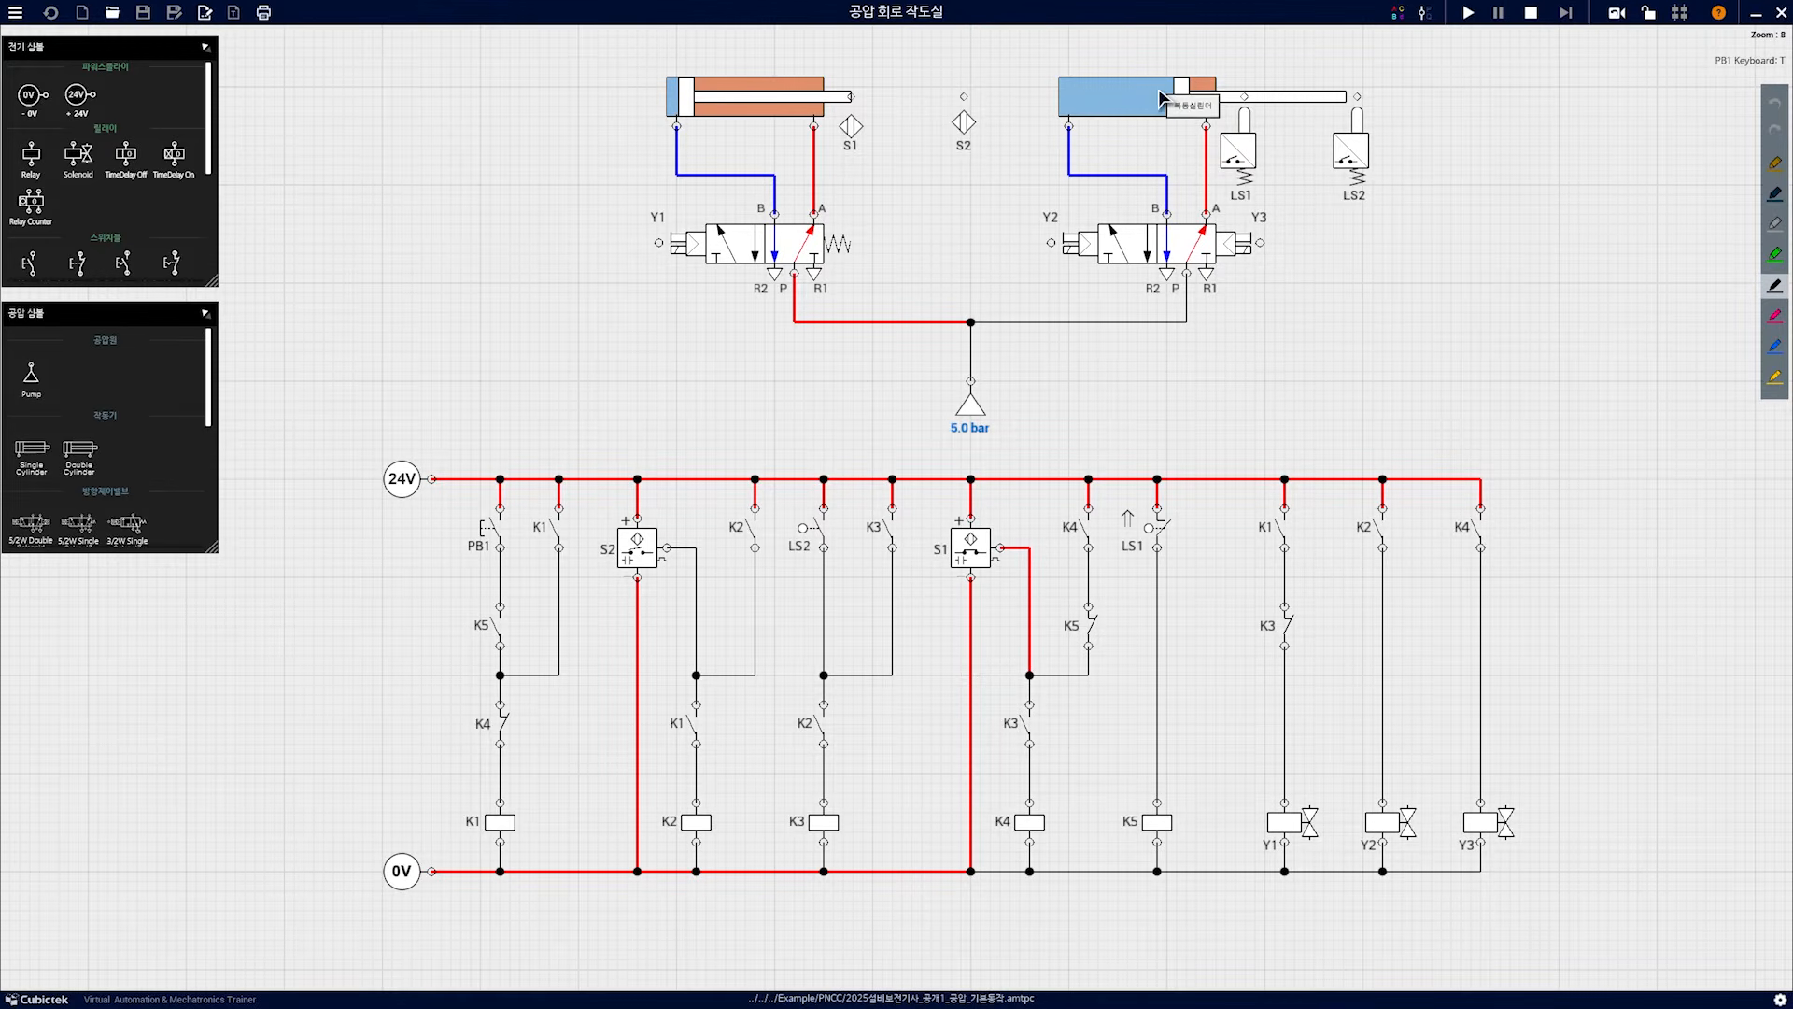
# Resume the paused circuit simulation and operate PB1 to run the two-cylinder sequence through its cycle
pyautogui.press('space')
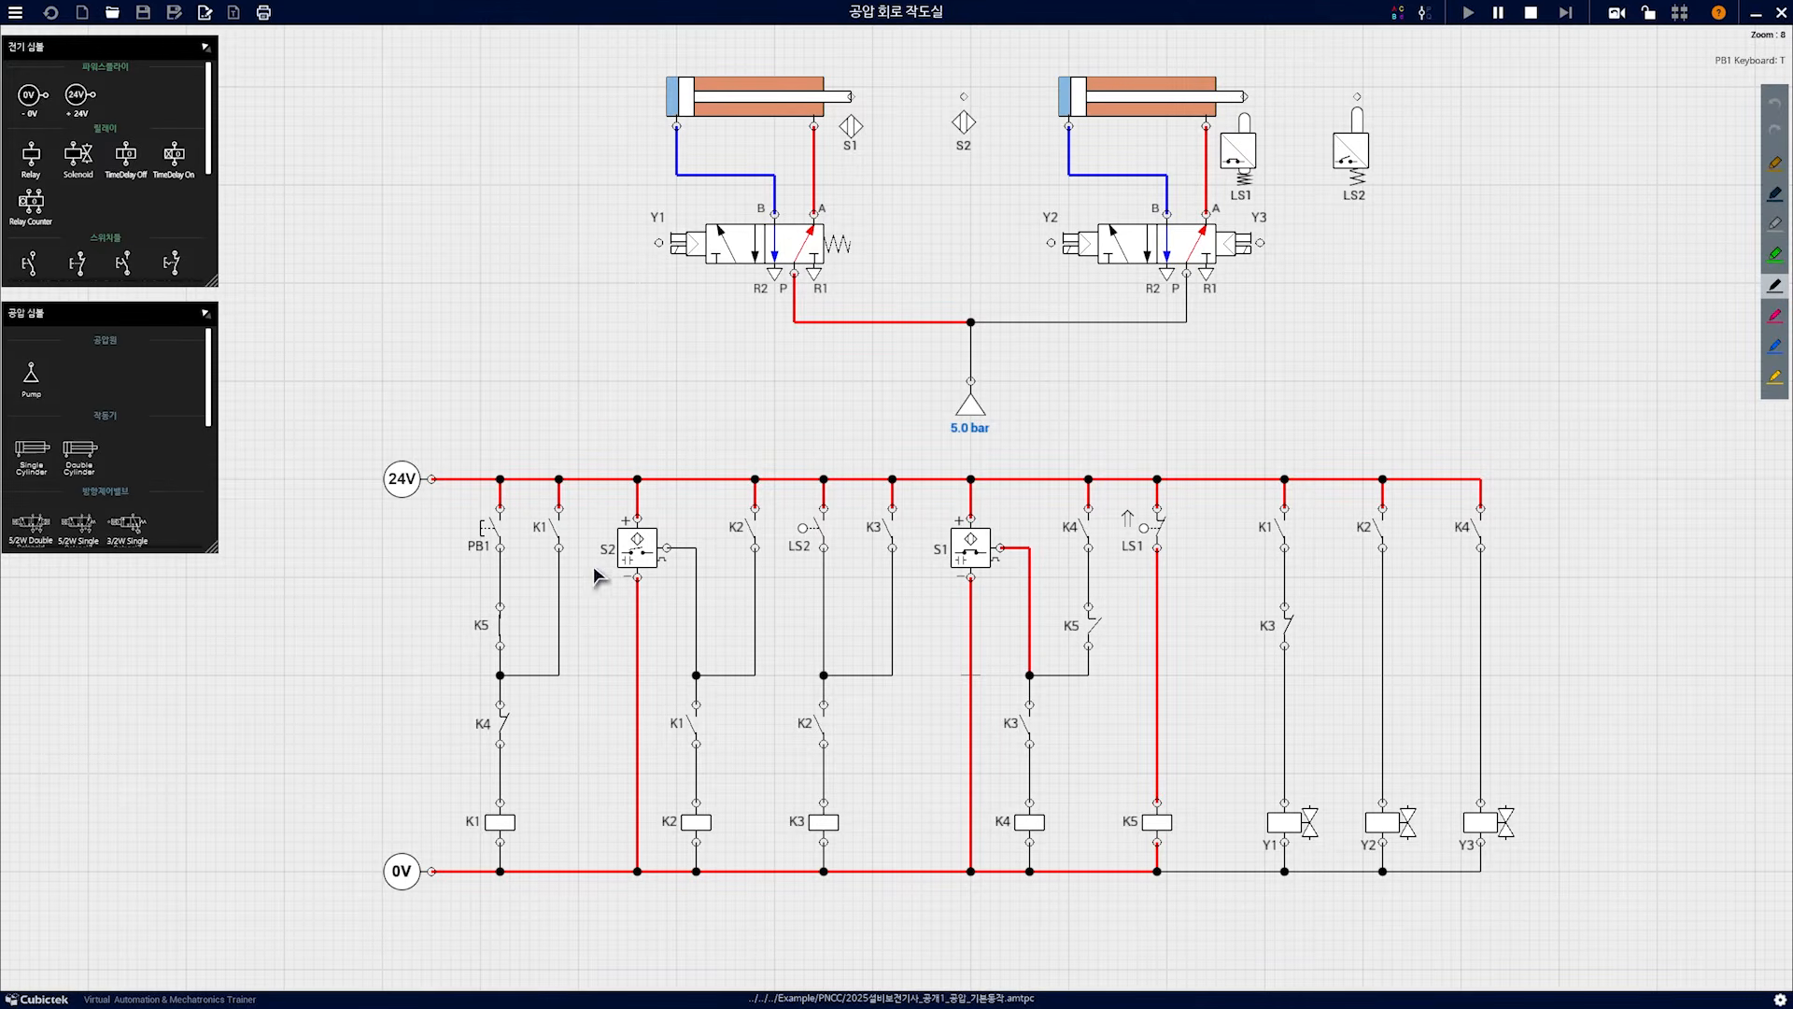
pyautogui.click(507, 509)
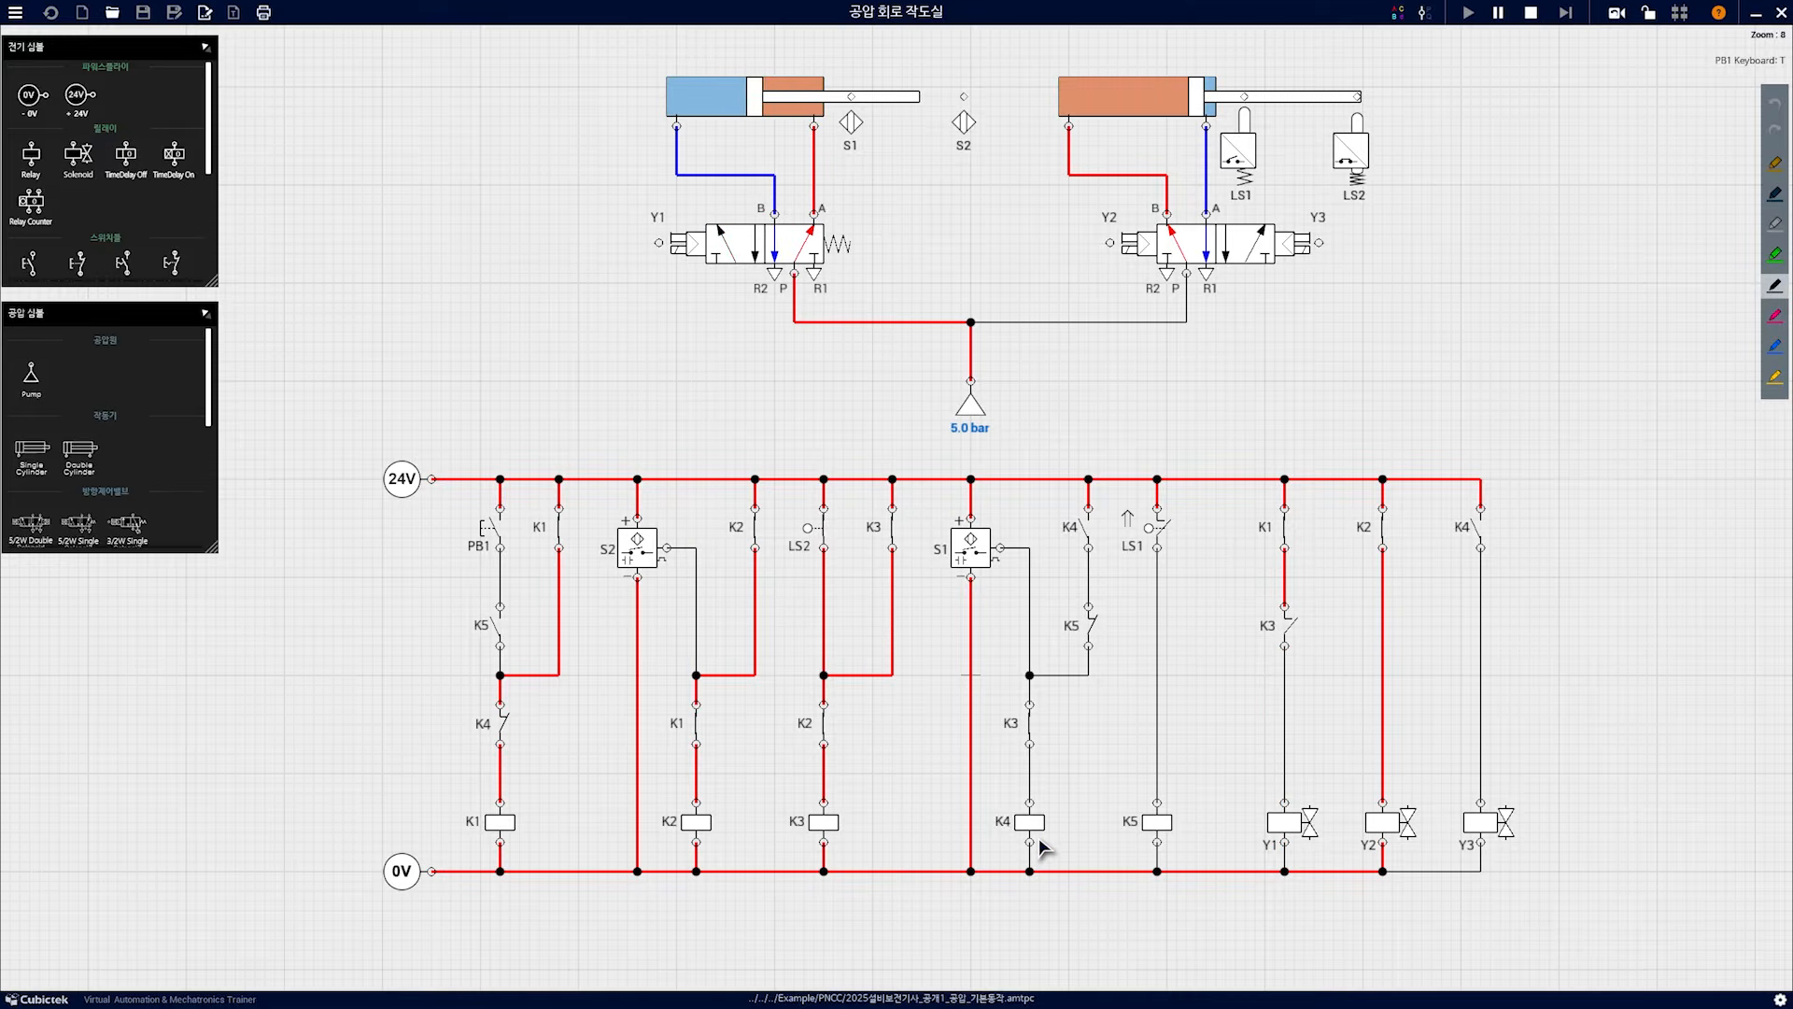
pyautogui.click(488, 525)
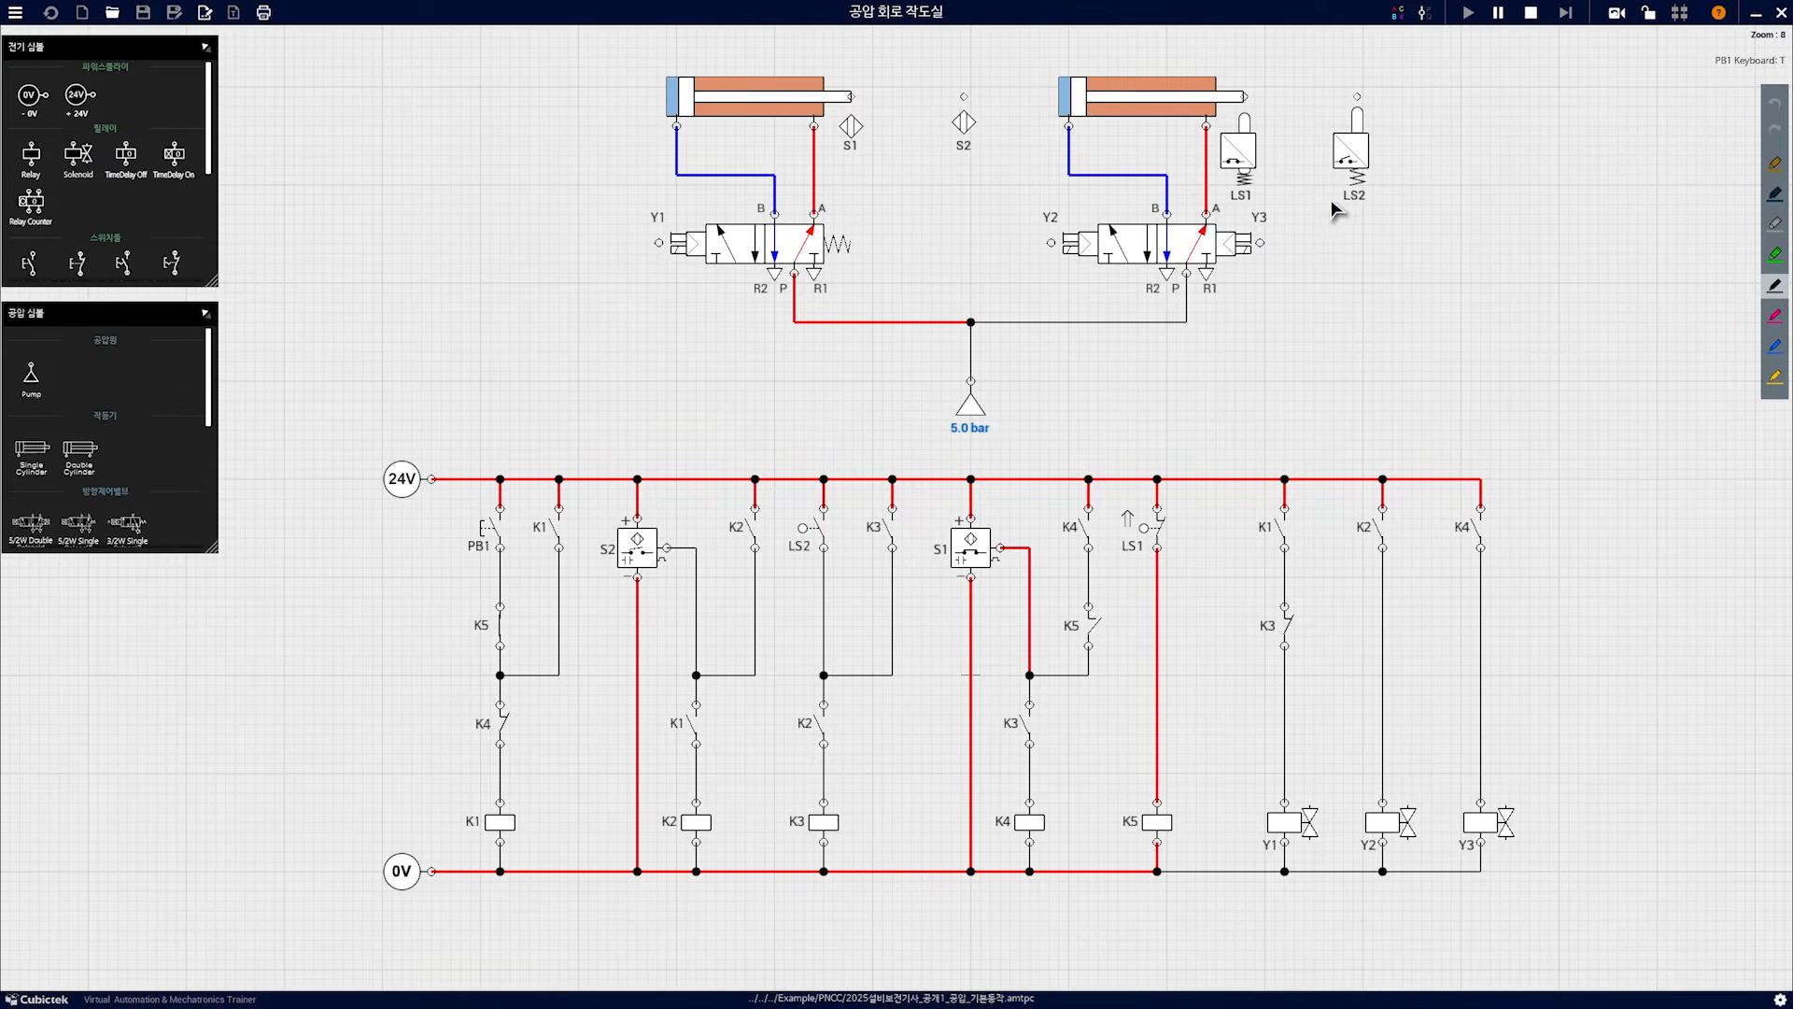
pyautogui.click(503, 534)
pyautogui.moveTo(1029, 203); pyautogui.dragTo(1107, 280)
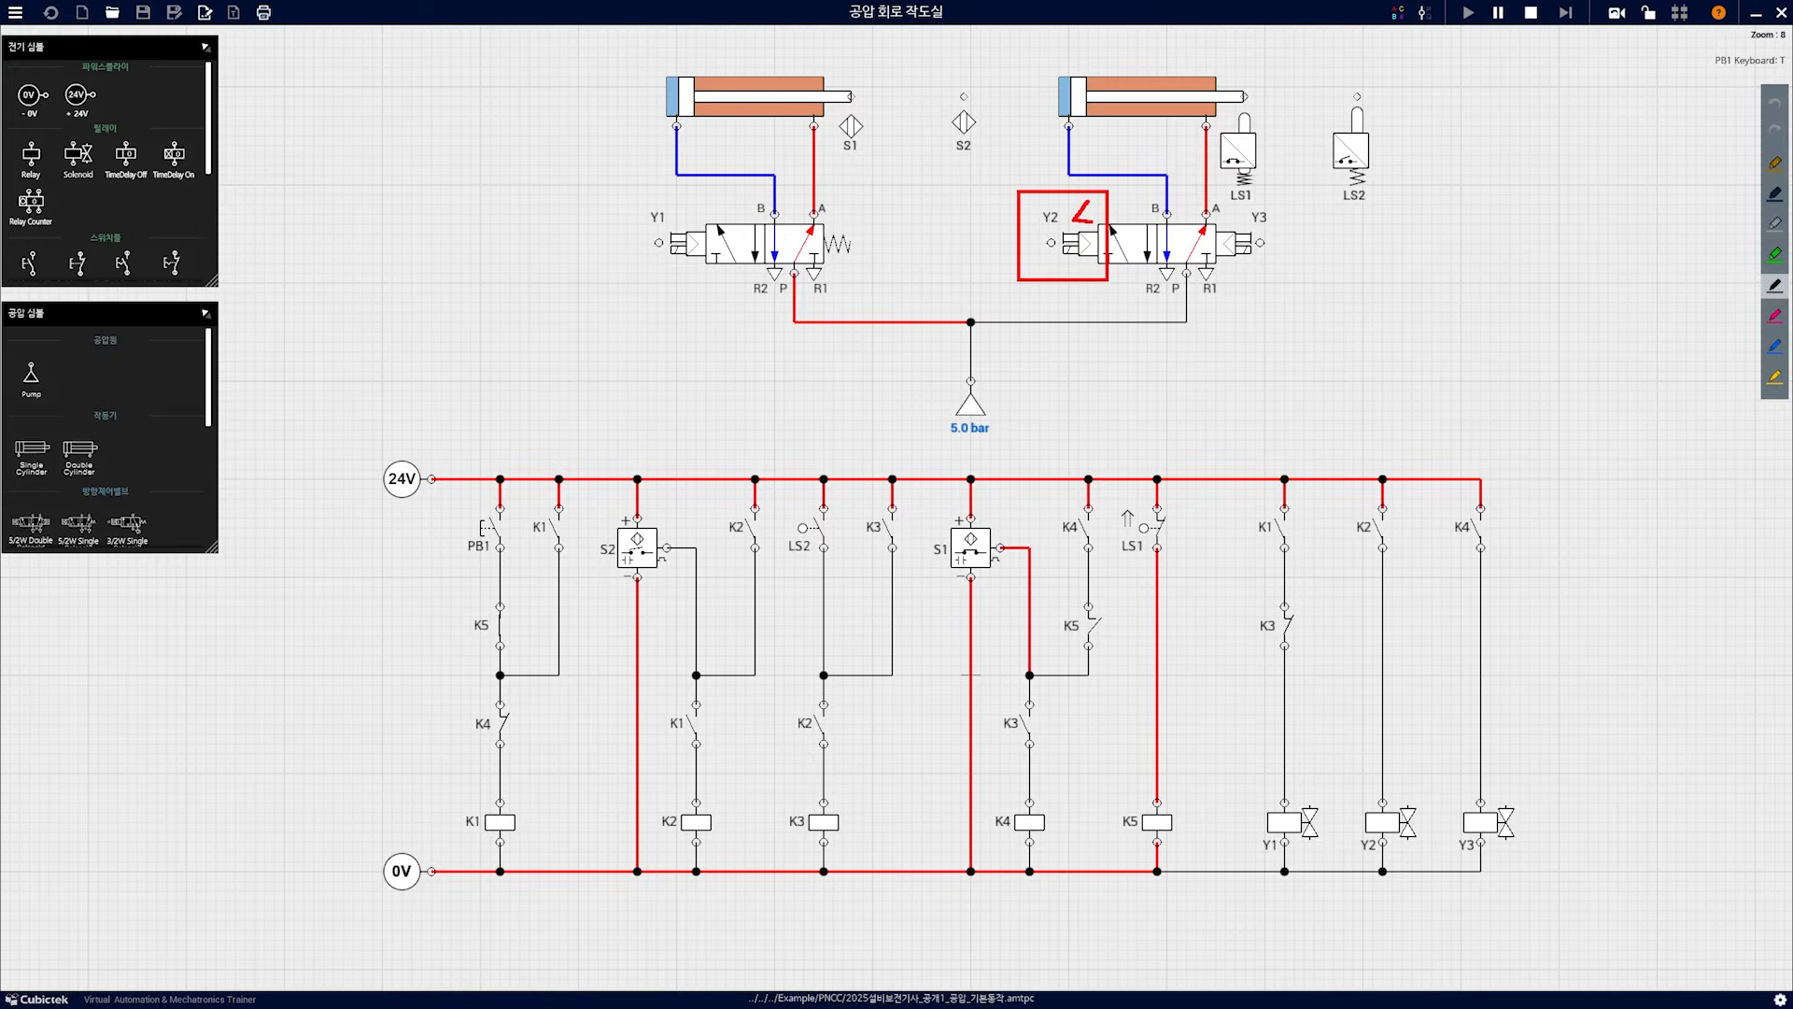
pyautogui.moveTo(1272, 51); pyautogui.dragTo(1124, 51)
pyautogui.moveTo(1223, 198); pyautogui.dragTo(1312, 291)
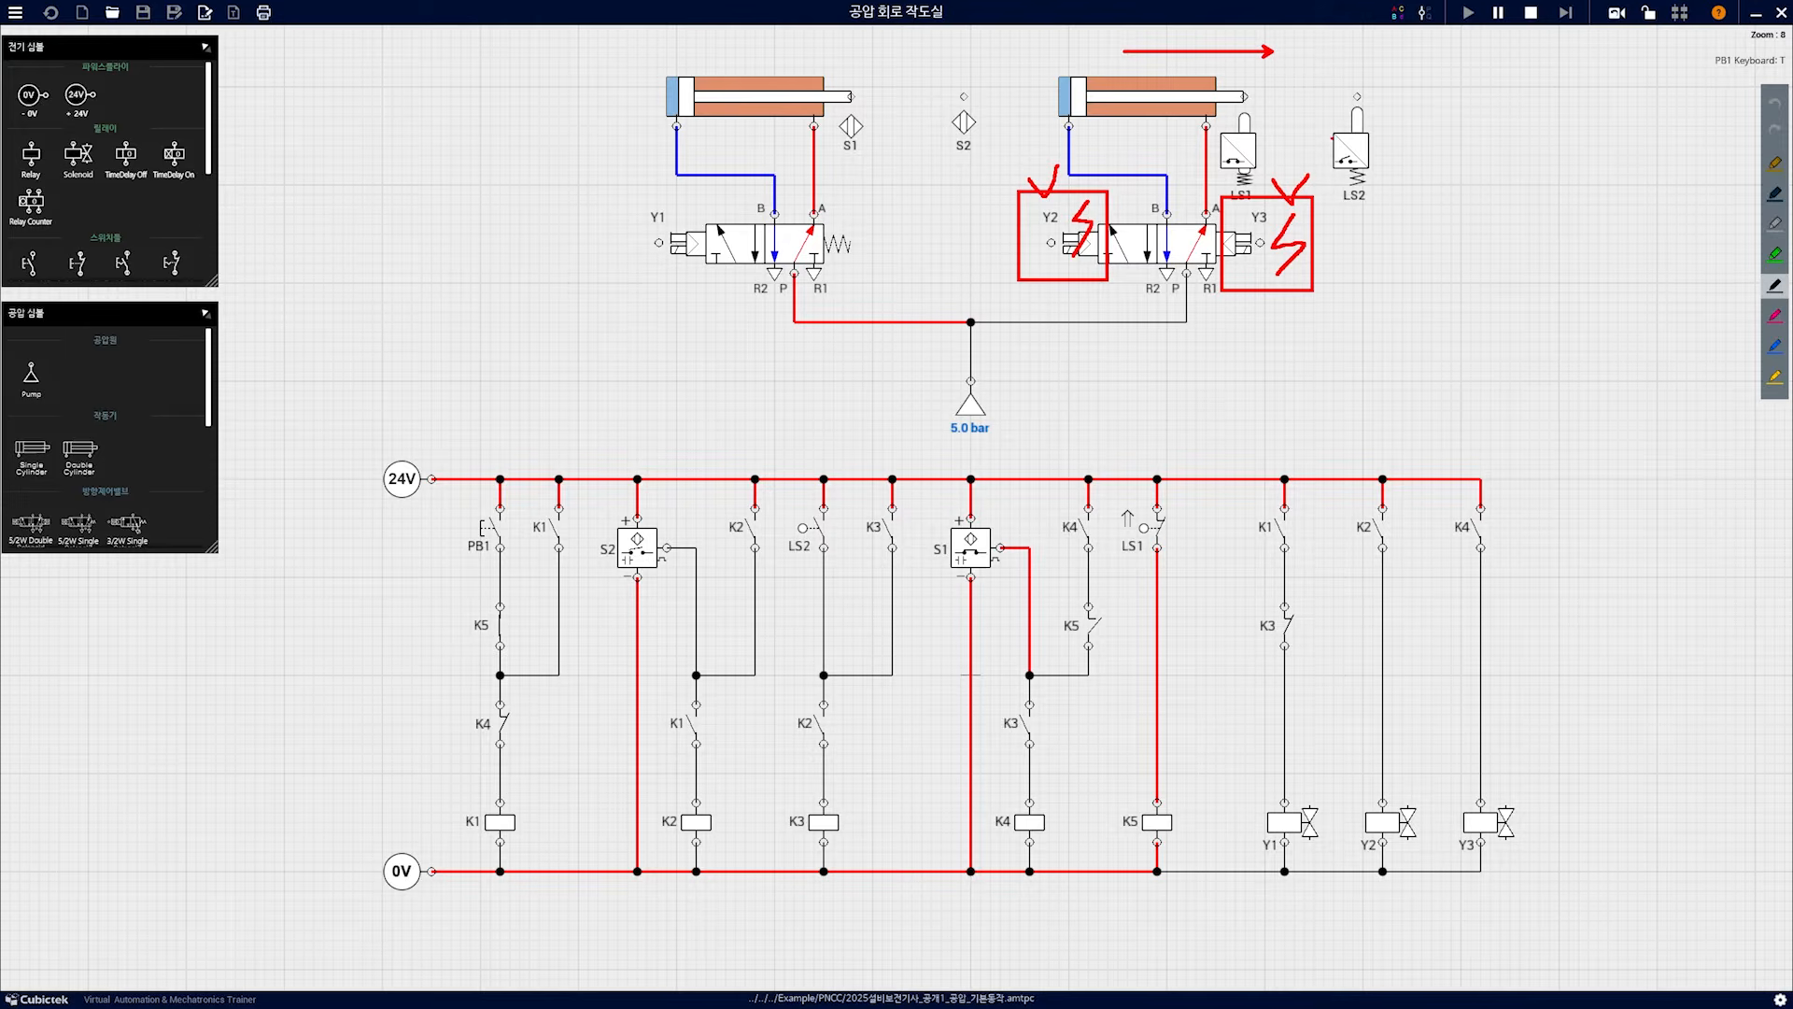
pyautogui.moveTo(1132, 33); pyautogui.dragTo(1233, 34)
pyautogui.moveTo(1086, 70); pyautogui.dragTo(1225, 99)
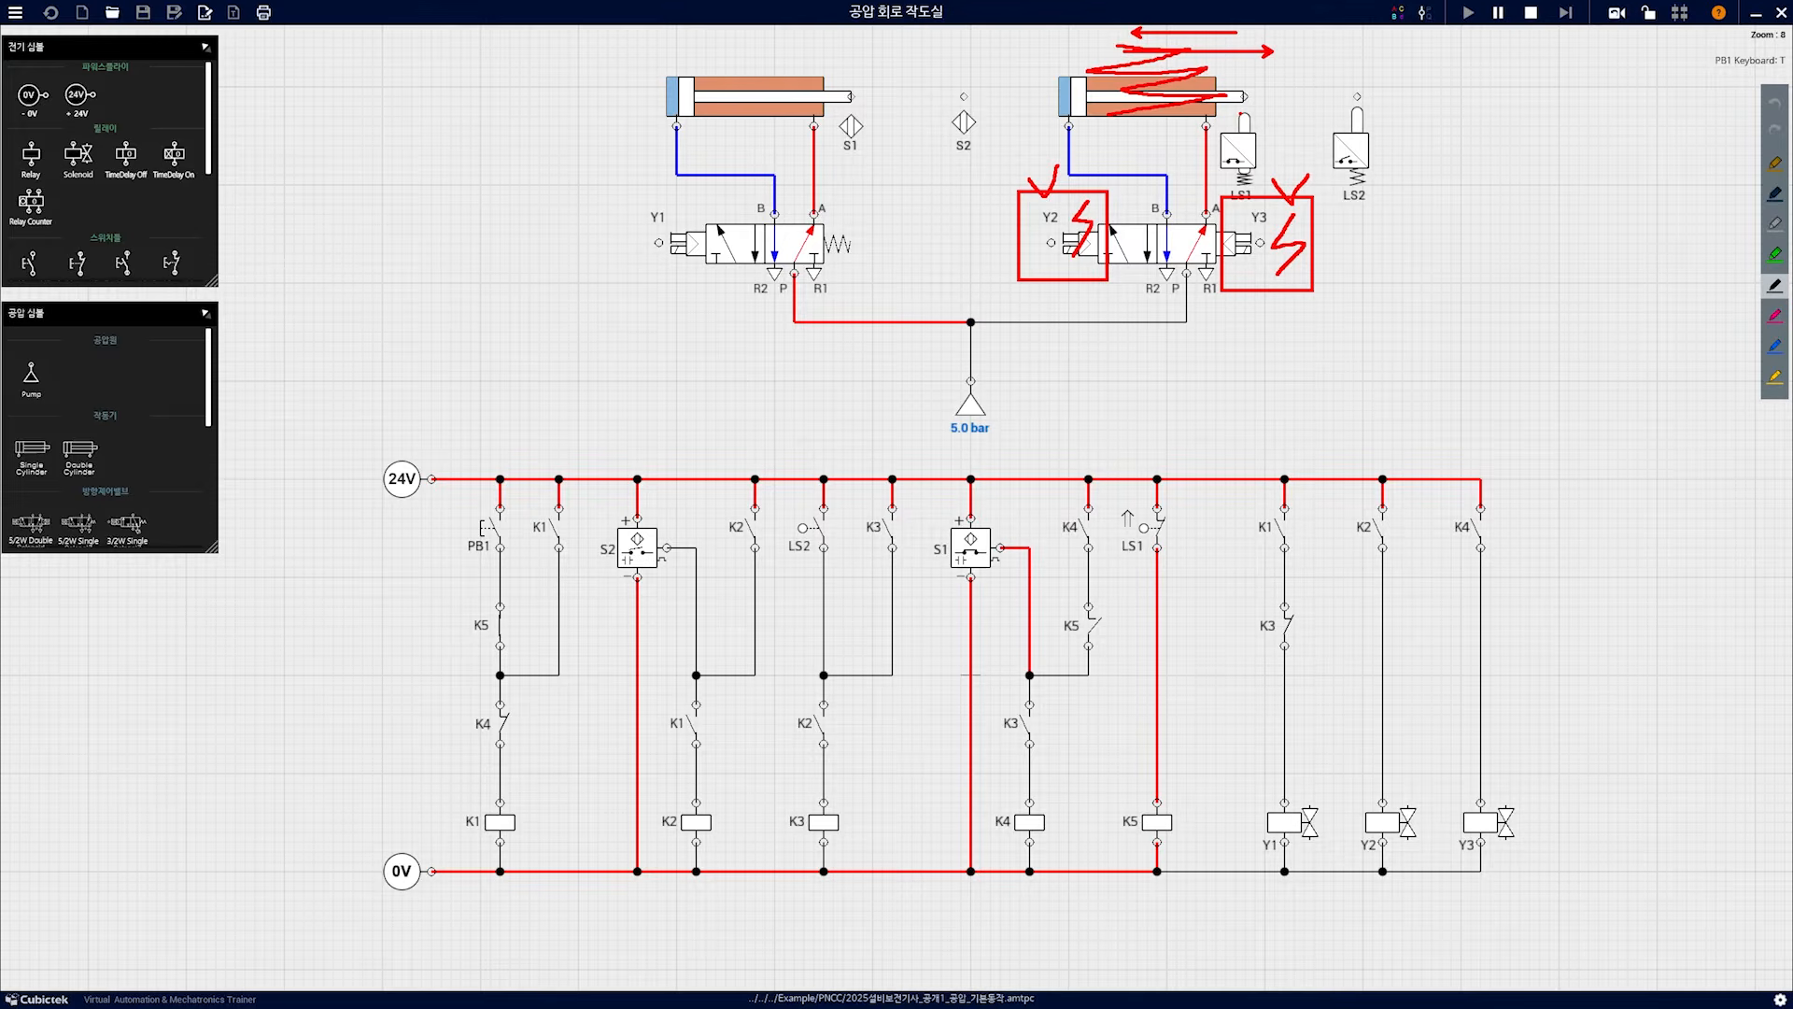
pyautogui.press('e')
pyautogui.moveTo(1285, 226)
pyautogui.mouseDown()
pyautogui.moveTo(1232, 278)
pyautogui.moveTo(1282, 230)
pyautogui.moveTo(1303, 278)
pyautogui.mouseUp()
pyautogui.moveTo(1109, 263)
pyautogui.mouseDown()
pyautogui.moveTo(1035, 254)
pyautogui.moveTo(1116, 244)
pyautogui.moveTo(1047, 269)
pyautogui.mouseUp()
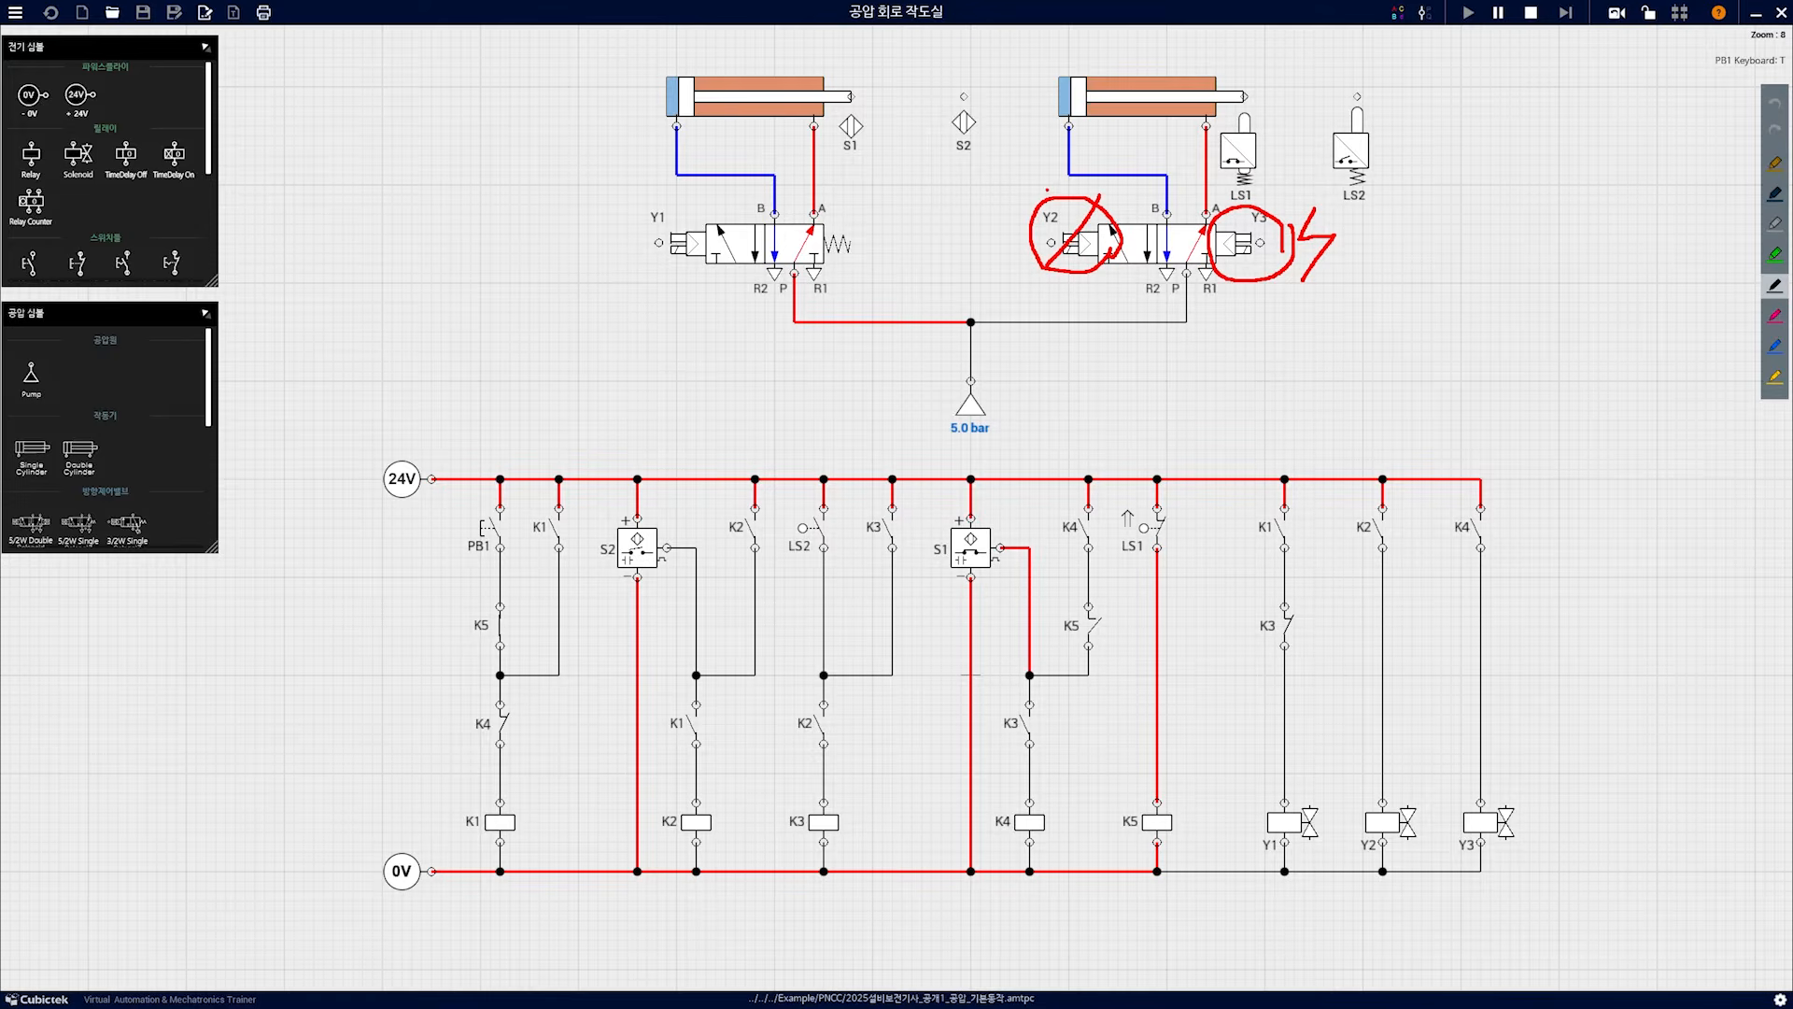
pyautogui.moveTo(1046, 190); pyautogui.dragTo(1103, 252)
pyautogui.moveTo(1015, 196); pyautogui.dragTo(973, 204)
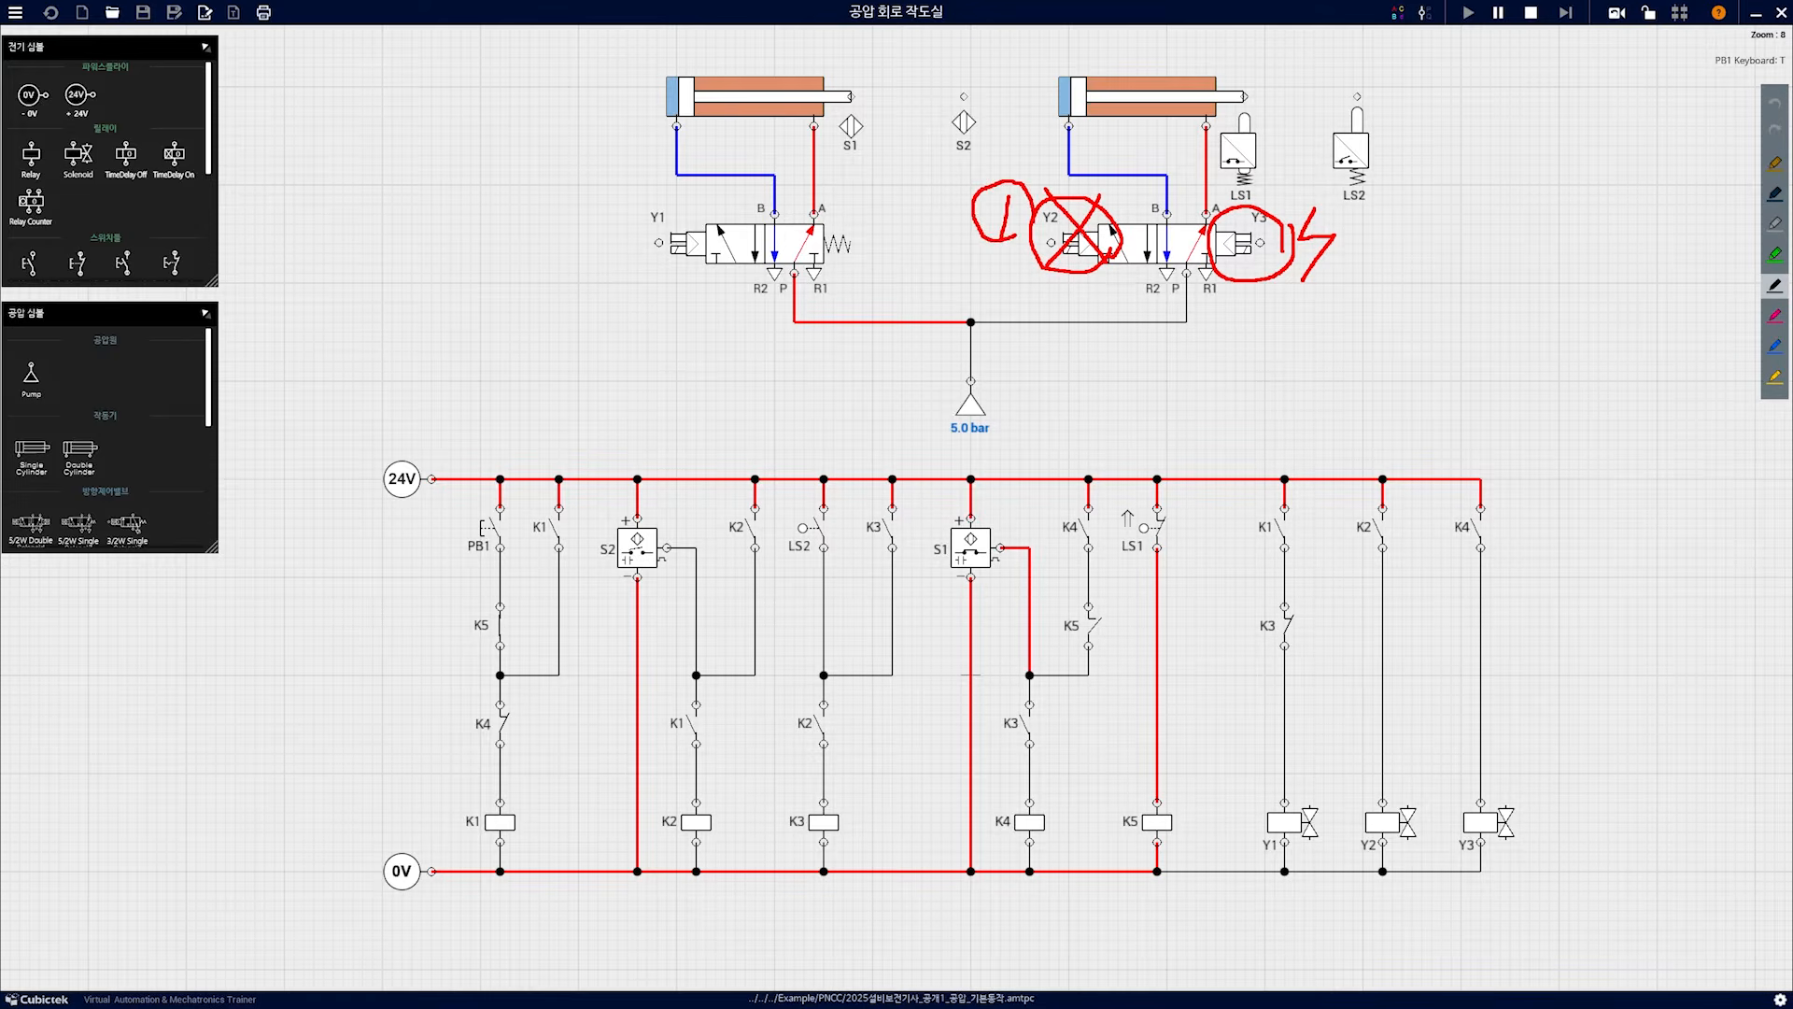
pyautogui.moveTo(1344, 277); pyautogui.dragTo(1245, 292)
pyautogui.moveTo(1246, 200)
pyautogui.mouseDown()
pyautogui.moveTo(1353, 211)
pyautogui.moveTo(1328, 276)
pyautogui.moveTo(1372, 426)
pyautogui.mouseUp()
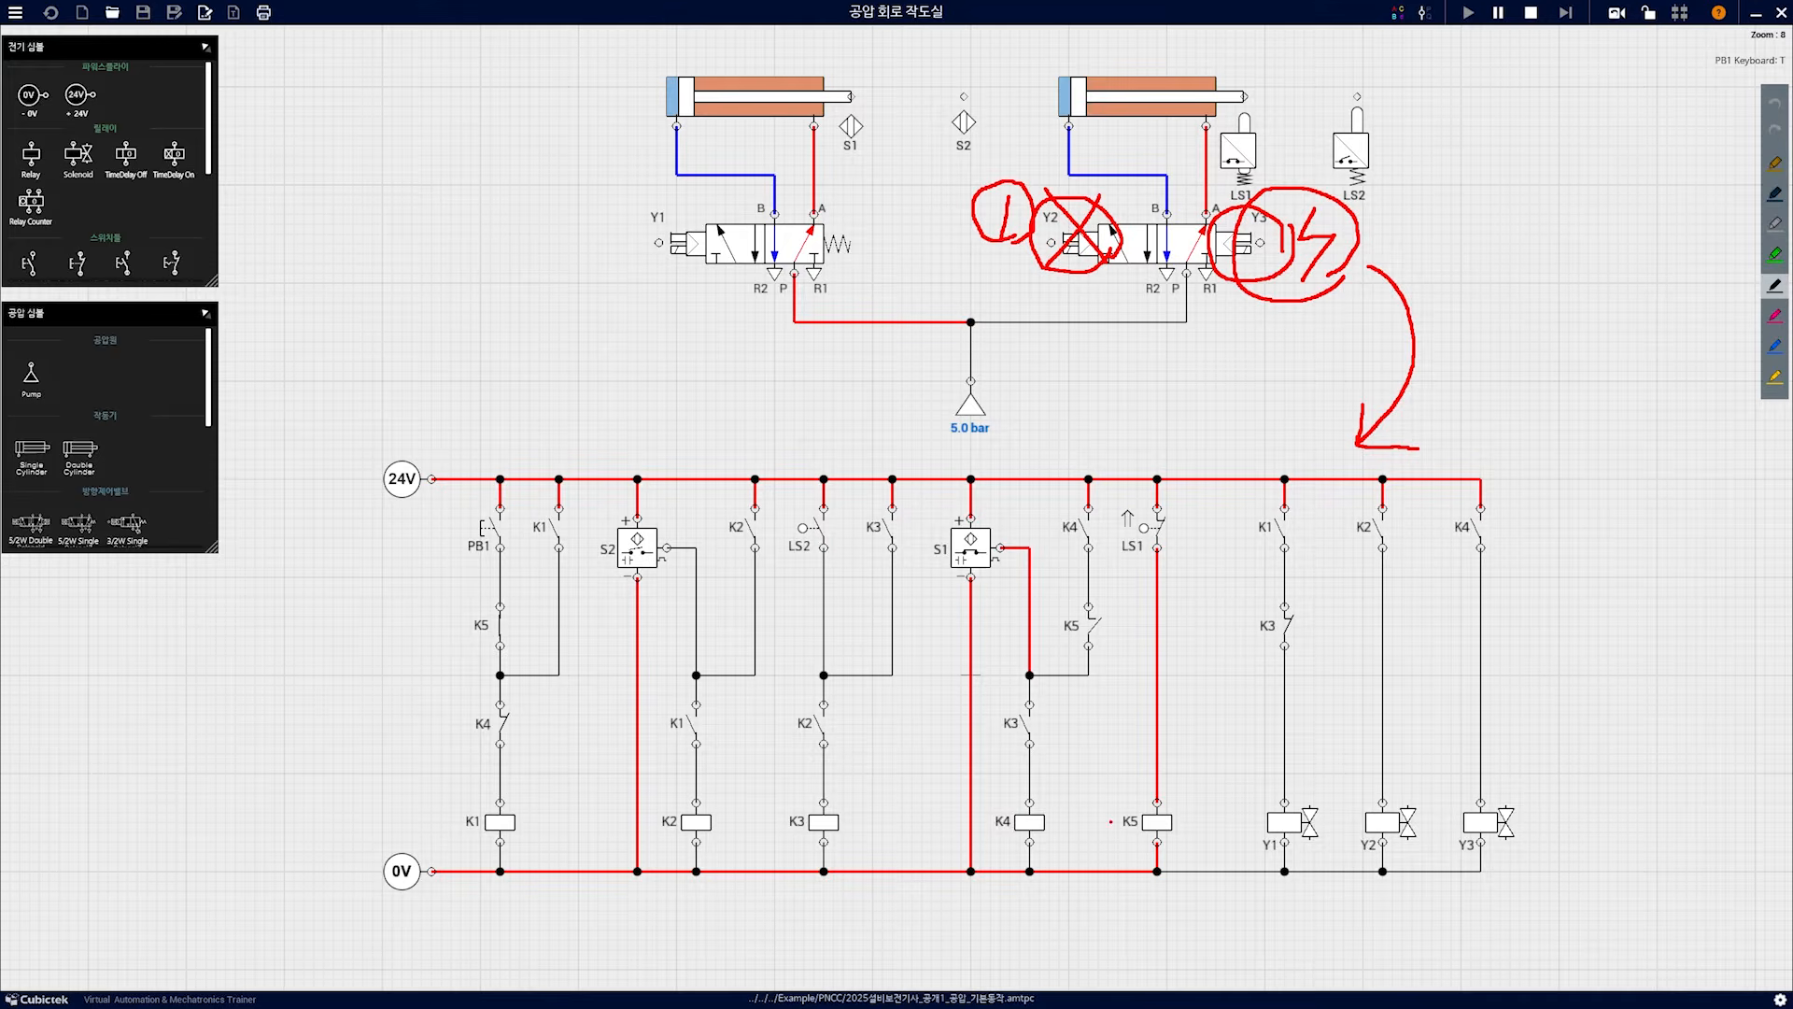
pyautogui.moveTo(1053, 852)
pyautogui.mouseDown()
pyautogui.moveTo(971, 814)
pyautogui.moveTo(1058, 829)
pyautogui.mouseUp()
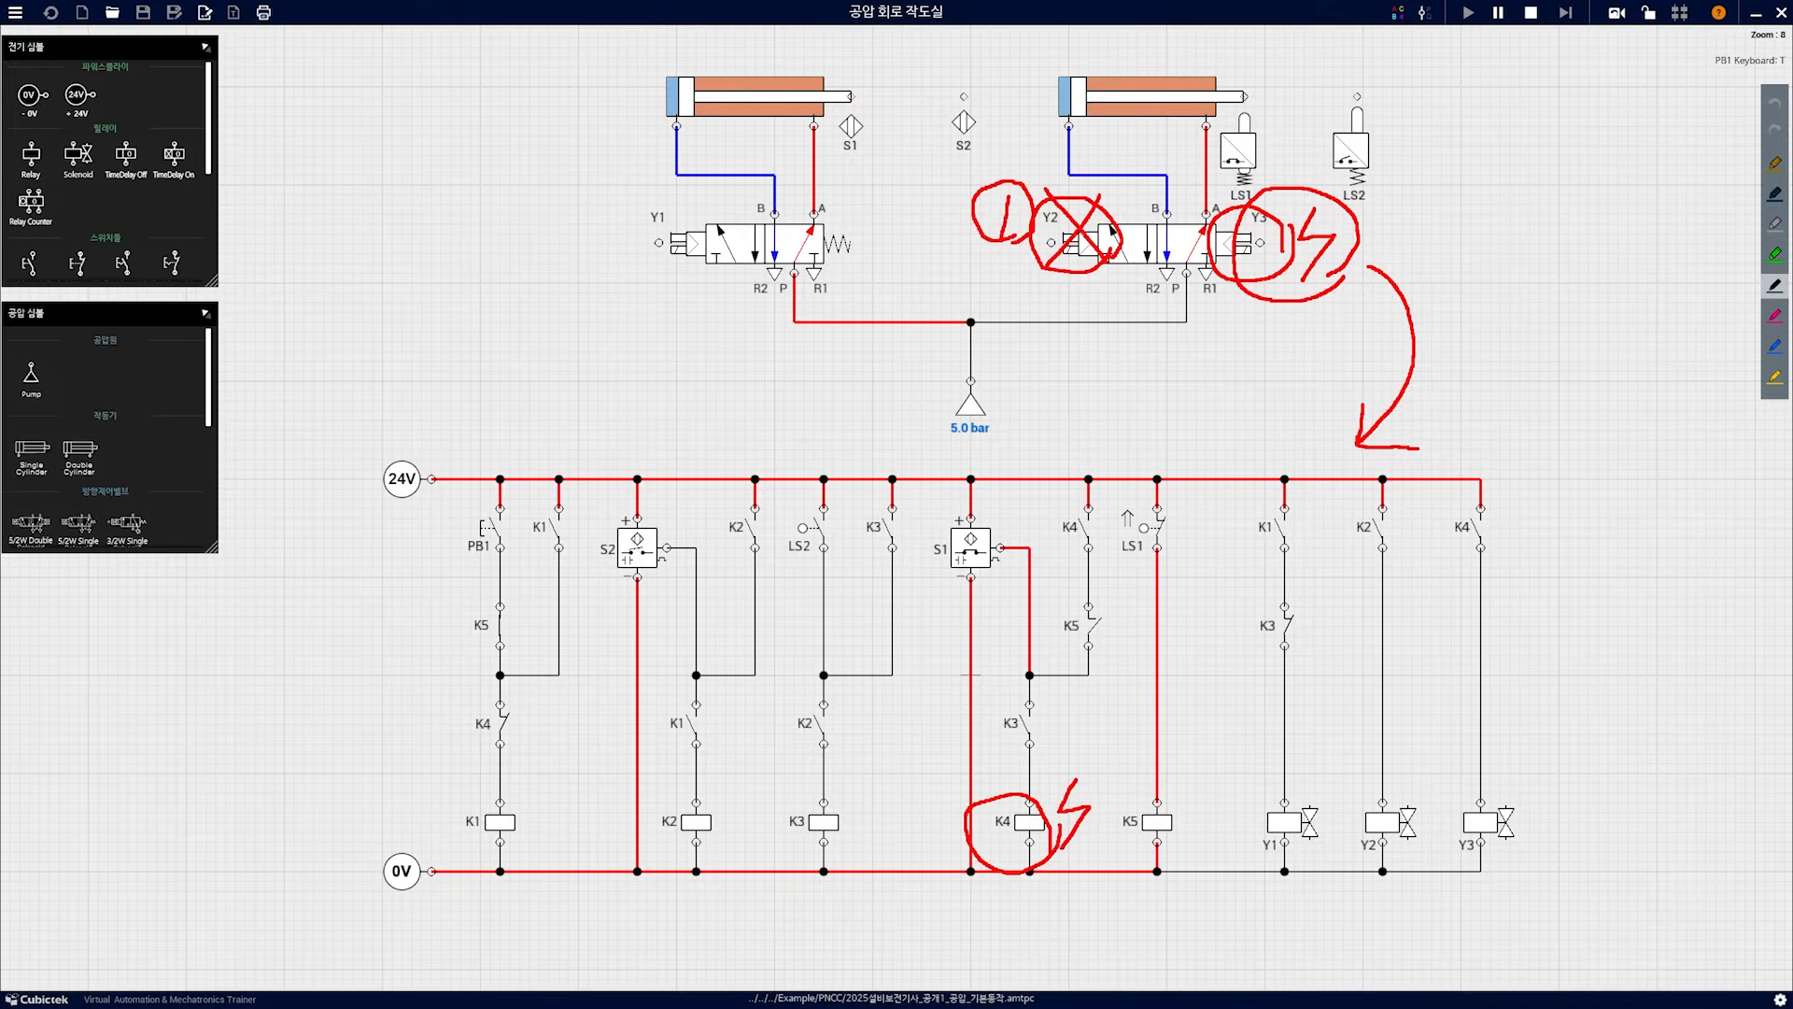
pyautogui.moveTo(523, 727); pyautogui.dragTo(965, 818)
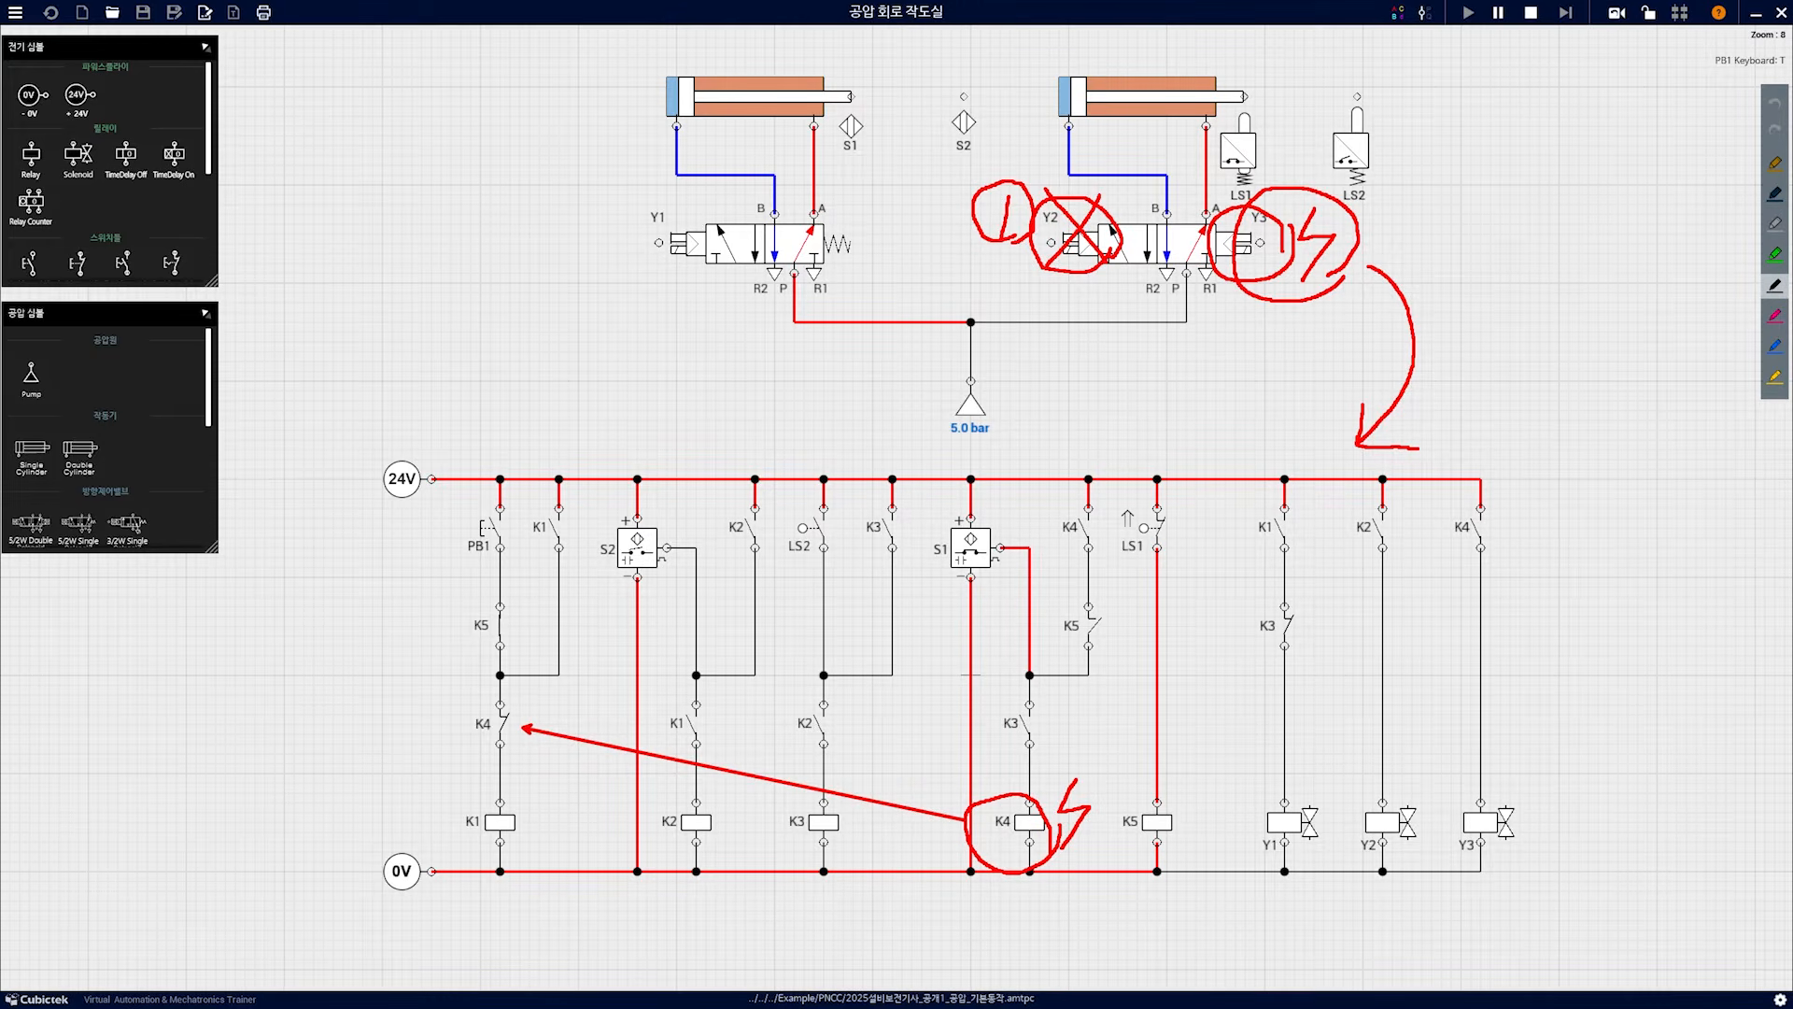
pyautogui.moveTo(1462, 551)
pyautogui.mouseDown()
pyautogui.moveTo(1207, 691)
pyautogui.moveTo(1087, 790)
pyautogui.mouseUp()
pyautogui.moveTo(1529, 826)
pyautogui.mouseDown()
pyautogui.moveTo(1487, 866)
pyautogui.moveTo(1480, 790)
pyautogui.moveTo(1532, 833)
pyautogui.mouseUp()
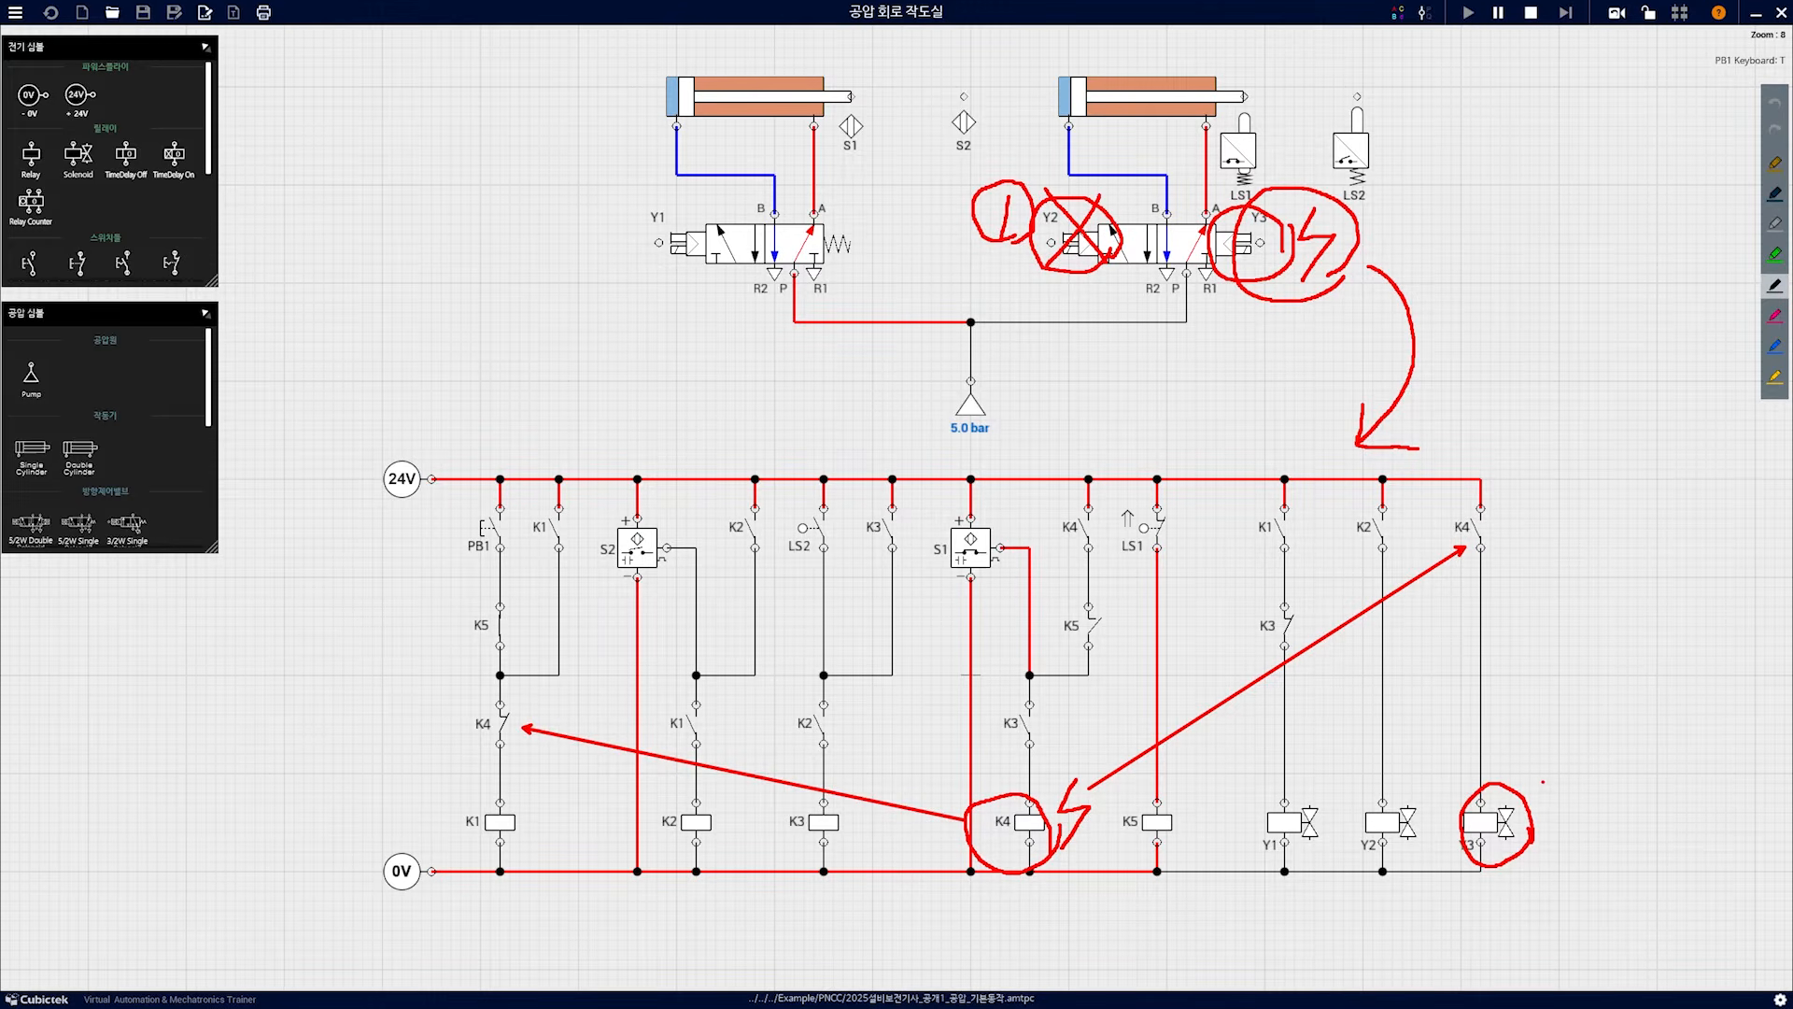
pyautogui.moveTo(443, 694); pyautogui.dragTo(529, 756)
pyautogui.moveTo(1435, 488); pyautogui.dragTo(1514, 569)
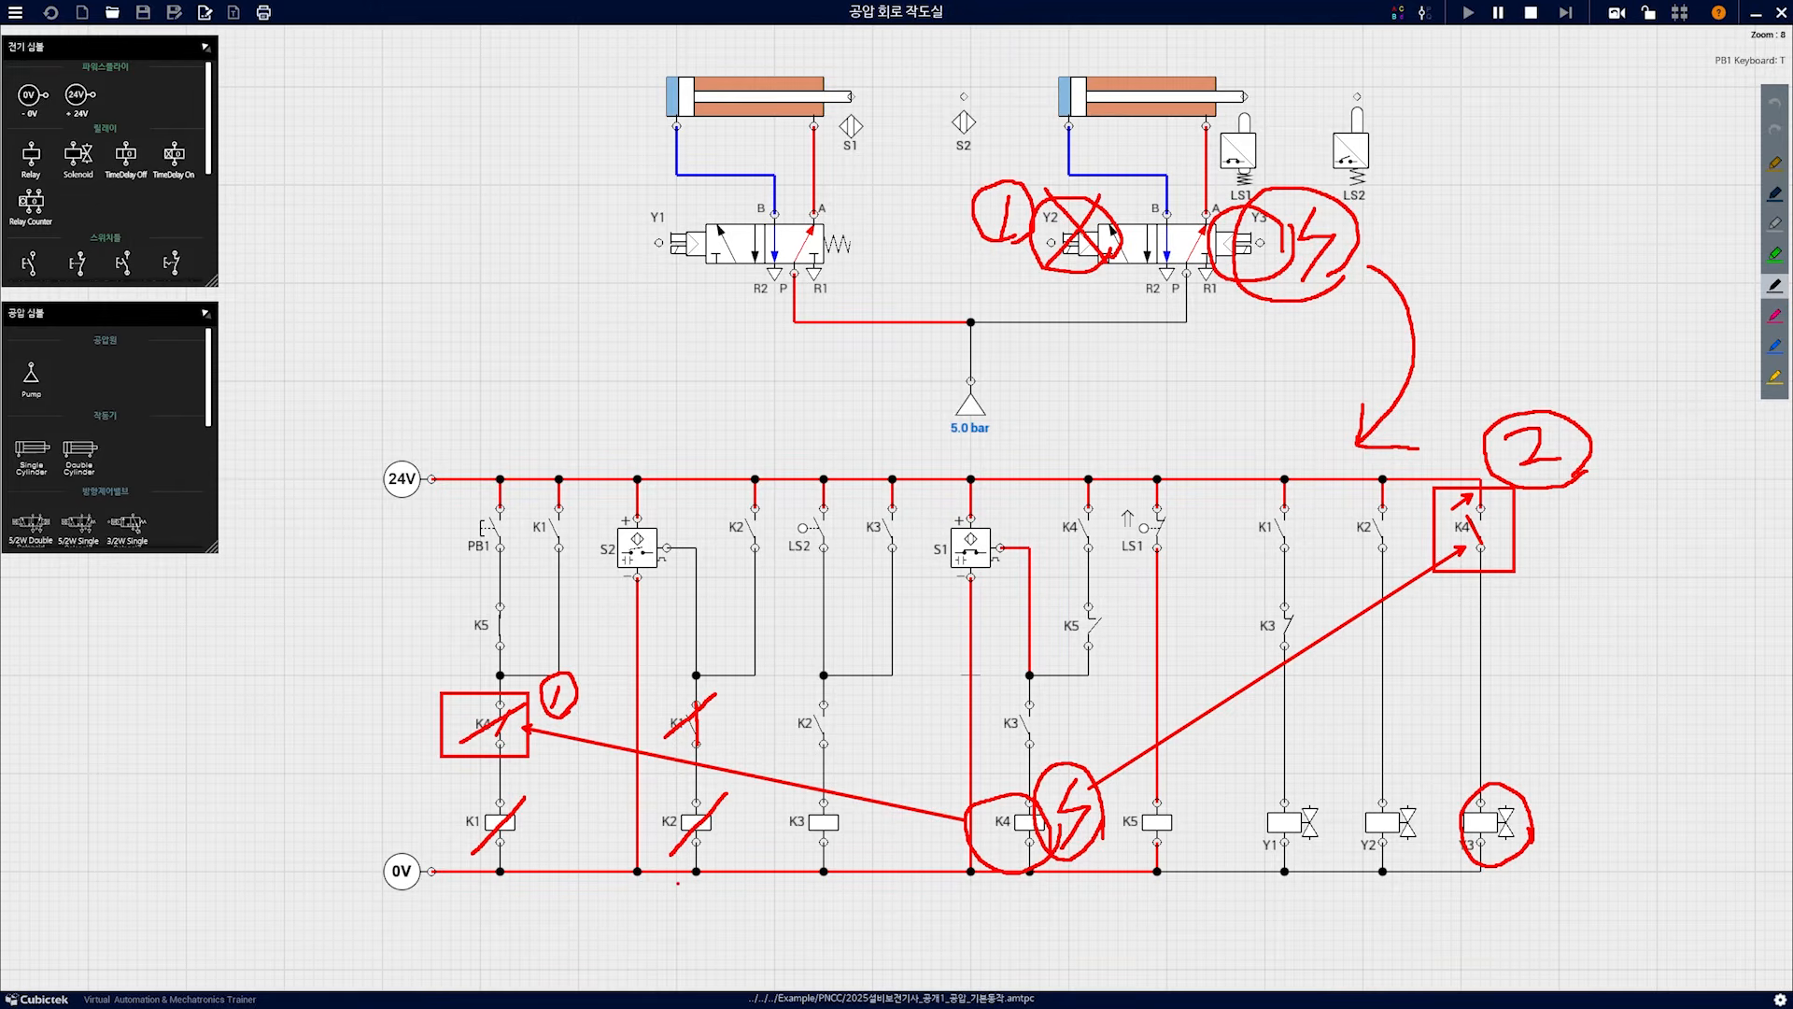
pyautogui.moveTo(725, 836)
pyautogui.mouseDown()
pyautogui.moveTo(658, 898)
pyautogui.moveTo(439, 789)
pyautogui.moveTo(532, 657)
pyautogui.moveTo(724, 659)
pyautogui.moveTo(761, 787)
pyautogui.moveTo(727, 854)
pyautogui.mouseUp()
pyautogui.moveTo(1405, 527)
pyautogui.mouseDown()
pyautogui.moveTo(1387, 558)
pyautogui.moveTo(1377, 539)
pyautogui.mouseUp()
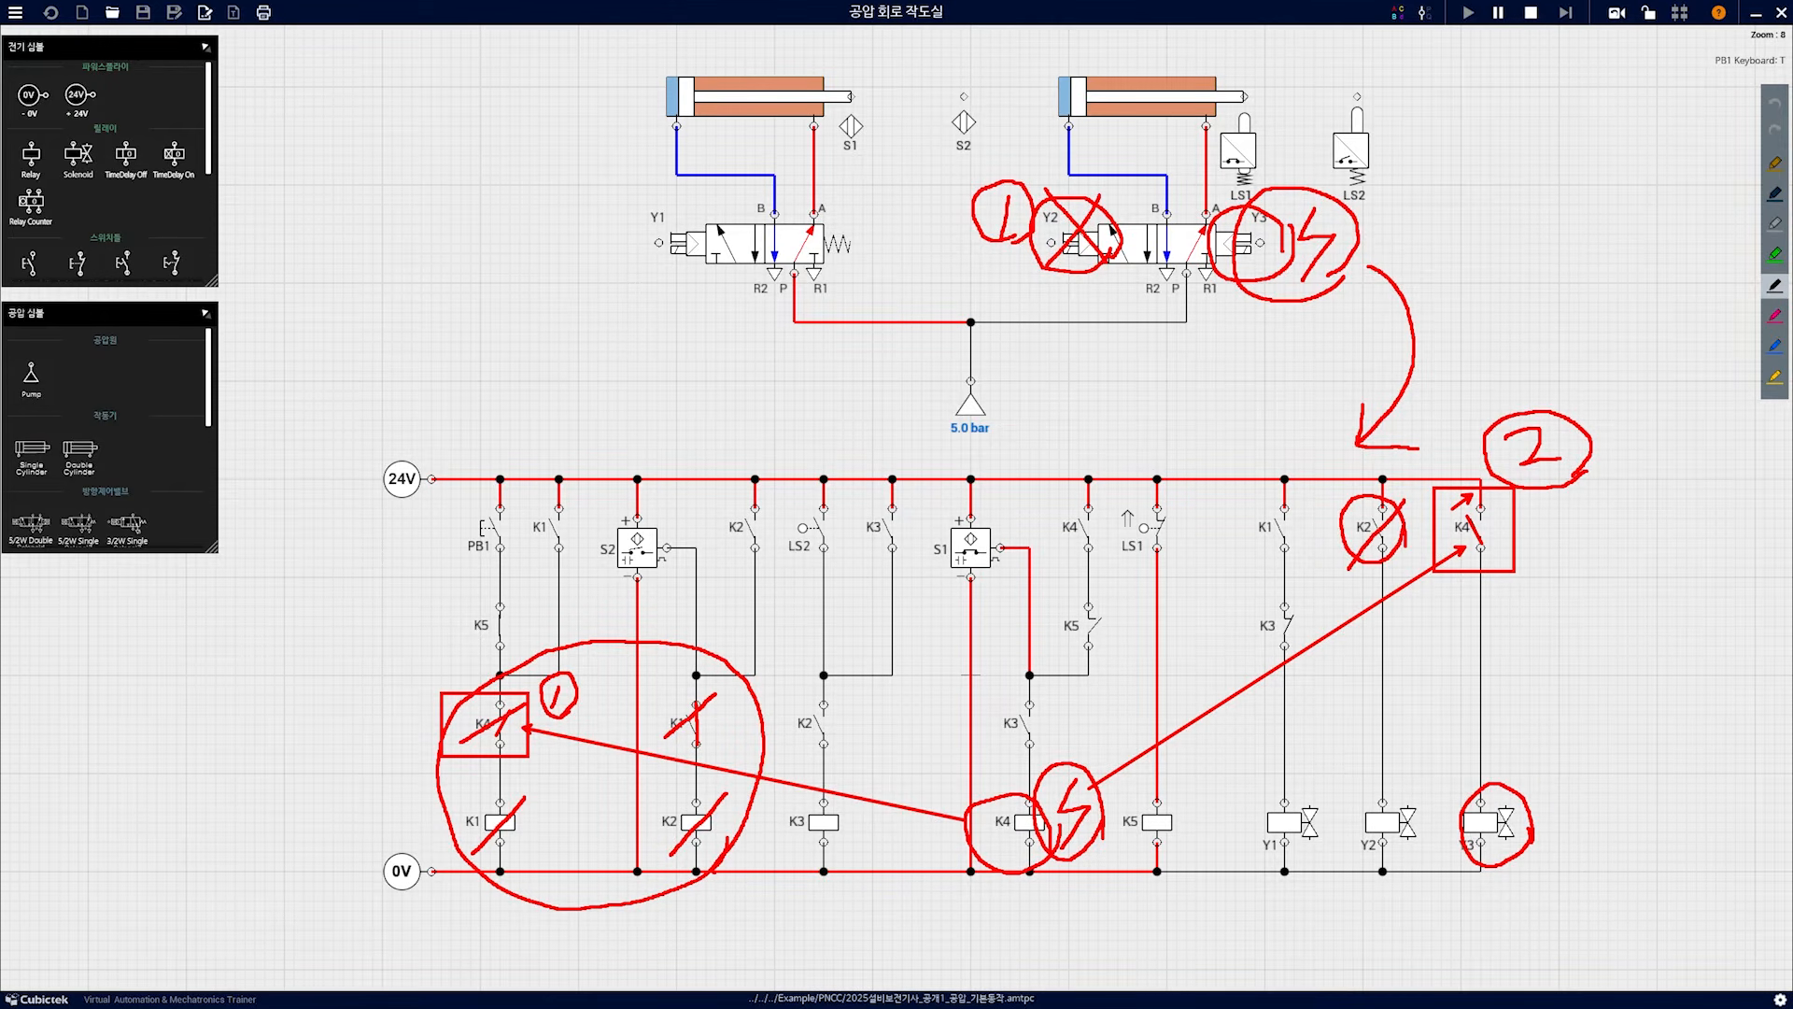
pyautogui.moveTo(1411, 787); pyautogui.dragTo(1363, 863)
pyautogui.moveTo(1105, 189); pyautogui.dragTo(1013, 279)
pyautogui.moveTo(1041, 166); pyautogui.dragTo(1132, 261)
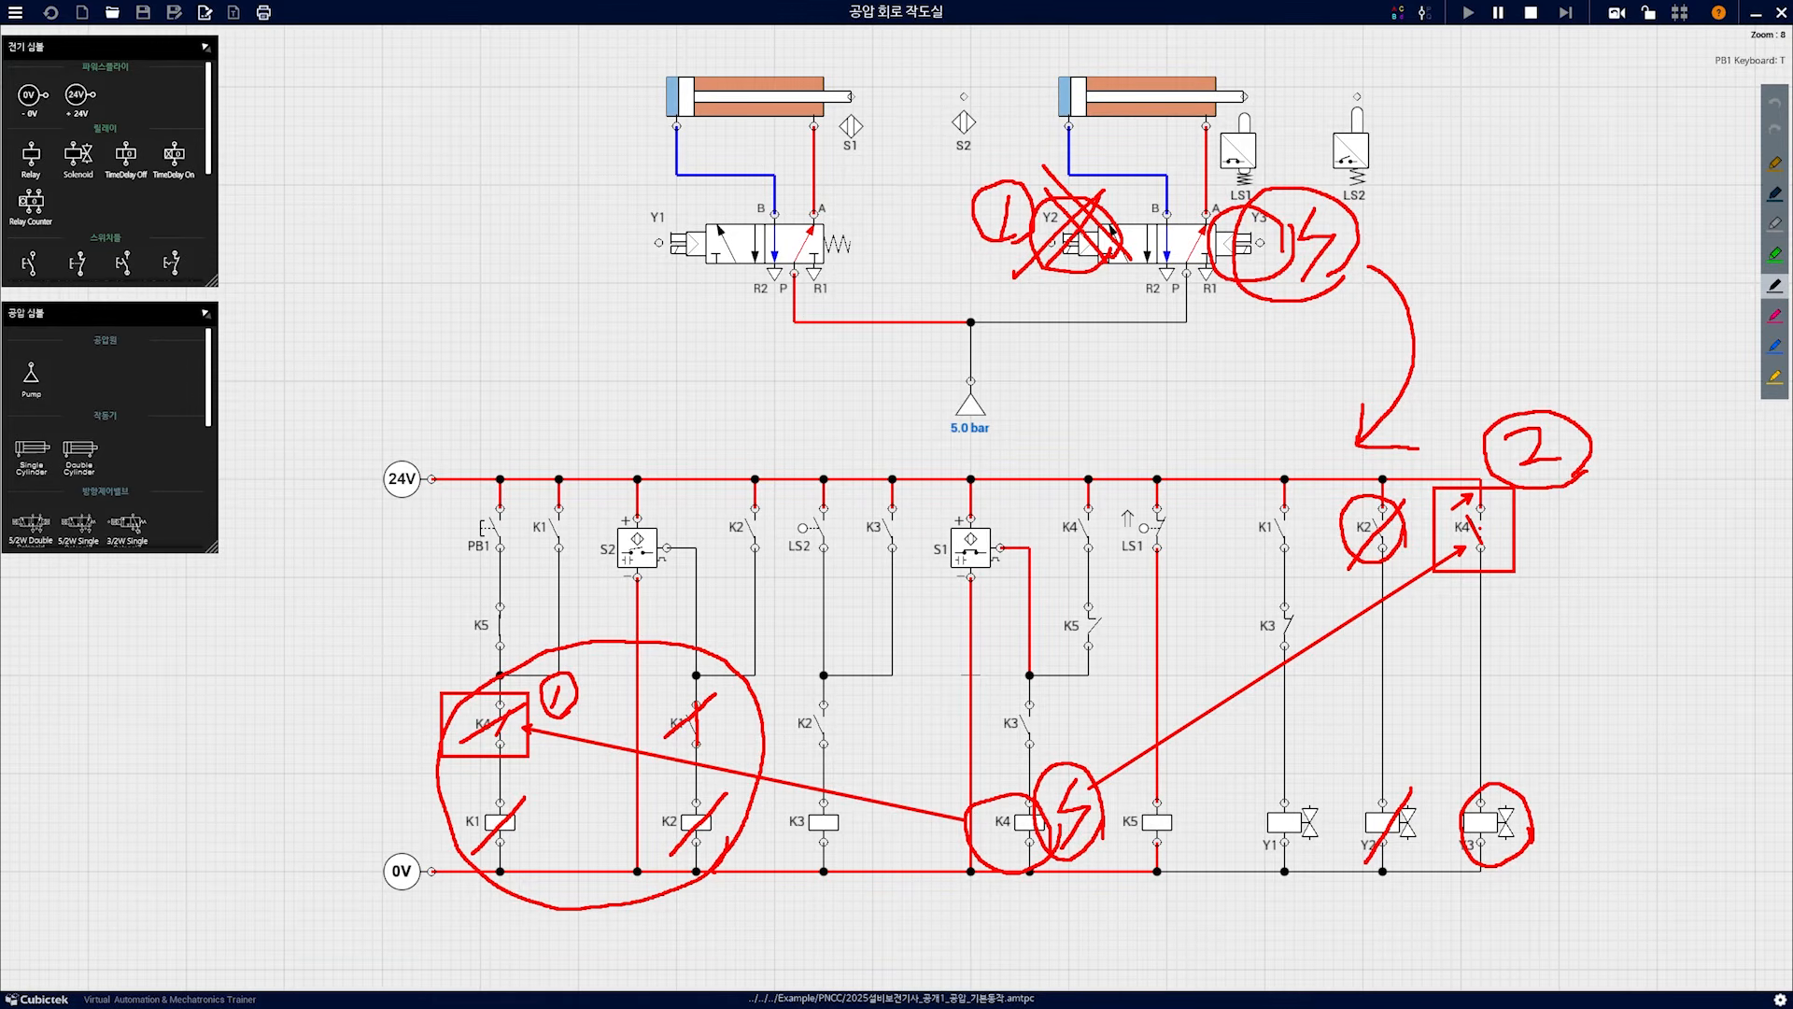
pyautogui.moveTo(1536, 509)
pyautogui.mouseDown()
pyautogui.moveTo(1441, 524)
pyautogui.moveTo(1515, 546)
pyautogui.moveTo(1433, 542)
pyautogui.moveTo(1482, 562)
pyautogui.mouseUp()
pyautogui.hotkey('ctrl', 'z')
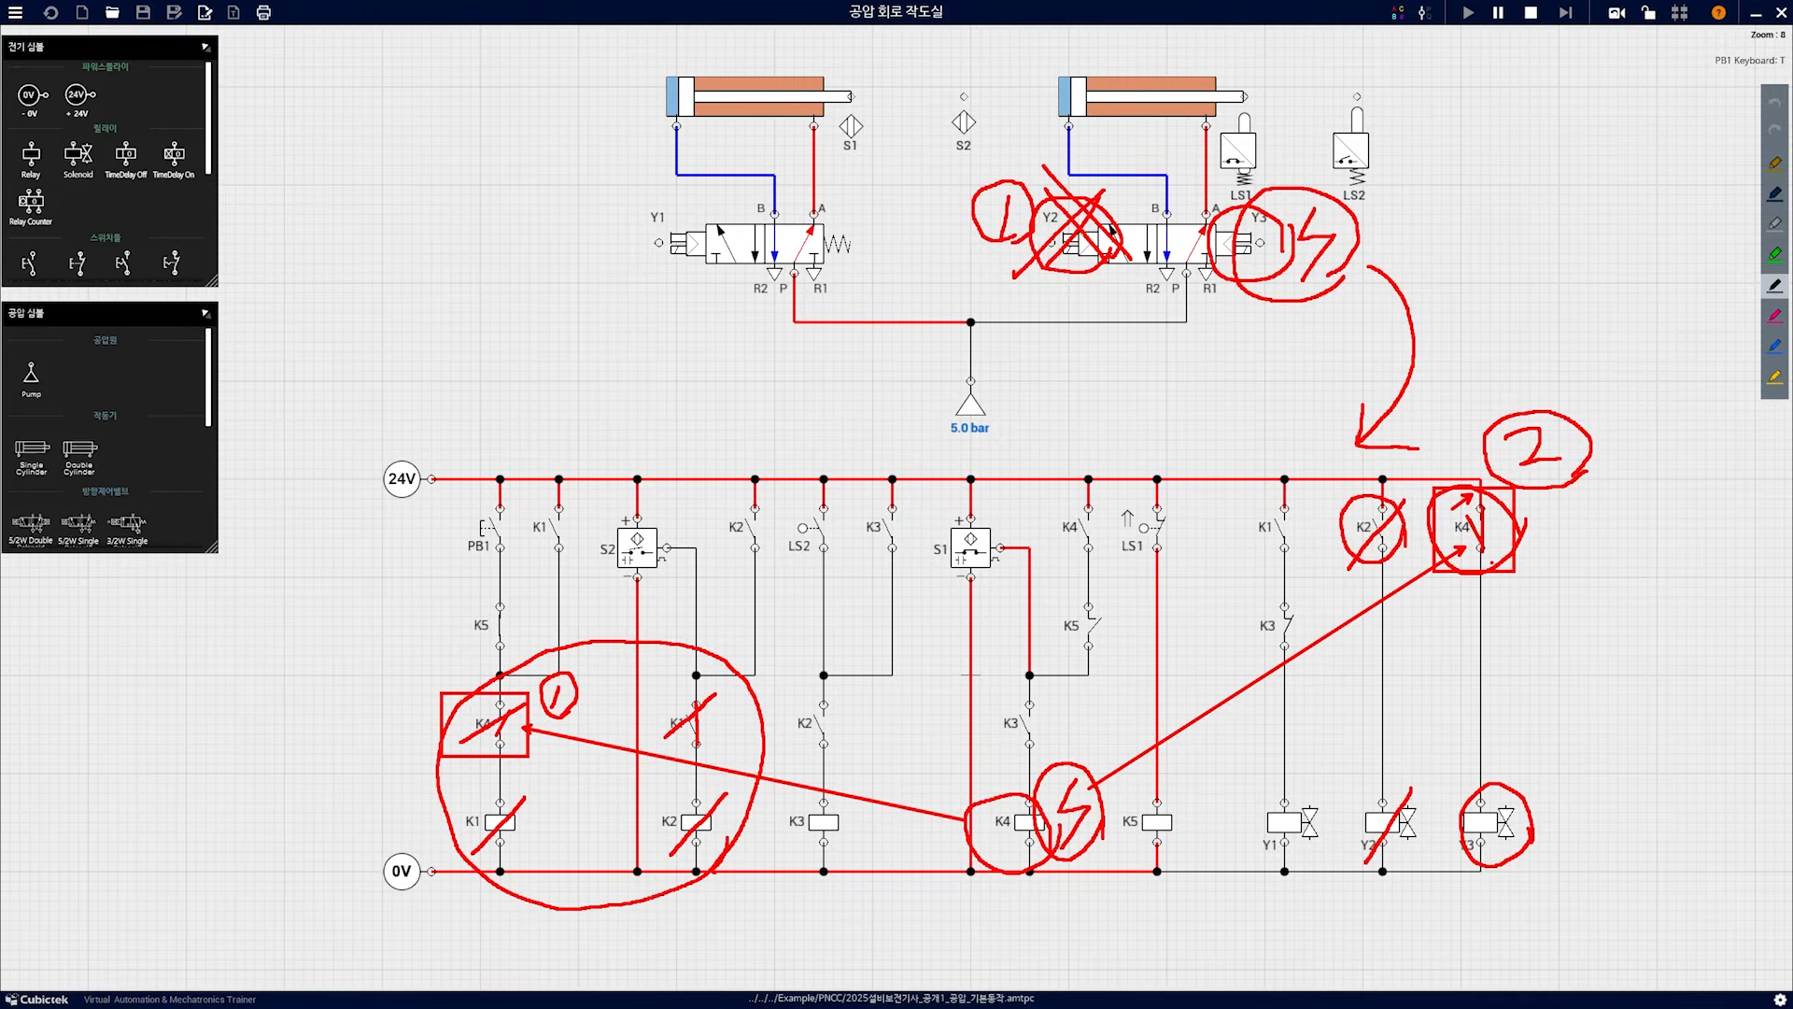
pyautogui.press('Escape')
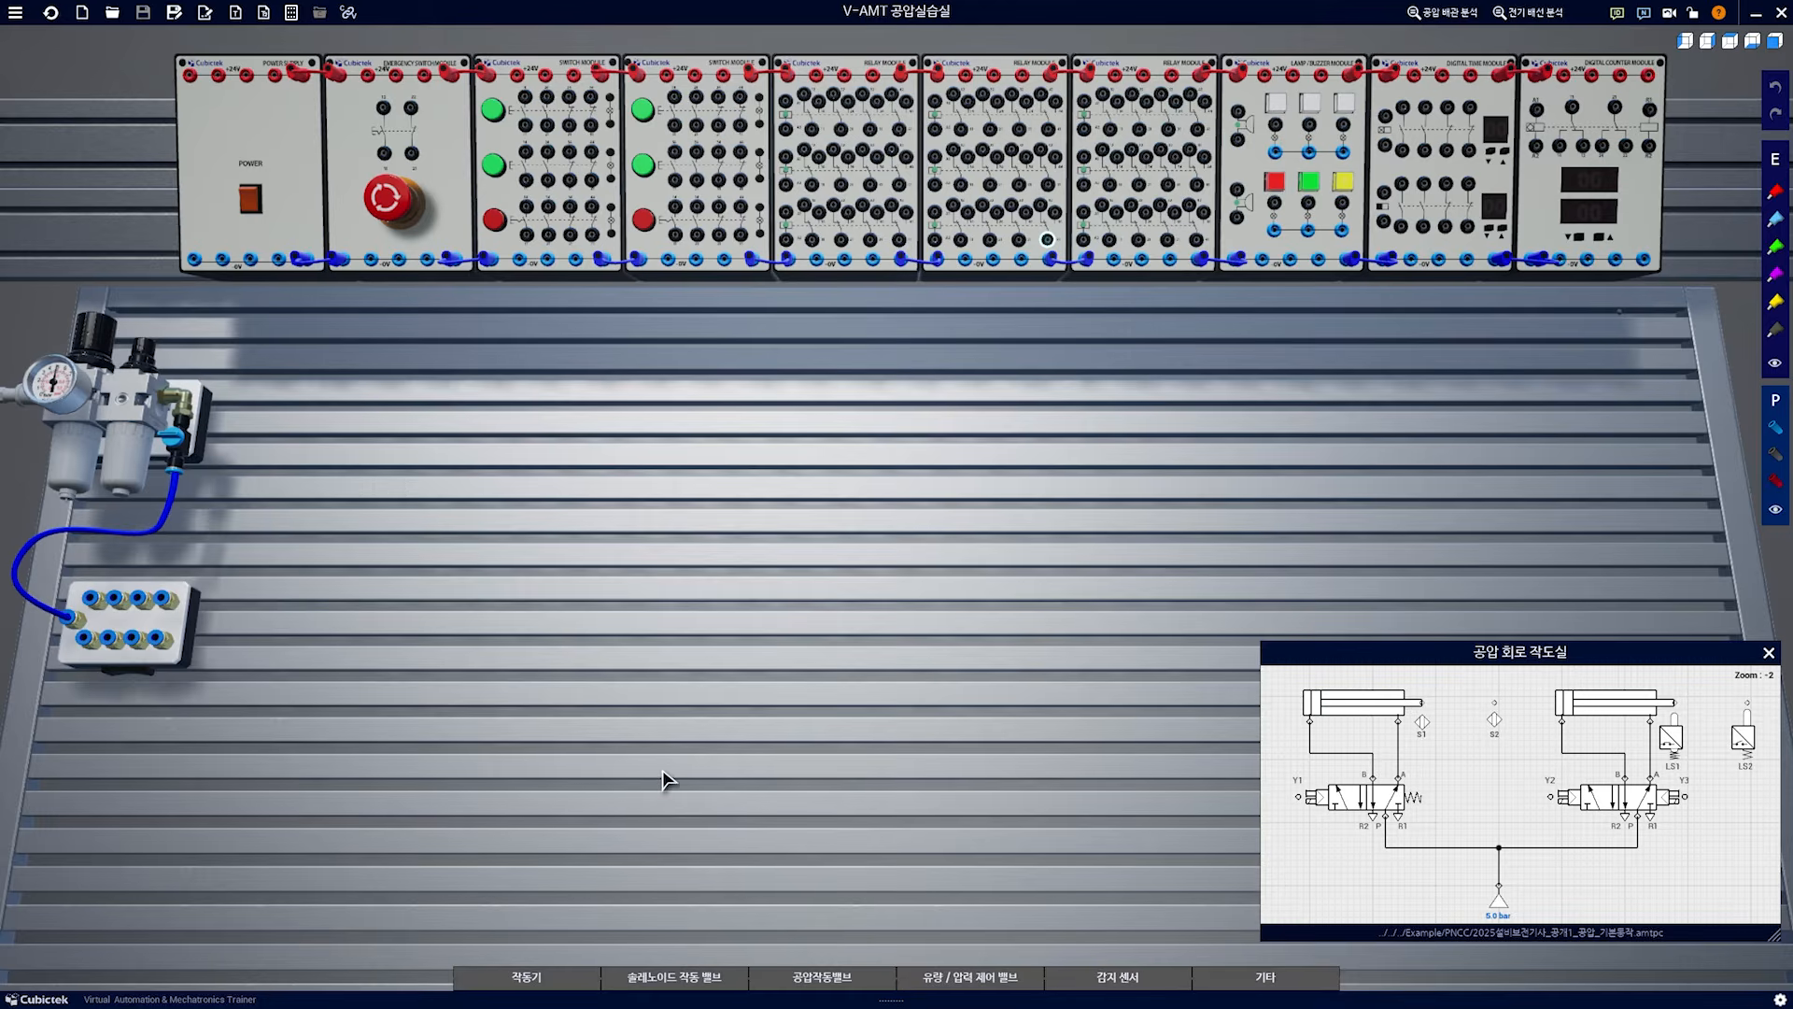
# Place two double-acting cylinders in one row on the upper part of the mounting plate, leaving a gap for the first cylinder's stroke
pyautogui.click(531, 980)
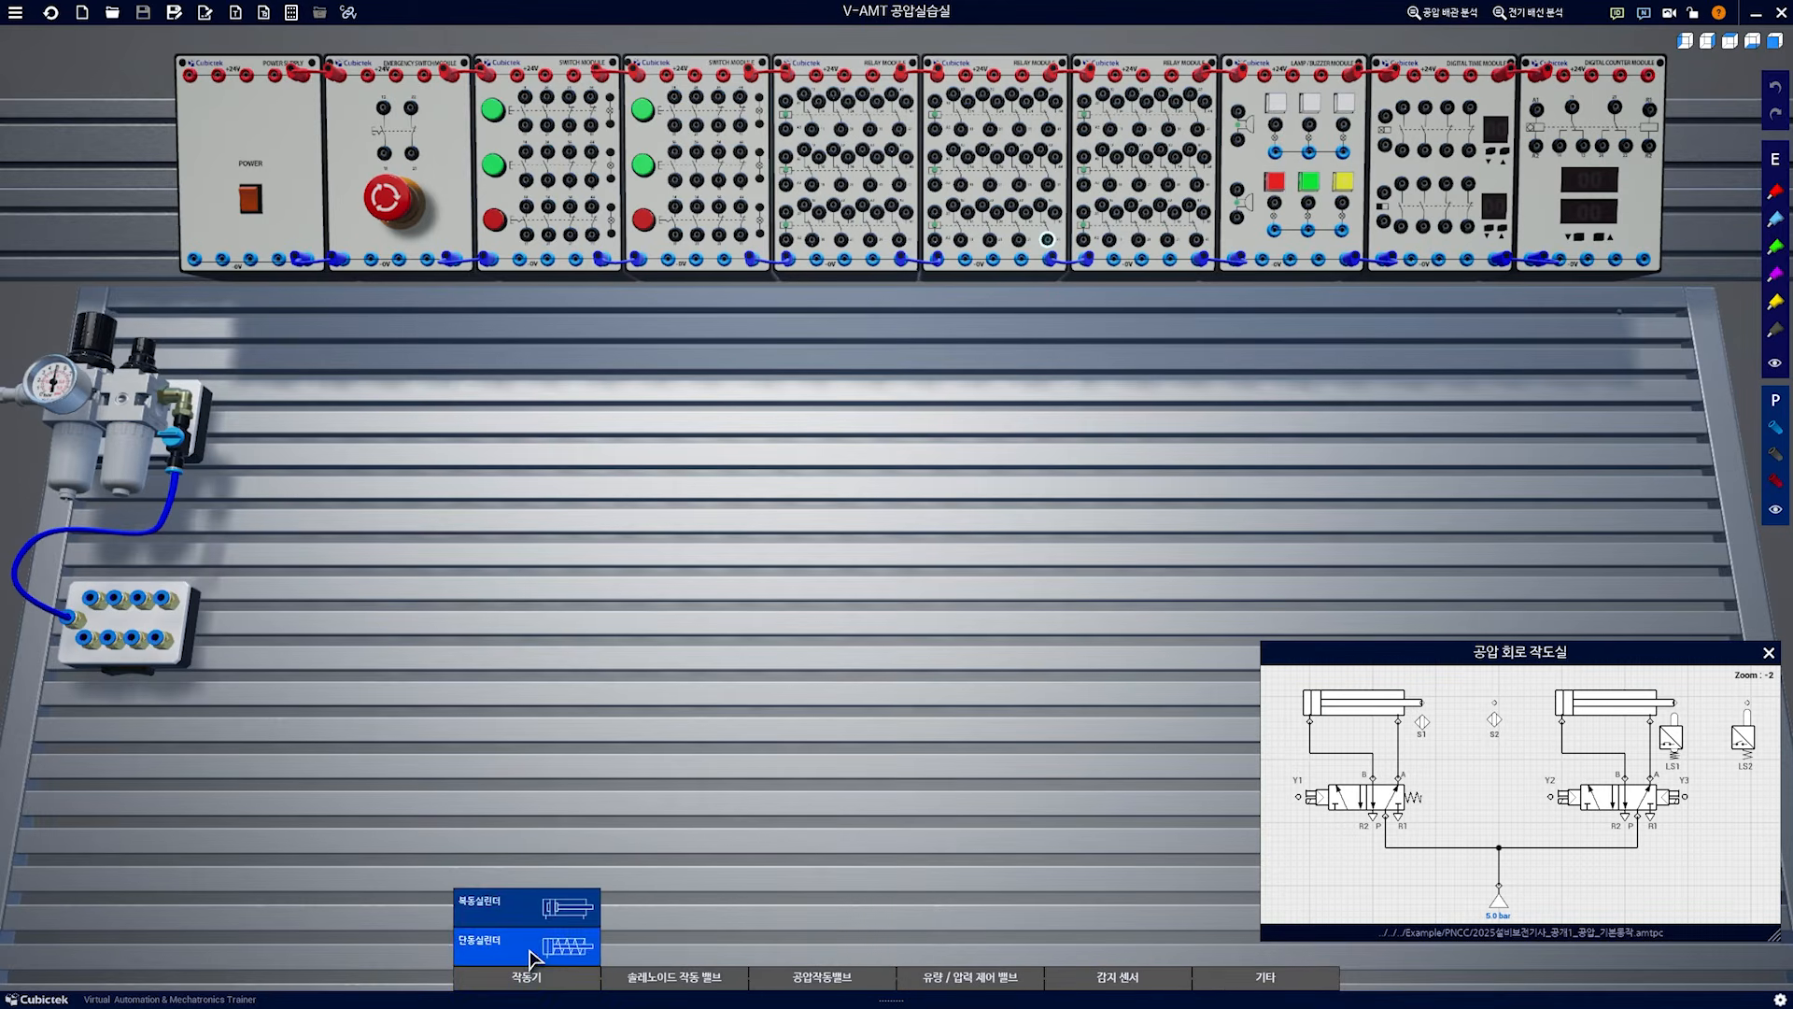
pyautogui.click(513, 915)
pyautogui.click(574, 446)
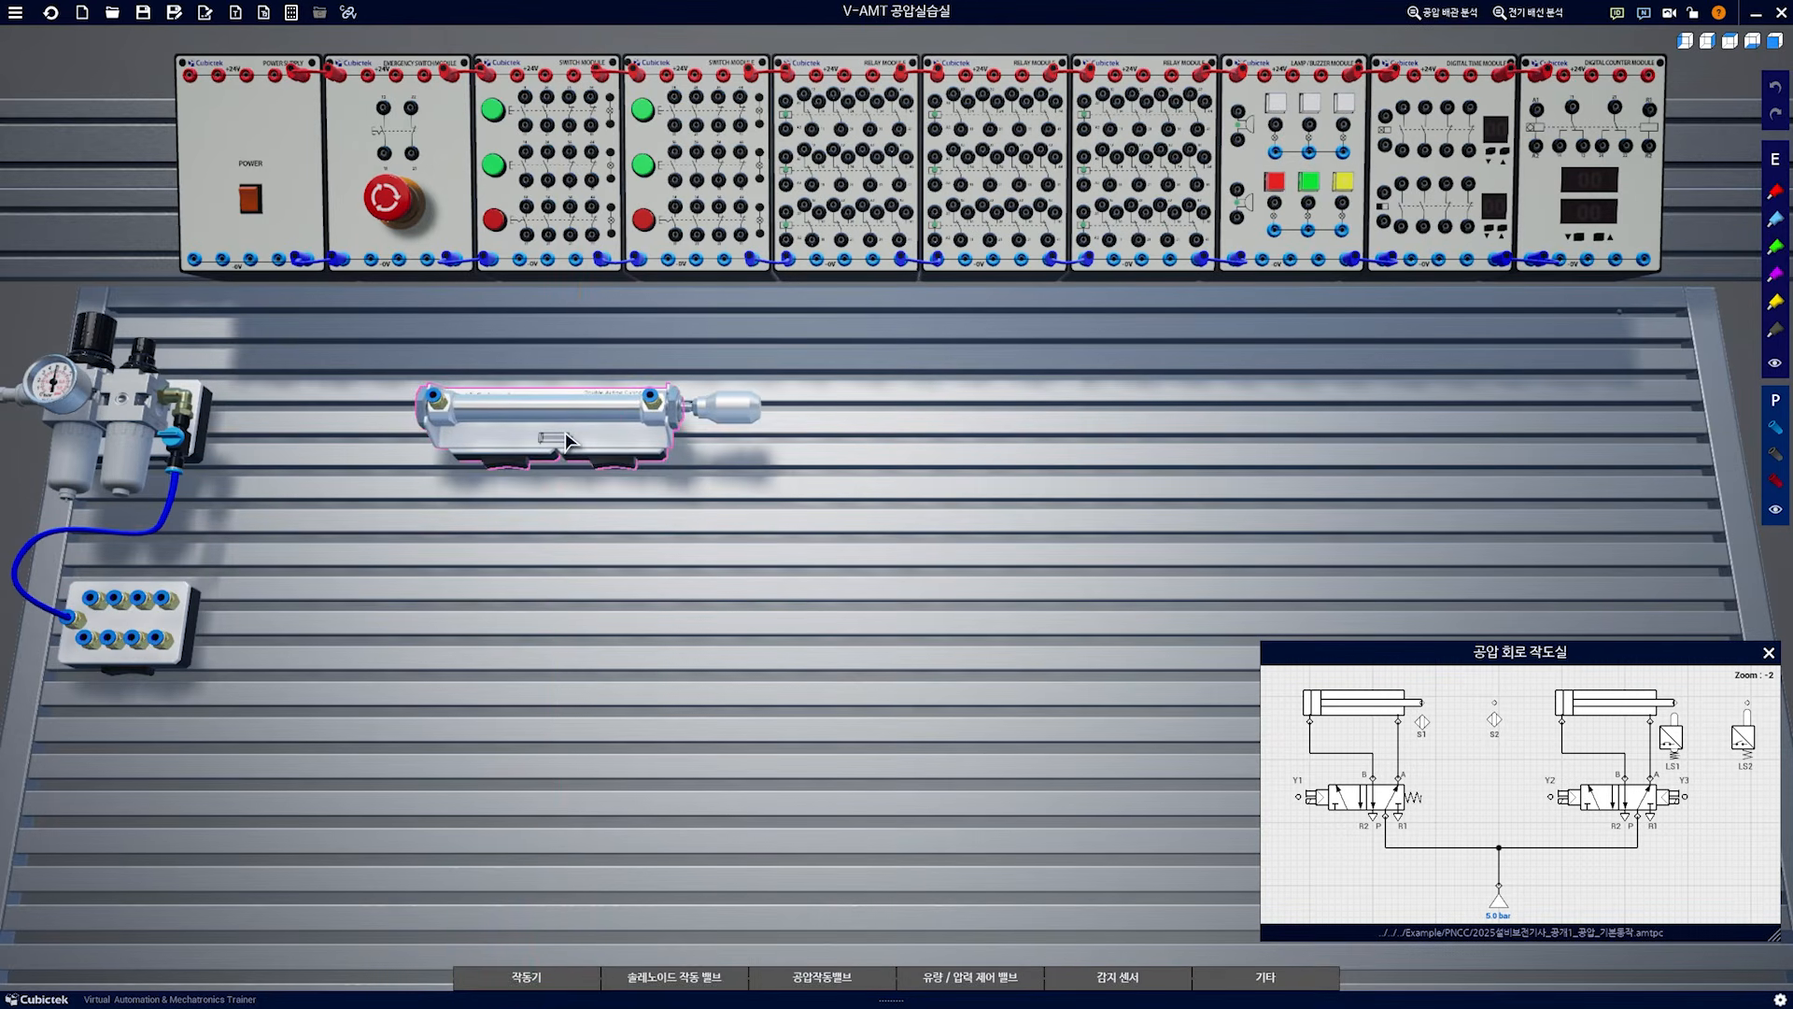
pyautogui.click(527, 978)
pyautogui.click(517, 920)
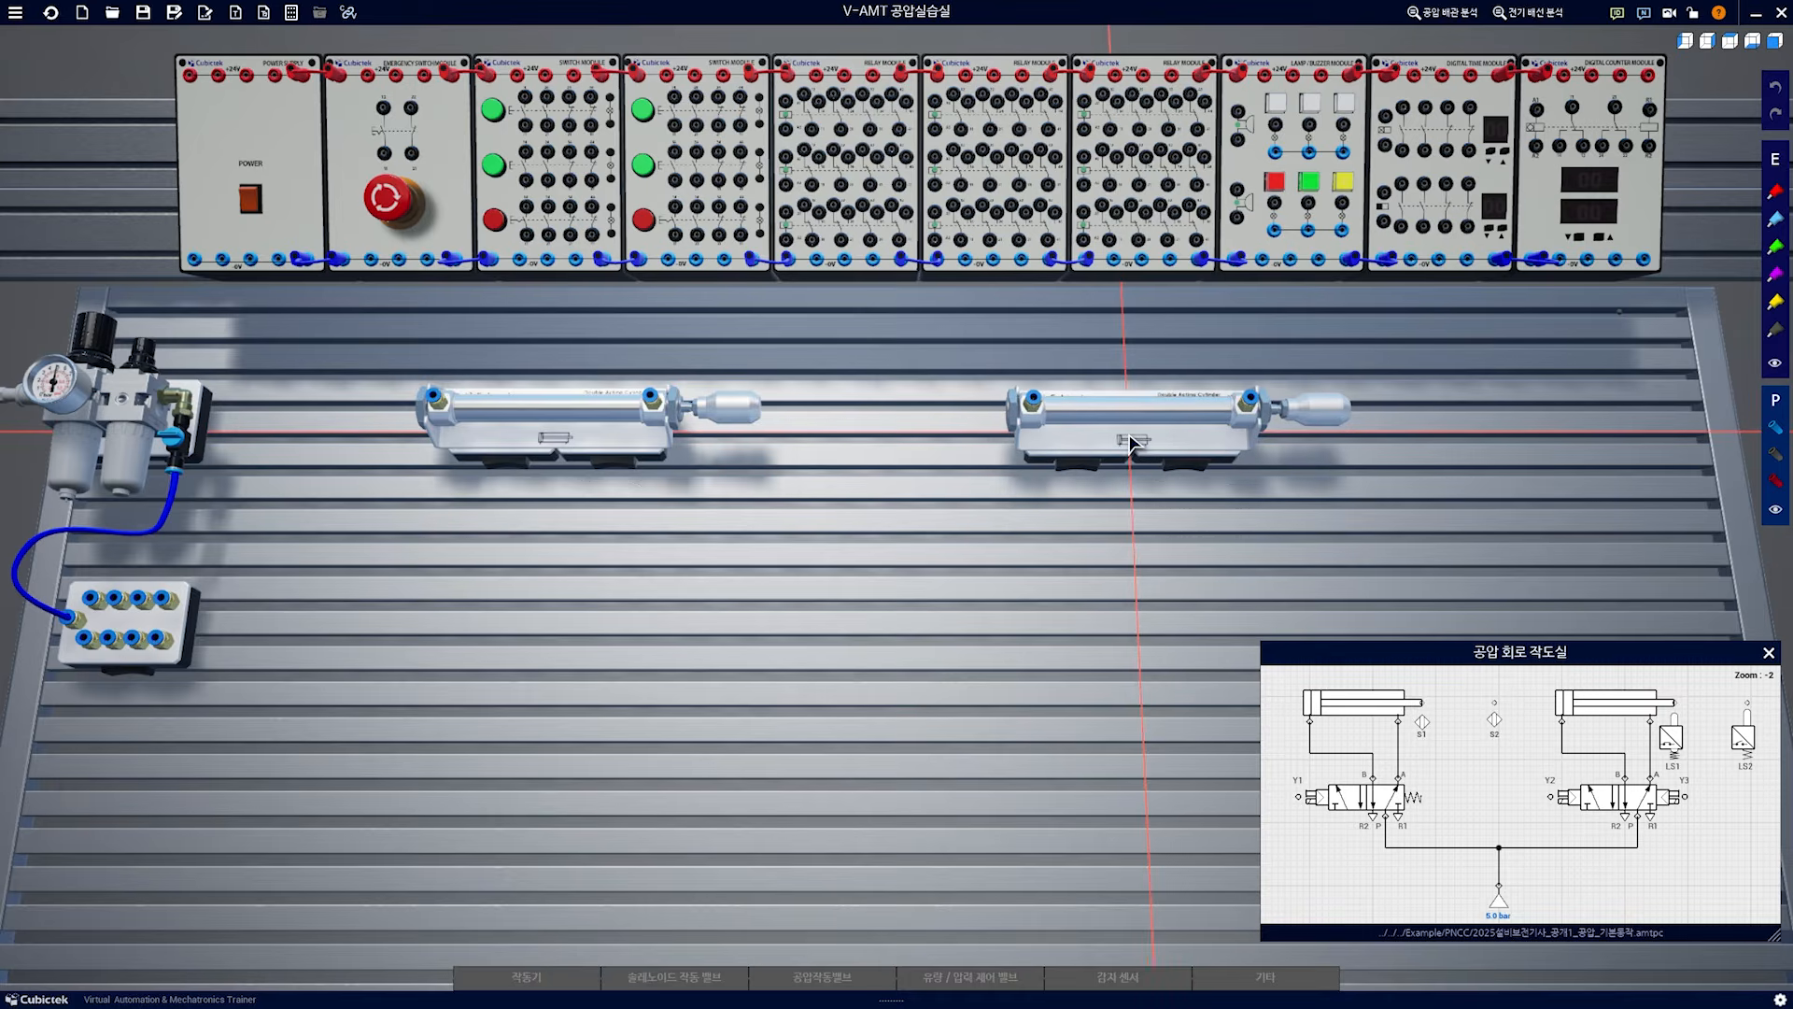
pyautogui.click(1164, 418)
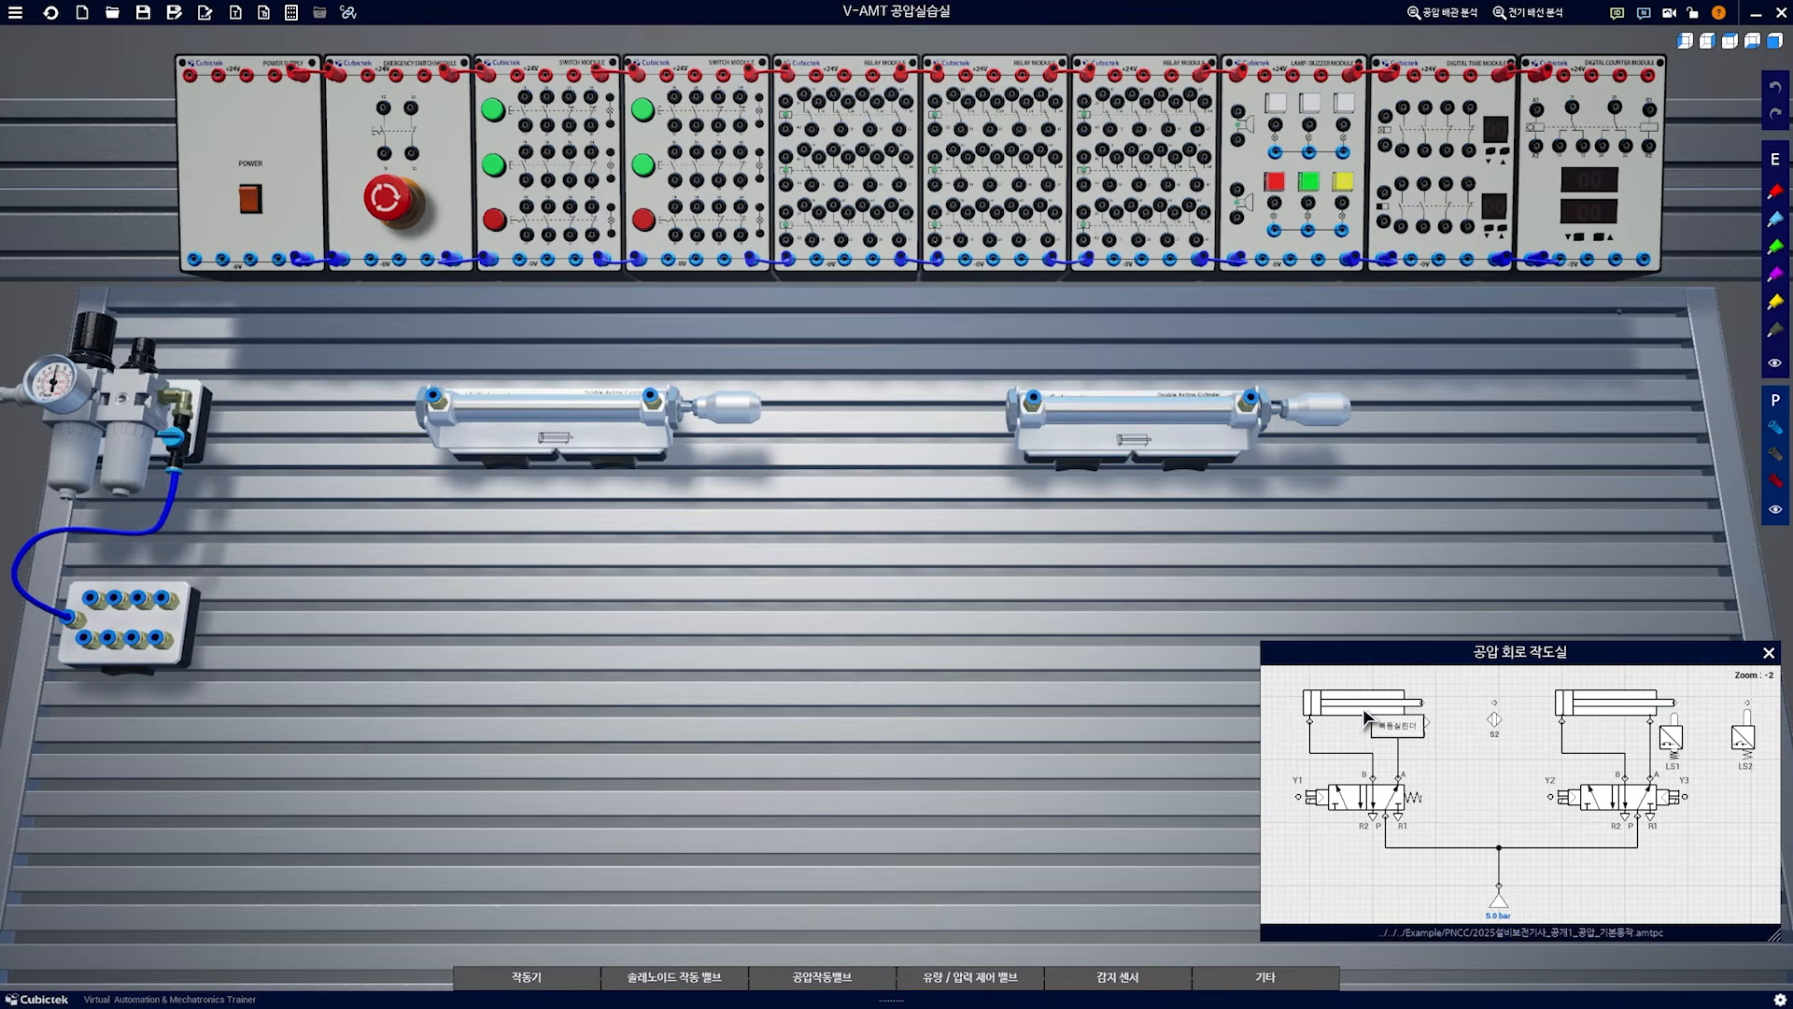
# Place two capacitive sensors next to each other just below the rod end of the first double-acting cylinder
pyautogui.click(1107, 983)
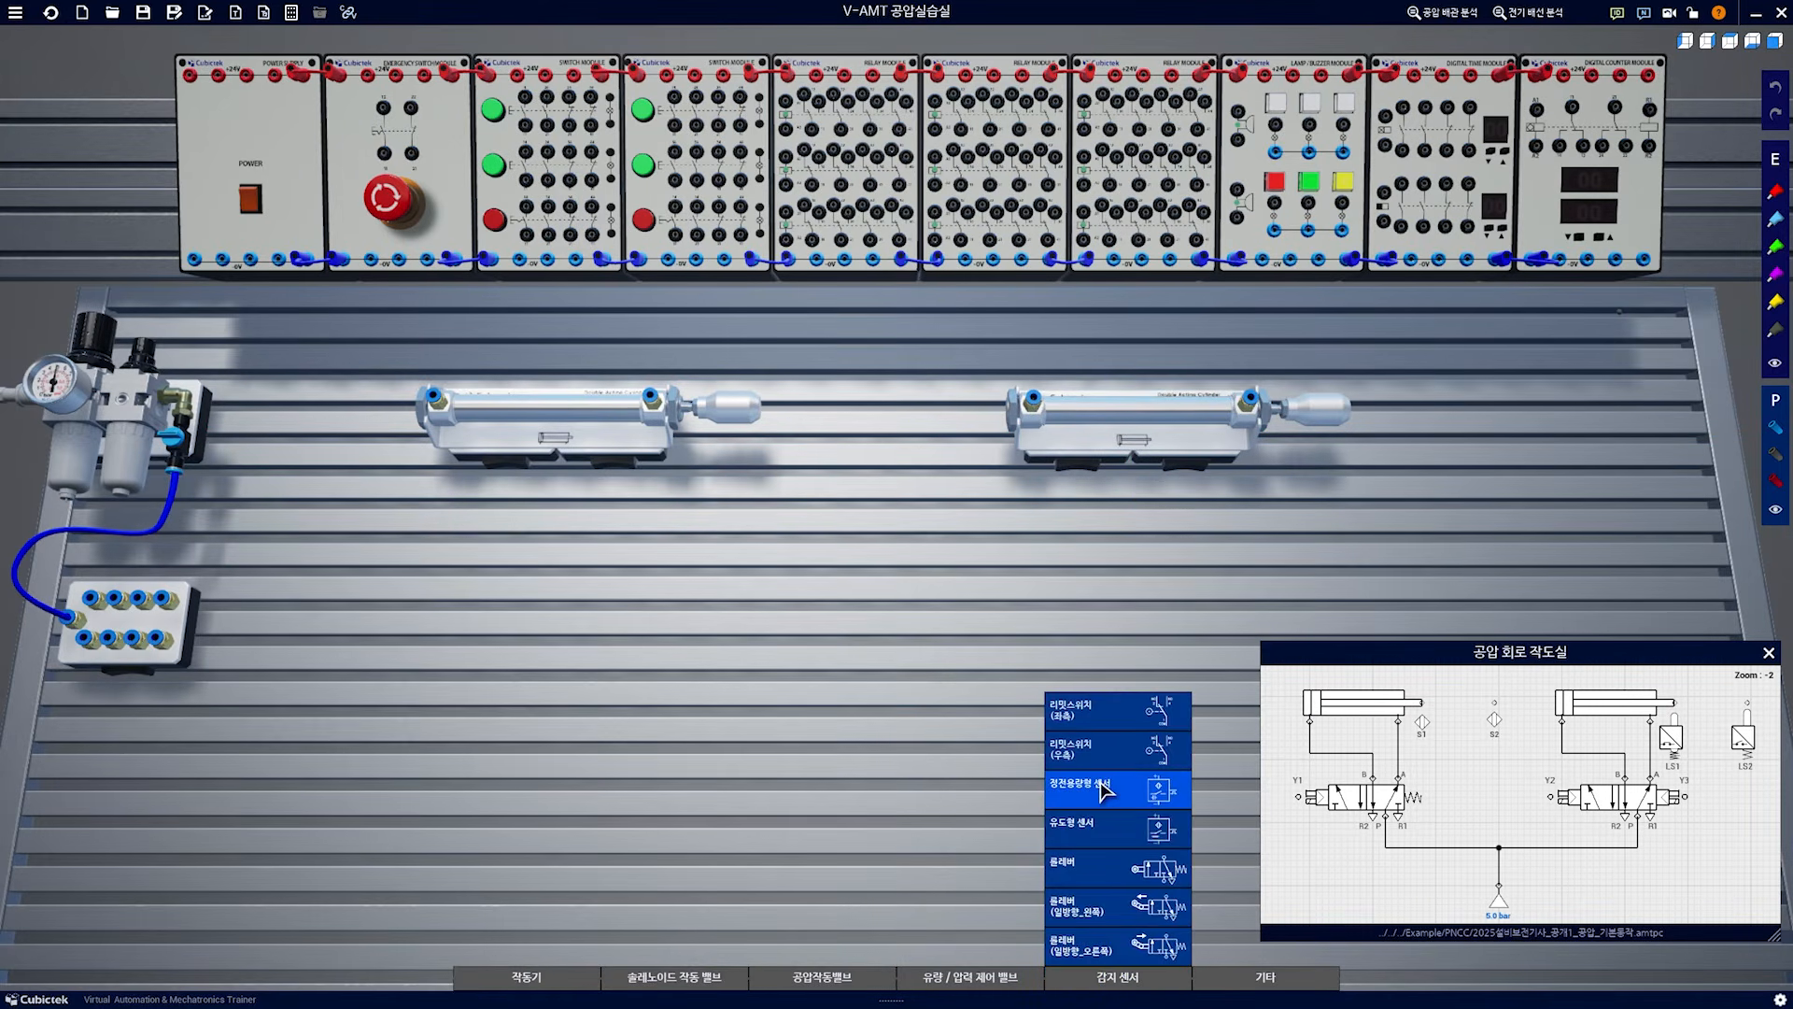
pyautogui.click(1105, 789)
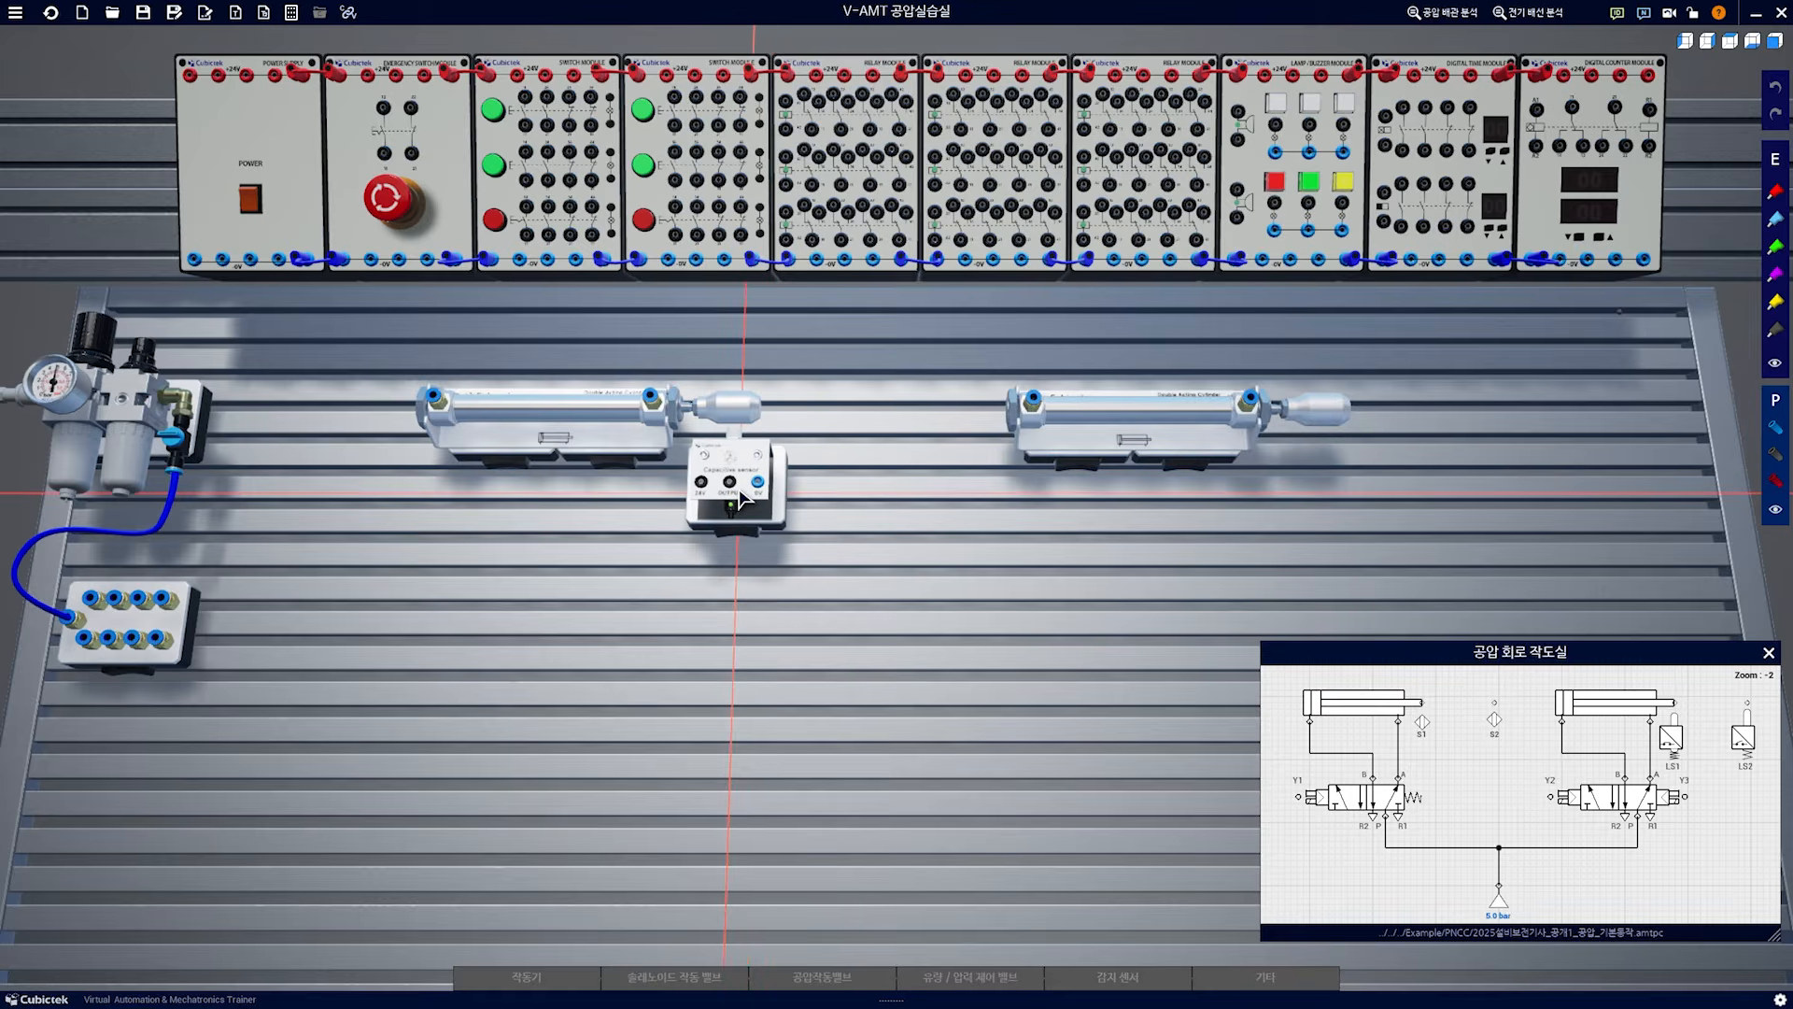
pyautogui.click(738, 497)
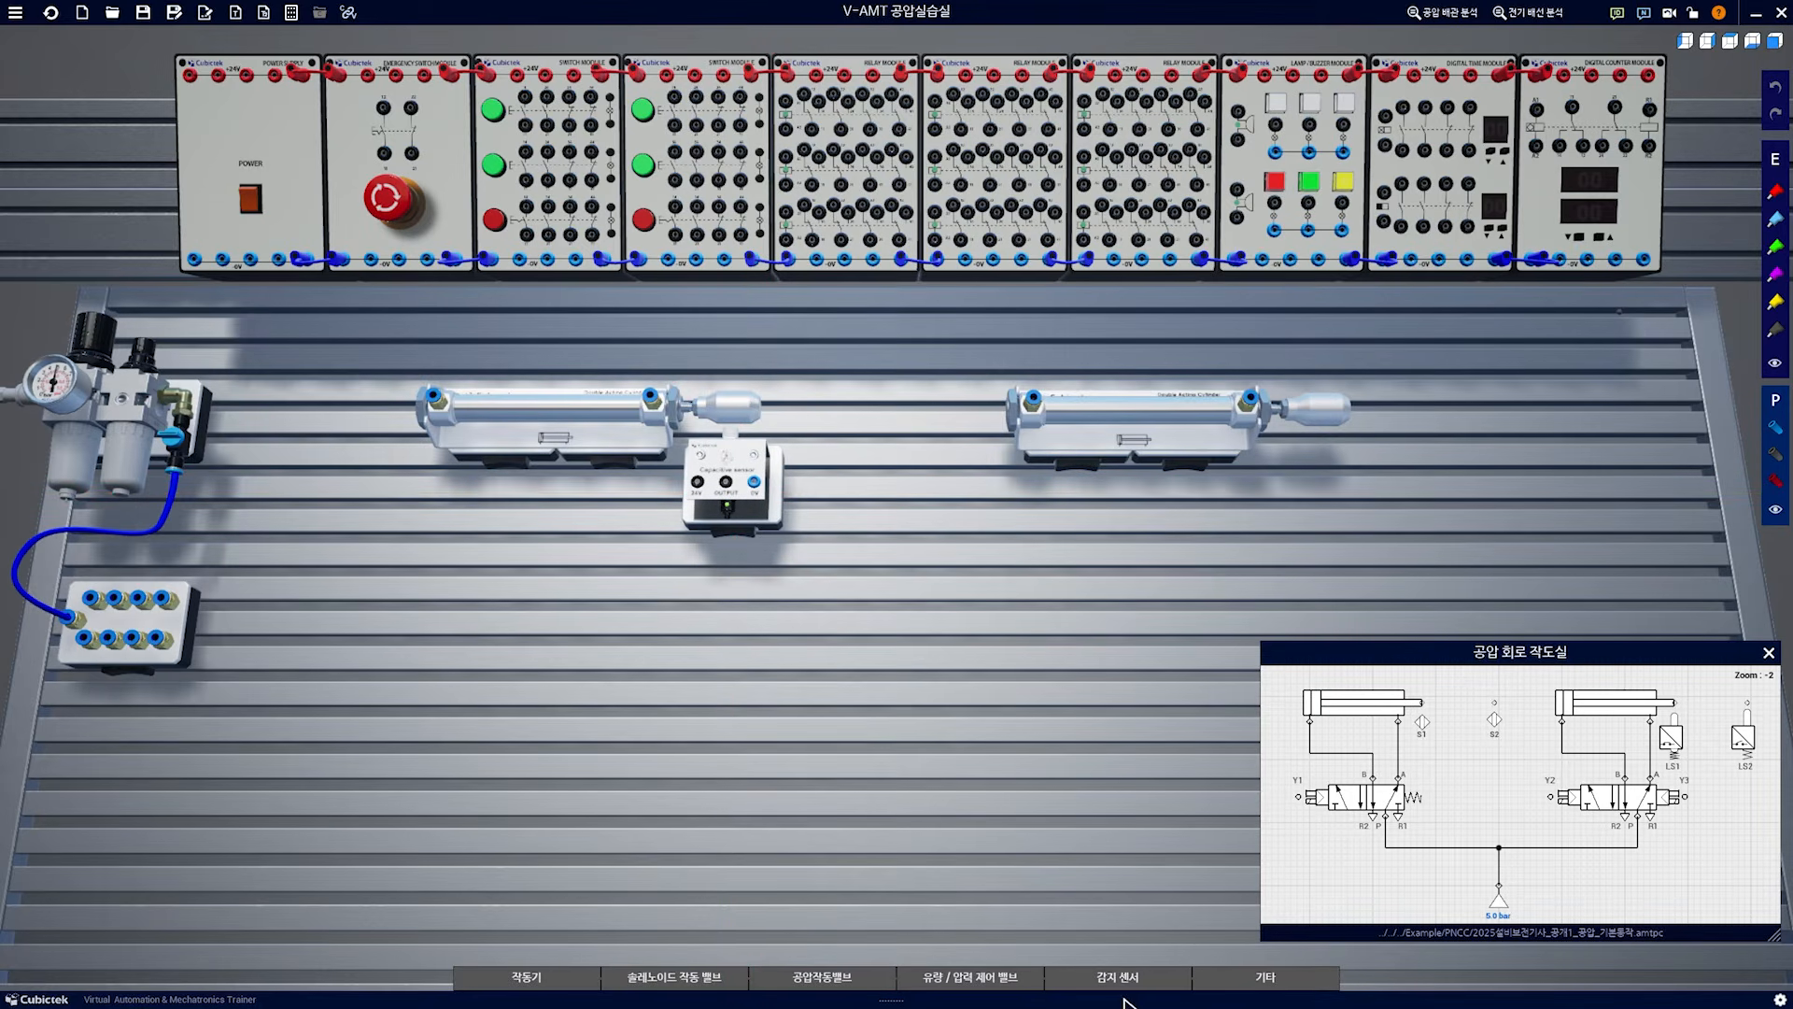
pyautogui.click(1117, 976)
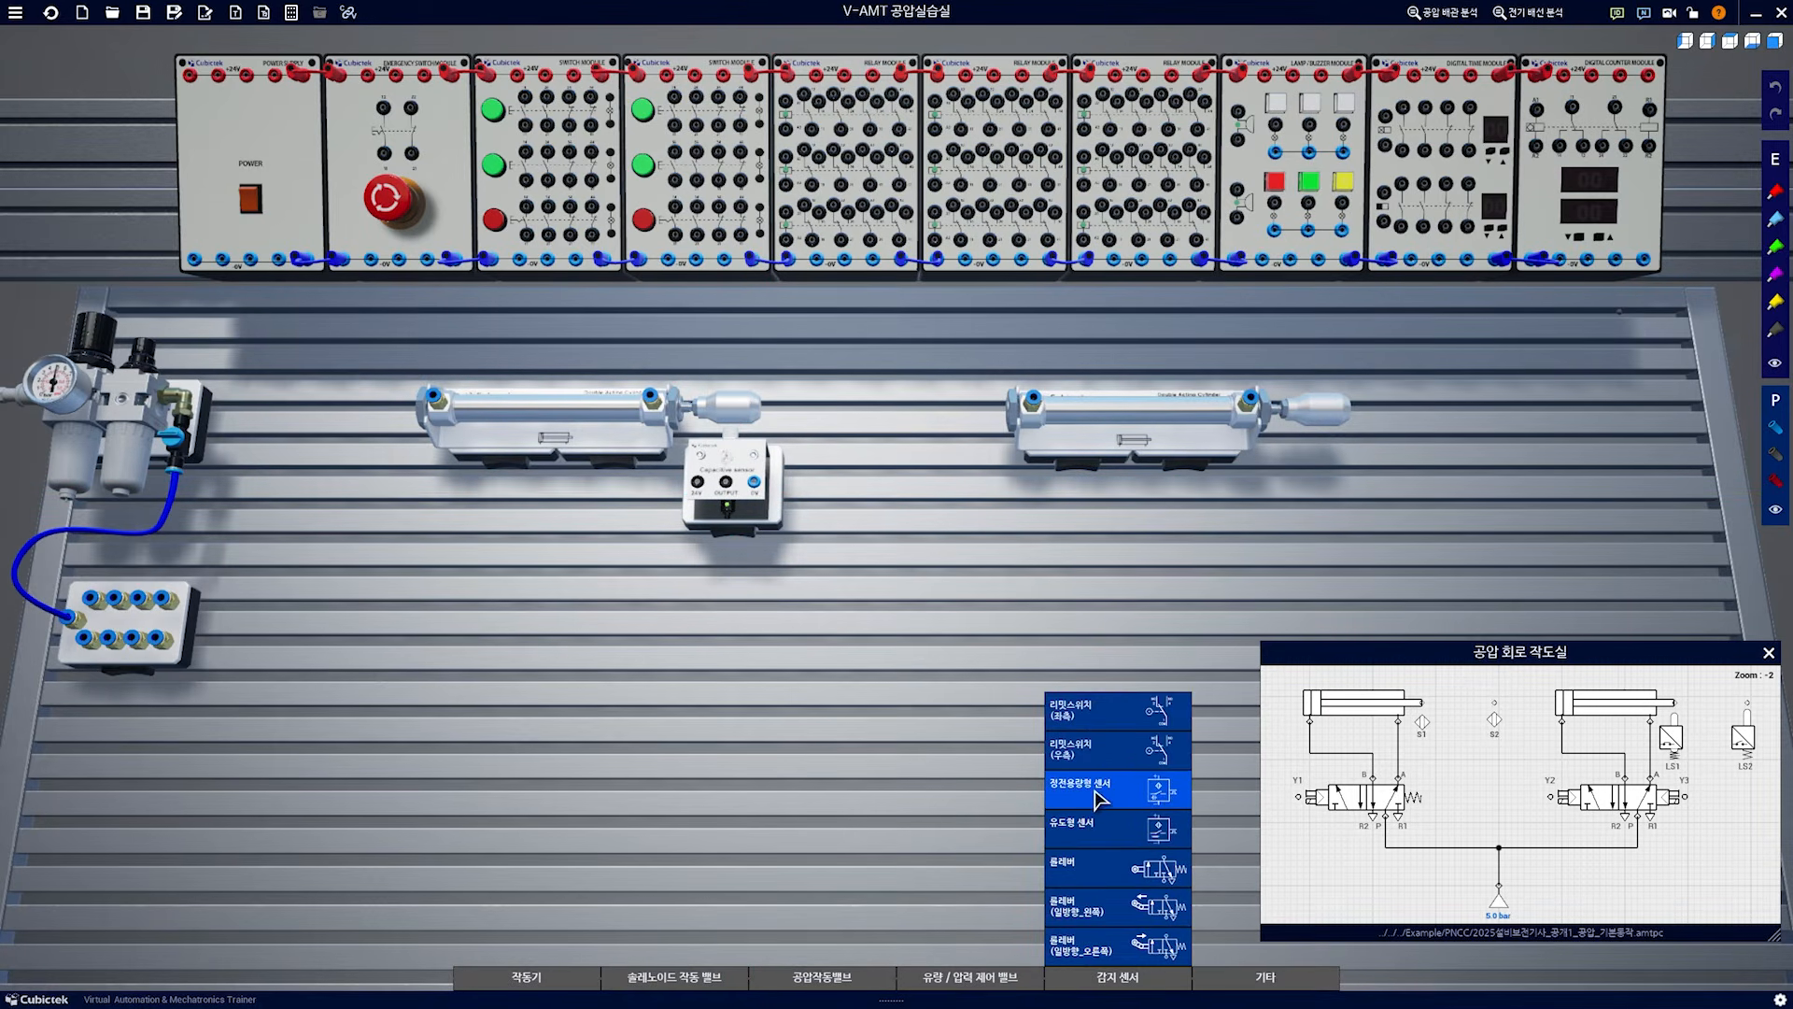
pyautogui.click(1109, 790)
pyautogui.click(846, 495)
# Move the second capacitive sensor farther from the first along the stroke and position the first one directly beneath the retracted rod head
pyautogui.scroll(5, 654, 556)
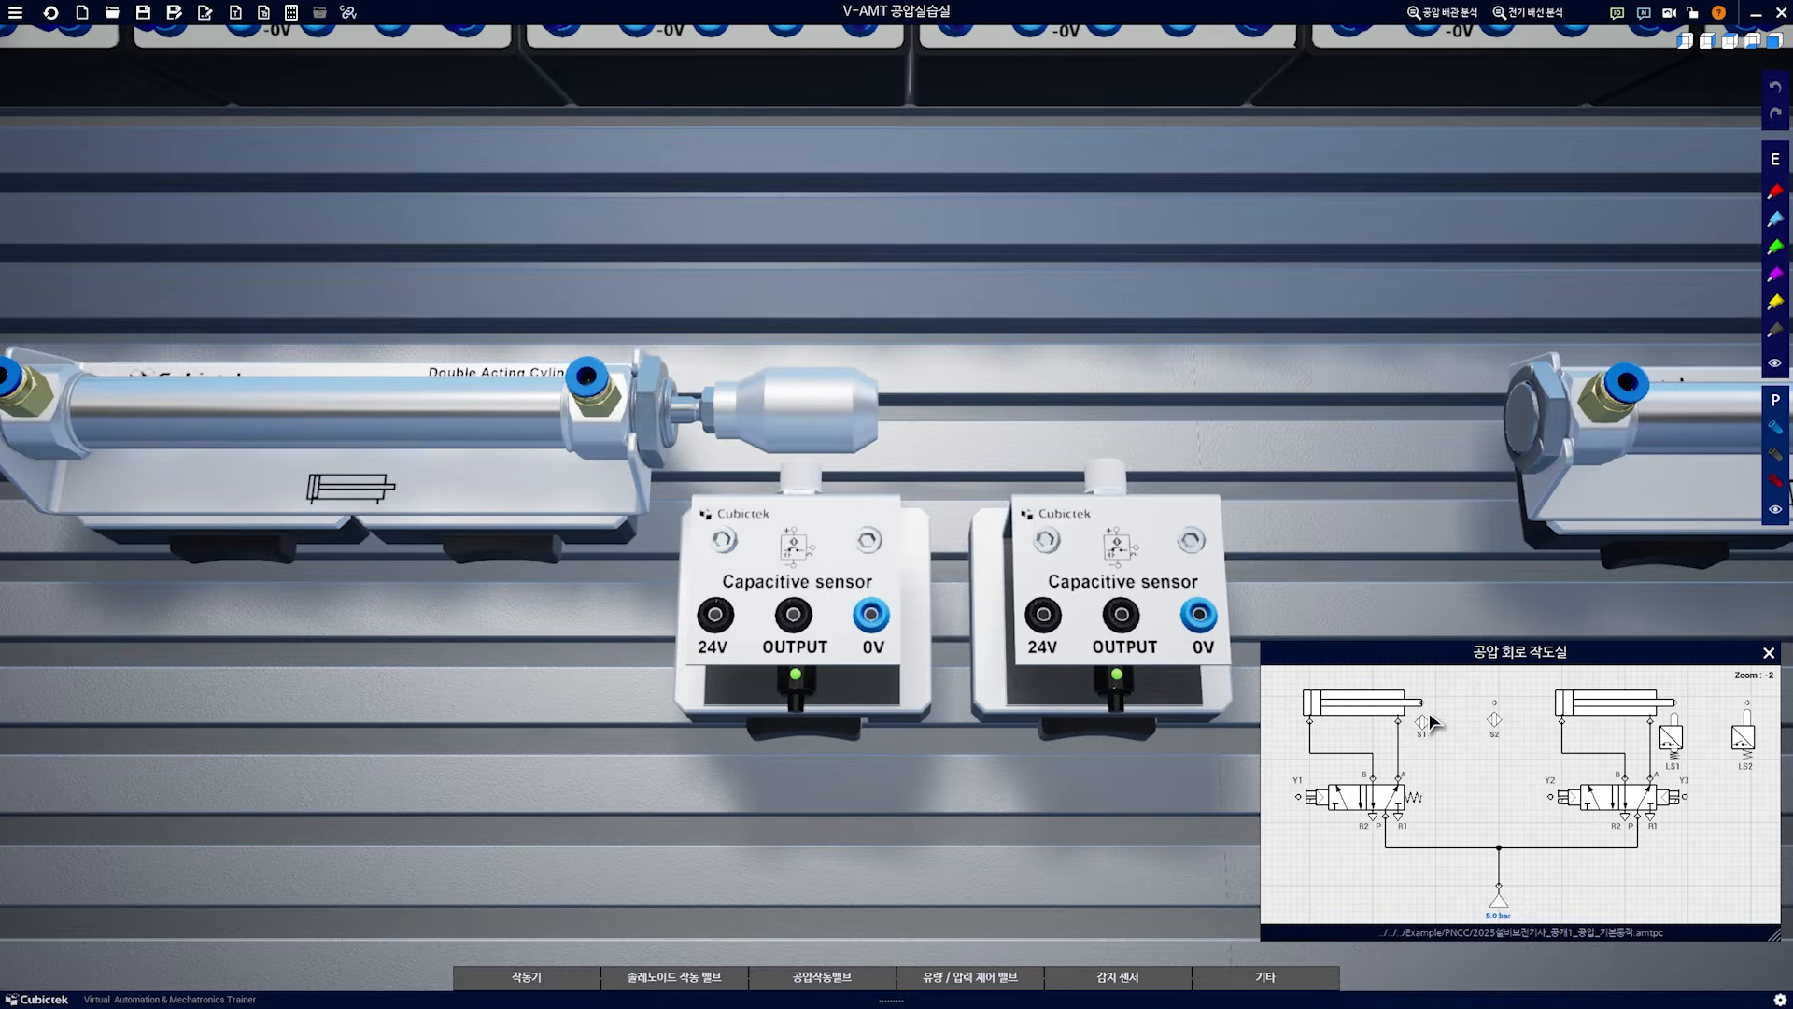
pyautogui.moveTo(1086, 579); pyautogui.dragTo(1285, 608)
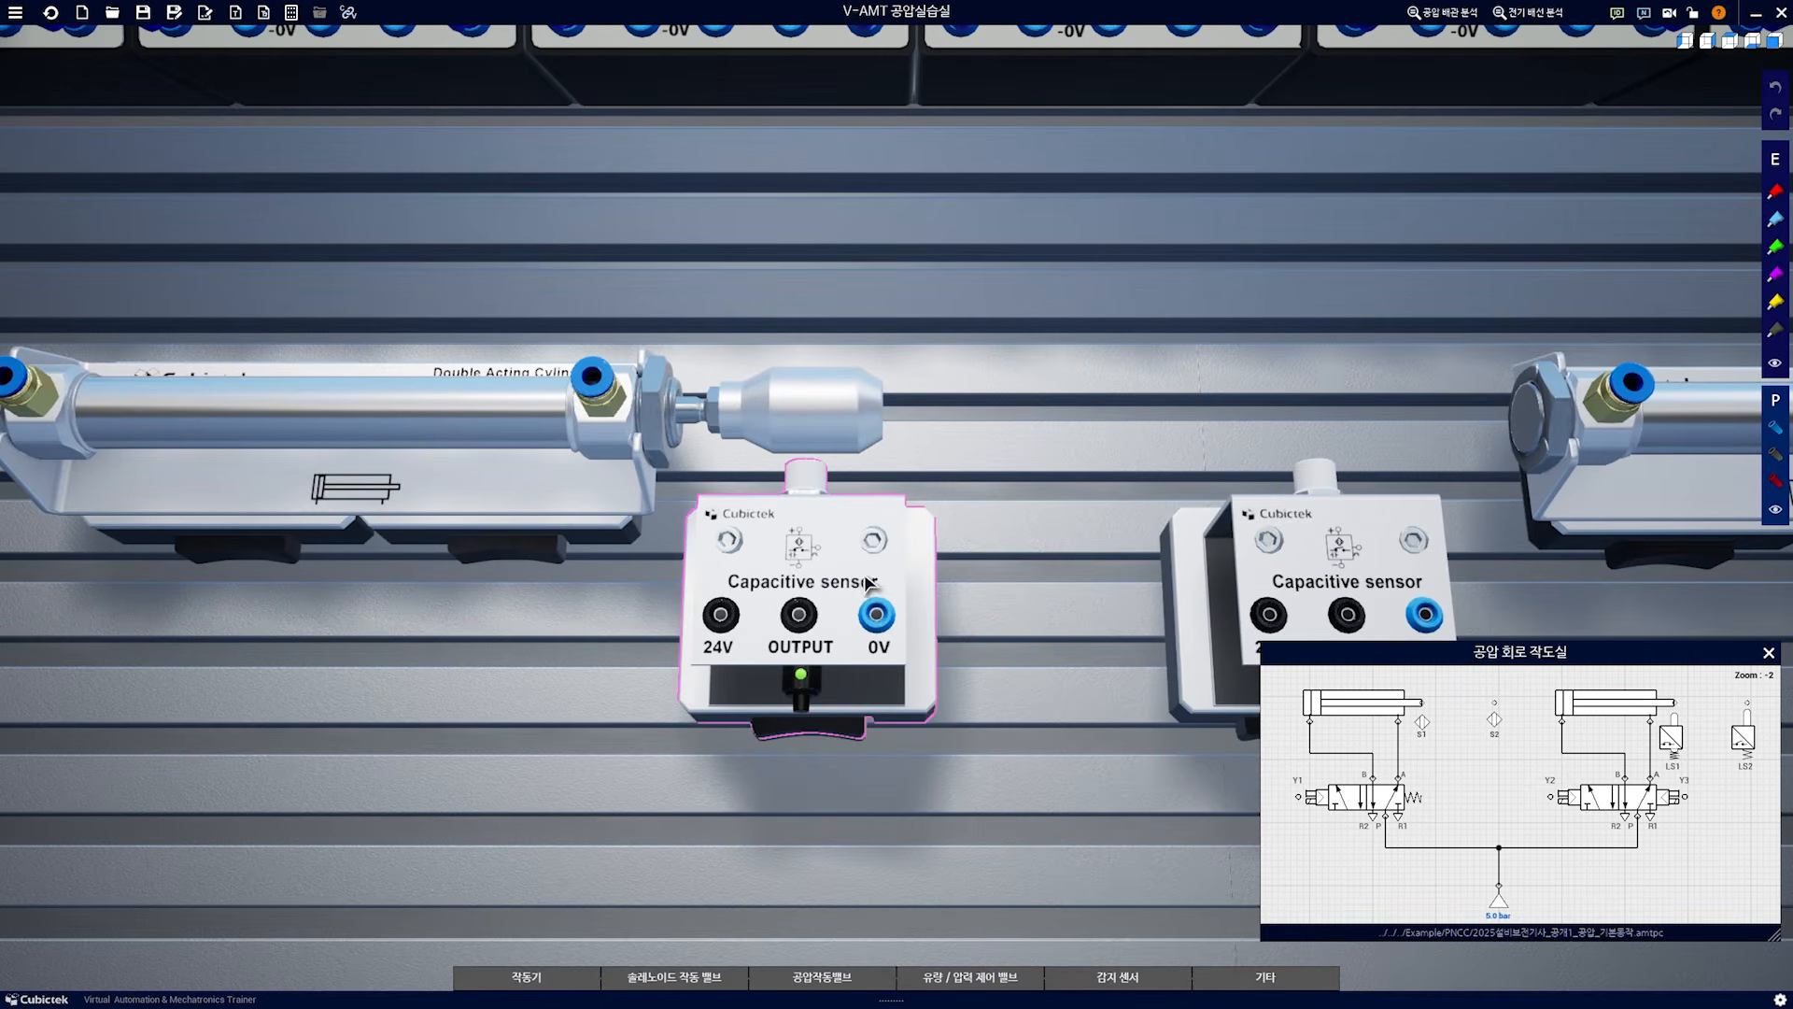
pyautogui.moveTo(829, 577); pyautogui.dragTo(845, 693)
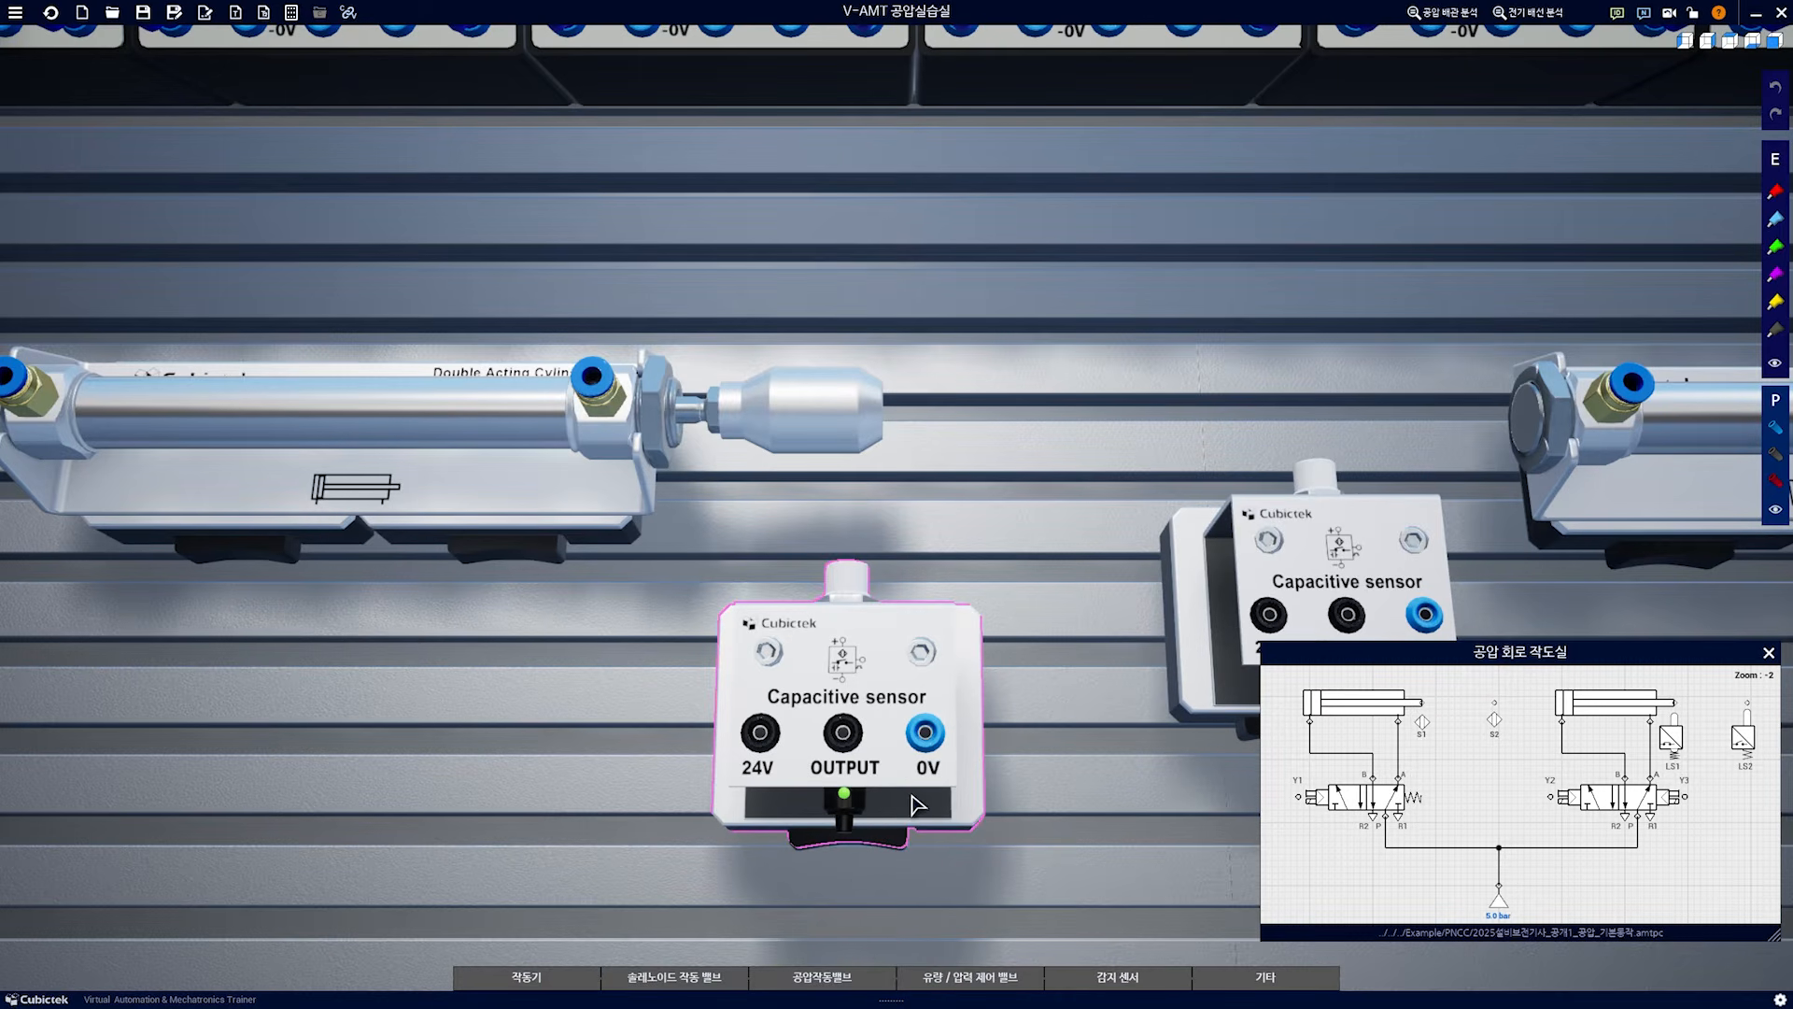
pyautogui.moveTo(882, 702); pyautogui.dragTo(857, 587)
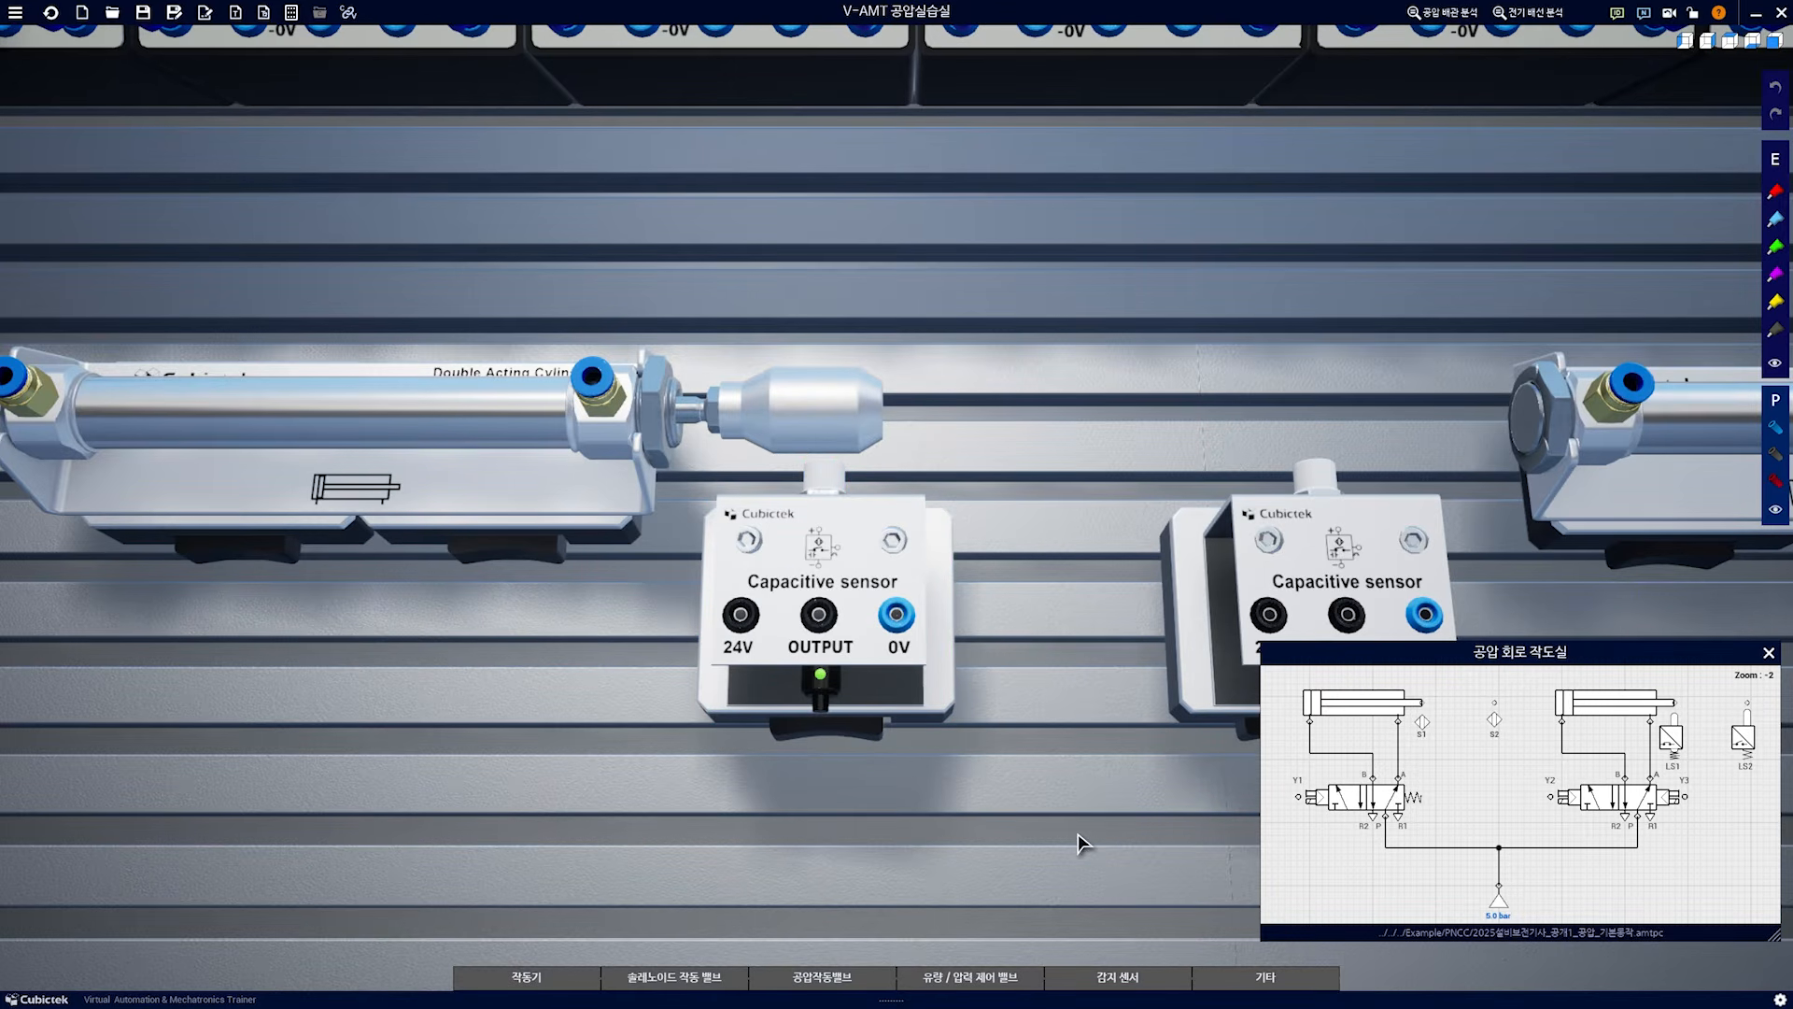
pyautogui.moveTo(1077, 833); pyautogui.dragTo(1036, 828)
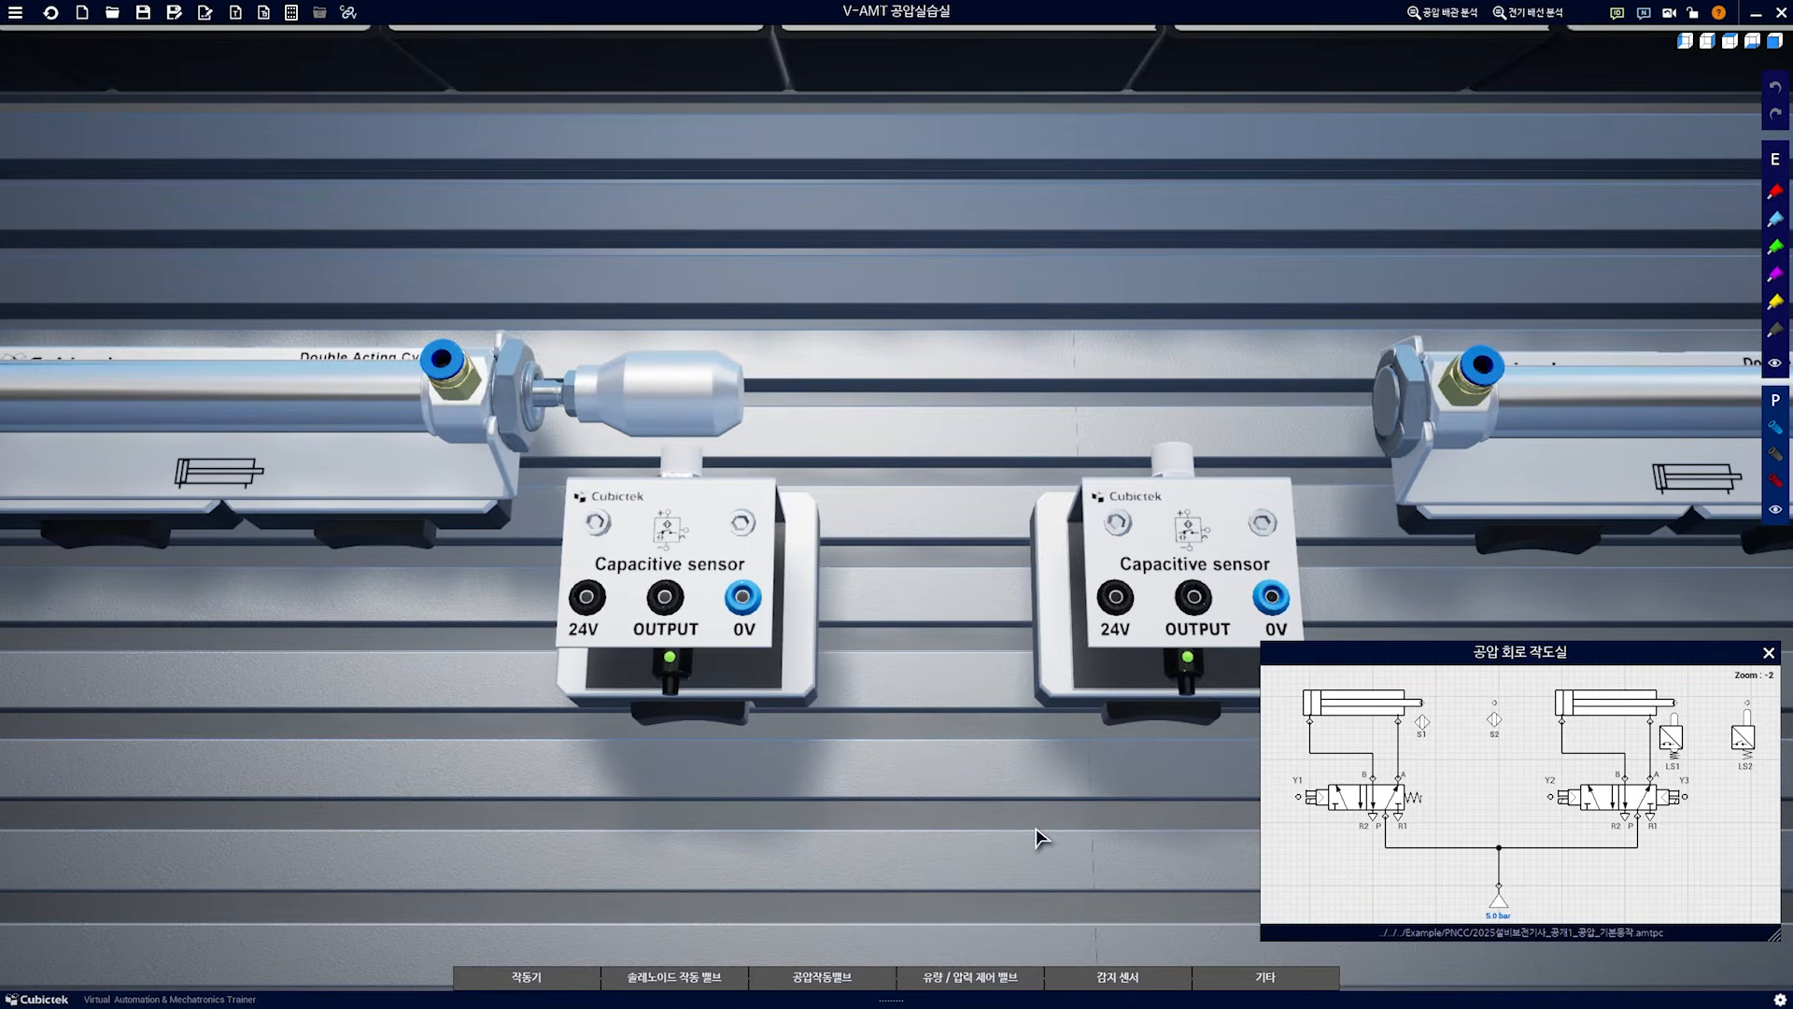
# Extend the first cylinder's rod with its position slider and align the second capacitive sensor beneath the extended rod head
pyautogui.click(672, 417)
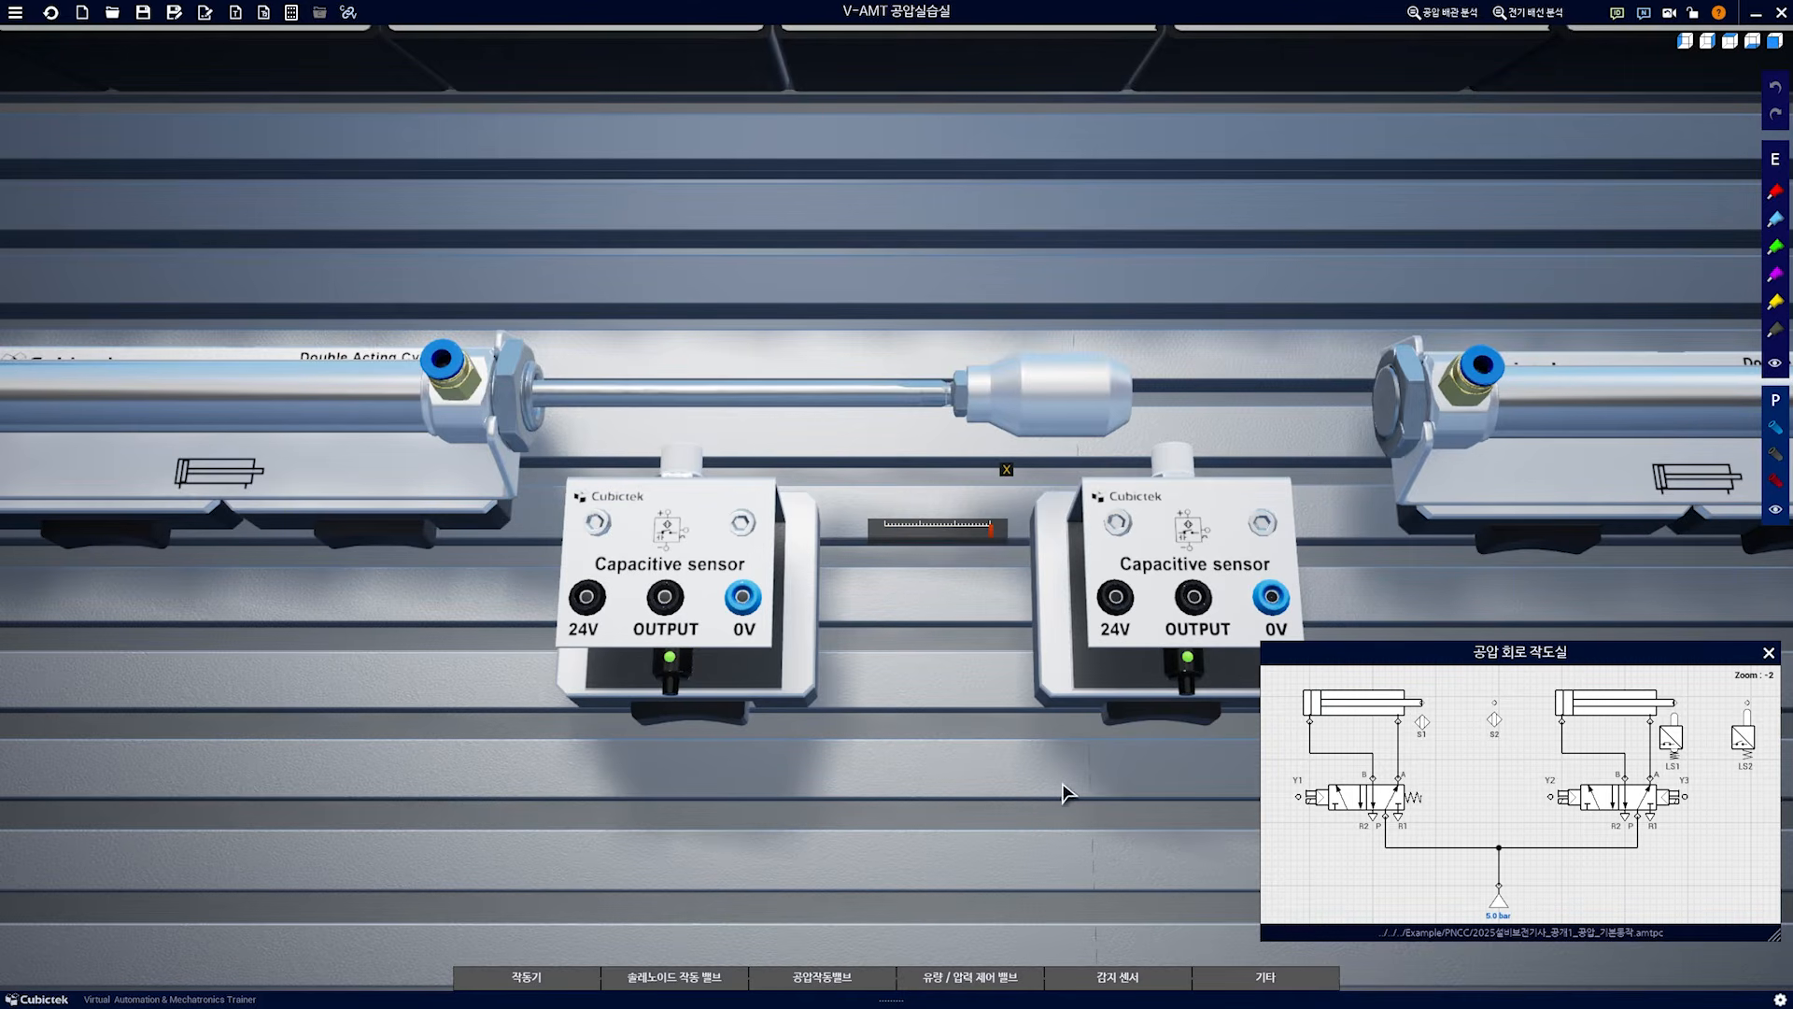
pyautogui.press('space')
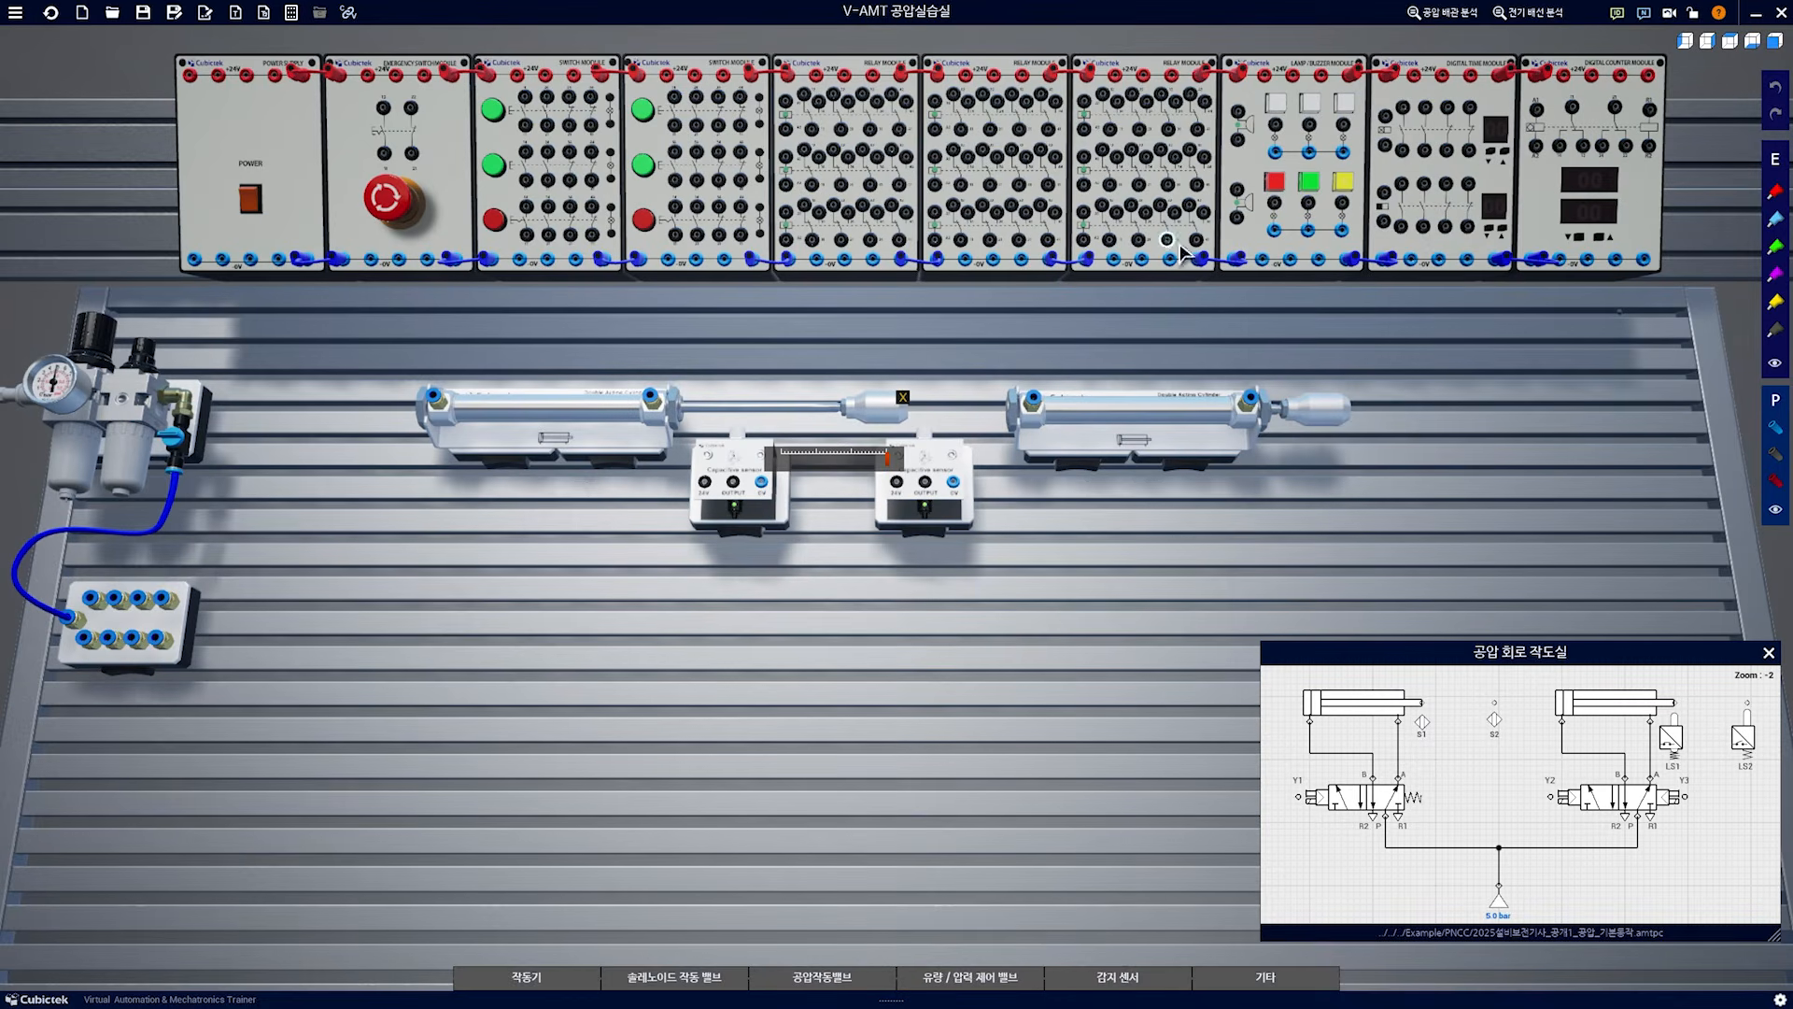
pyautogui.scroll(5, 843, 614)
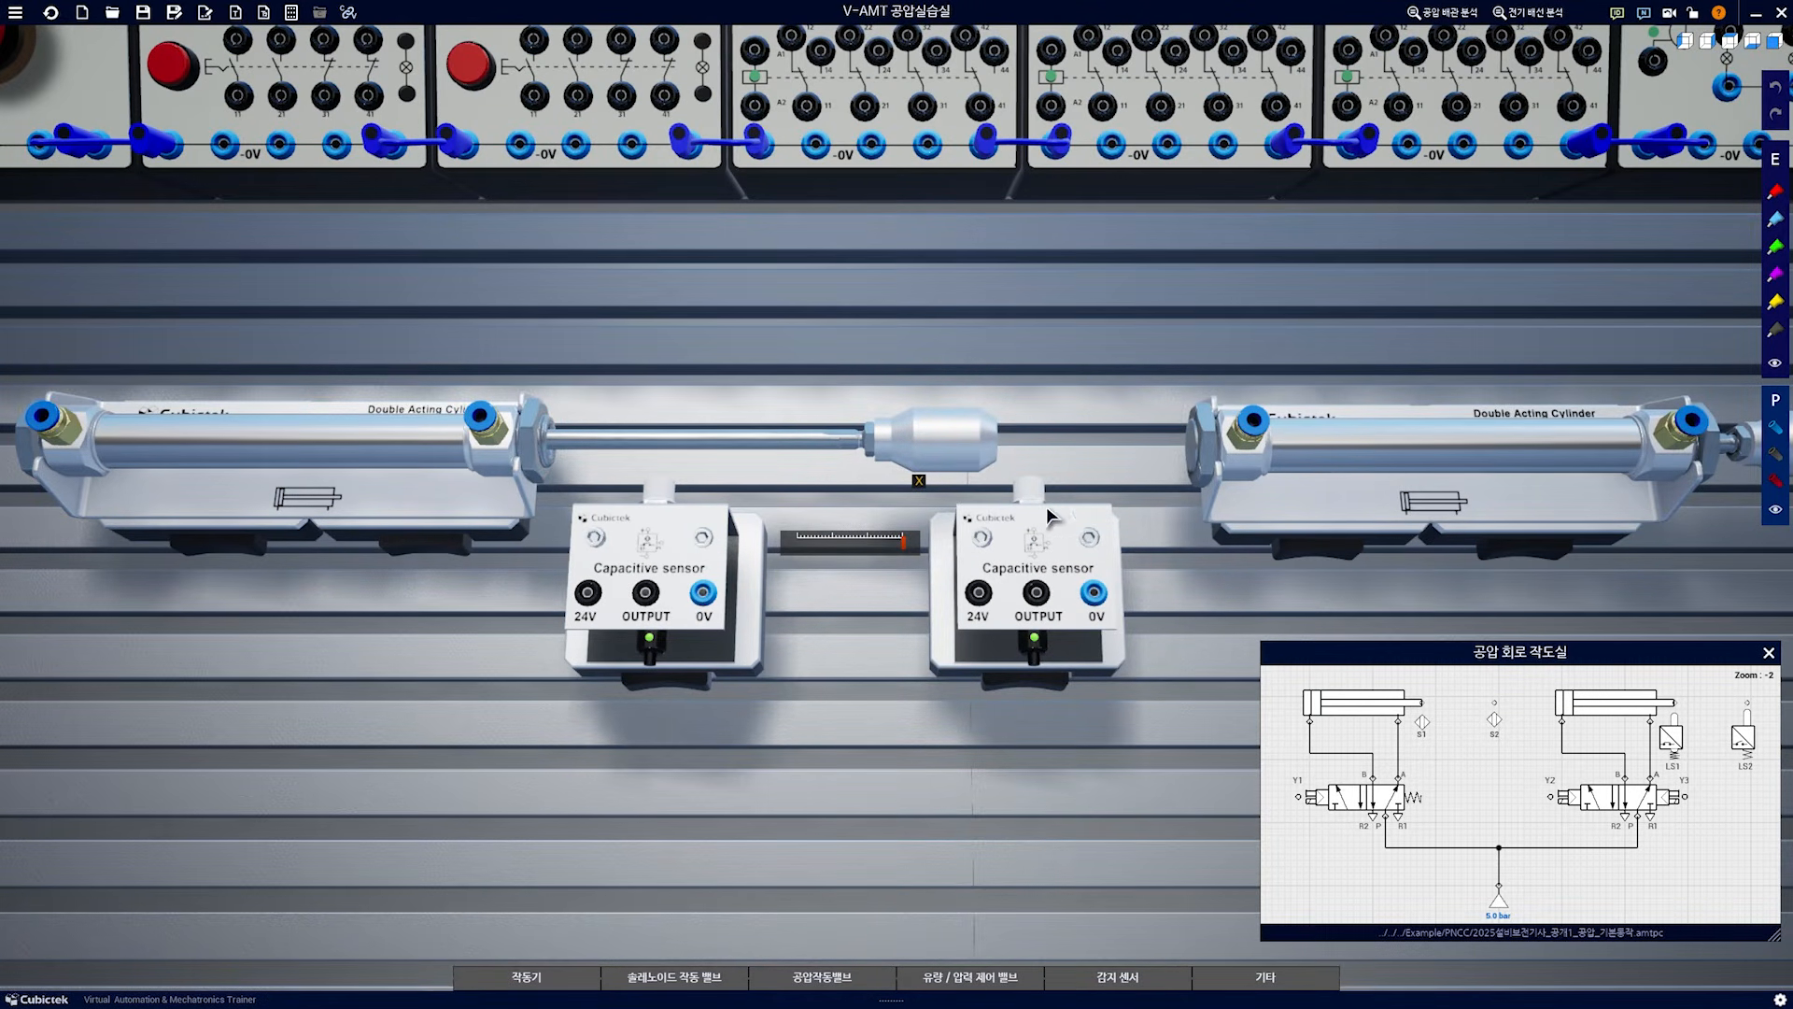
pyautogui.moveTo(1025, 602); pyautogui.dragTo(944, 594)
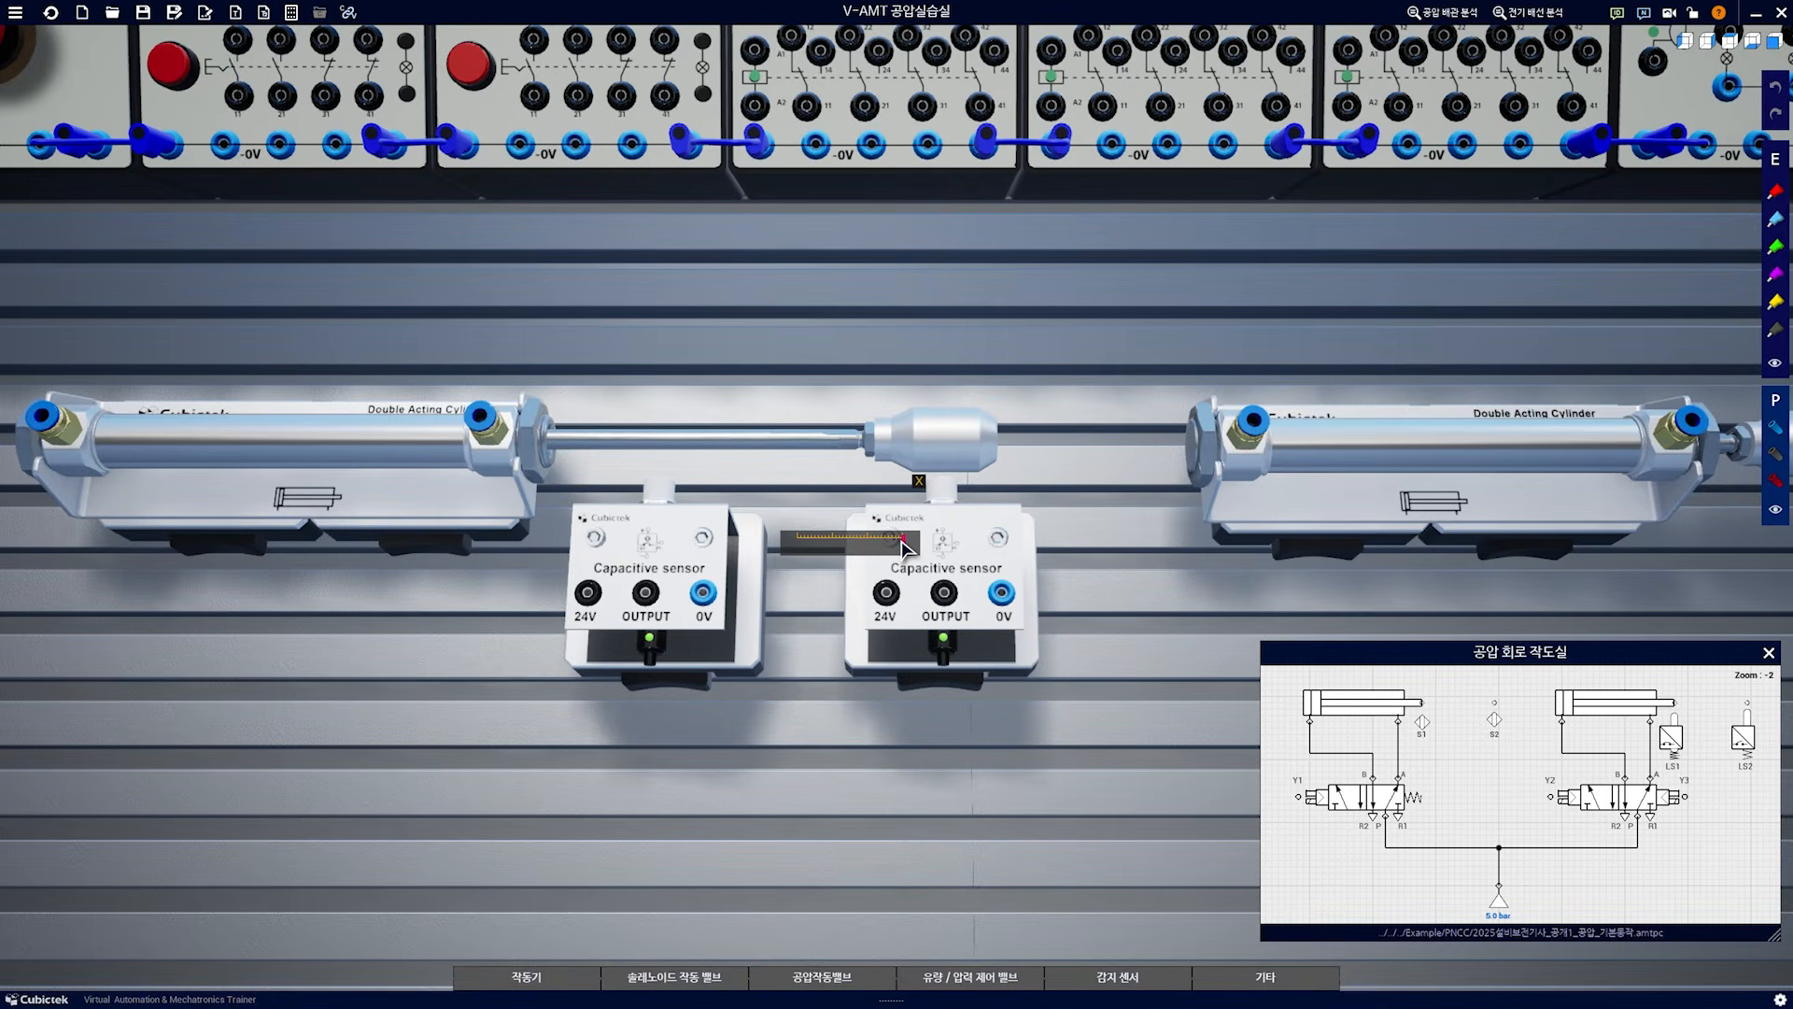
pyautogui.moveTo(901, 538); pyautogui.dragTo(897, 540)
pyautogui.moveTo(971, 805); pyautogui.dragTo(649, 811)
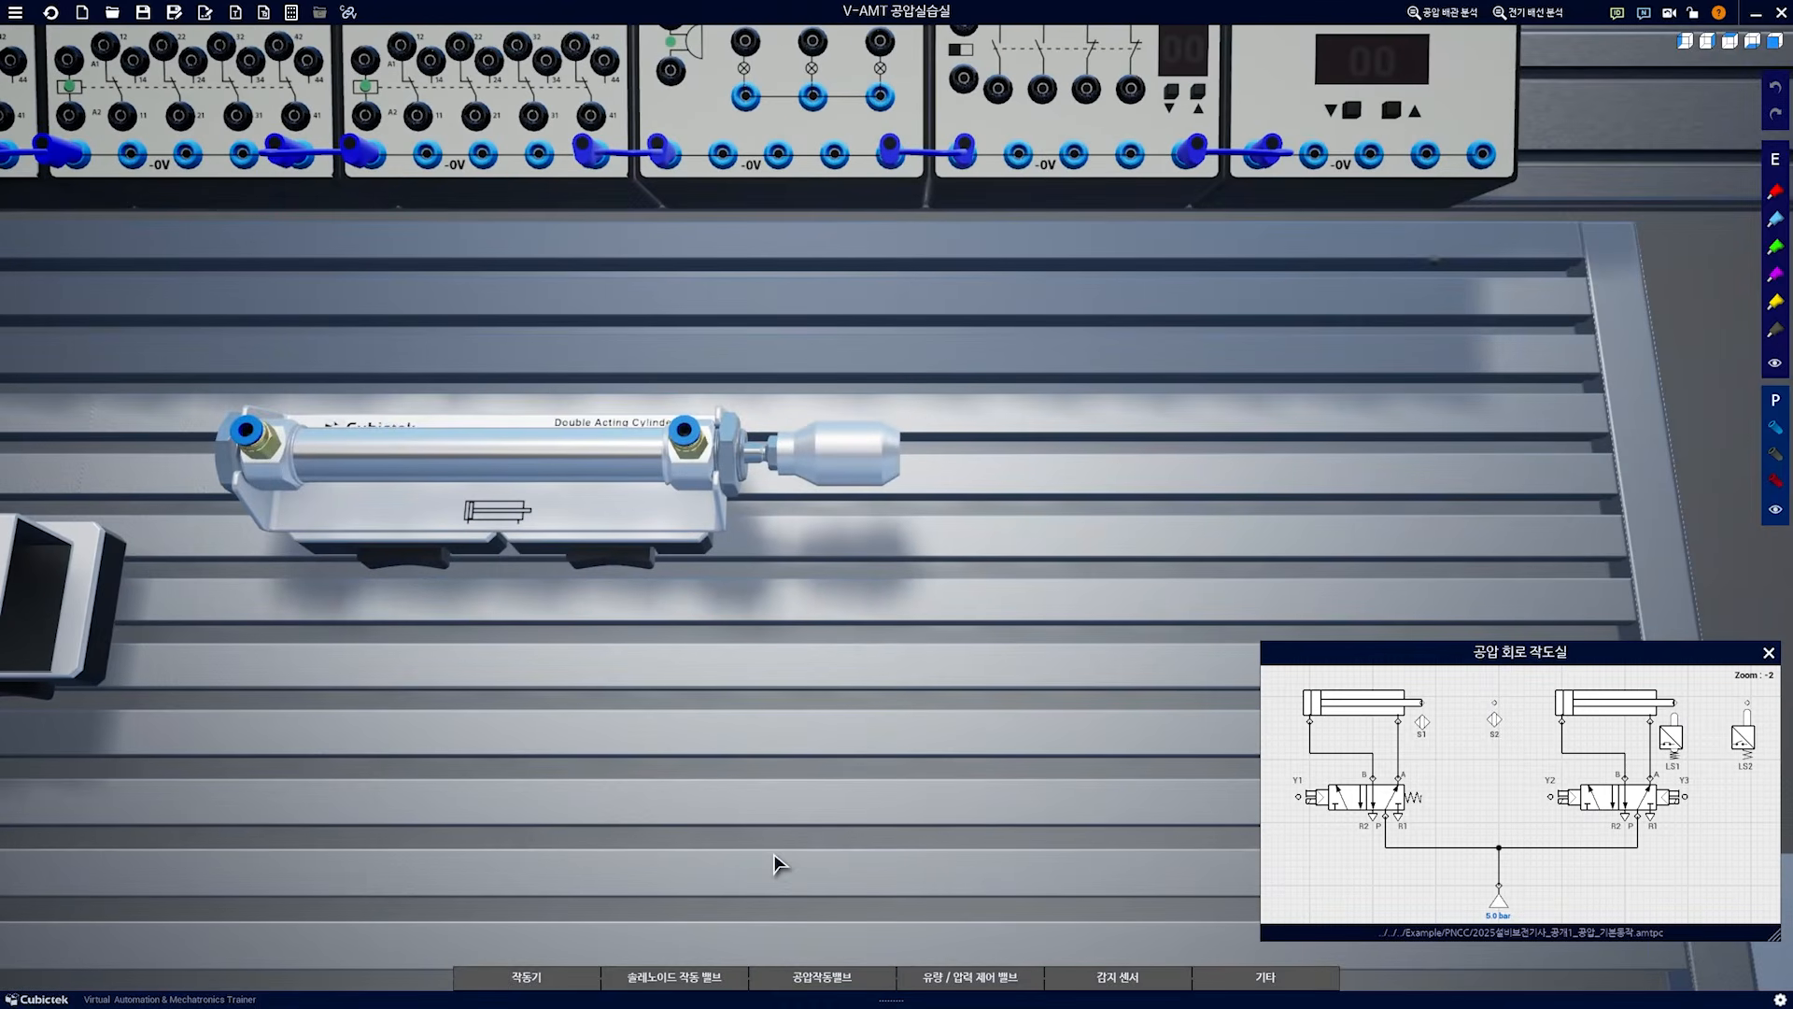
# Place a left and a right limit switch side by side just below the rod end of the second double-acting cylinder
pyautogui.click(1108, 992)
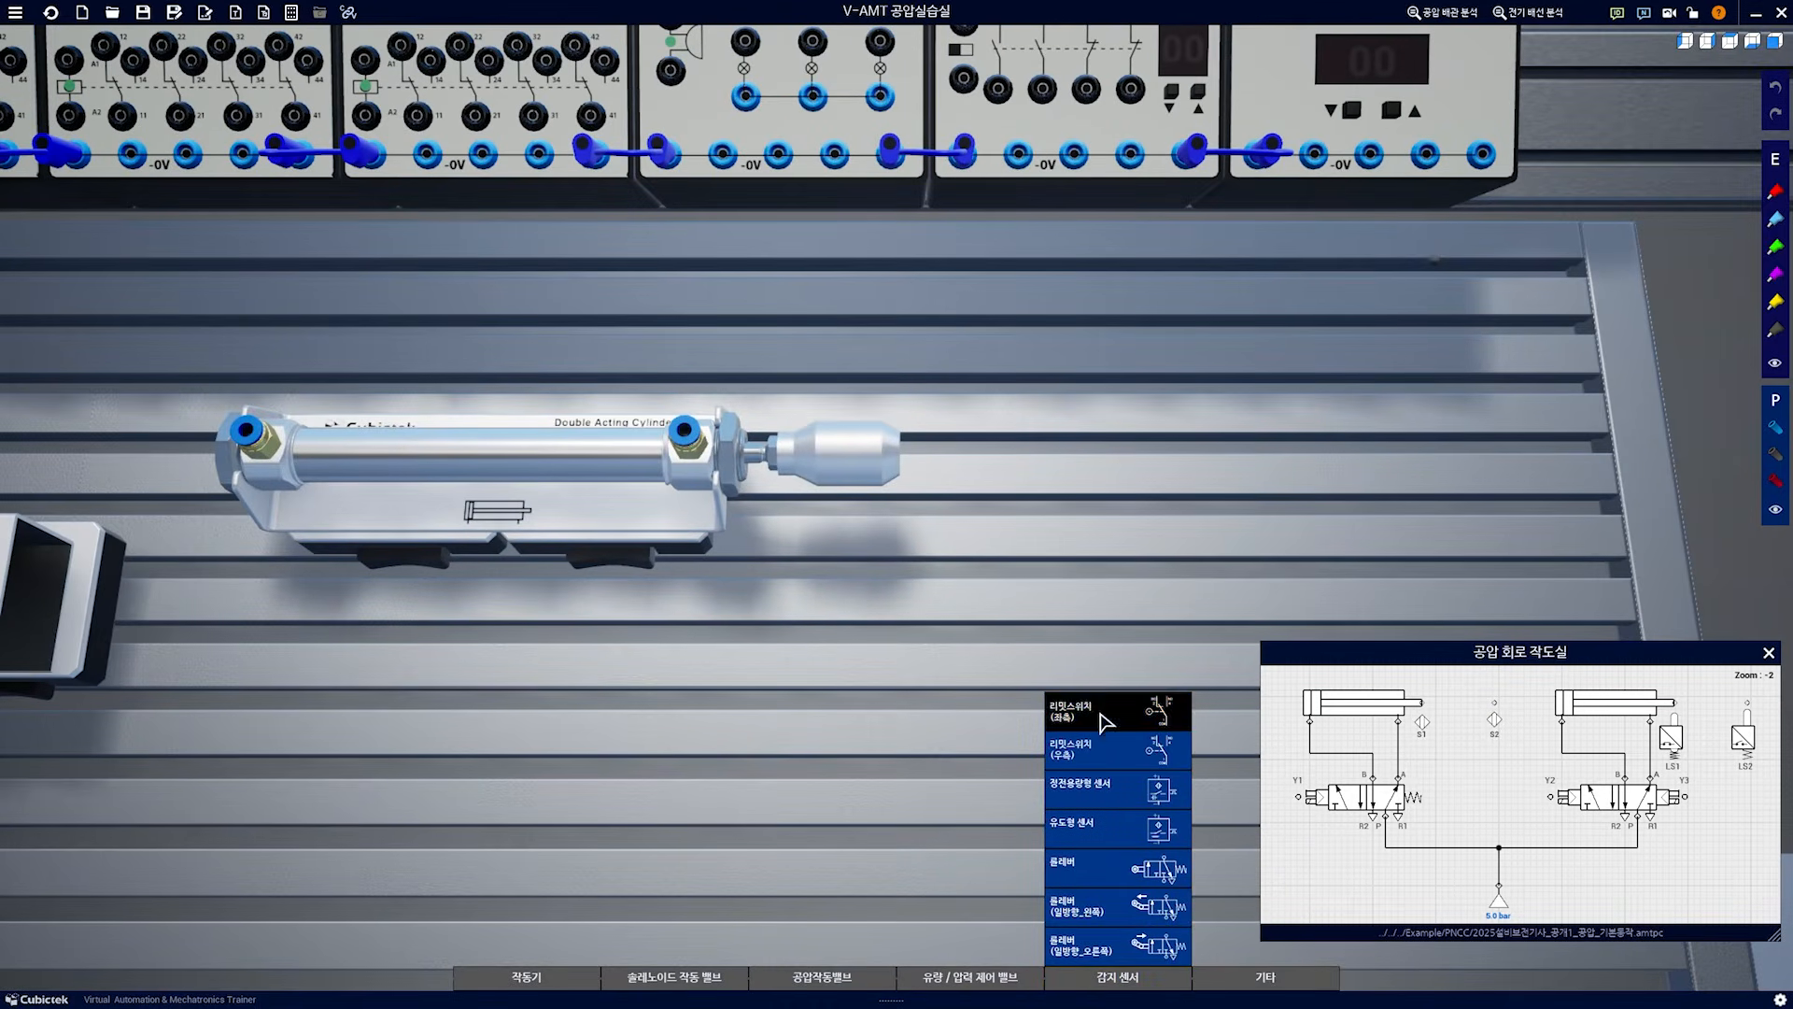
pyautogui.moveTo(1120, 720); pyautogui.dragTo(1105, 635)
pyautogui.click(1113, 977)
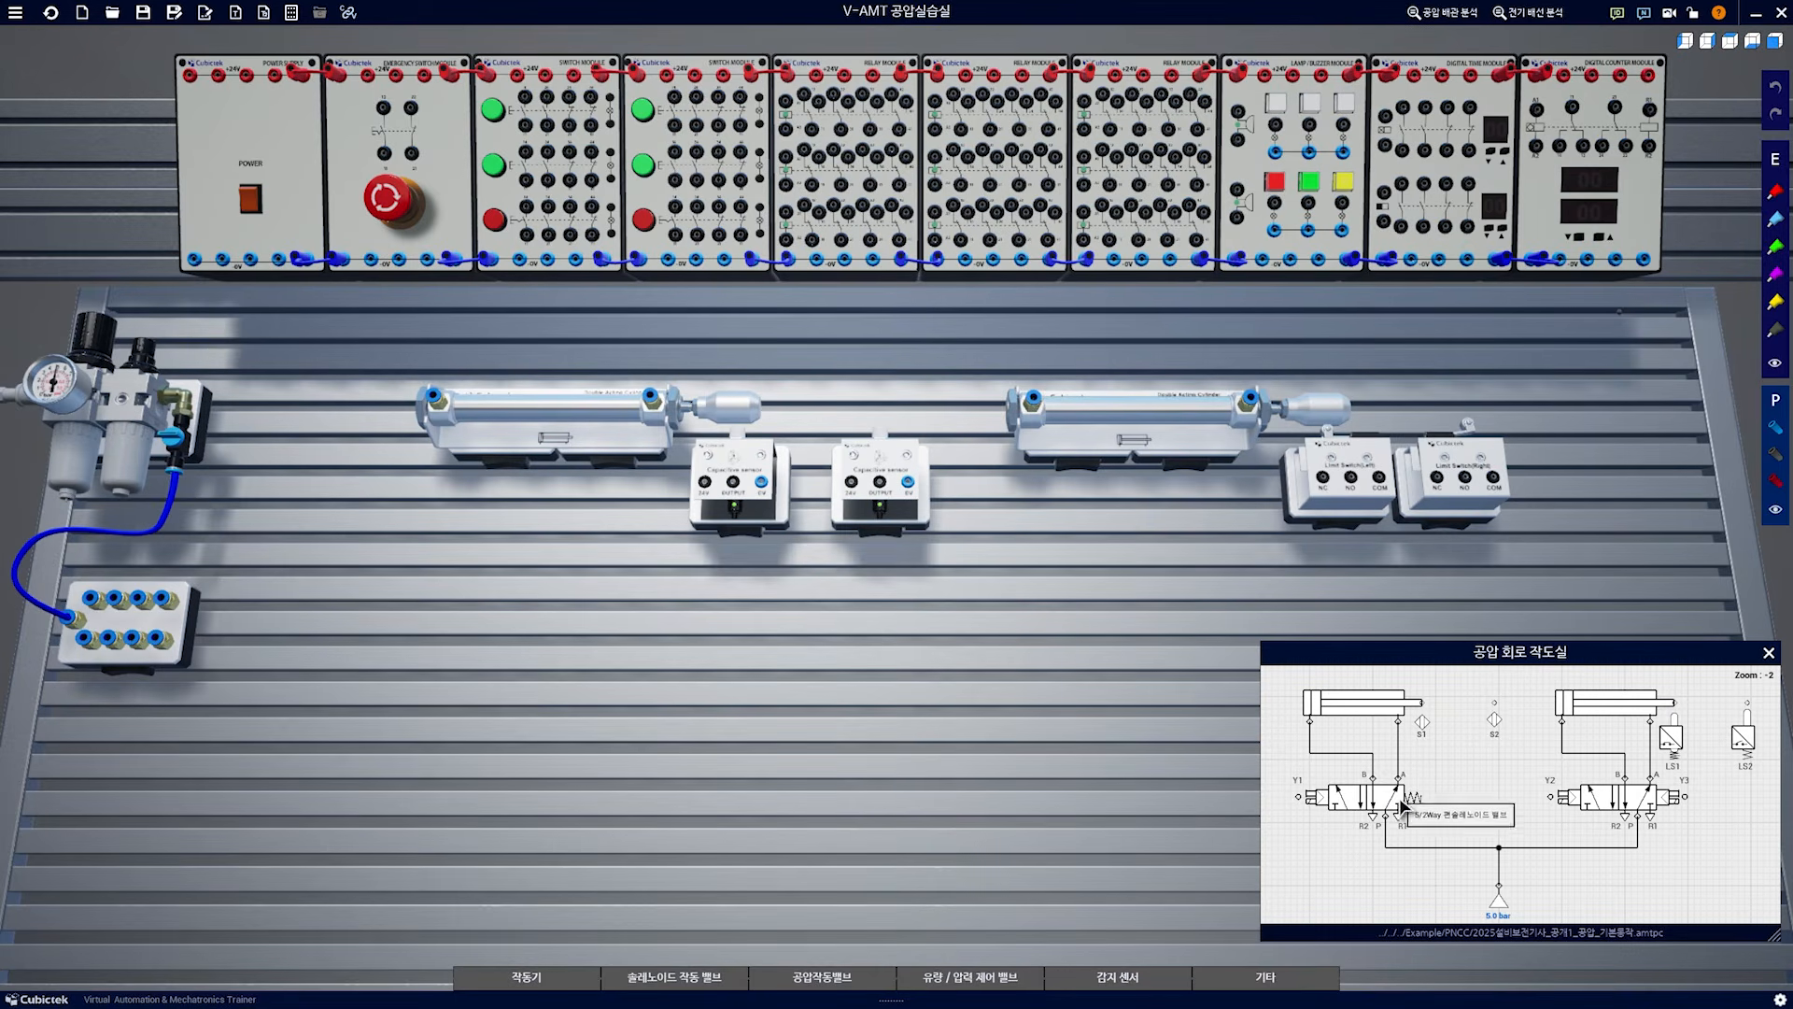
# Place a 5/2-way single solenoid valve below the first cylinder and a 5/2-way double solenoid valve below the second cylinder
pyautogui.click(665, 977)
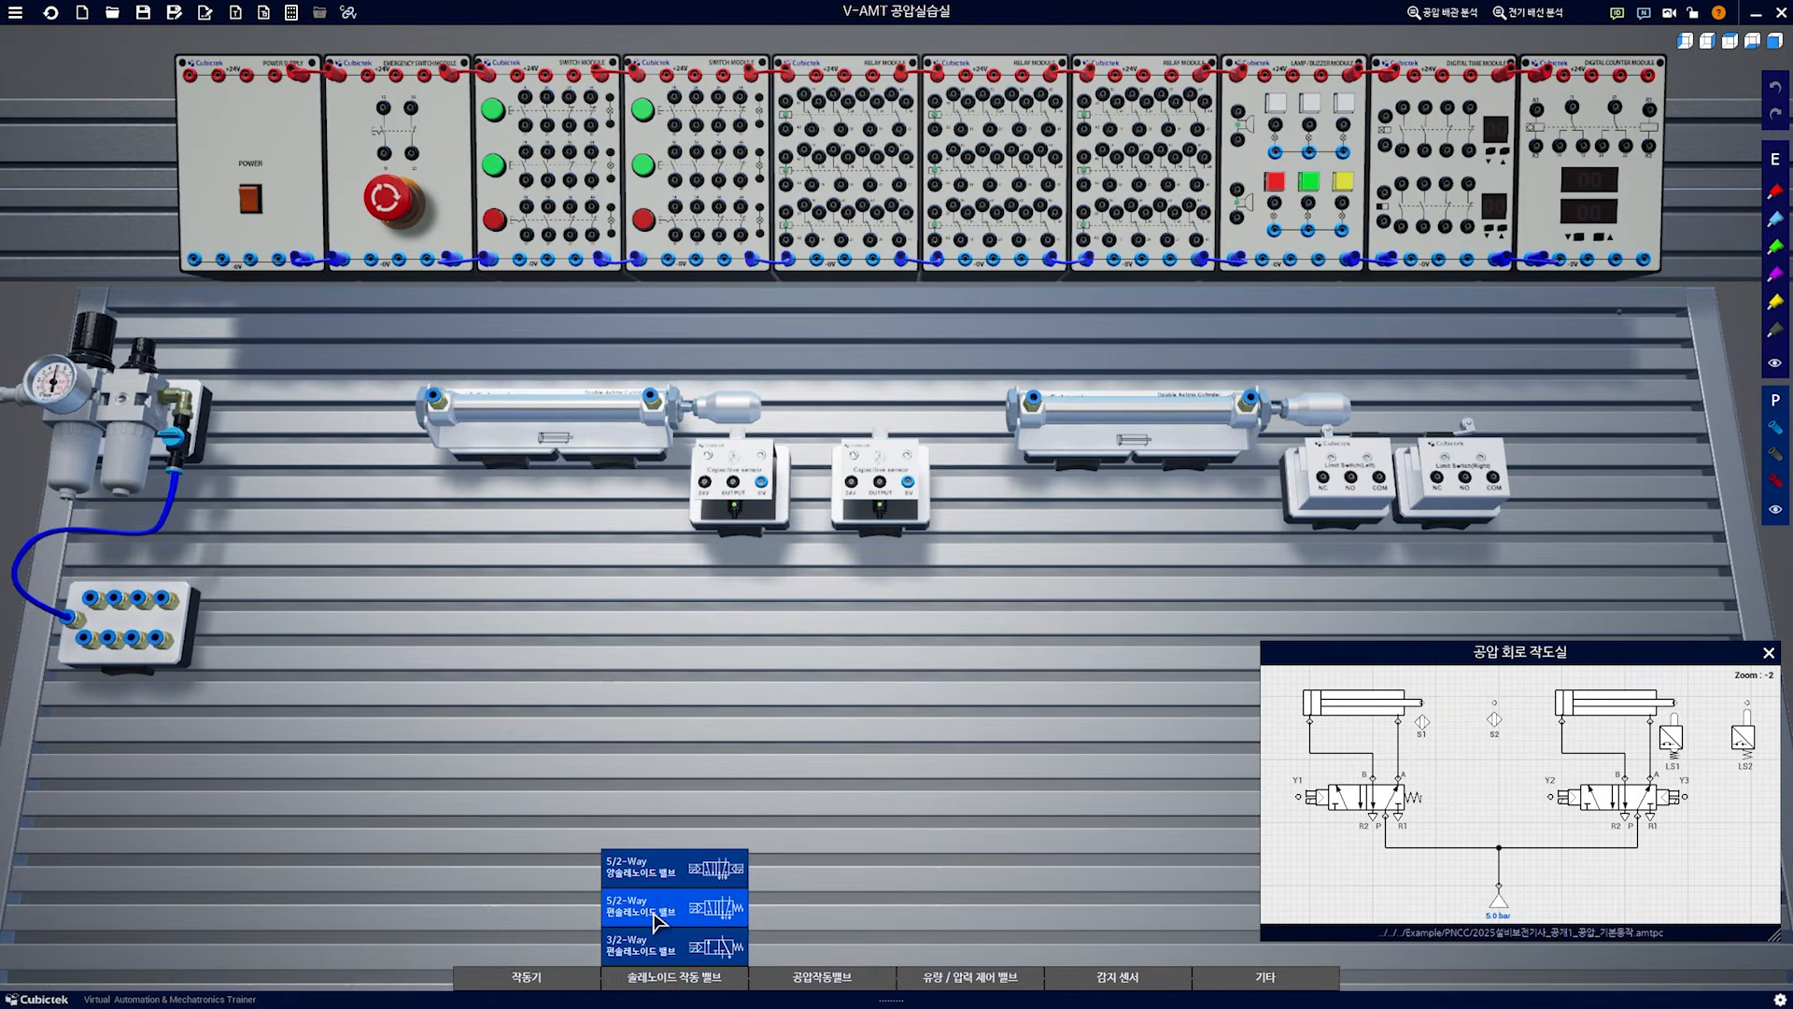
pyautogui.moveTo(664, 906); pyautogui.dragTo(596, 678)
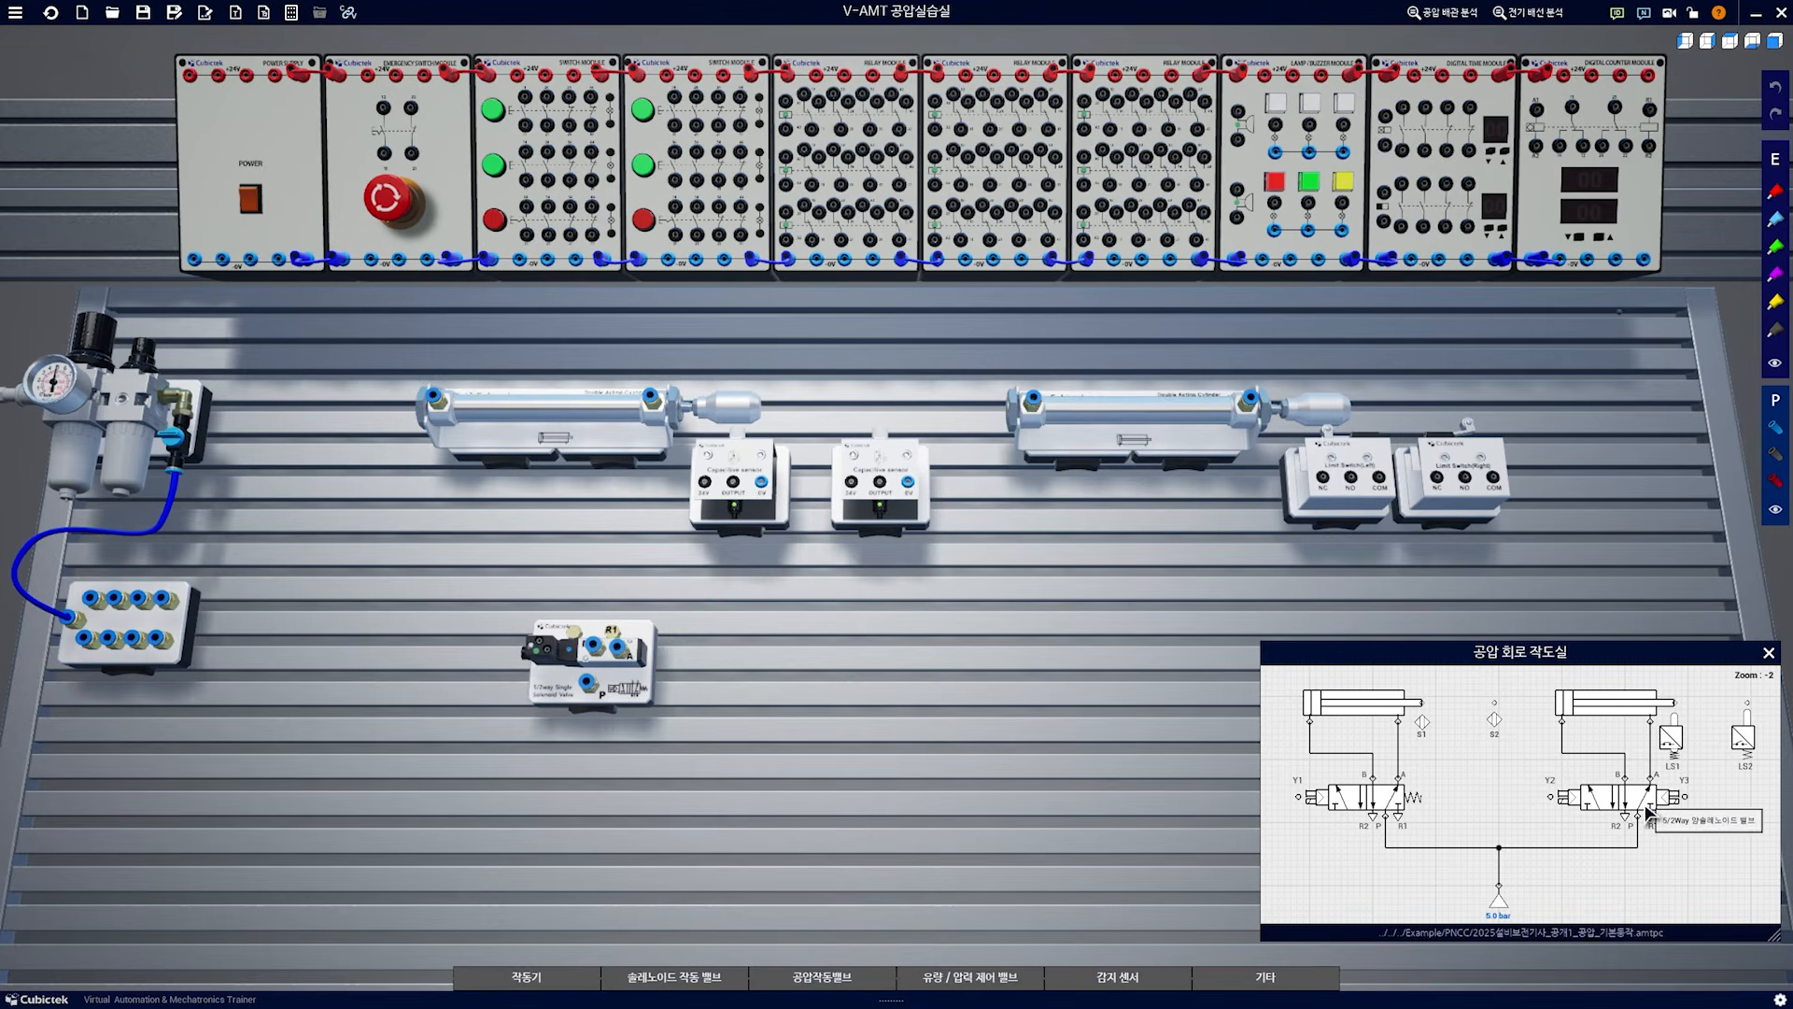
pyautogui.click(677, 976)
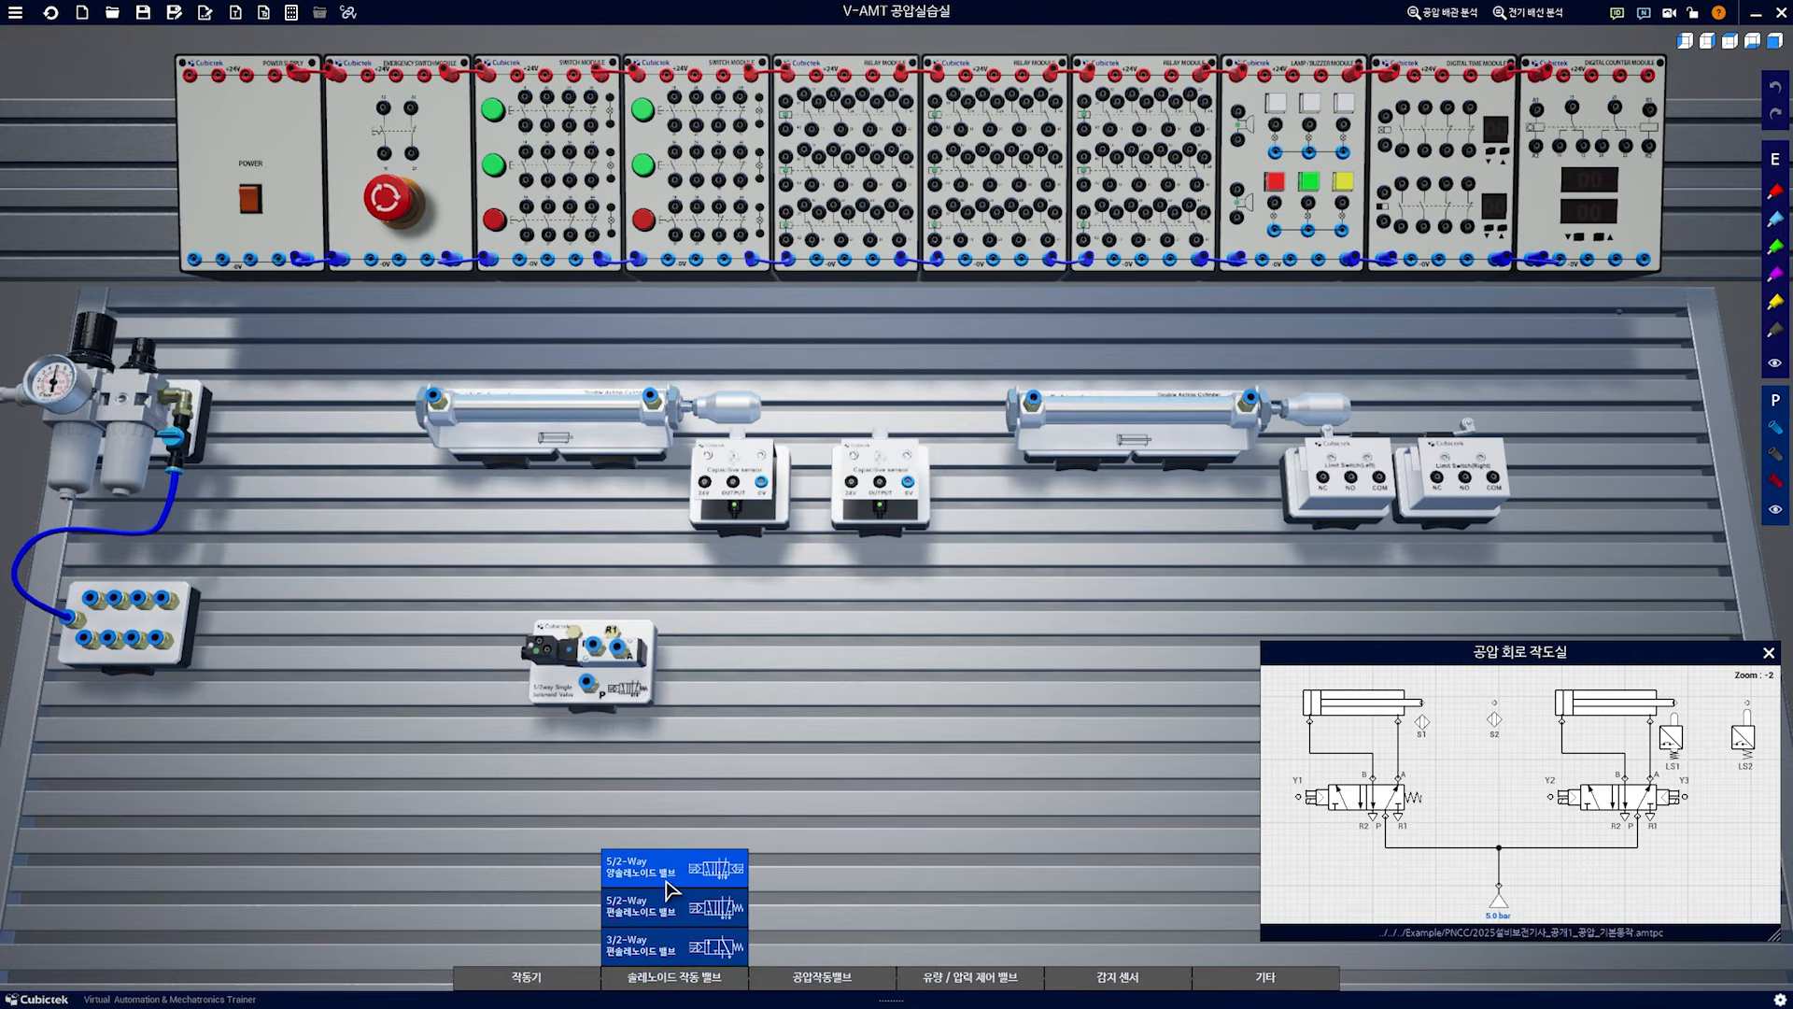
pyautogui.moveTo(672, 892); pyautogui.dragTo(867, 787)
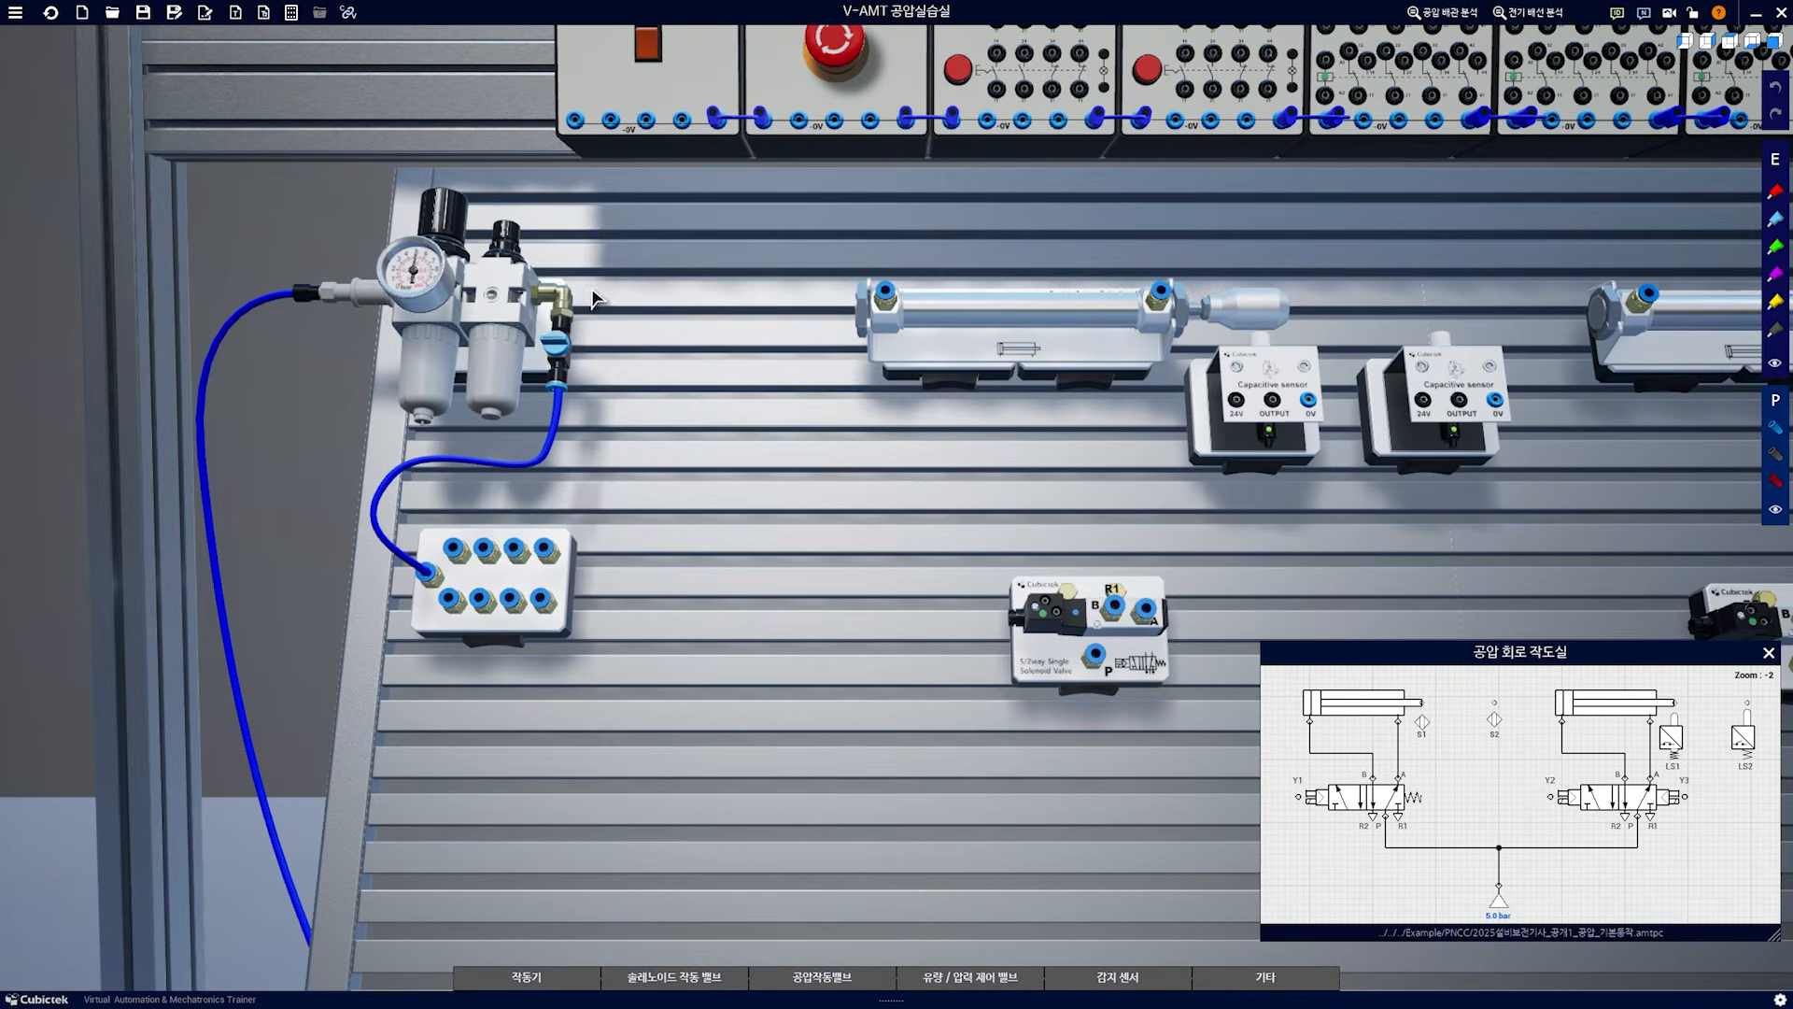
# Connect an air hose from the lower-row end port of the air distributor to port P of the single solenoid valve
pyautogui.click(544, 595)
pyautogui.moveTo(909, 867); pyautogui.dragTo(533, 827)
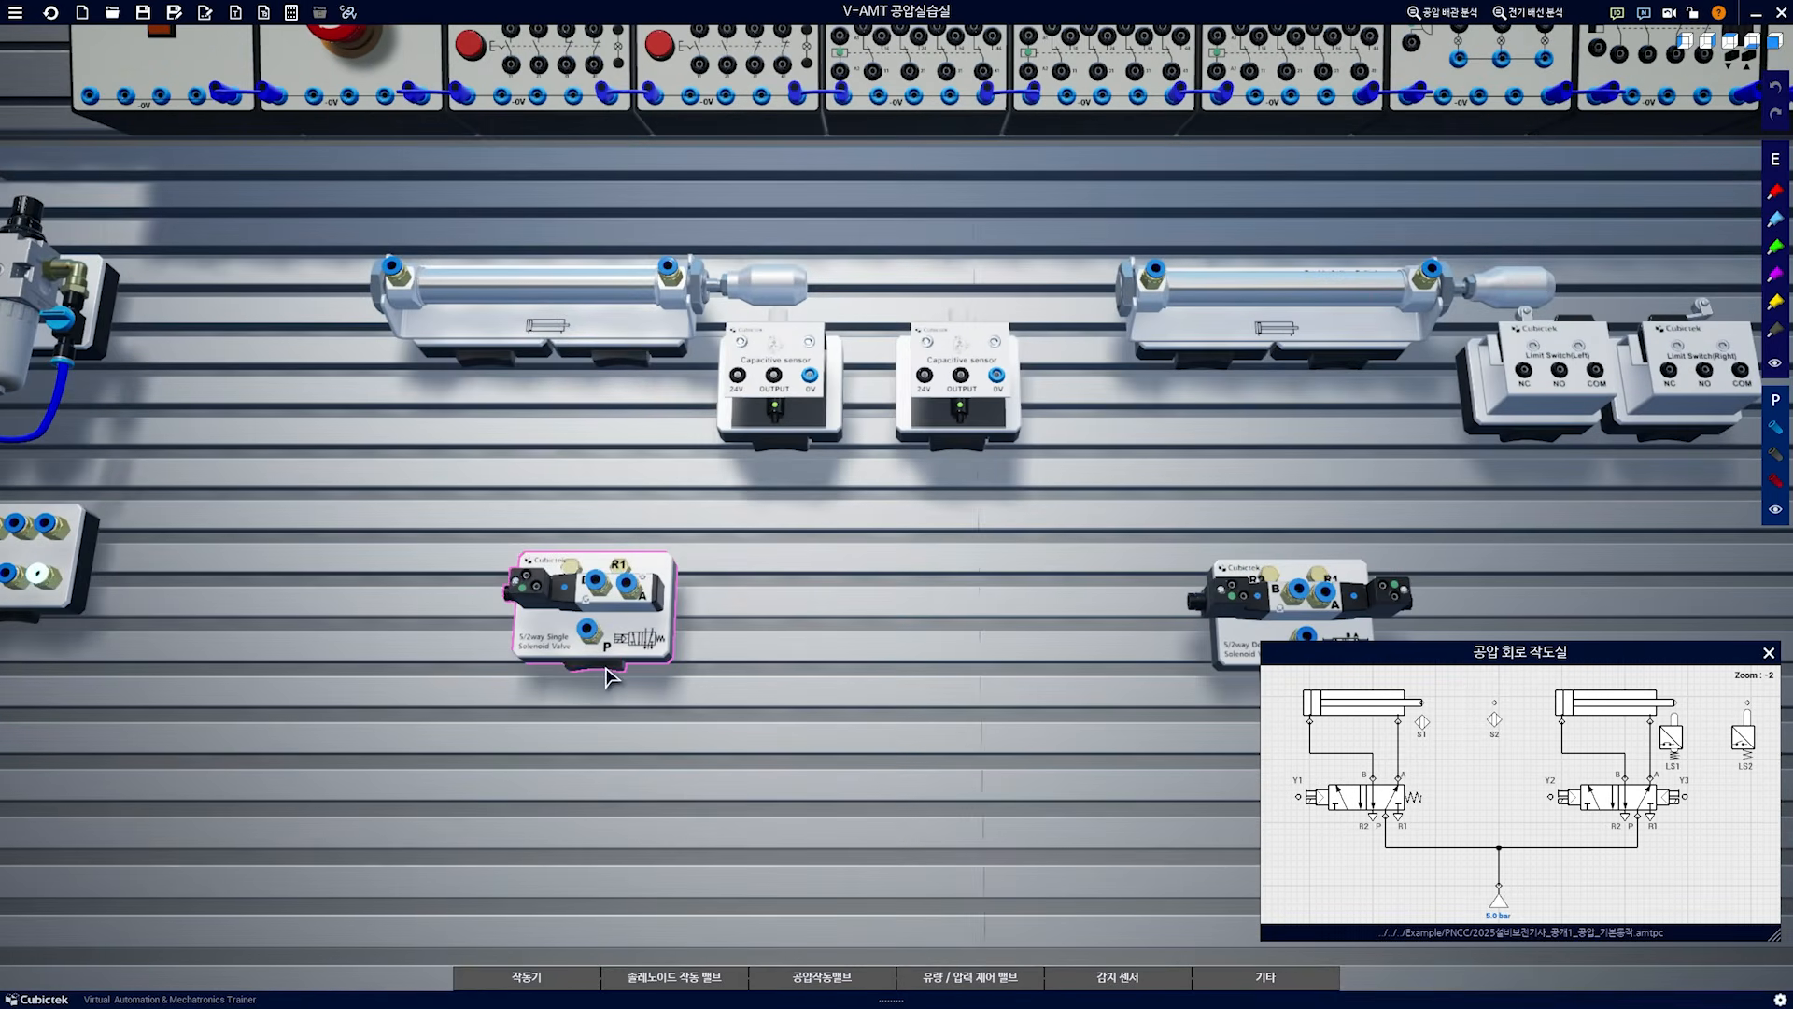
pyautogui.click(591, 622)
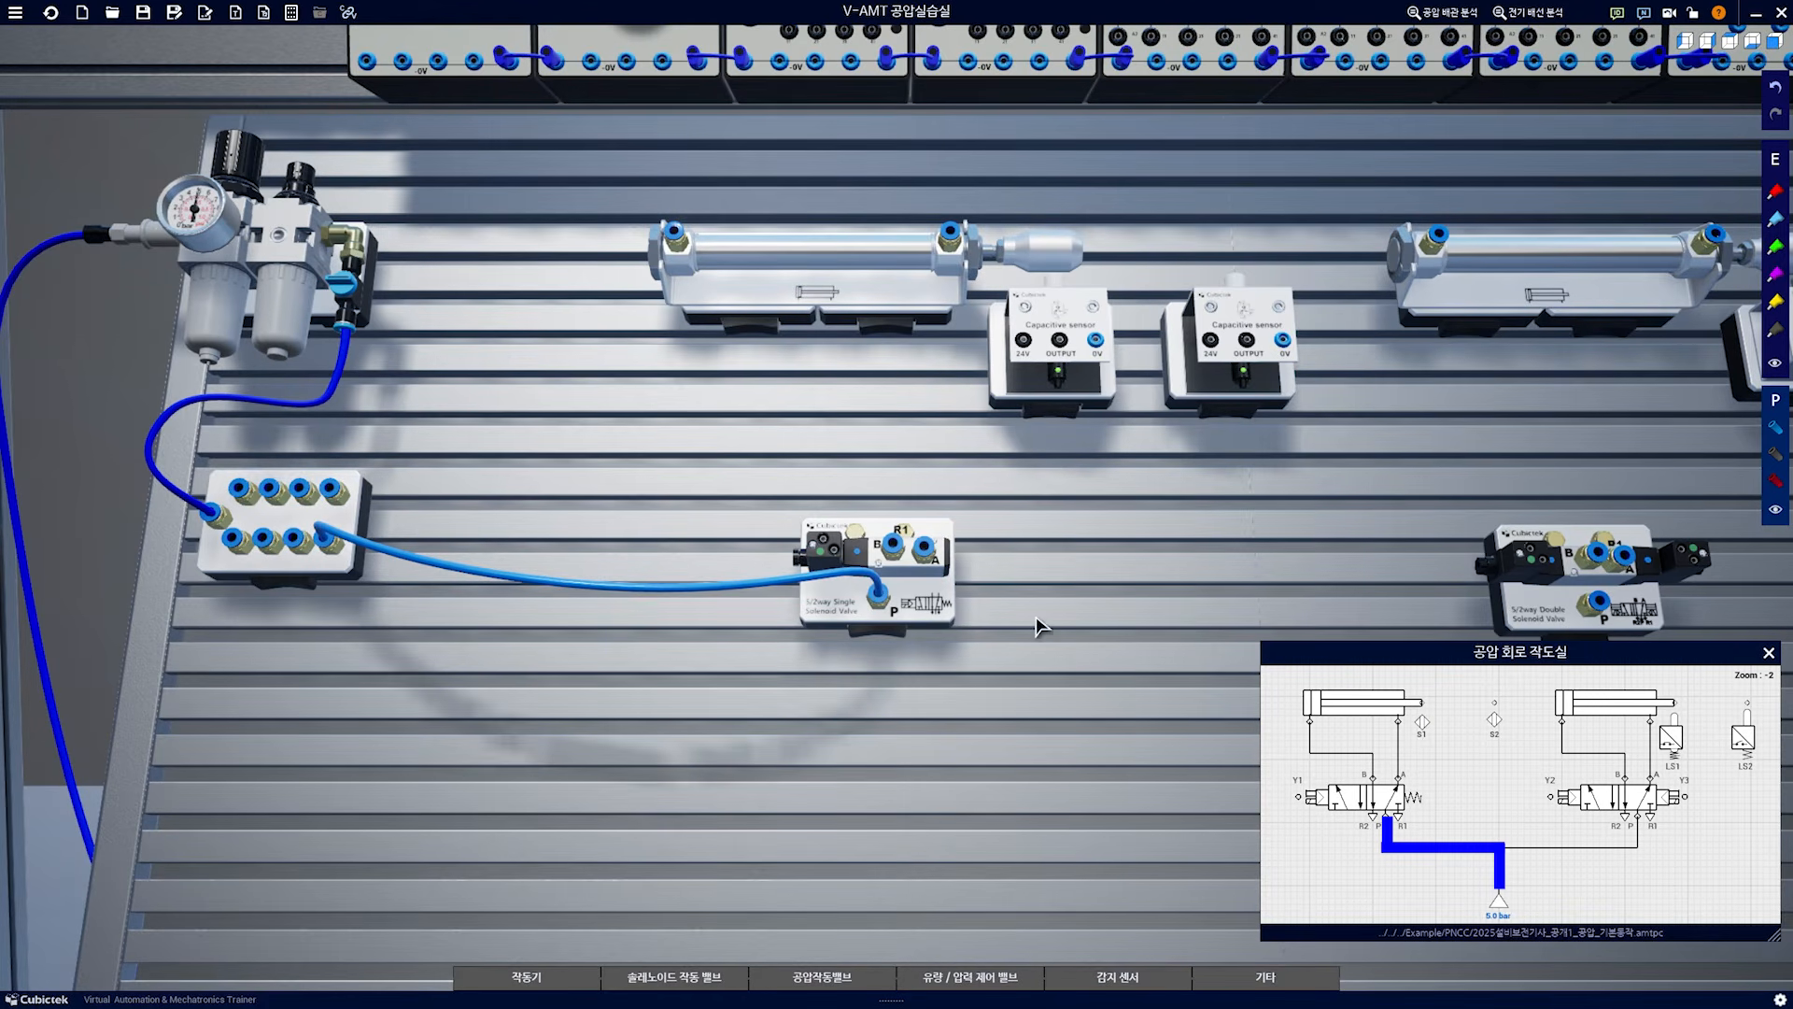
# Pipe the single solenoid valve's port B to the first cylinder's rear port and port A to its rod-side port
pyautogui.click(894, 545)
pyautogui.click(678, 226)
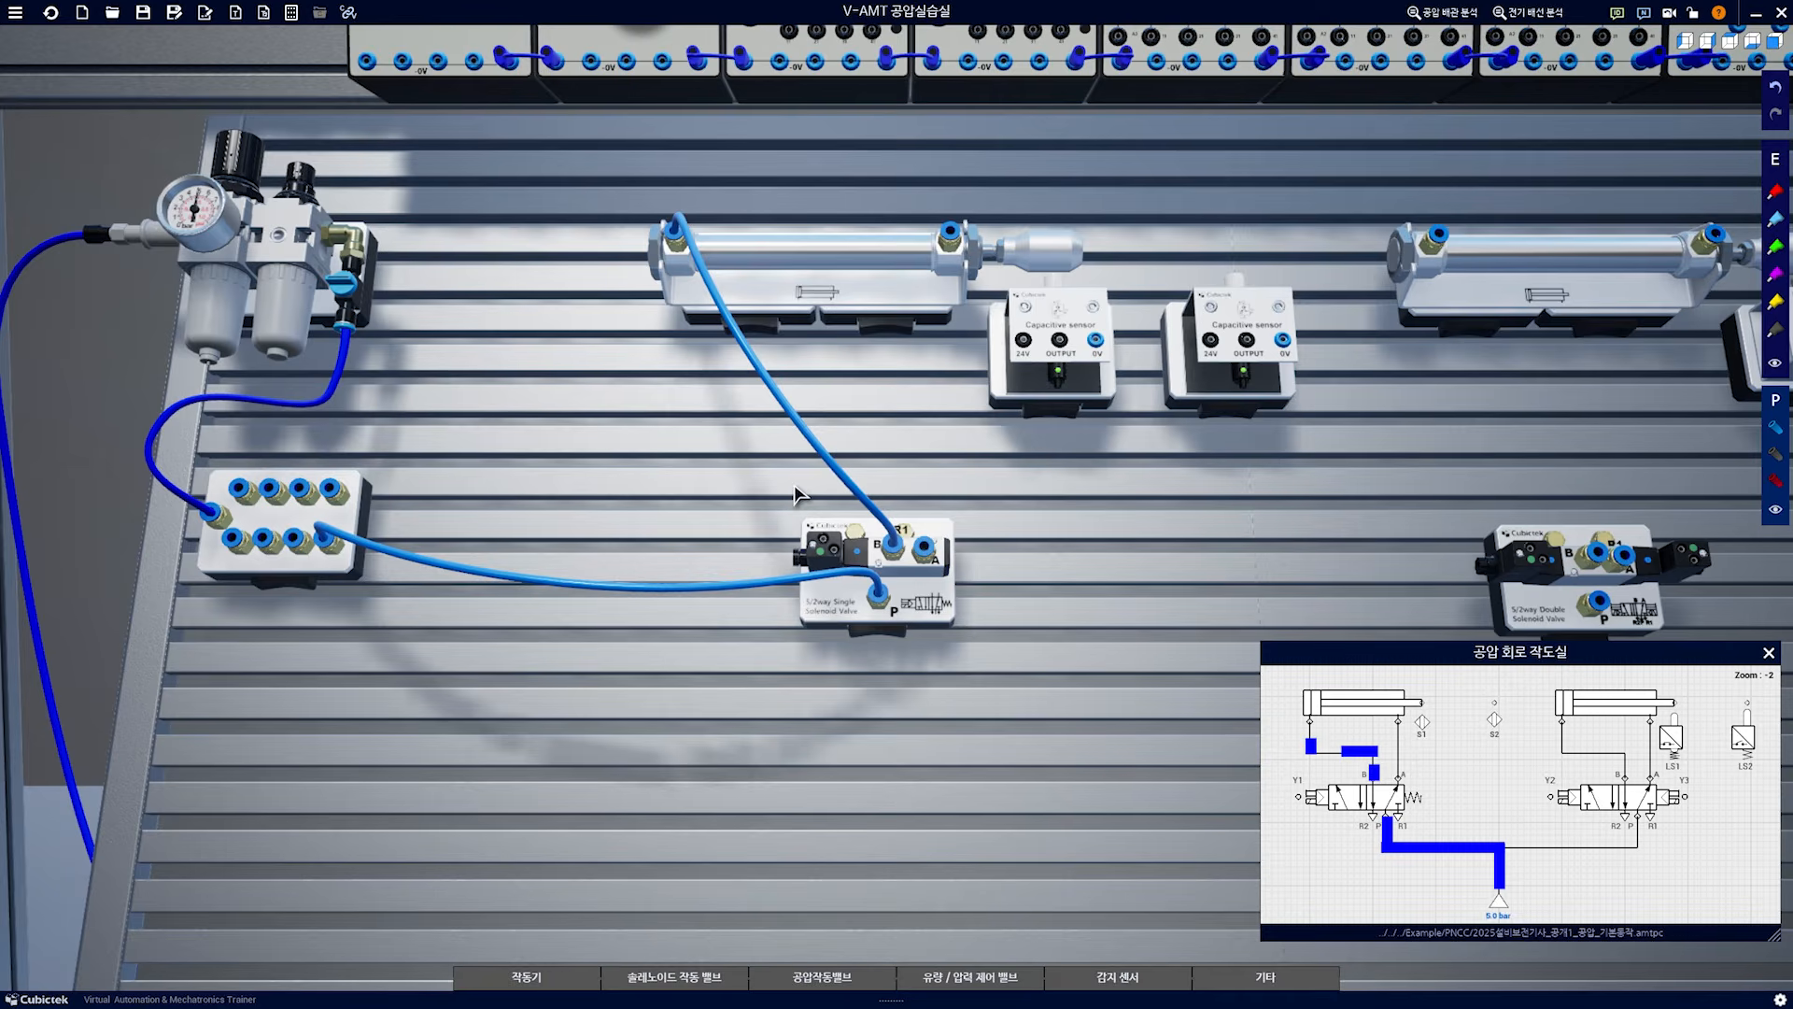
pyautogui.click(924, 549)
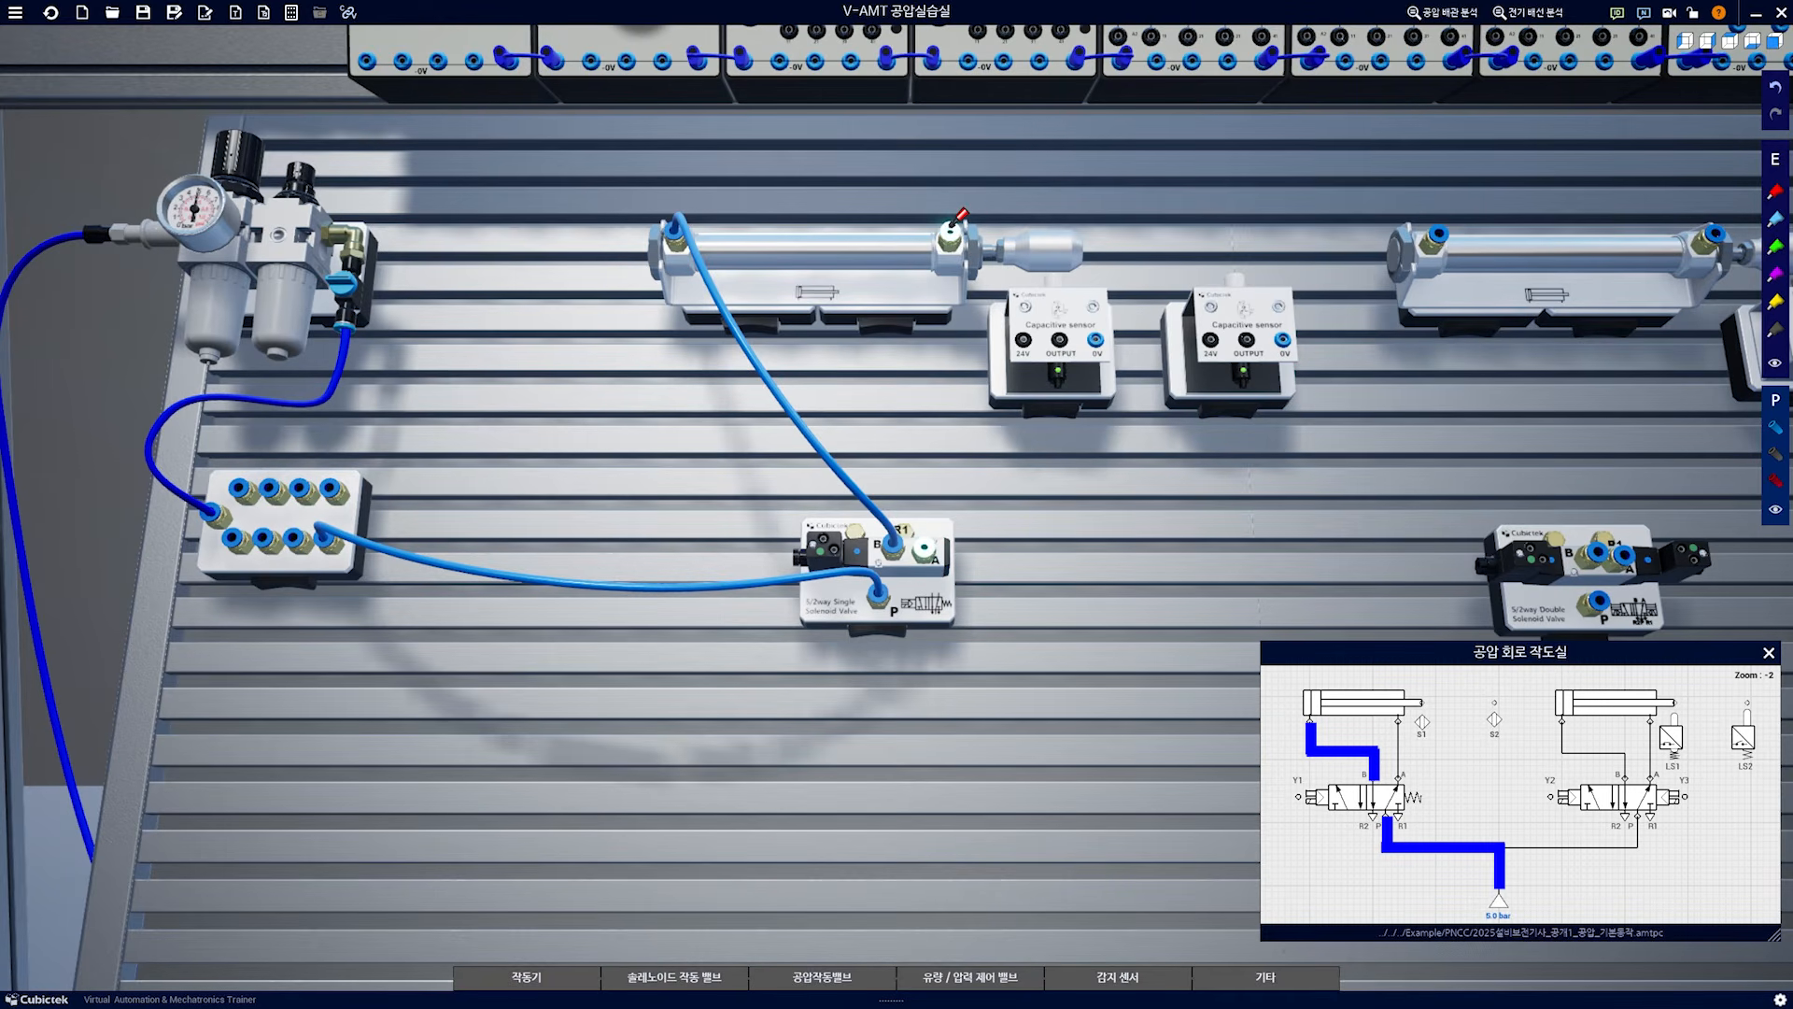
pyautogui.click(950, 231)
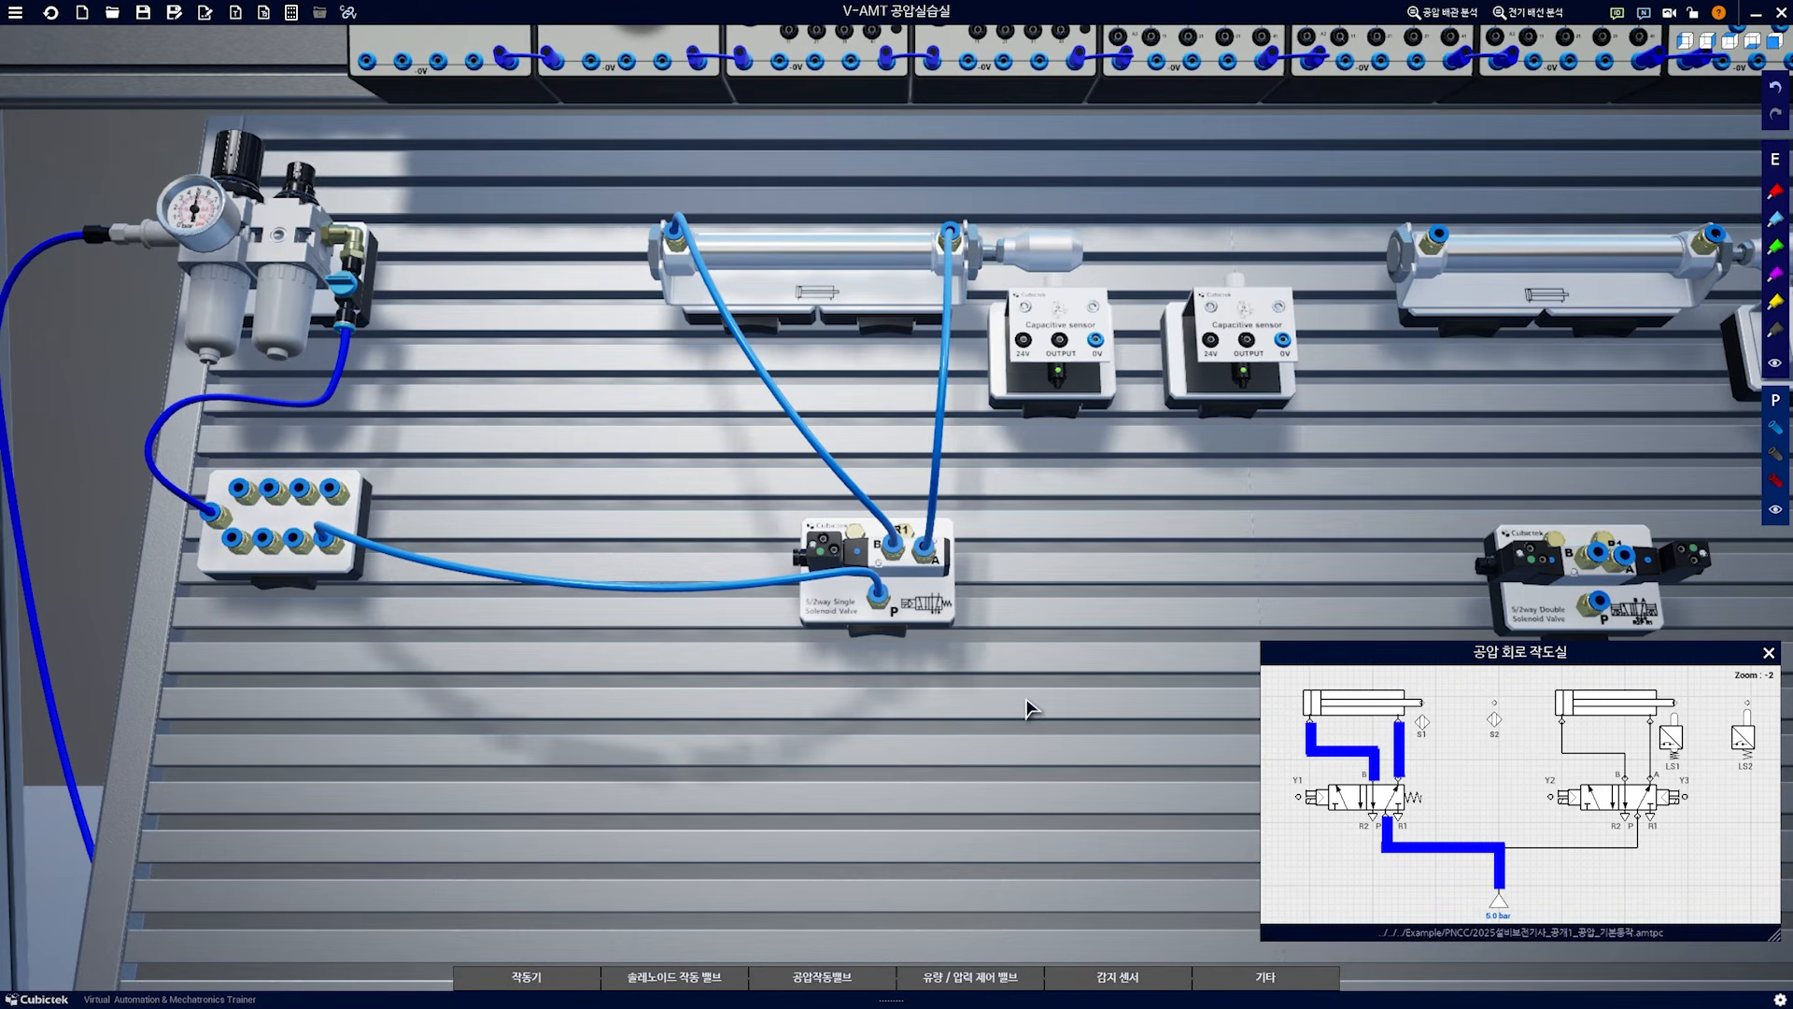
# Examine the A, B and P port markings on the single and double solenoid valves against the pneumatic circuit diagram
pyautogui.scroll(8, 1008, 687)
pyautogui.moveTo(1005, 681); pyautogui.dragTo(911, 641)
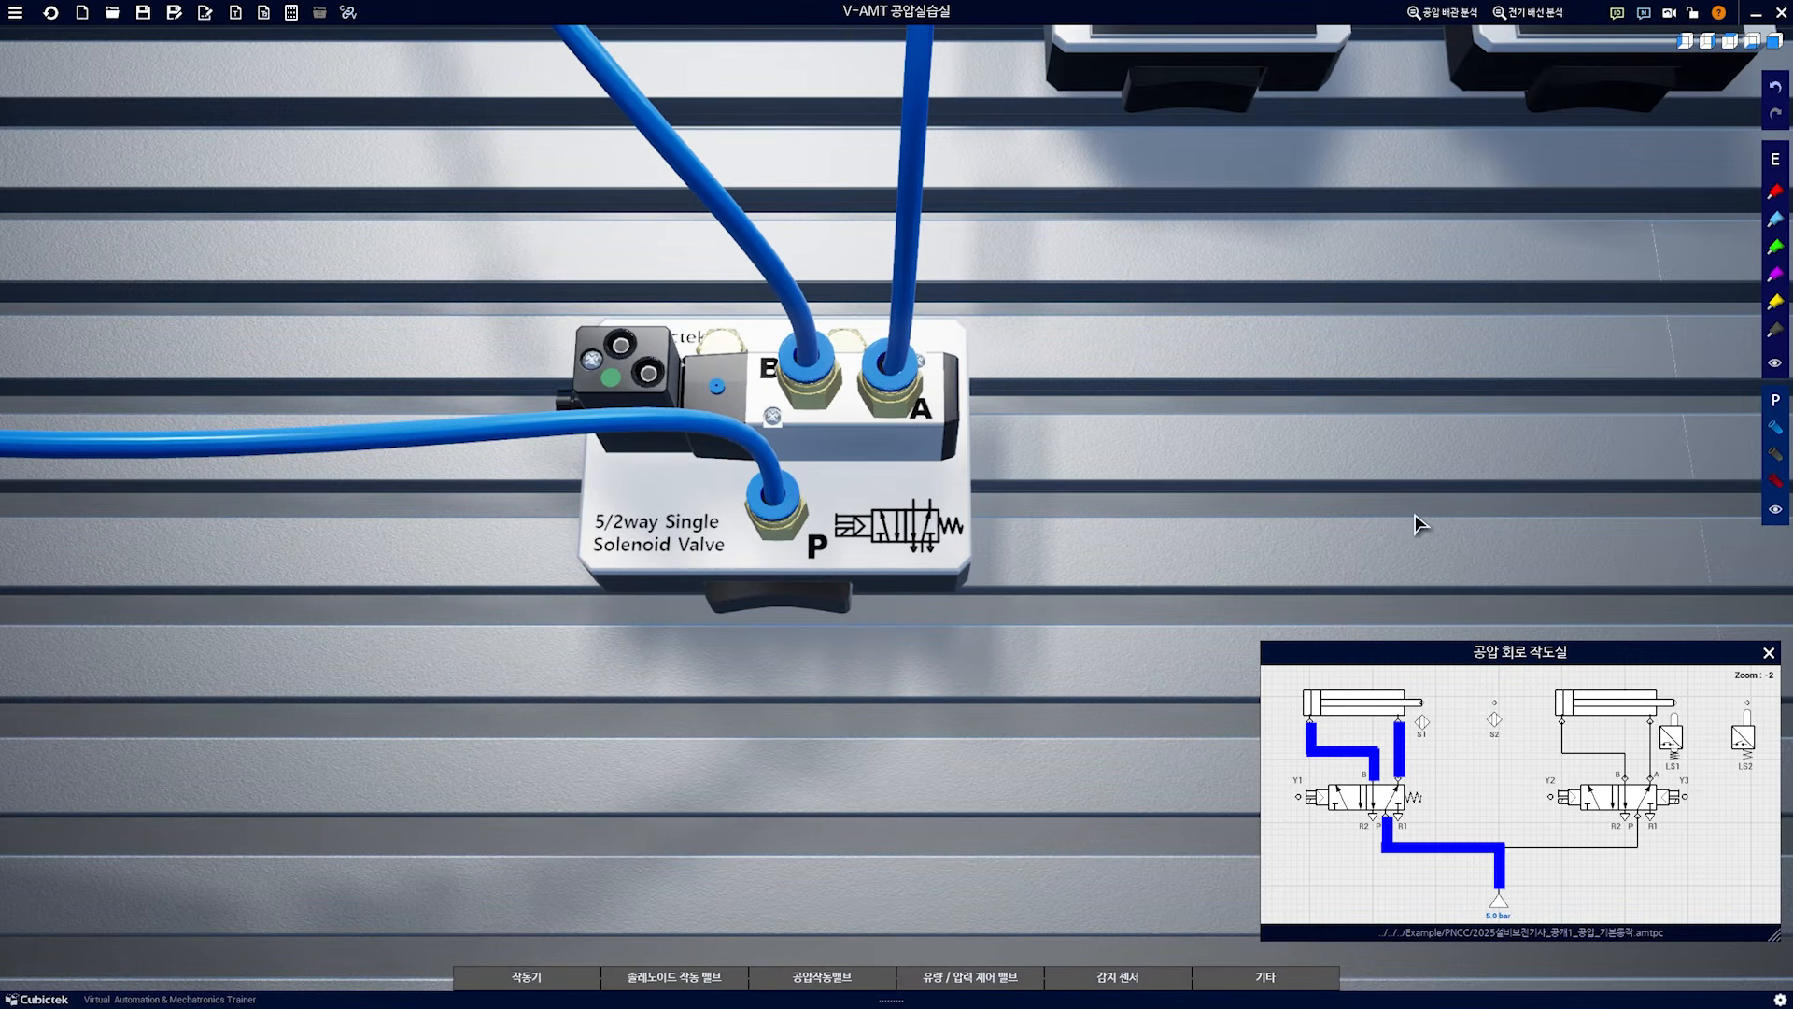
pyautogui.moveTo(1420, 524); pyautogui.dragTo(925, 556)
pyautogui.scroll(1, 1069, 561)
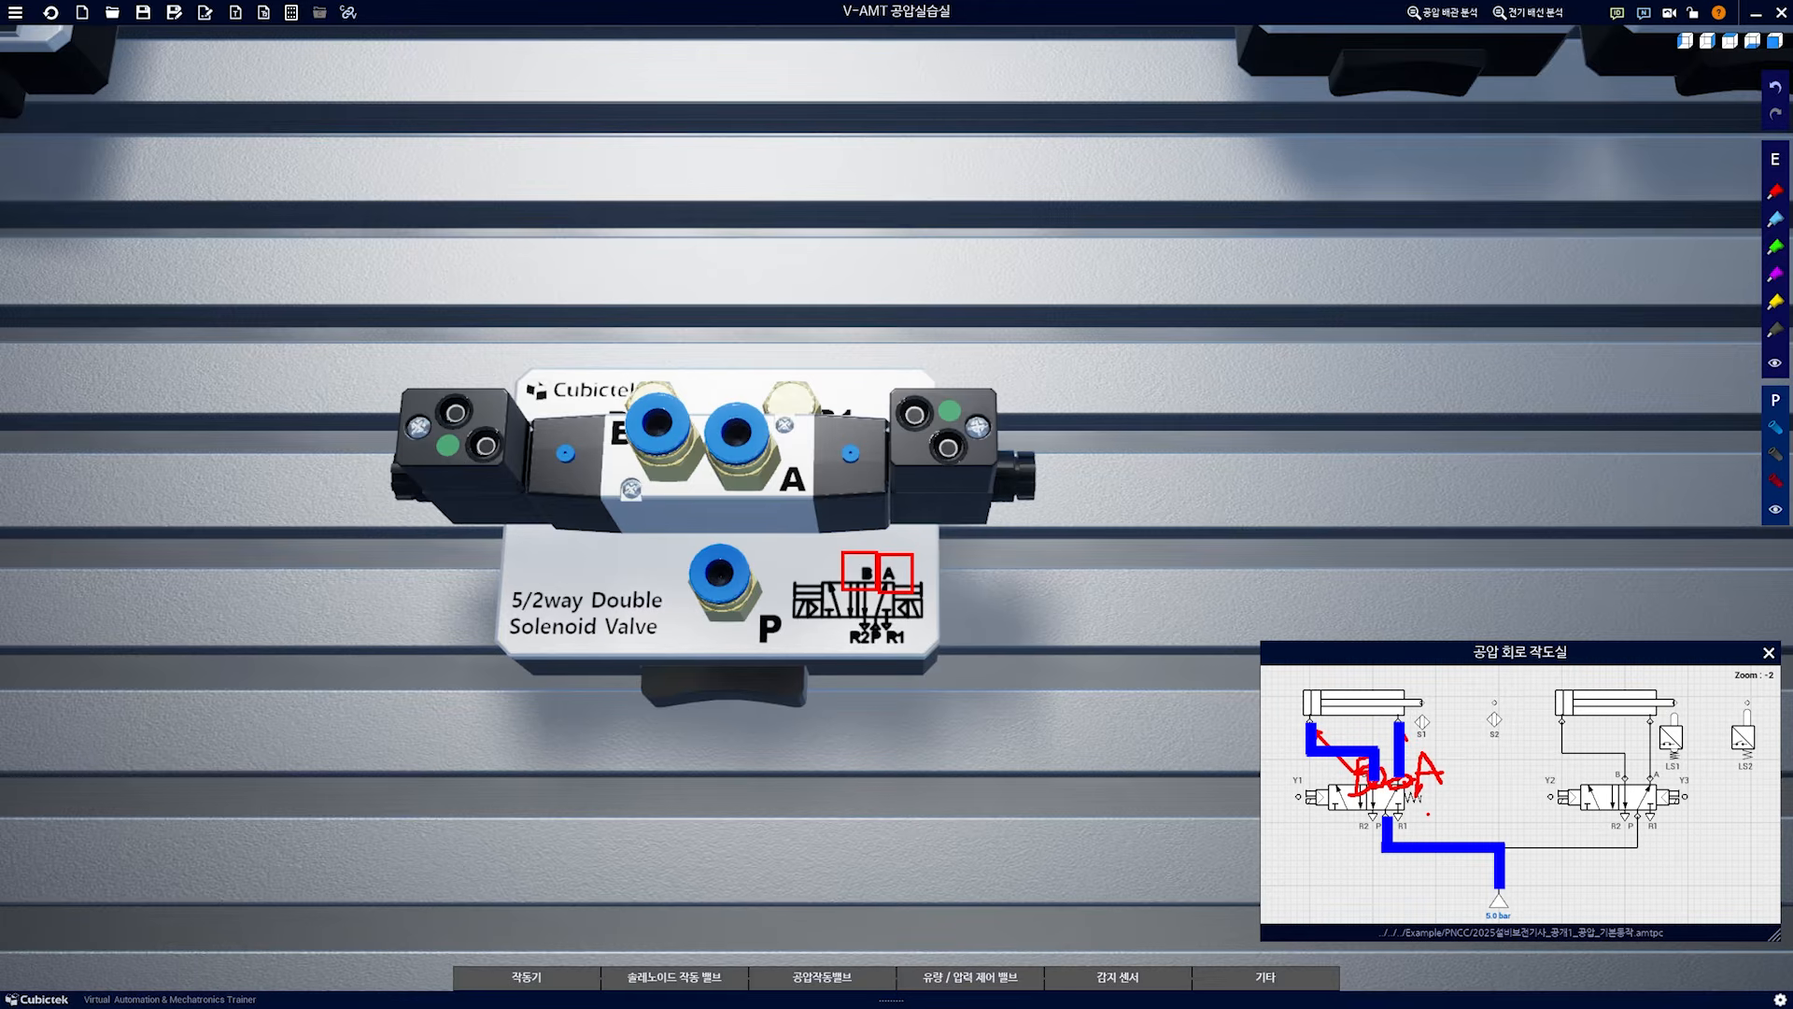
pyautogui.press('Escape')
pyautogui.press('space')
# Pipe the double solenoid valve: air distributor to port P, port B to the second cylinder's rear port, and port A to its rod-side port
pyautogui.click(133, 636)
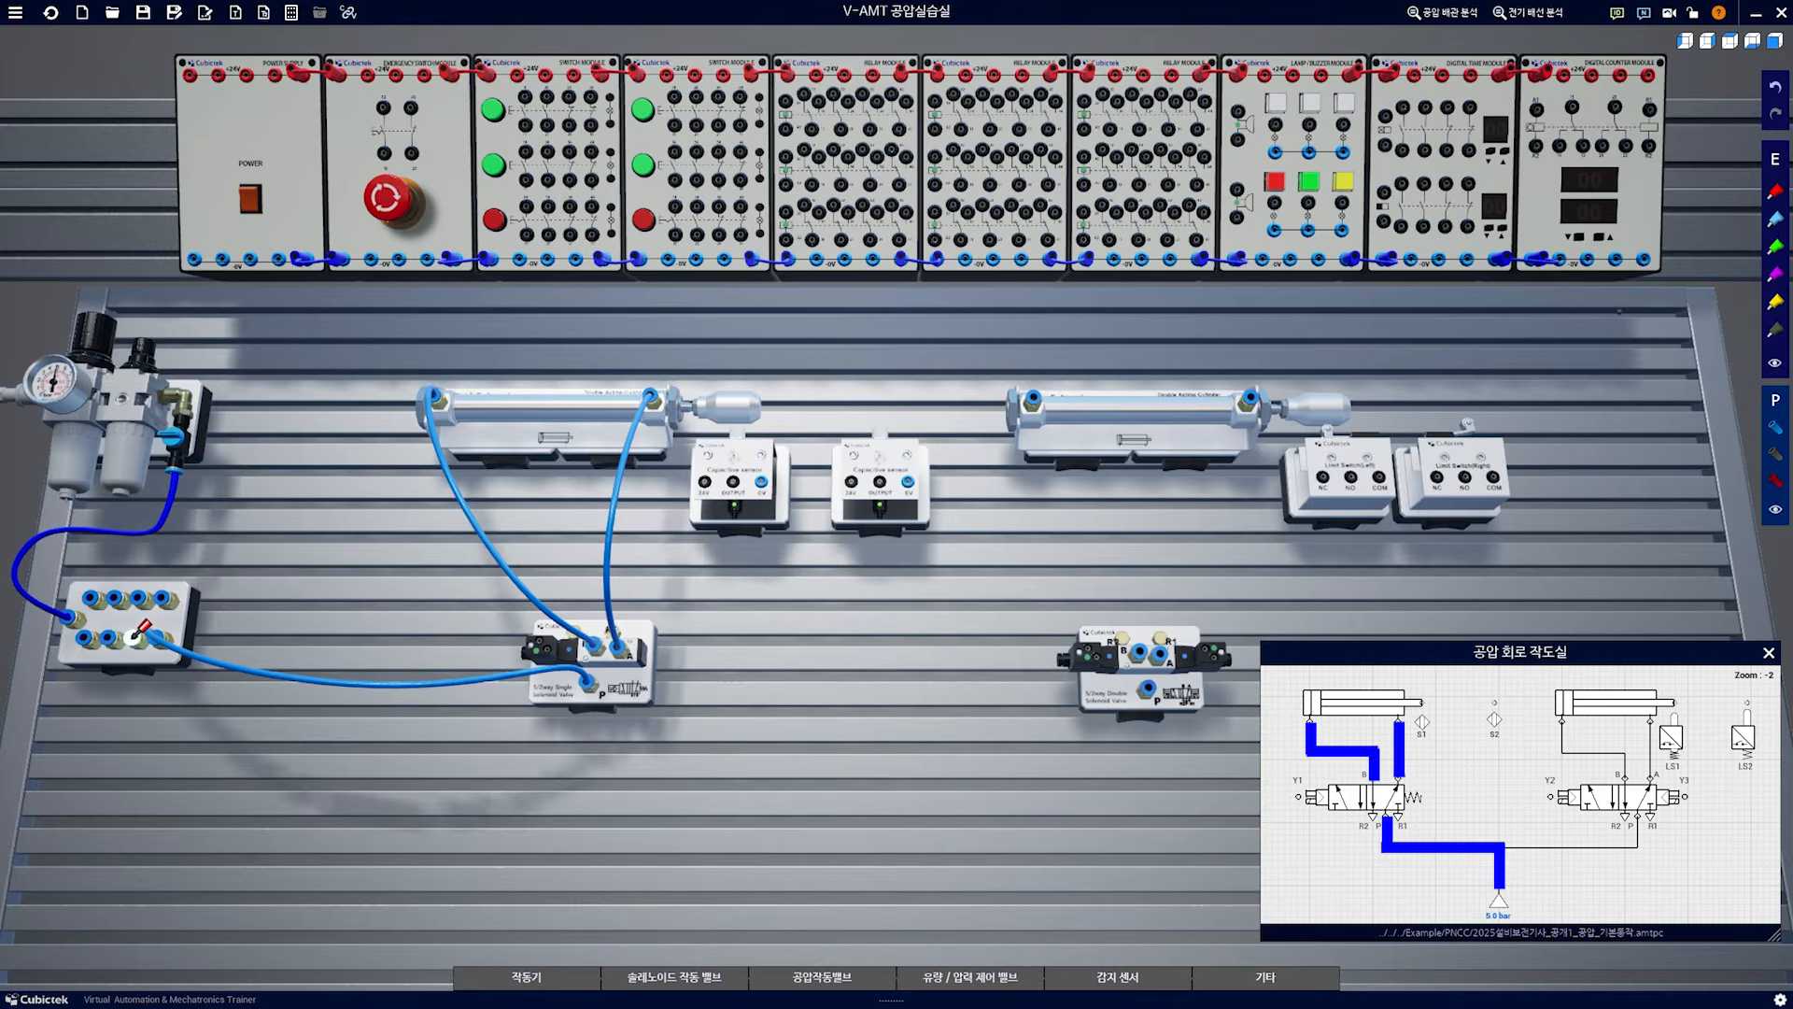
pyautogui.click(1147, 688)
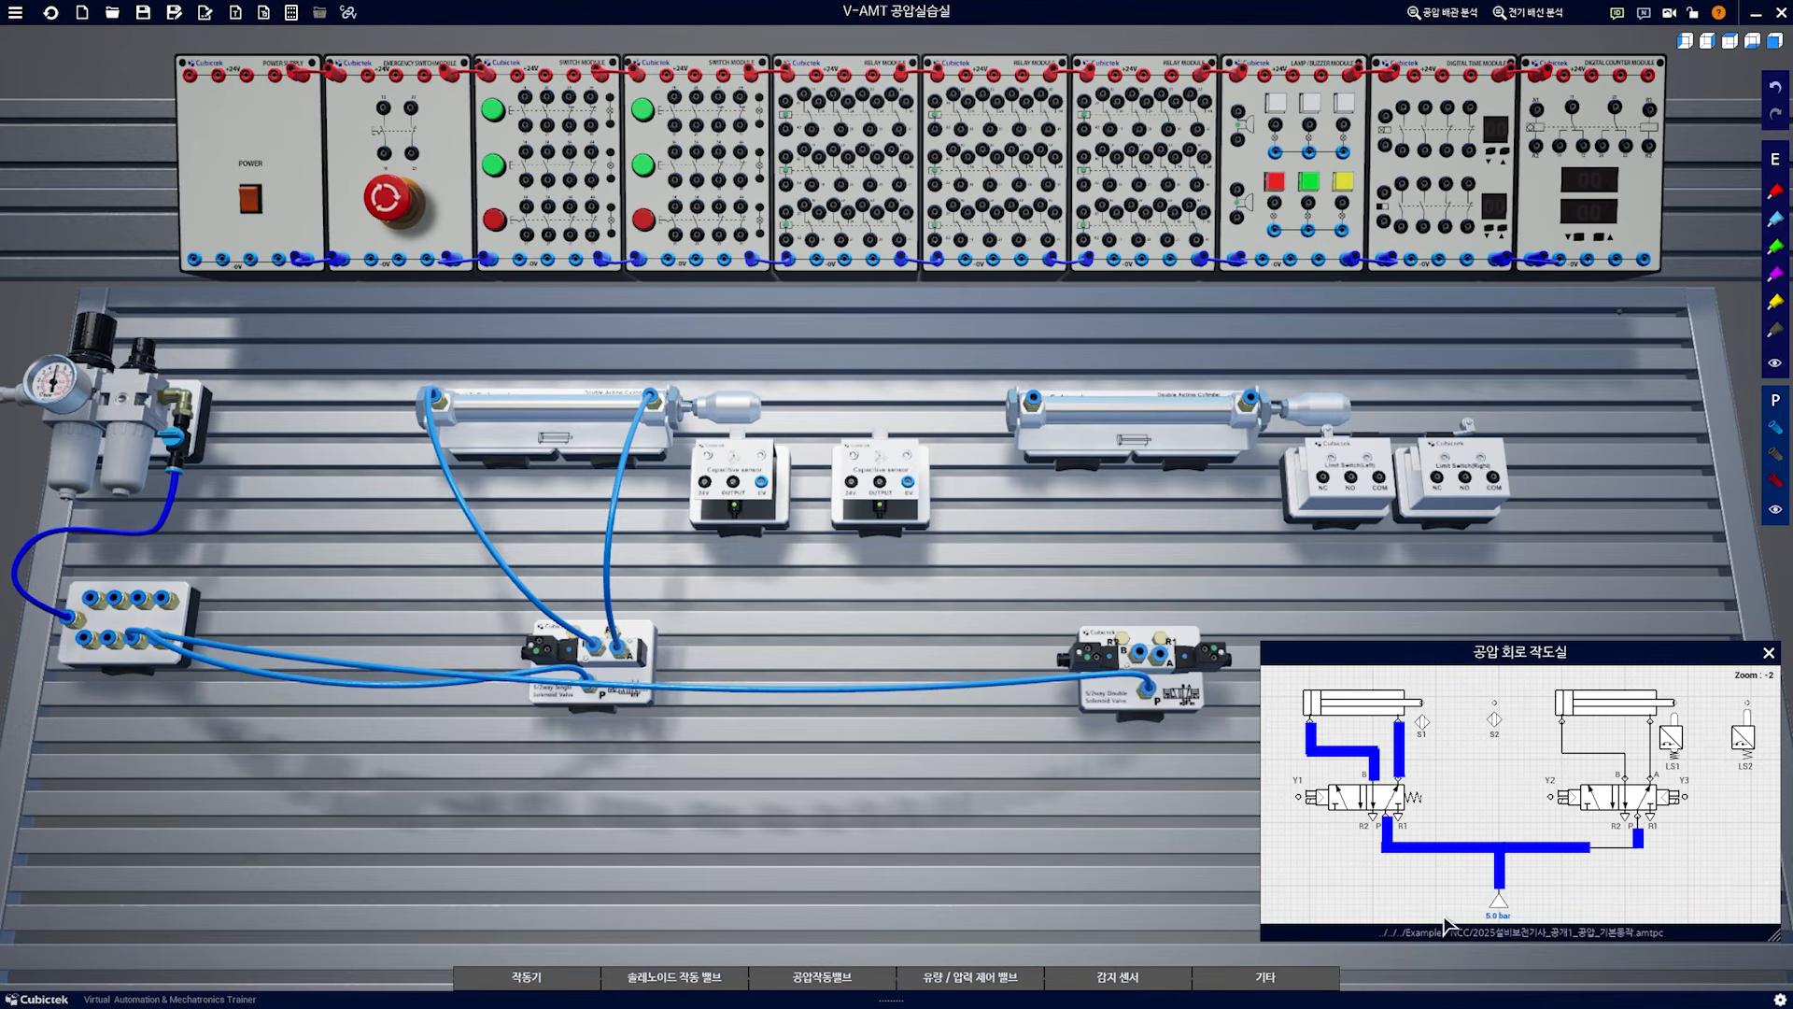
pyautogui.click(1139, 654)
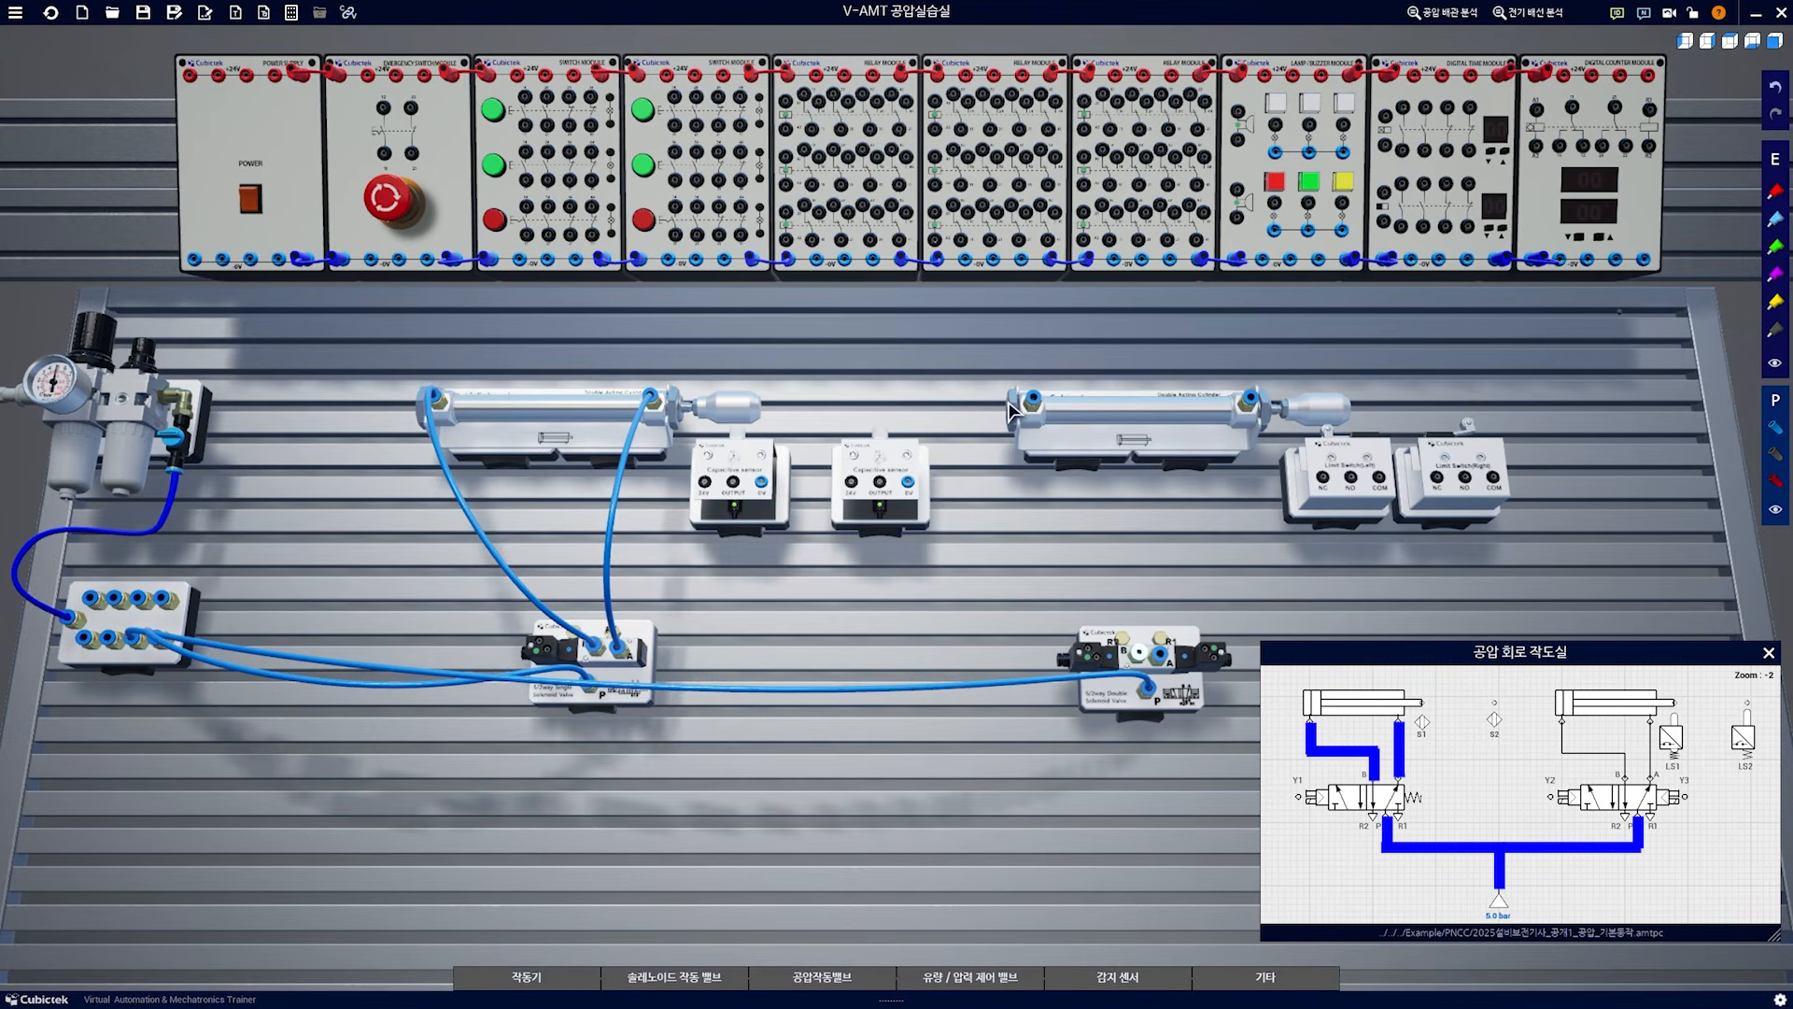
pyautogui.click(1032, 400)
pyautogui.click(1159, 653)
pyautogui.click(1252, 400)
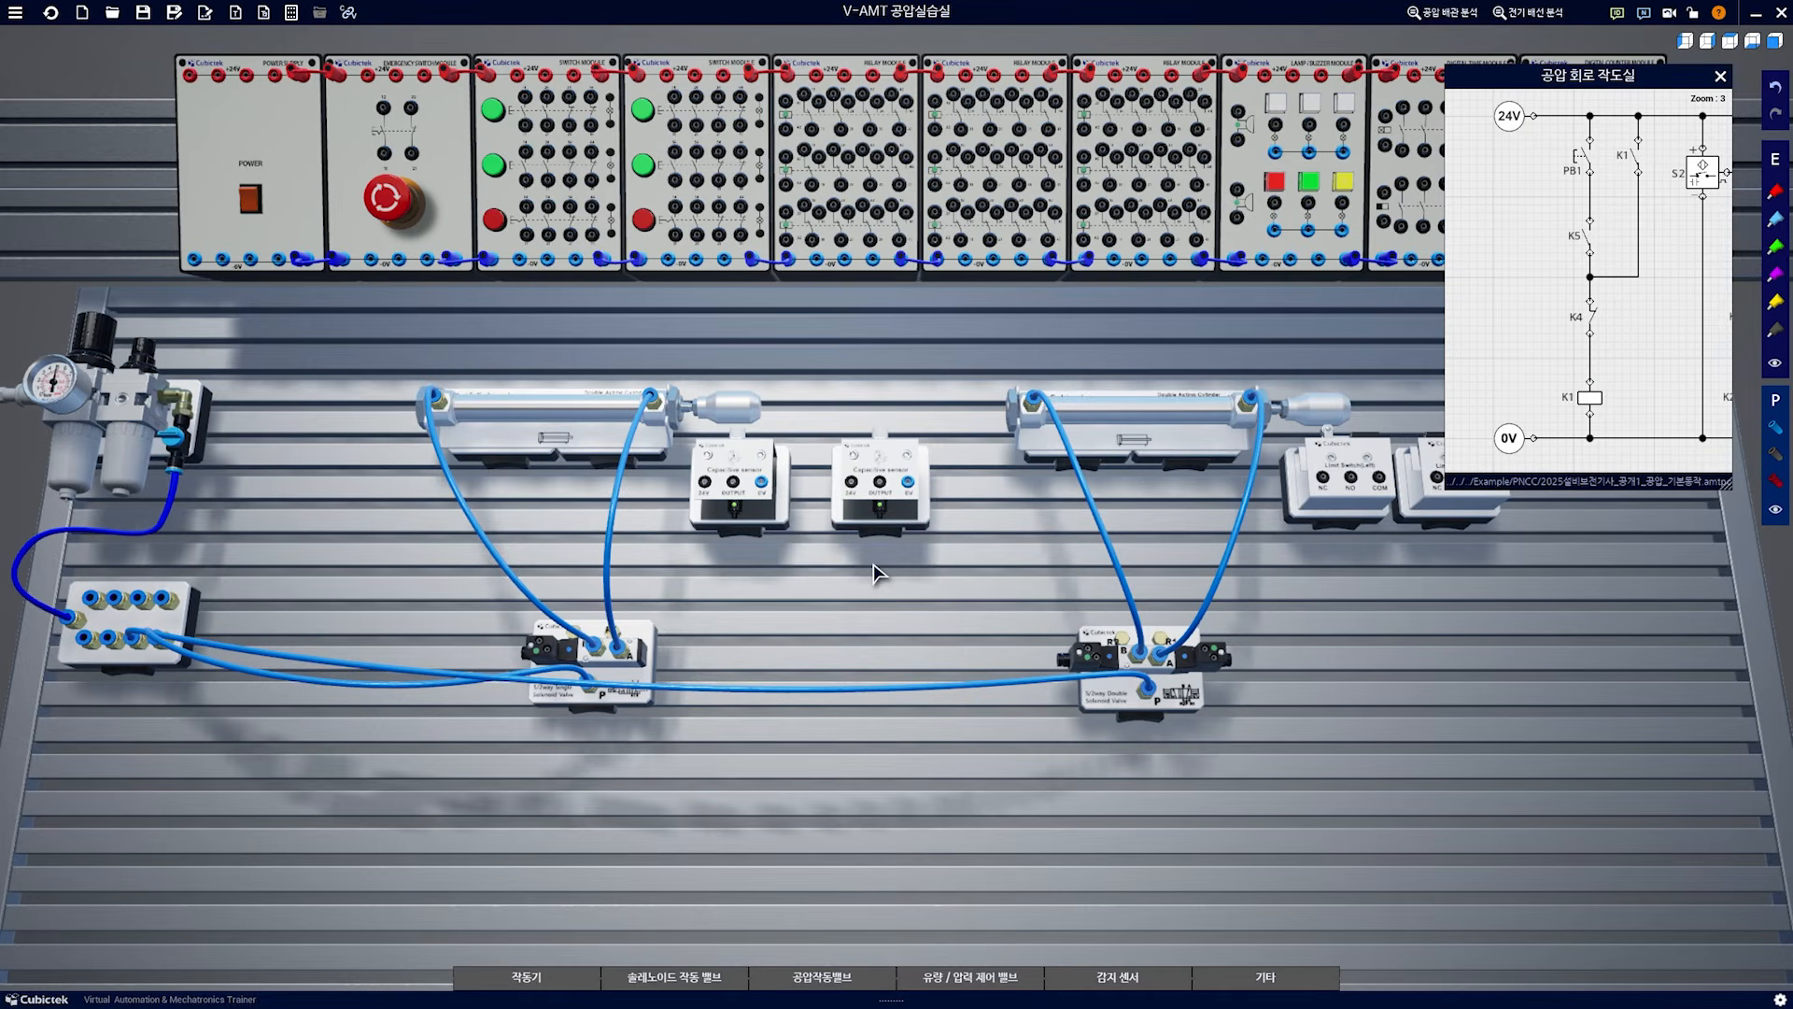
# Wire +24V to terminal 14 of PB1 on the first switch module, and its terminal 11 to terminal 14 of relay K5
pyautogui.scroll(5, 397, 113)
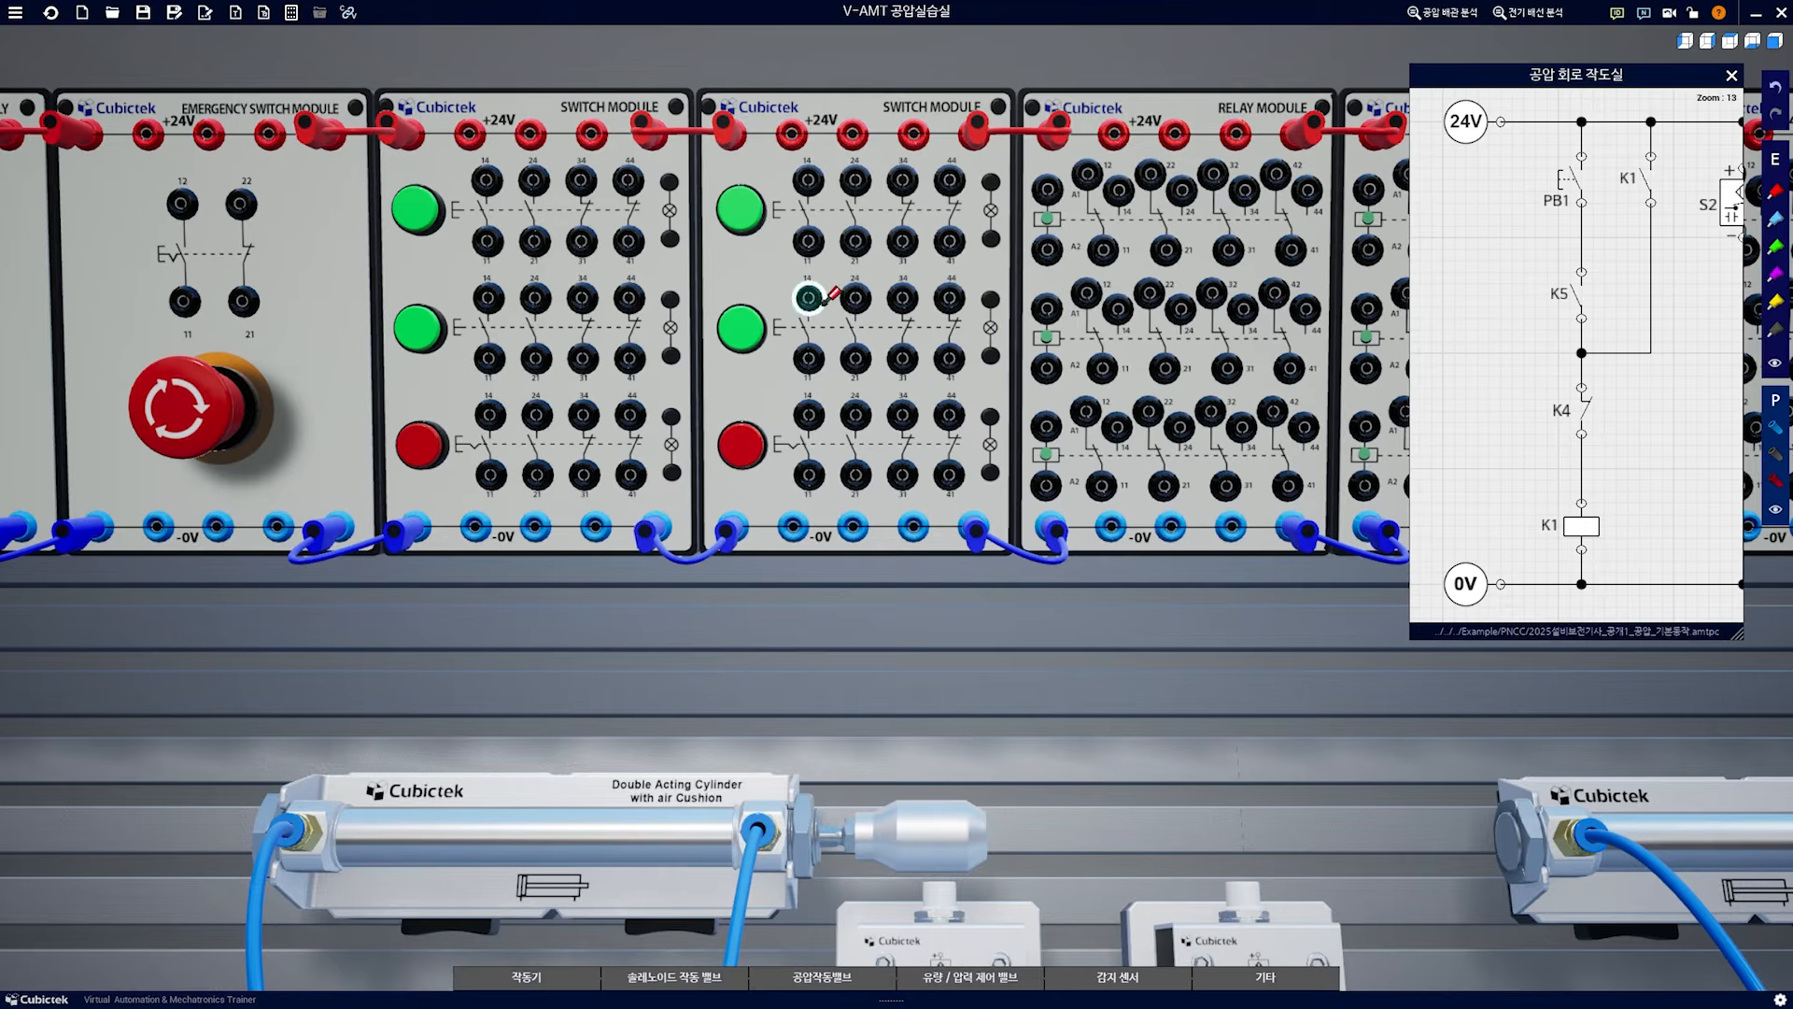
pyautogui.click(469, 133)
pyautogui.click(487, 180)
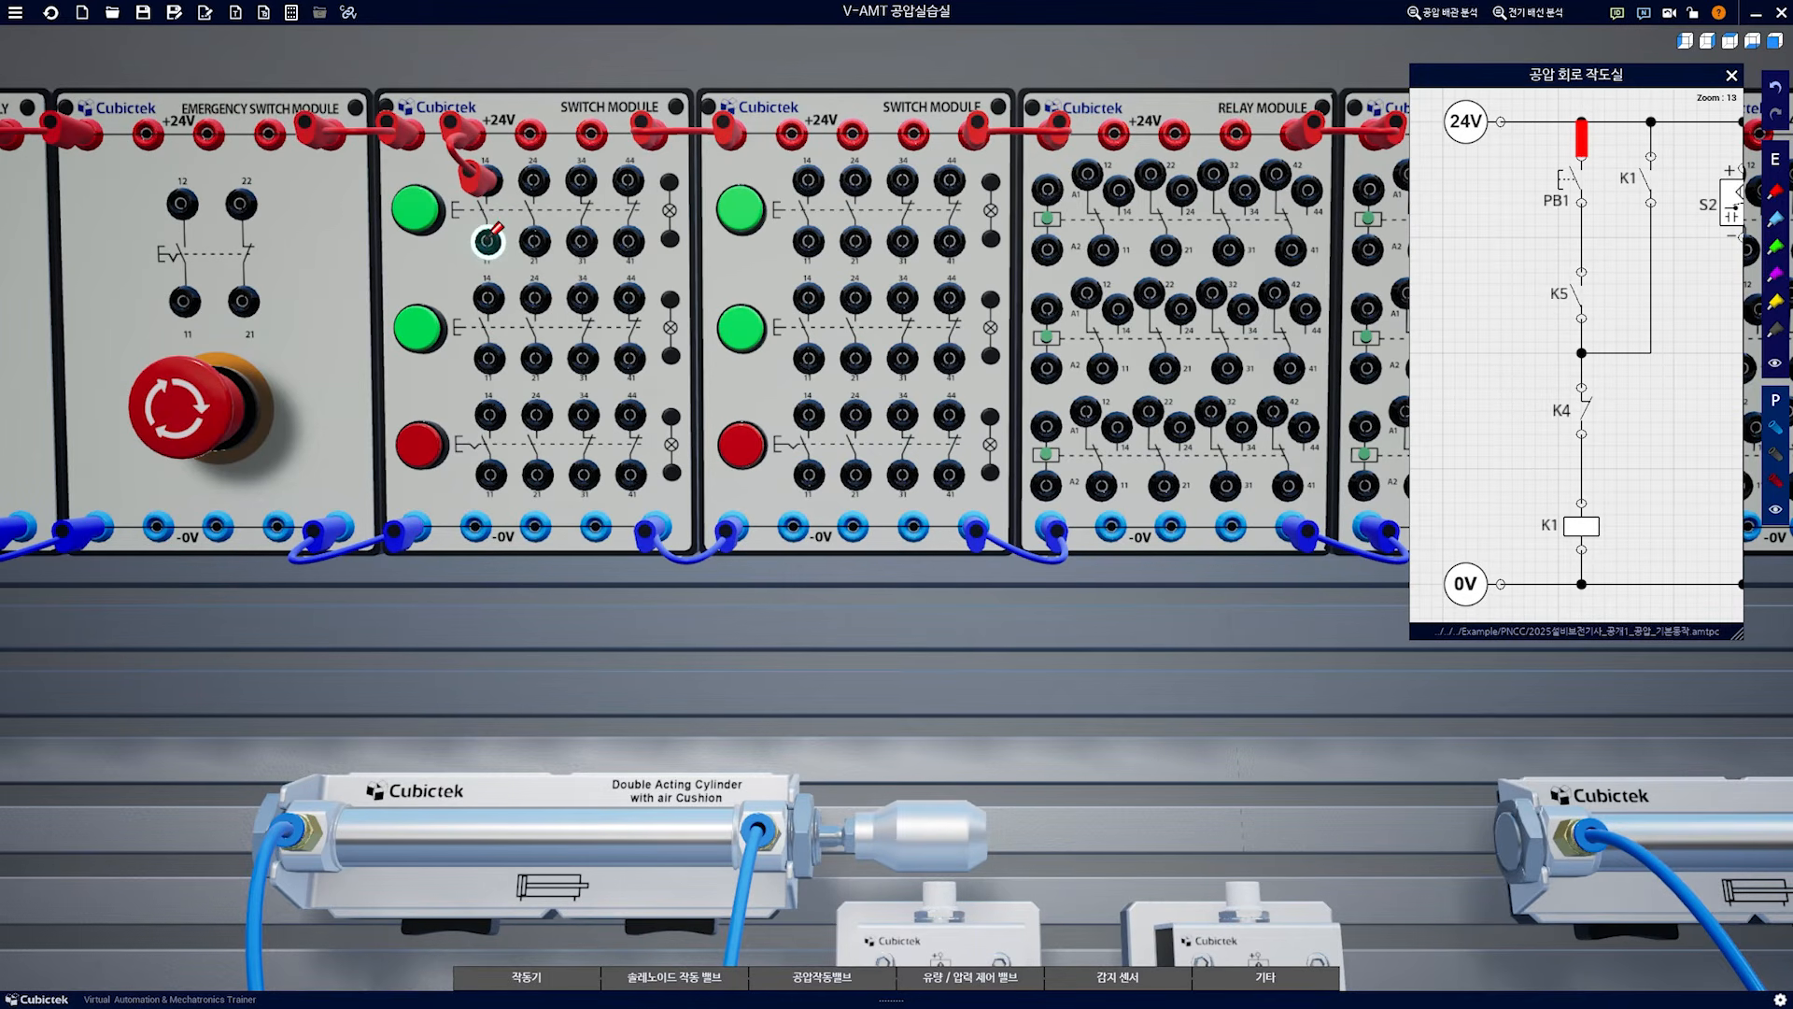
pyautogui.click(487, 241)
pyautogui.moveTo(957, 66); pyautogui.dragTo(663, 81)
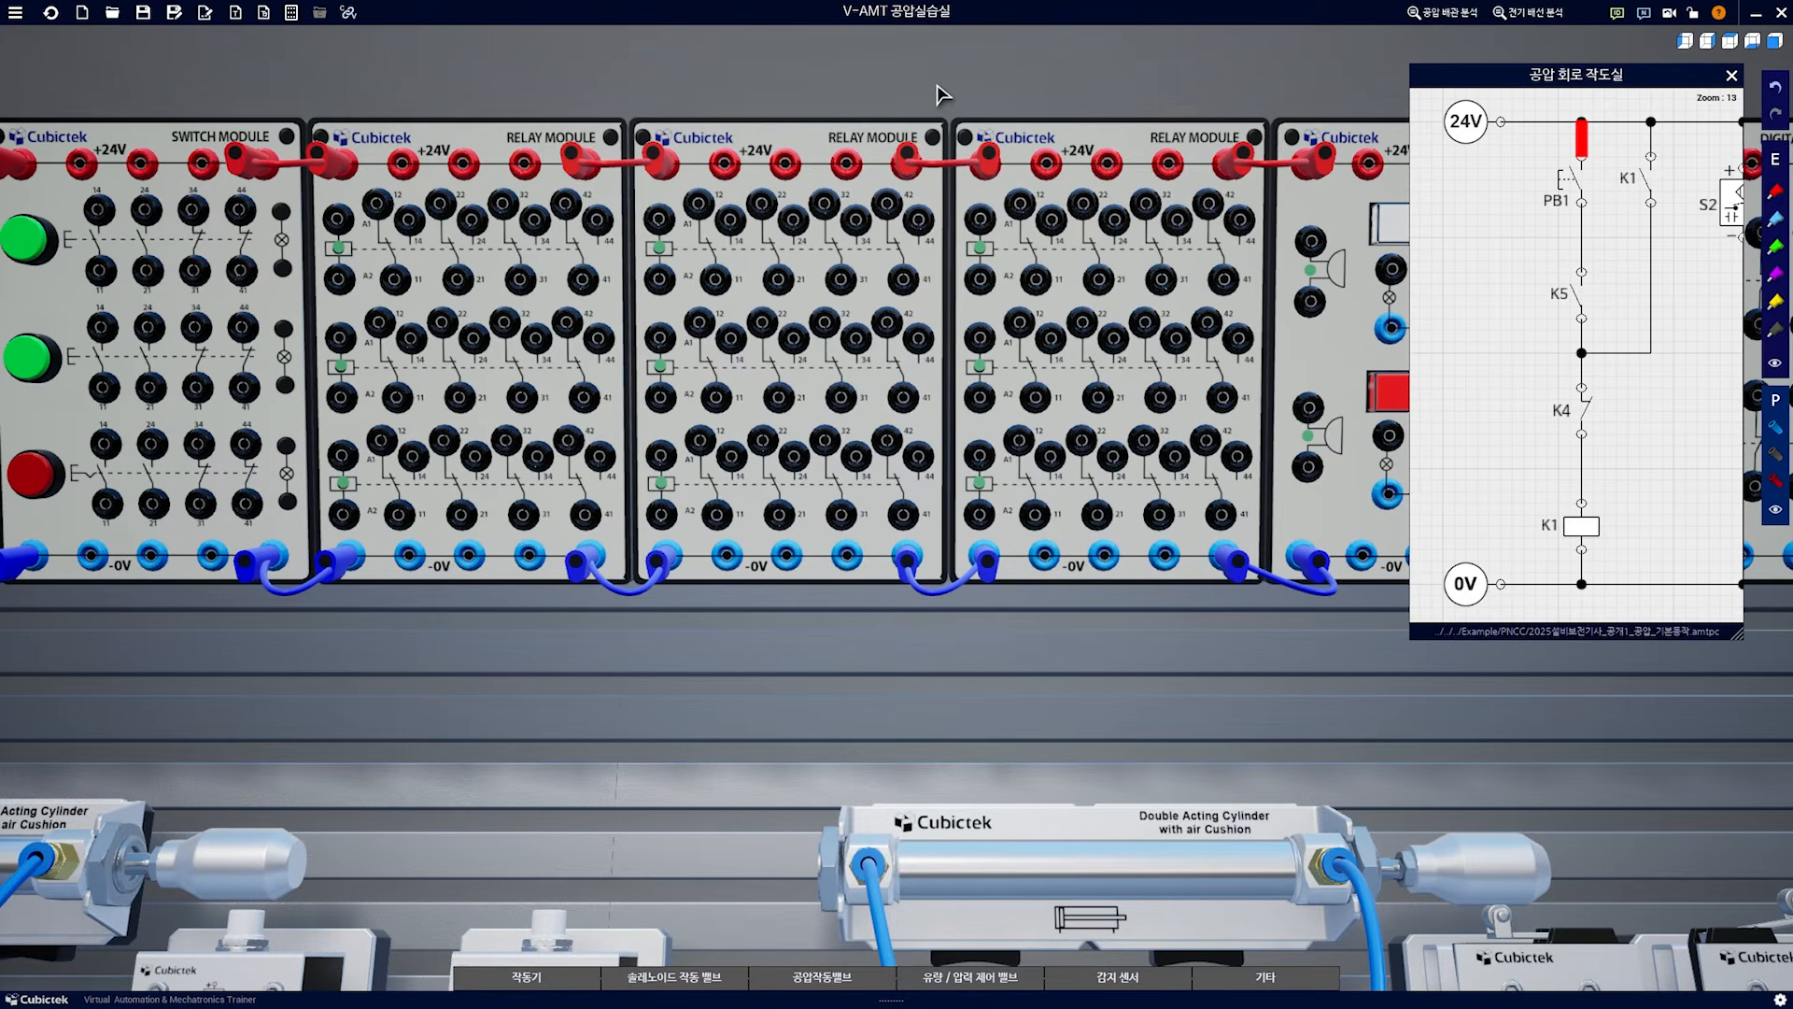
pyautogui.click(731, 337)
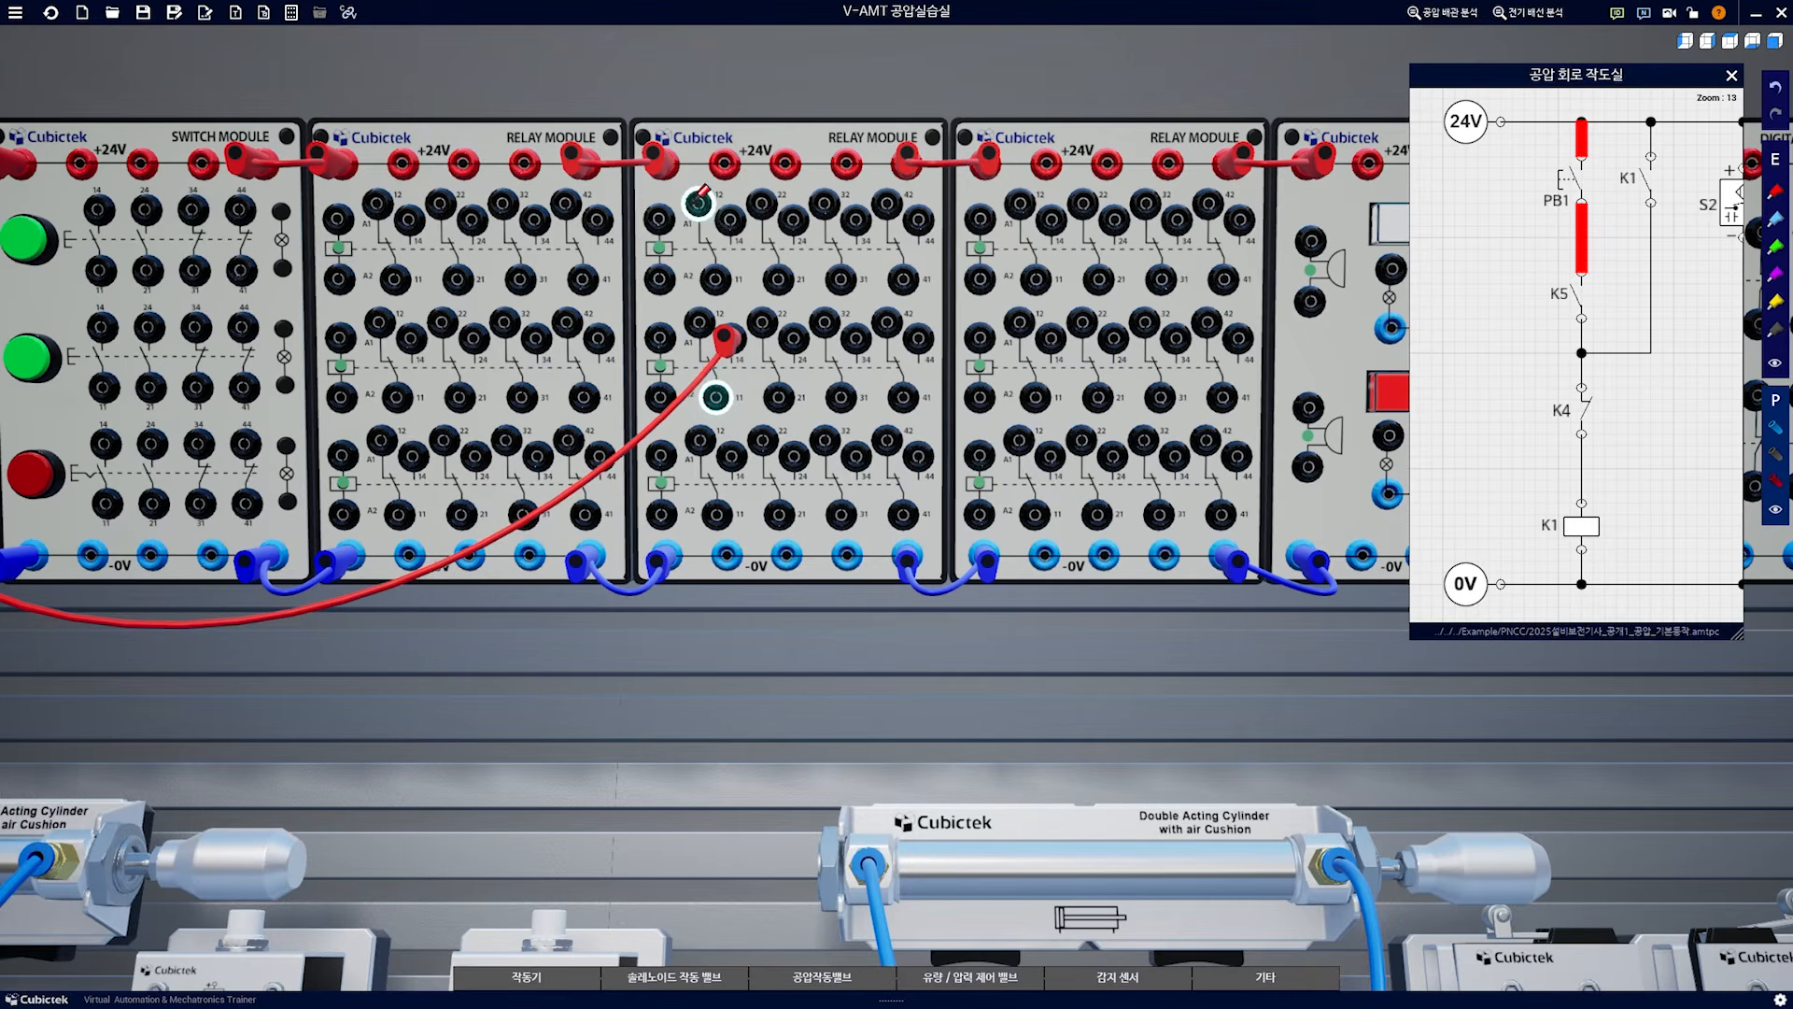
# Wire K5 terminal 11 through K4's normally closed contact 12–11 to K1's coil terminal A1, and connect coil terminal A2 to 0V
pyautogui.click(693, 198)
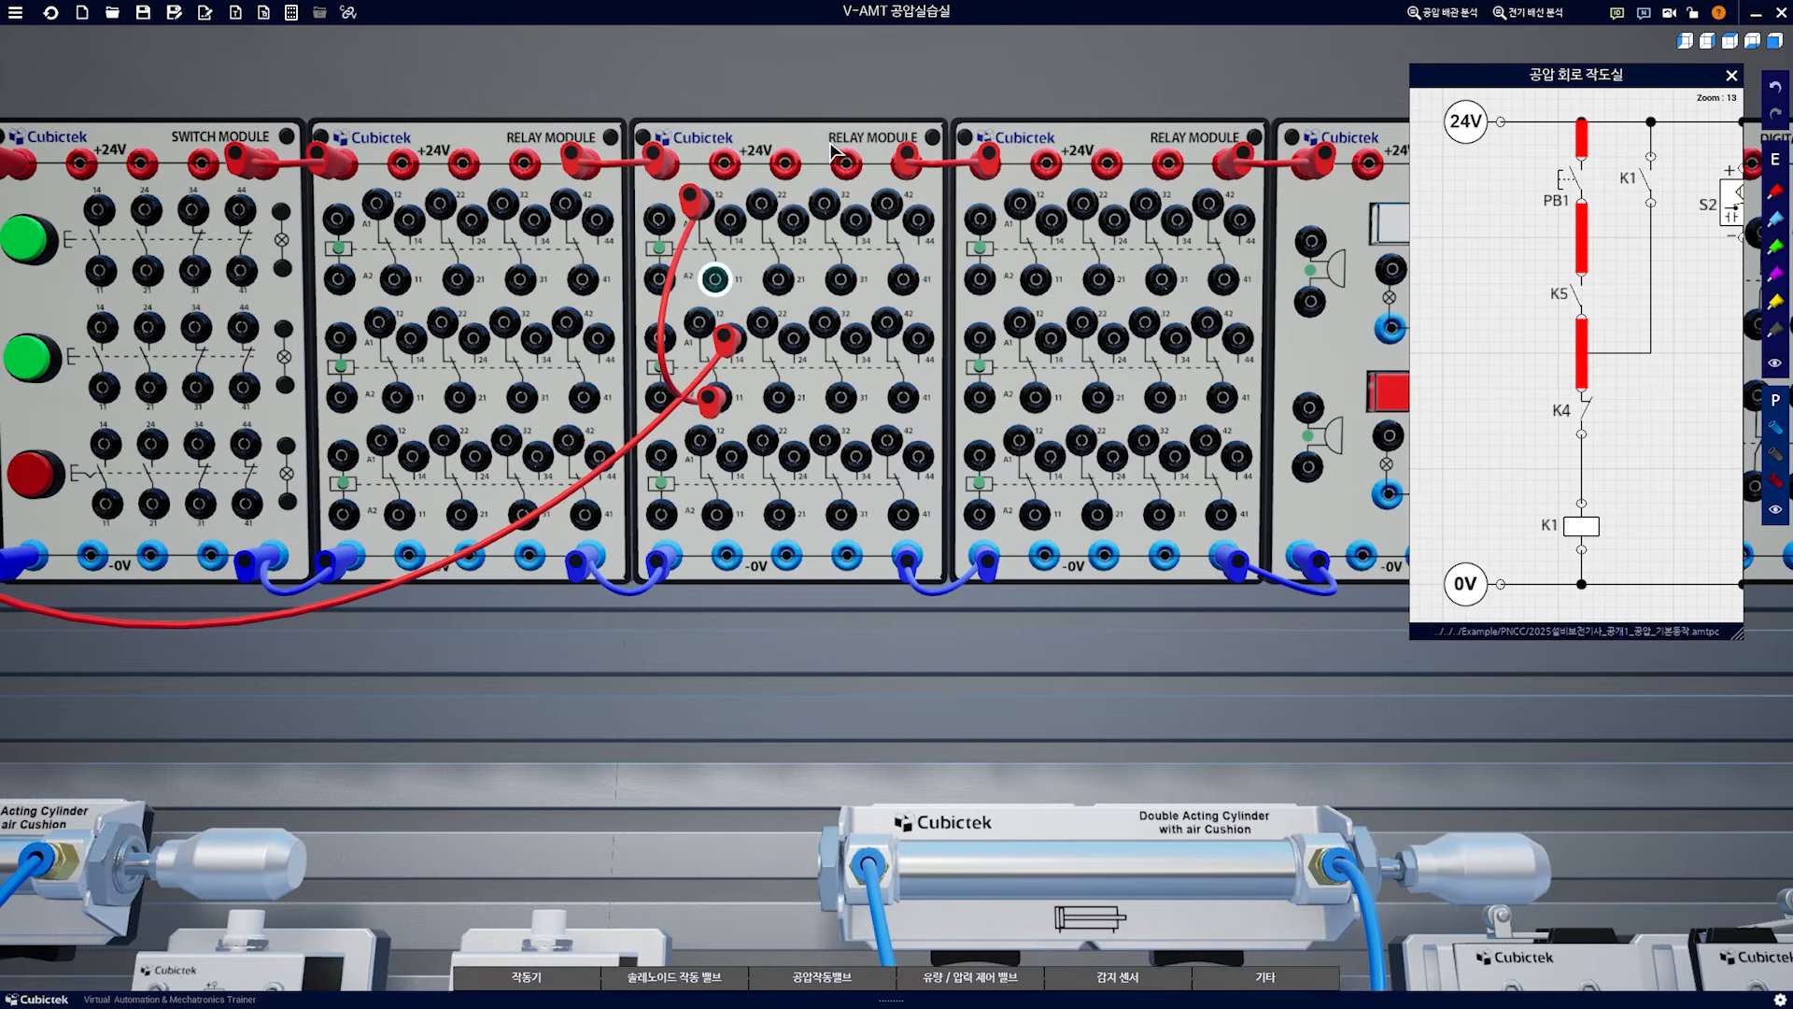
pyautogui.moveTo(650, 76); pyautogui.dragTo(750, 81)
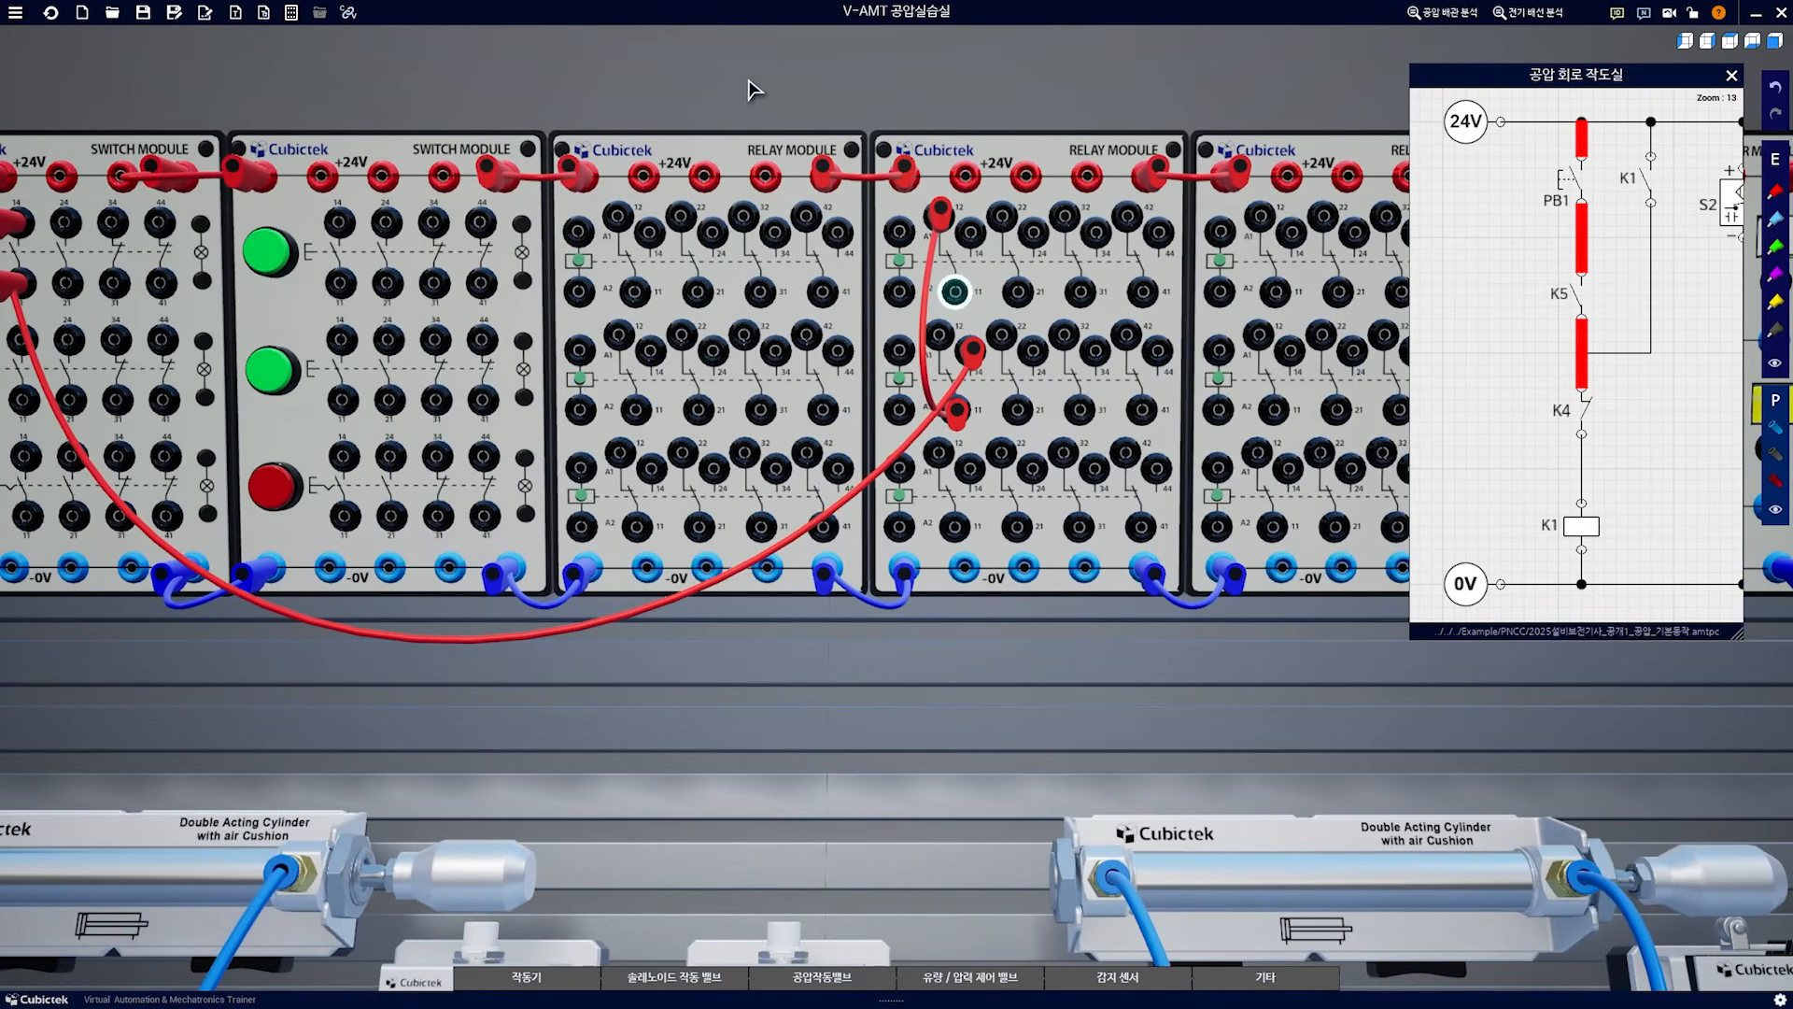
pyautogui.click(580, 230)
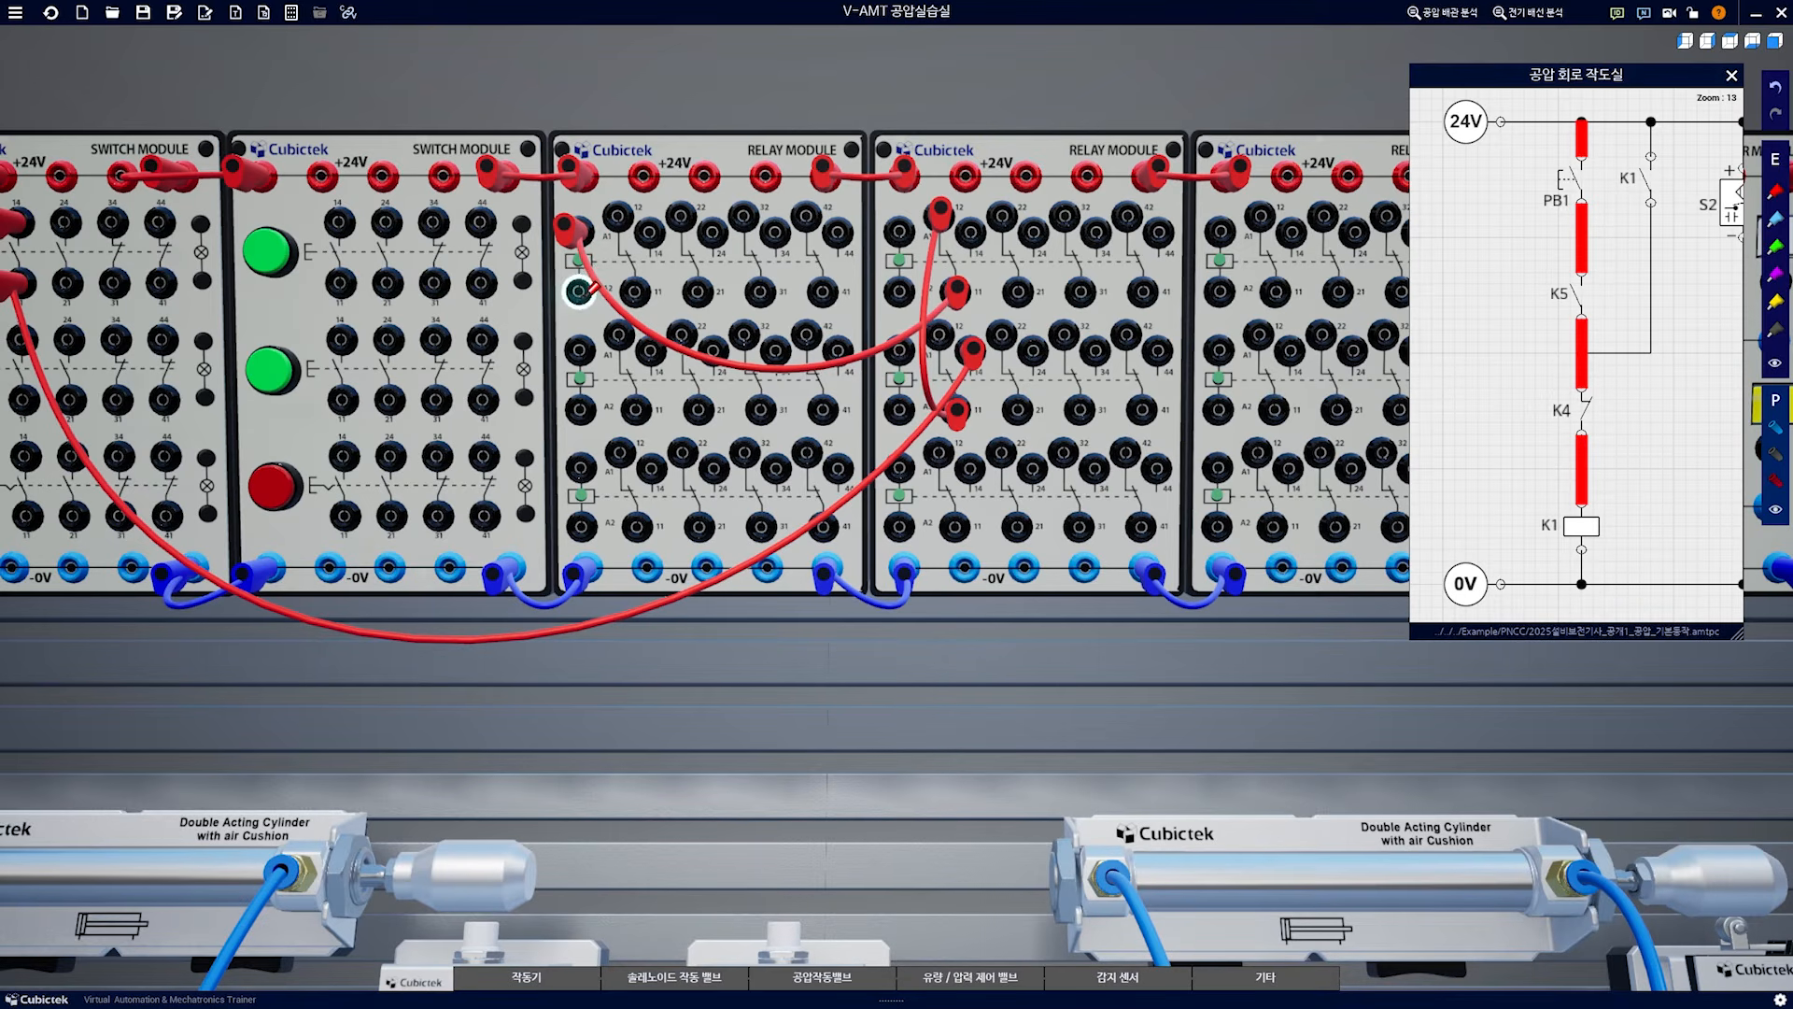
pyautogui.click(578, 291)
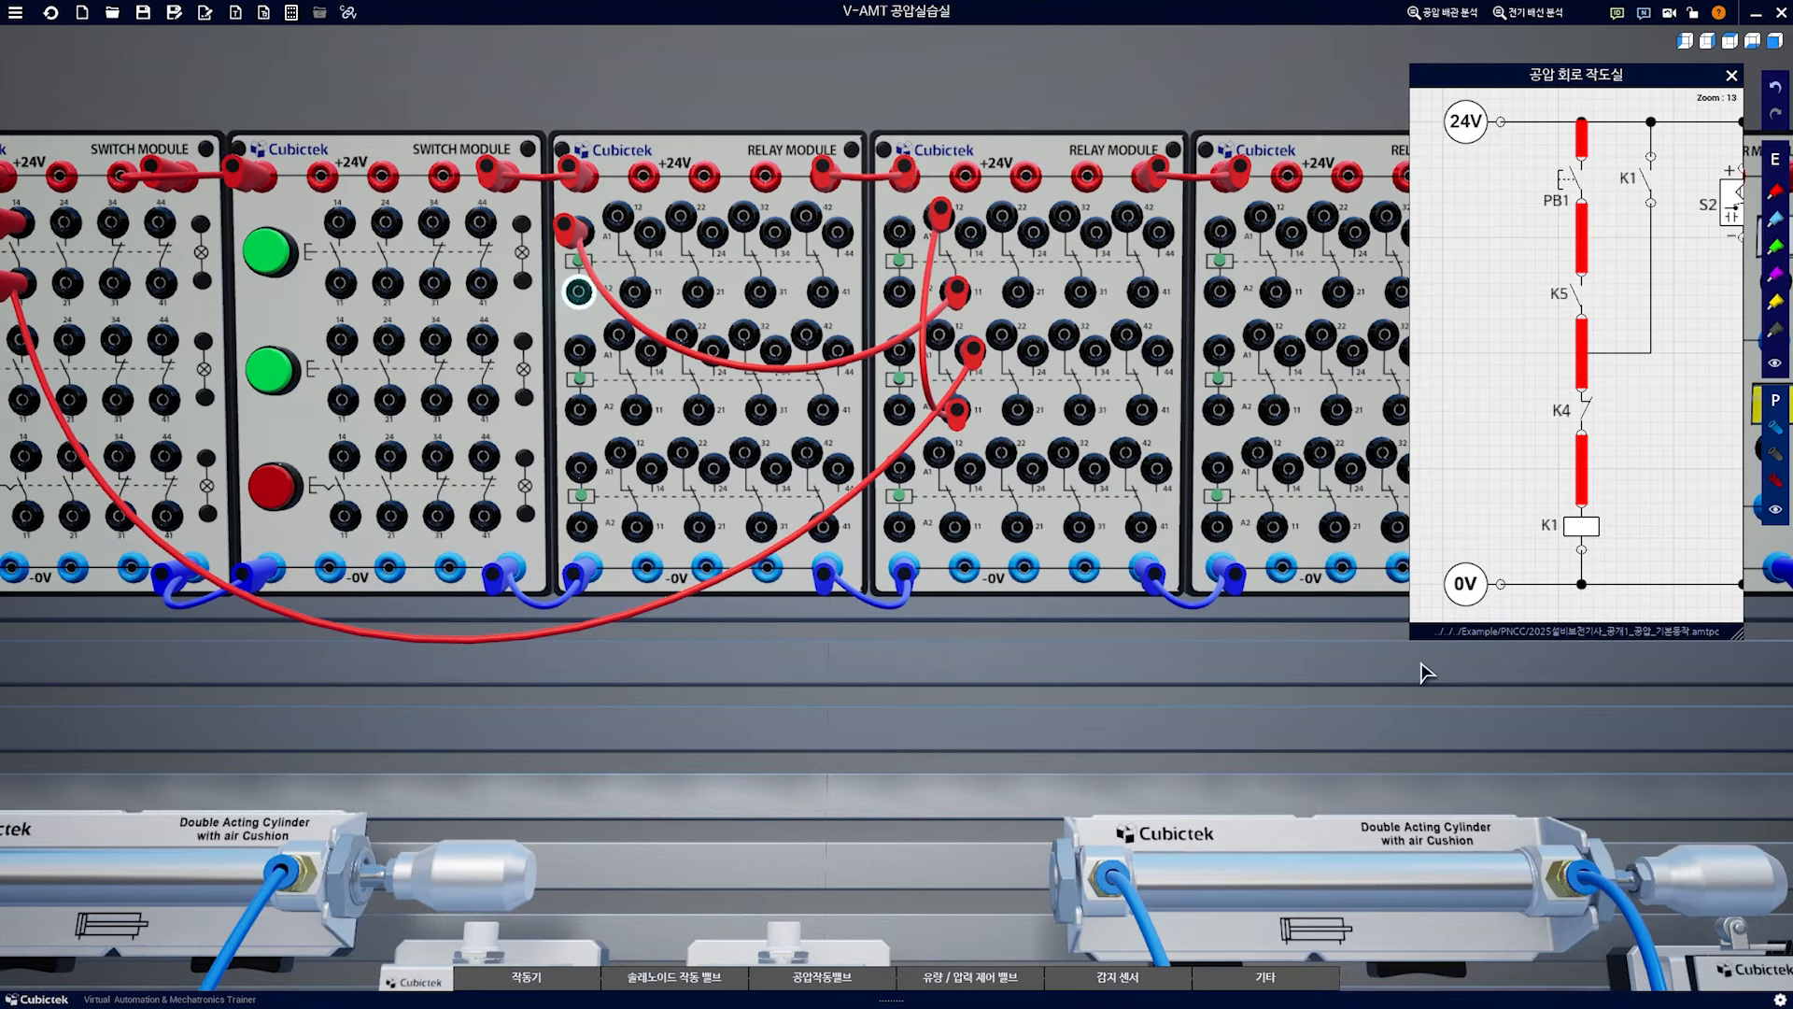
pyautogui.click(647, 566)
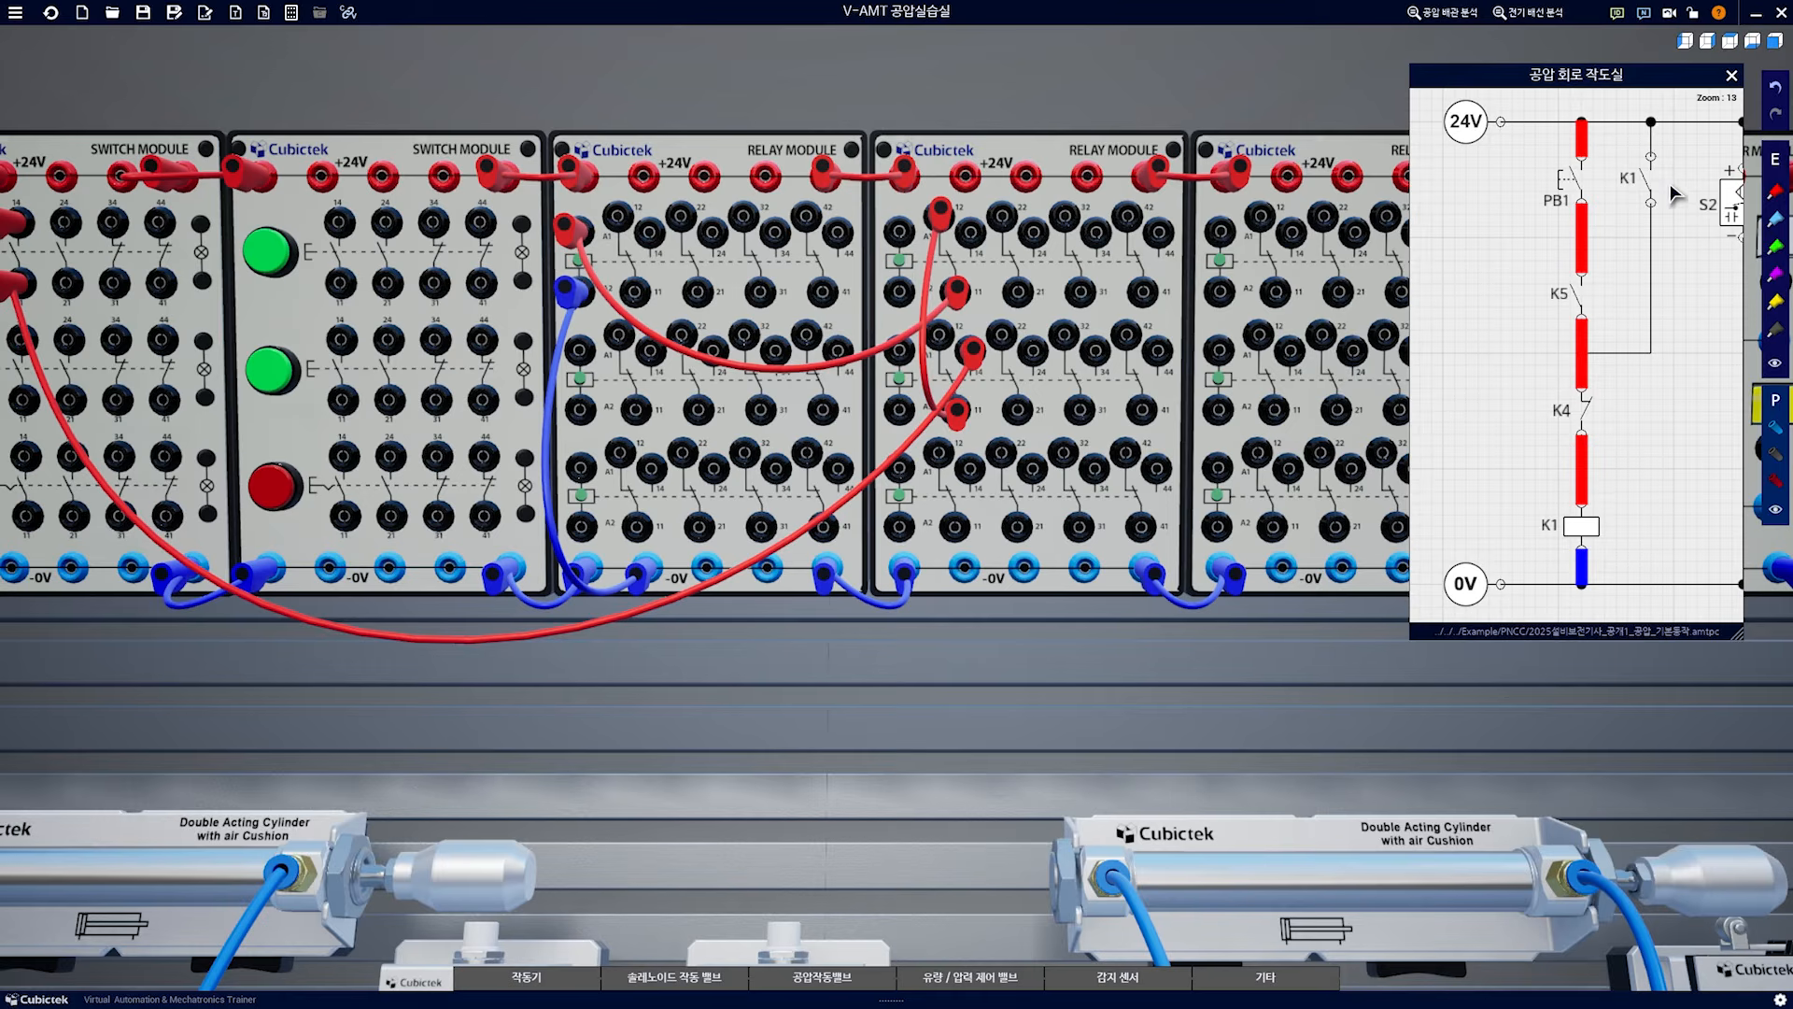
# Try supplying K1's contact terminal 14 from +24V on the first and then the third relay module, undoing each wire
pyautogui.click(643, 170)
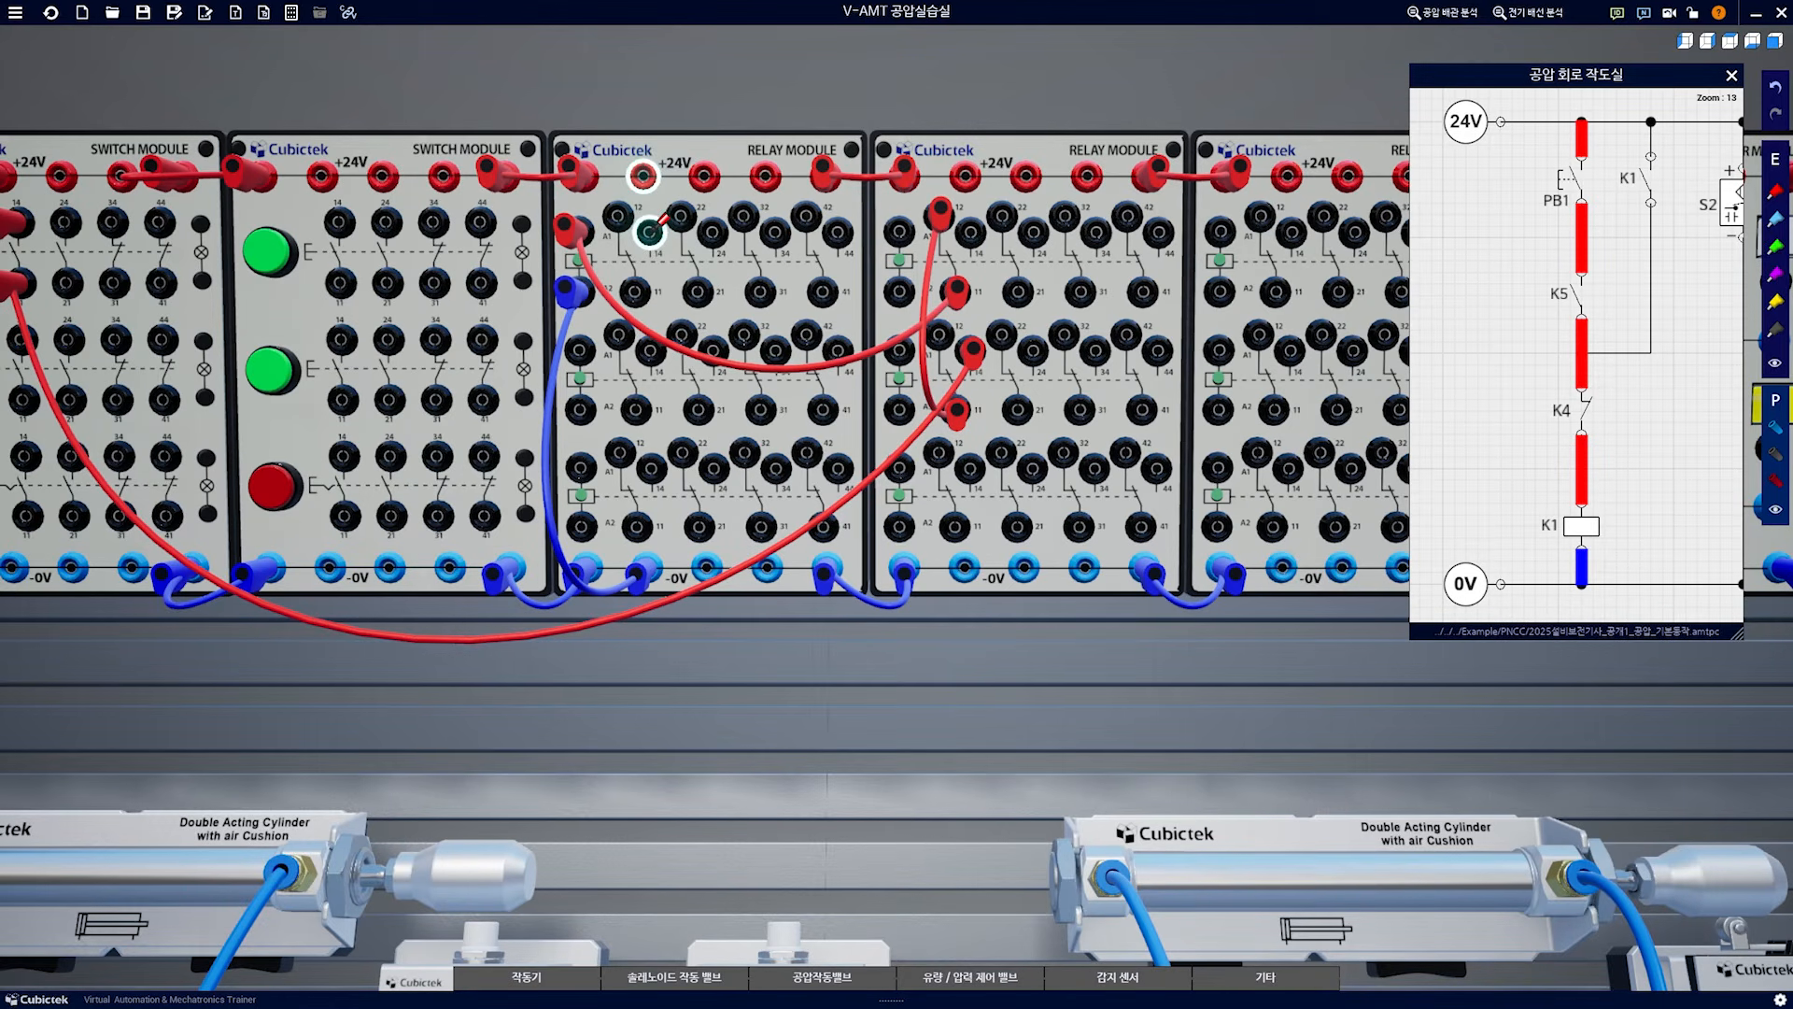
pyautogui.click(650, 231)
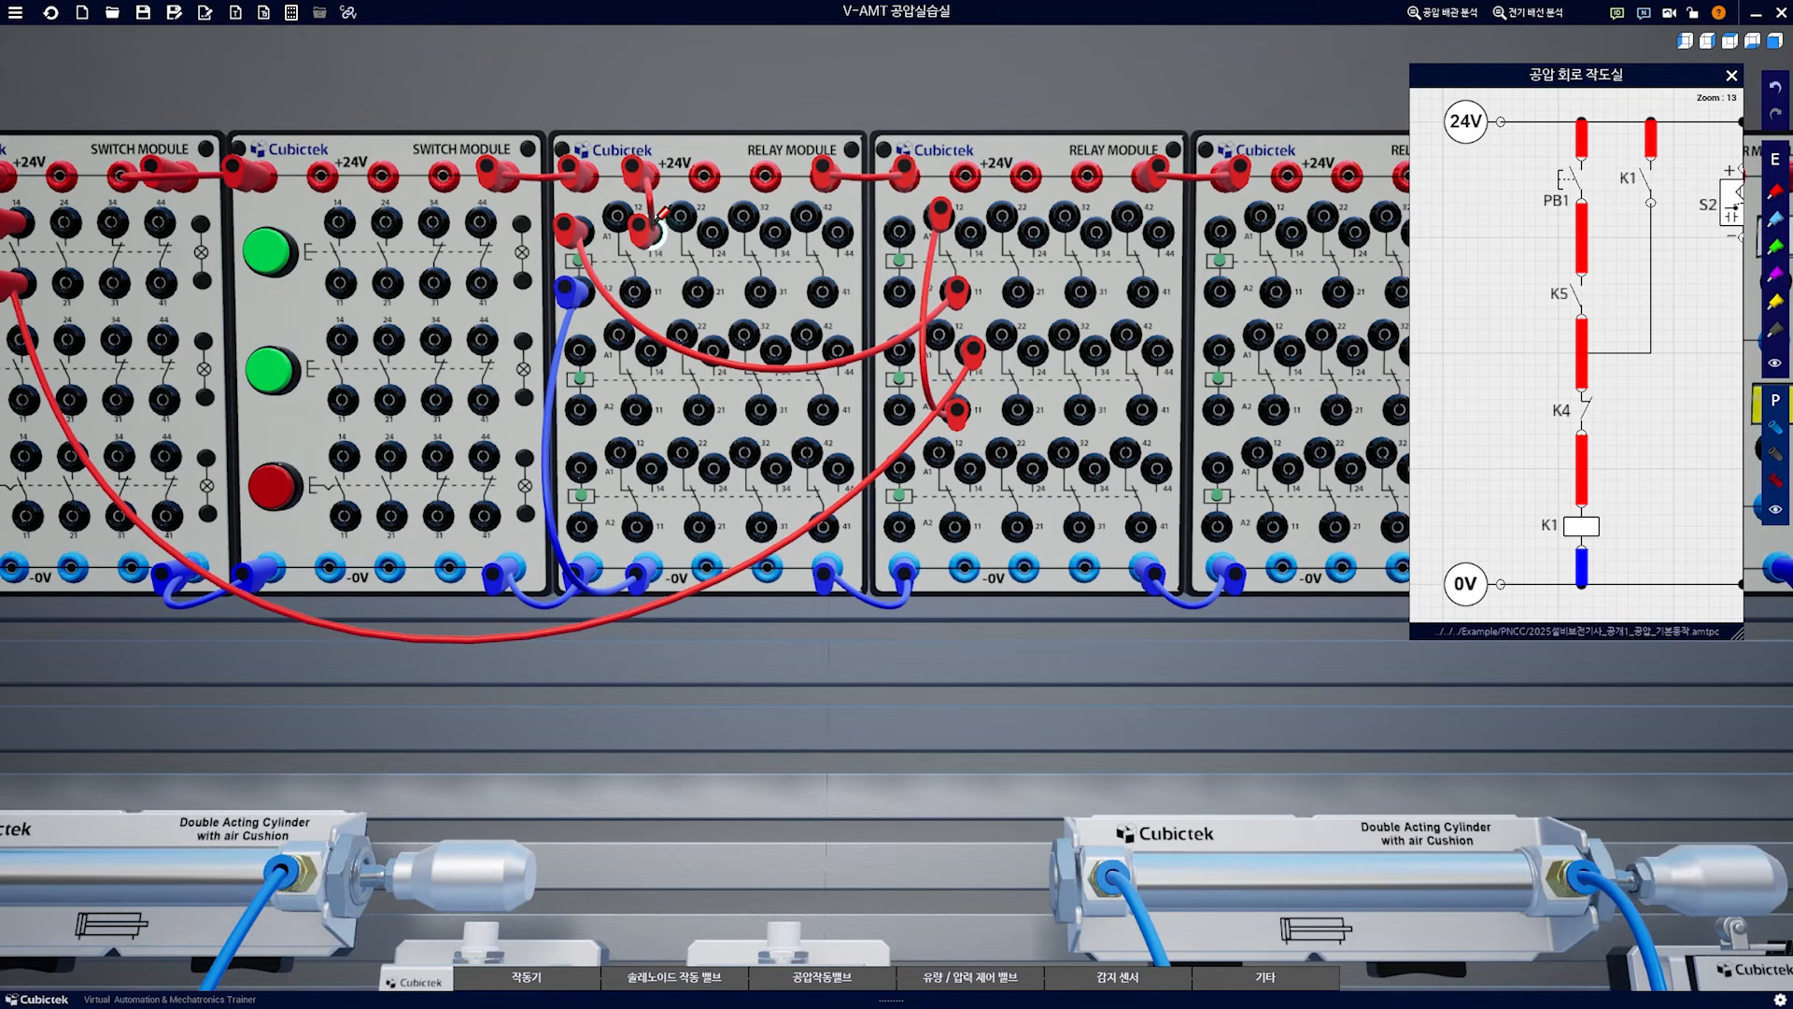
pyautogui.hotkey('ctrl', 'z')
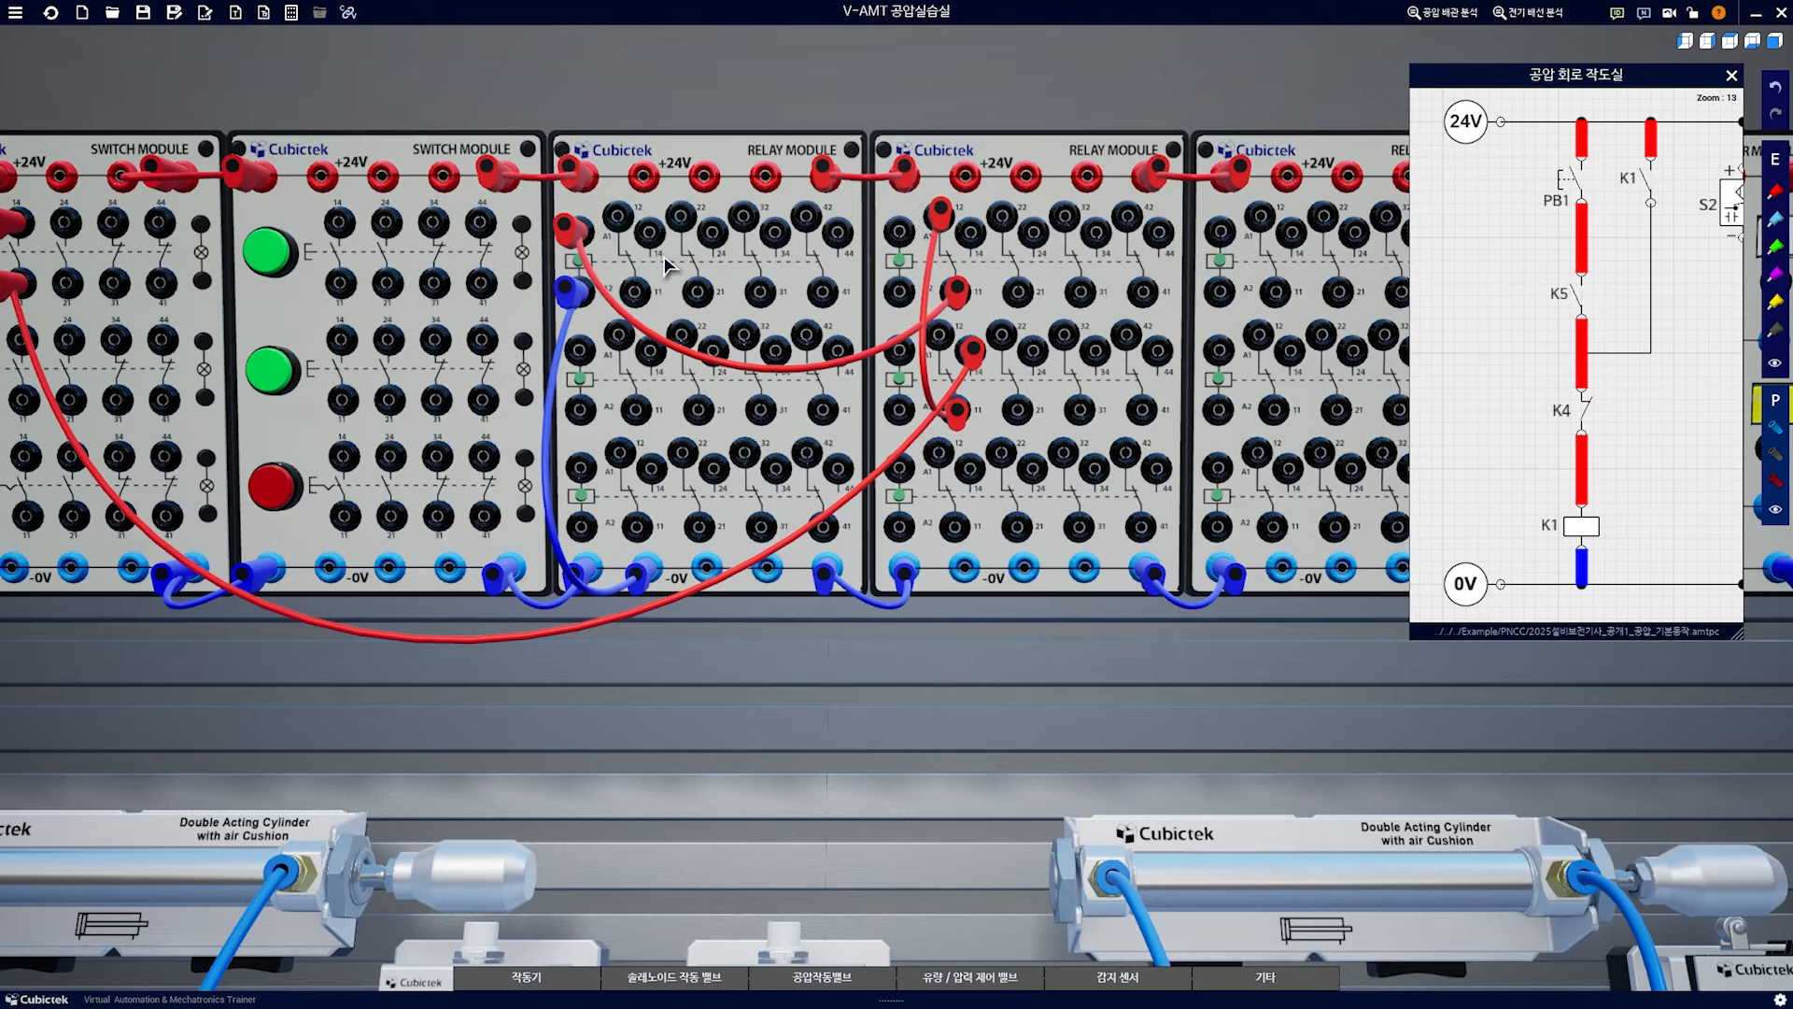
pyautogui.click(1285, 175)
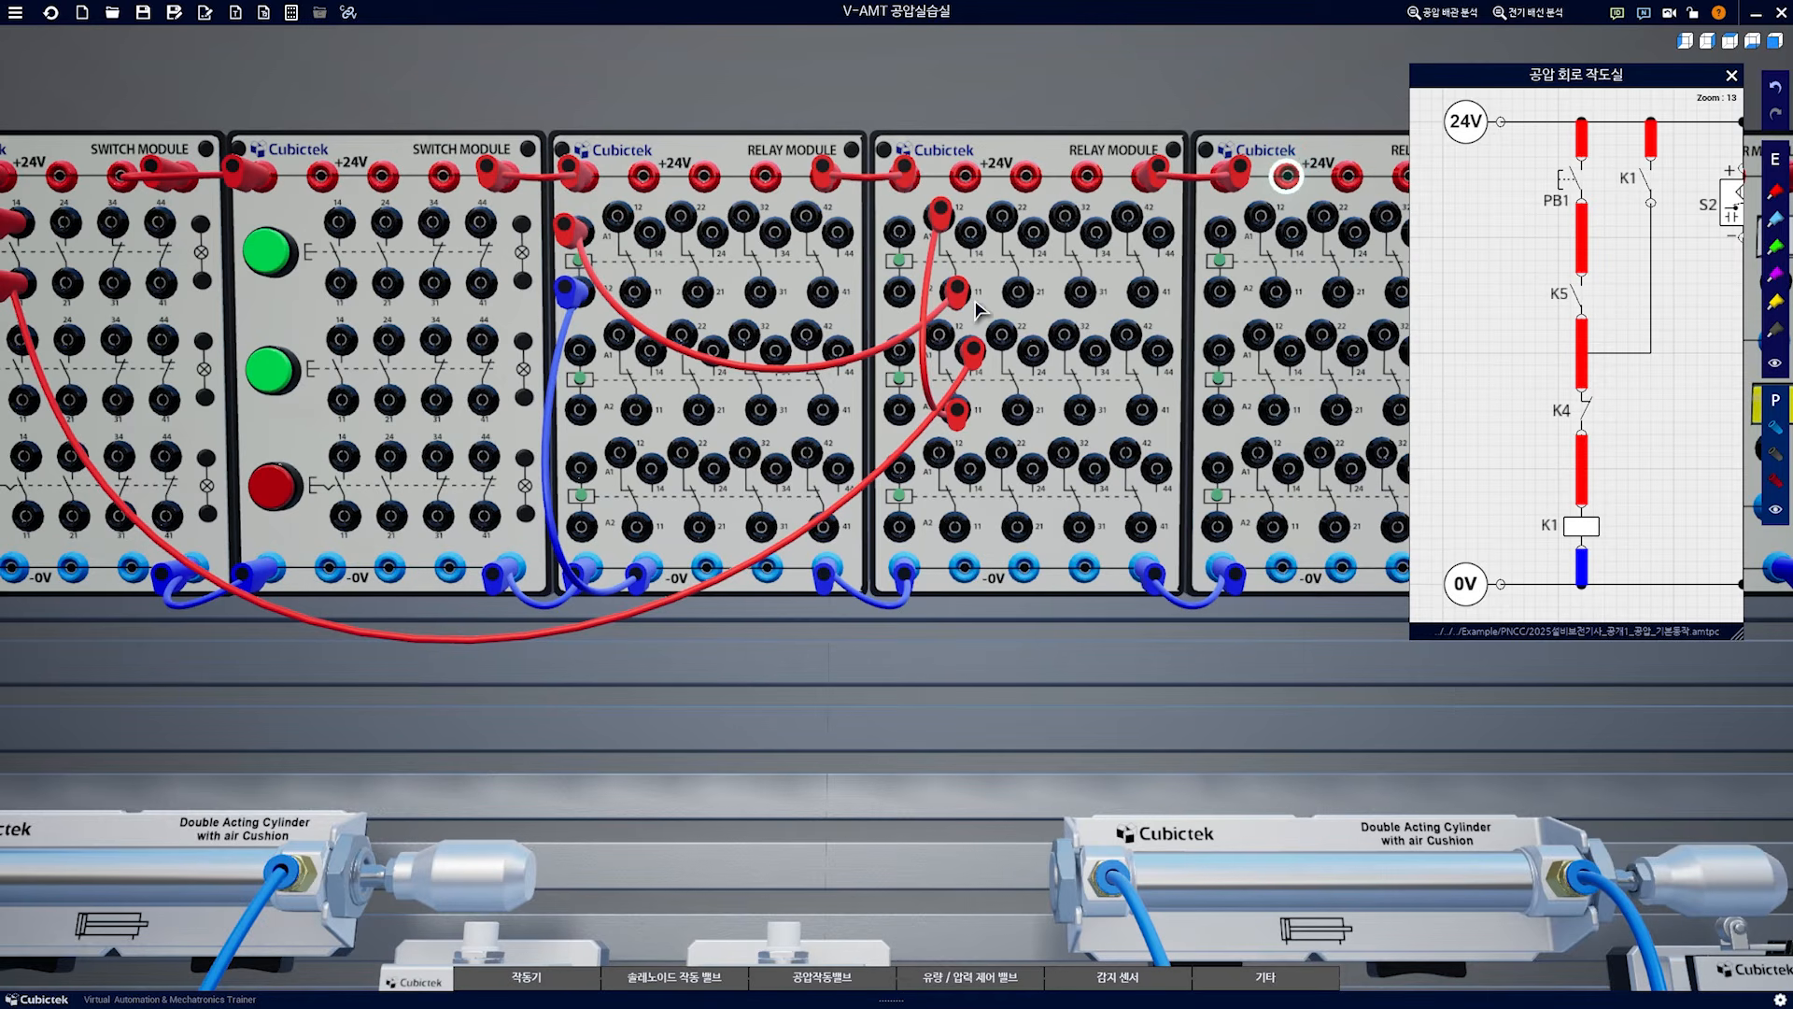
pyautogui.click(644, 229)
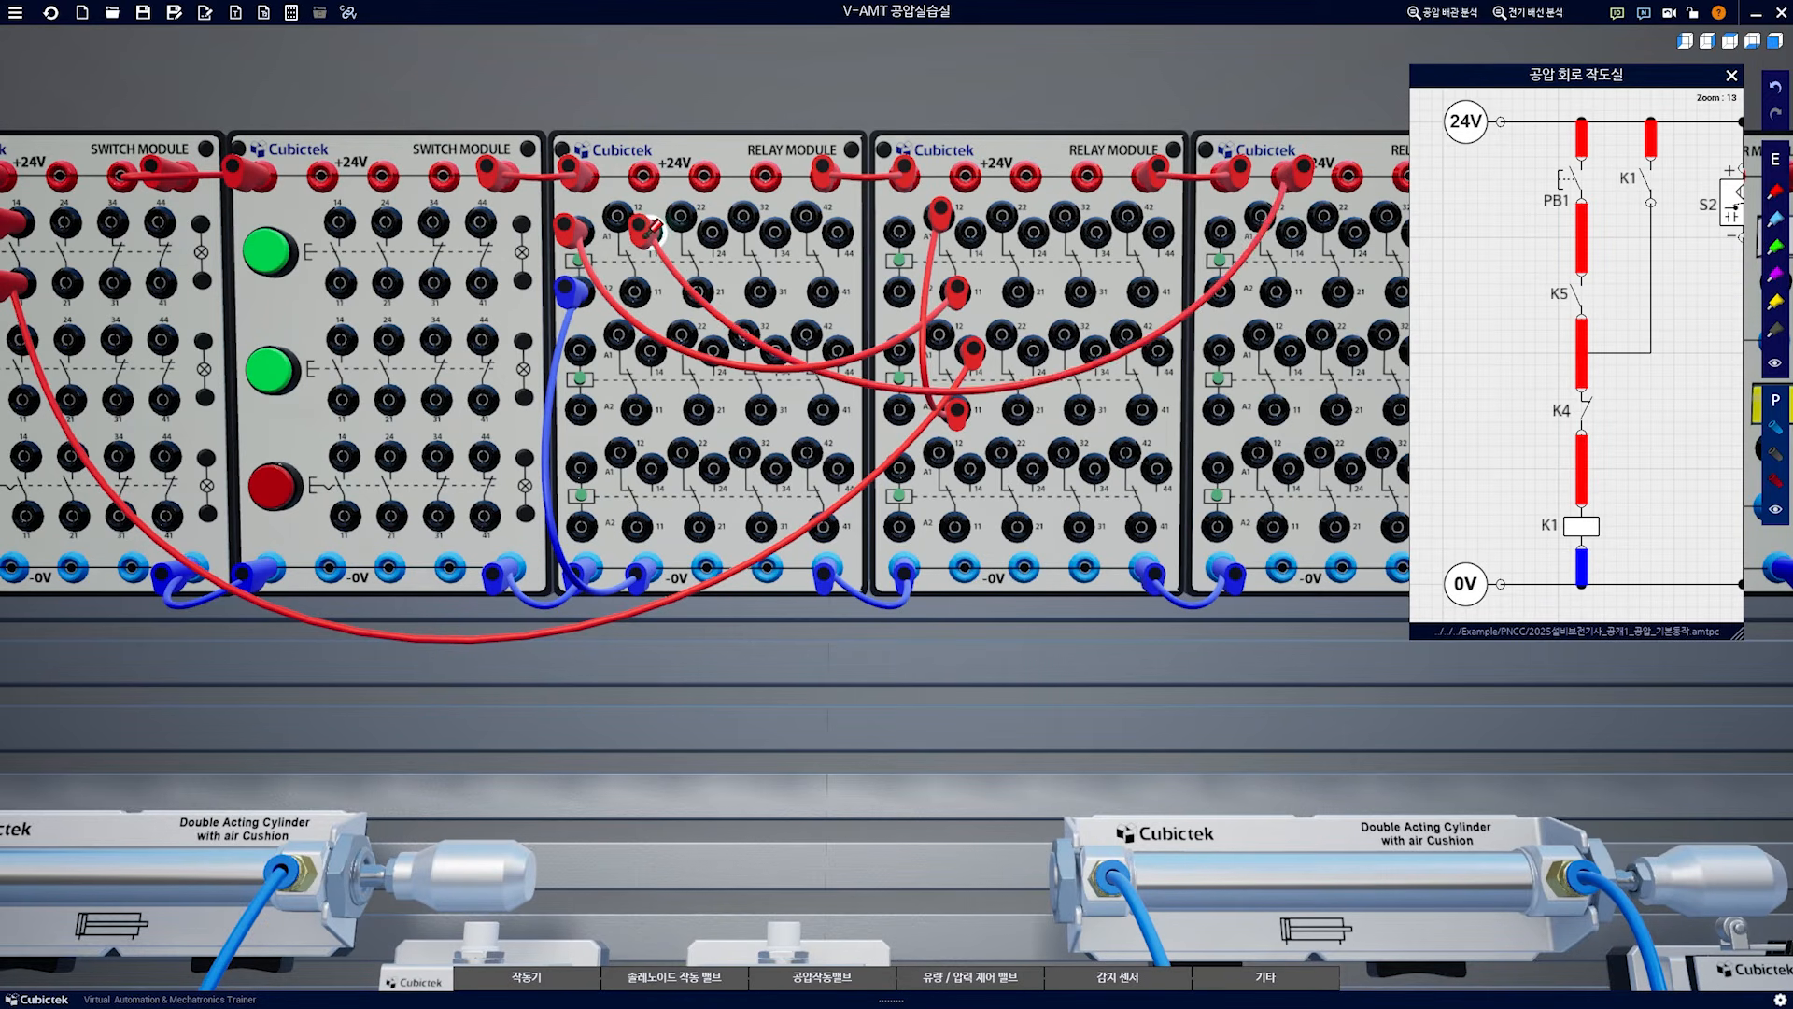
pyautogui.hotkey('ctrl', 'z')
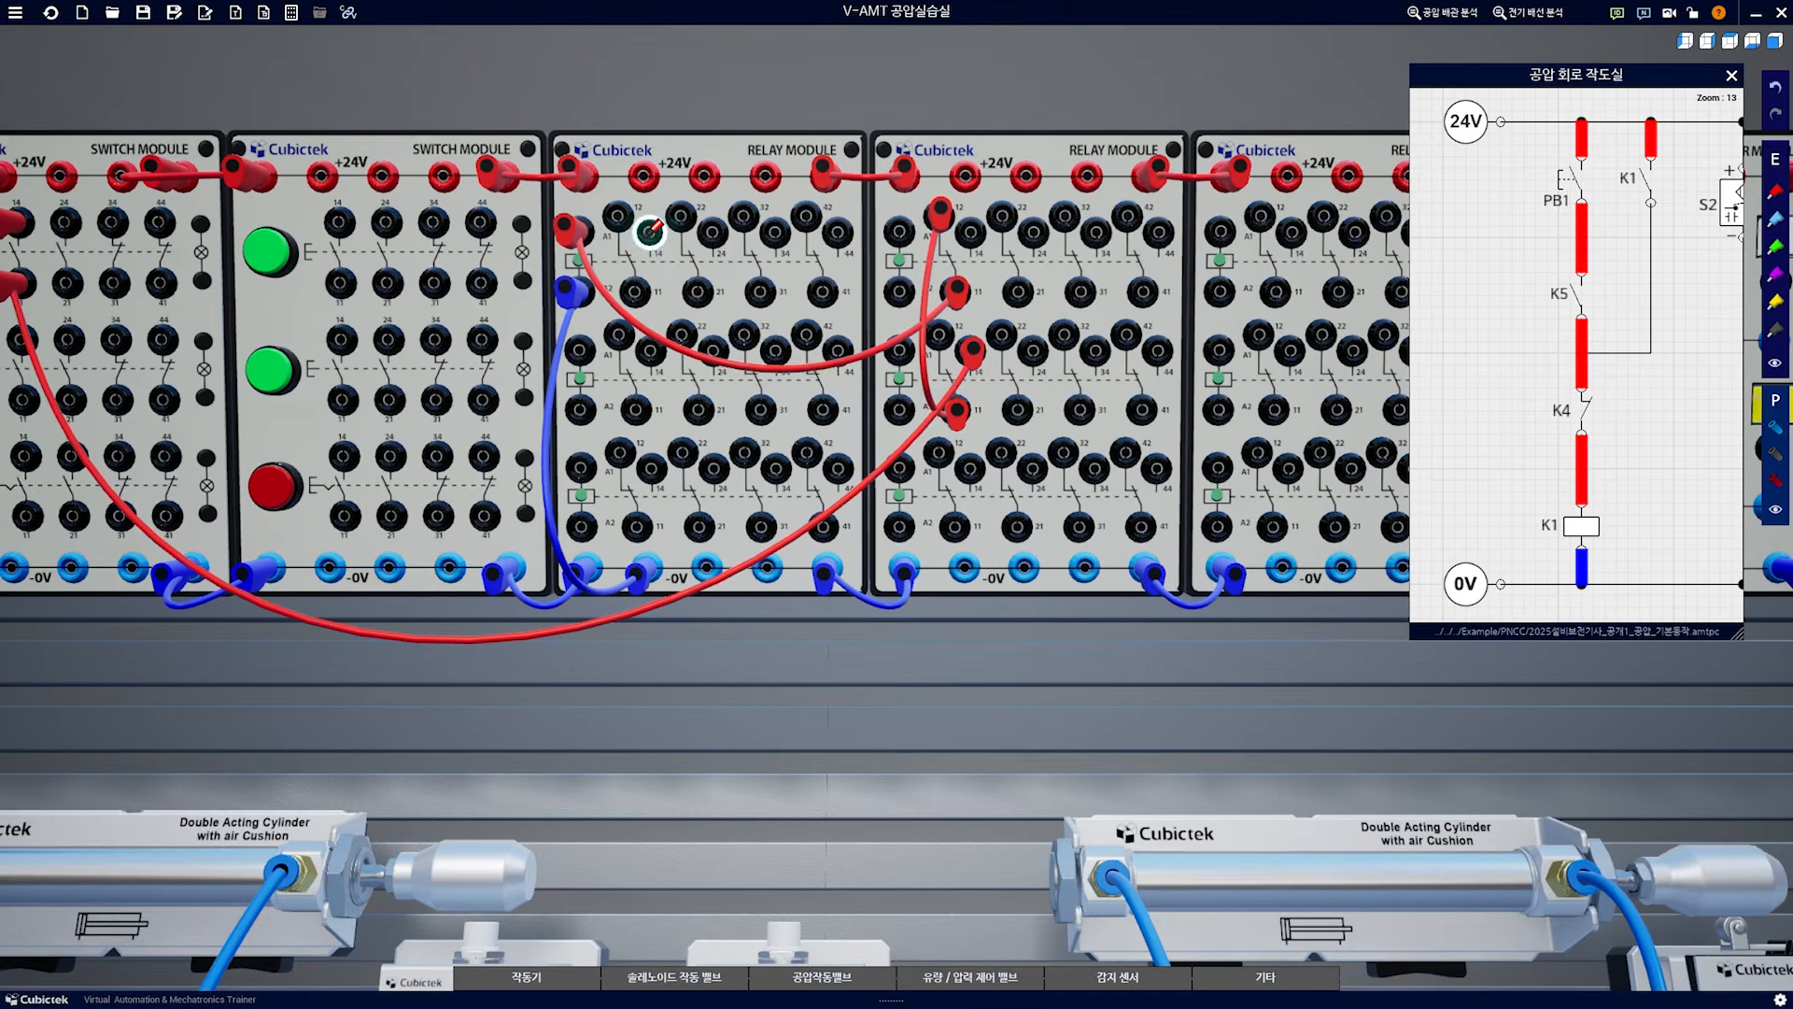
# Wire +24V to K1's contact terminal 14 on the first relay module, and start a wire at contact terminal 11
pyautogui.click(643, 175)
pyautogui.click(644, 230)
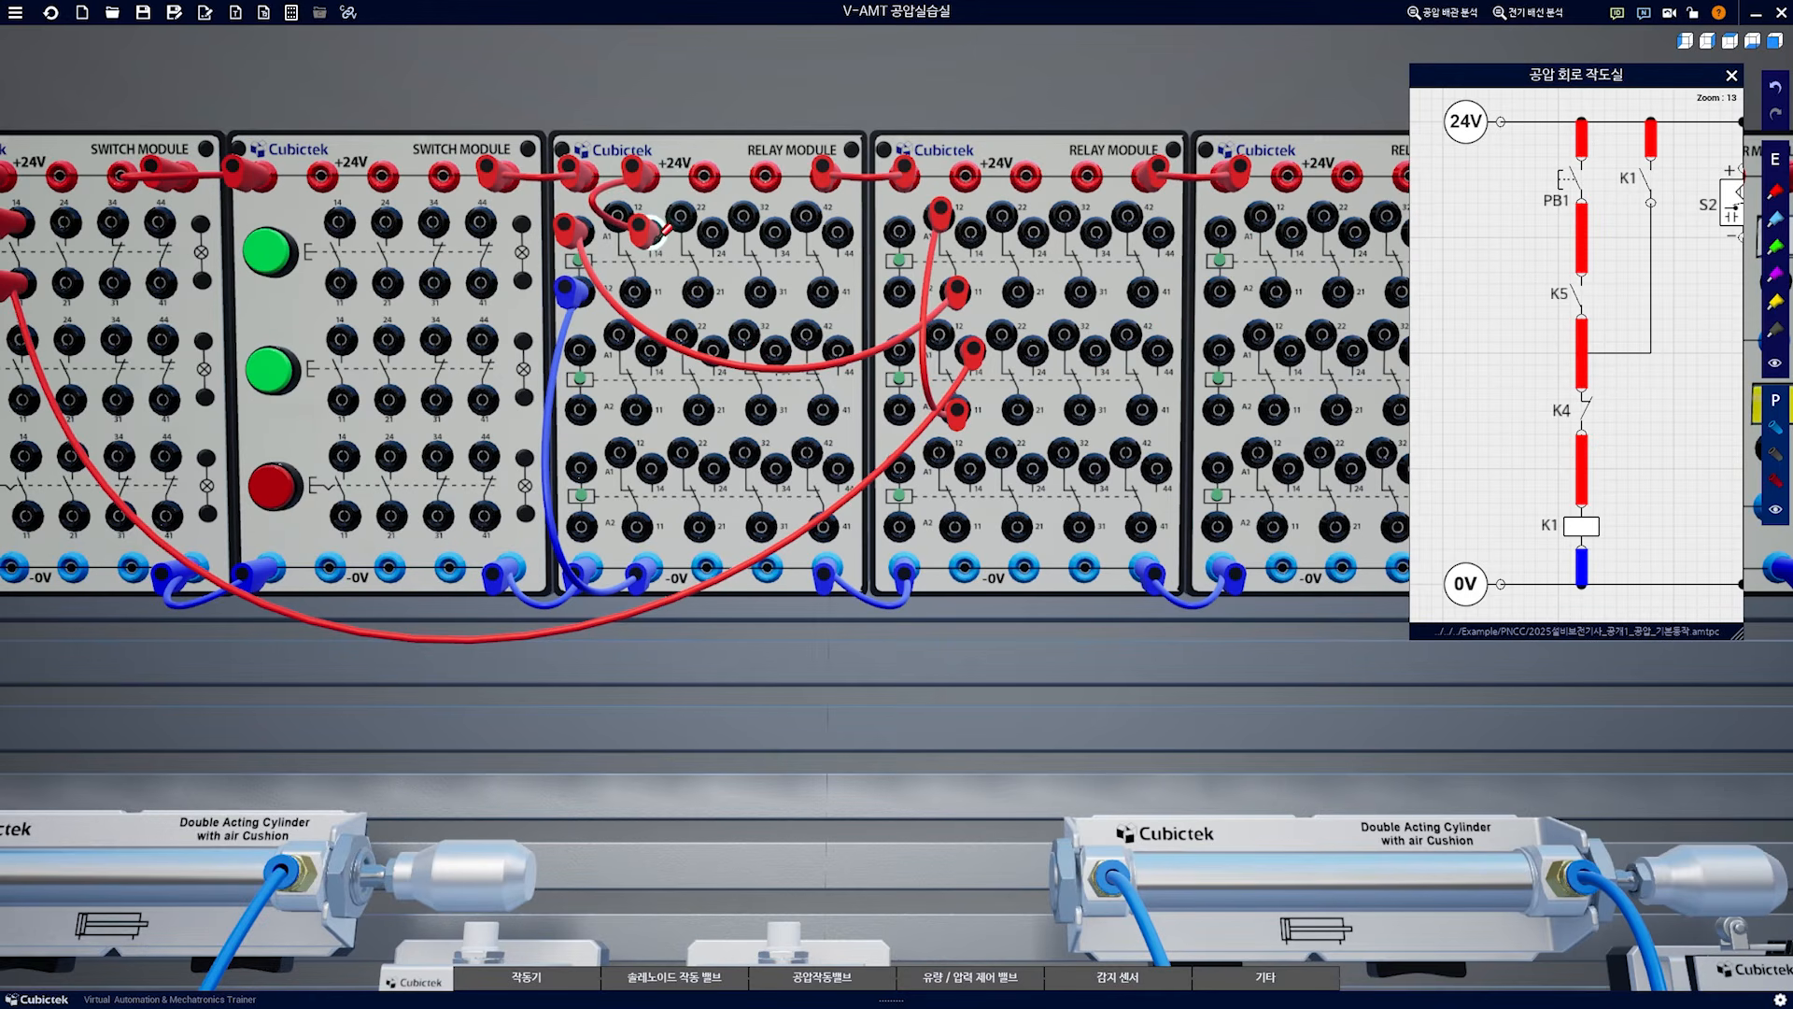
pyautogui.click(634, 290)
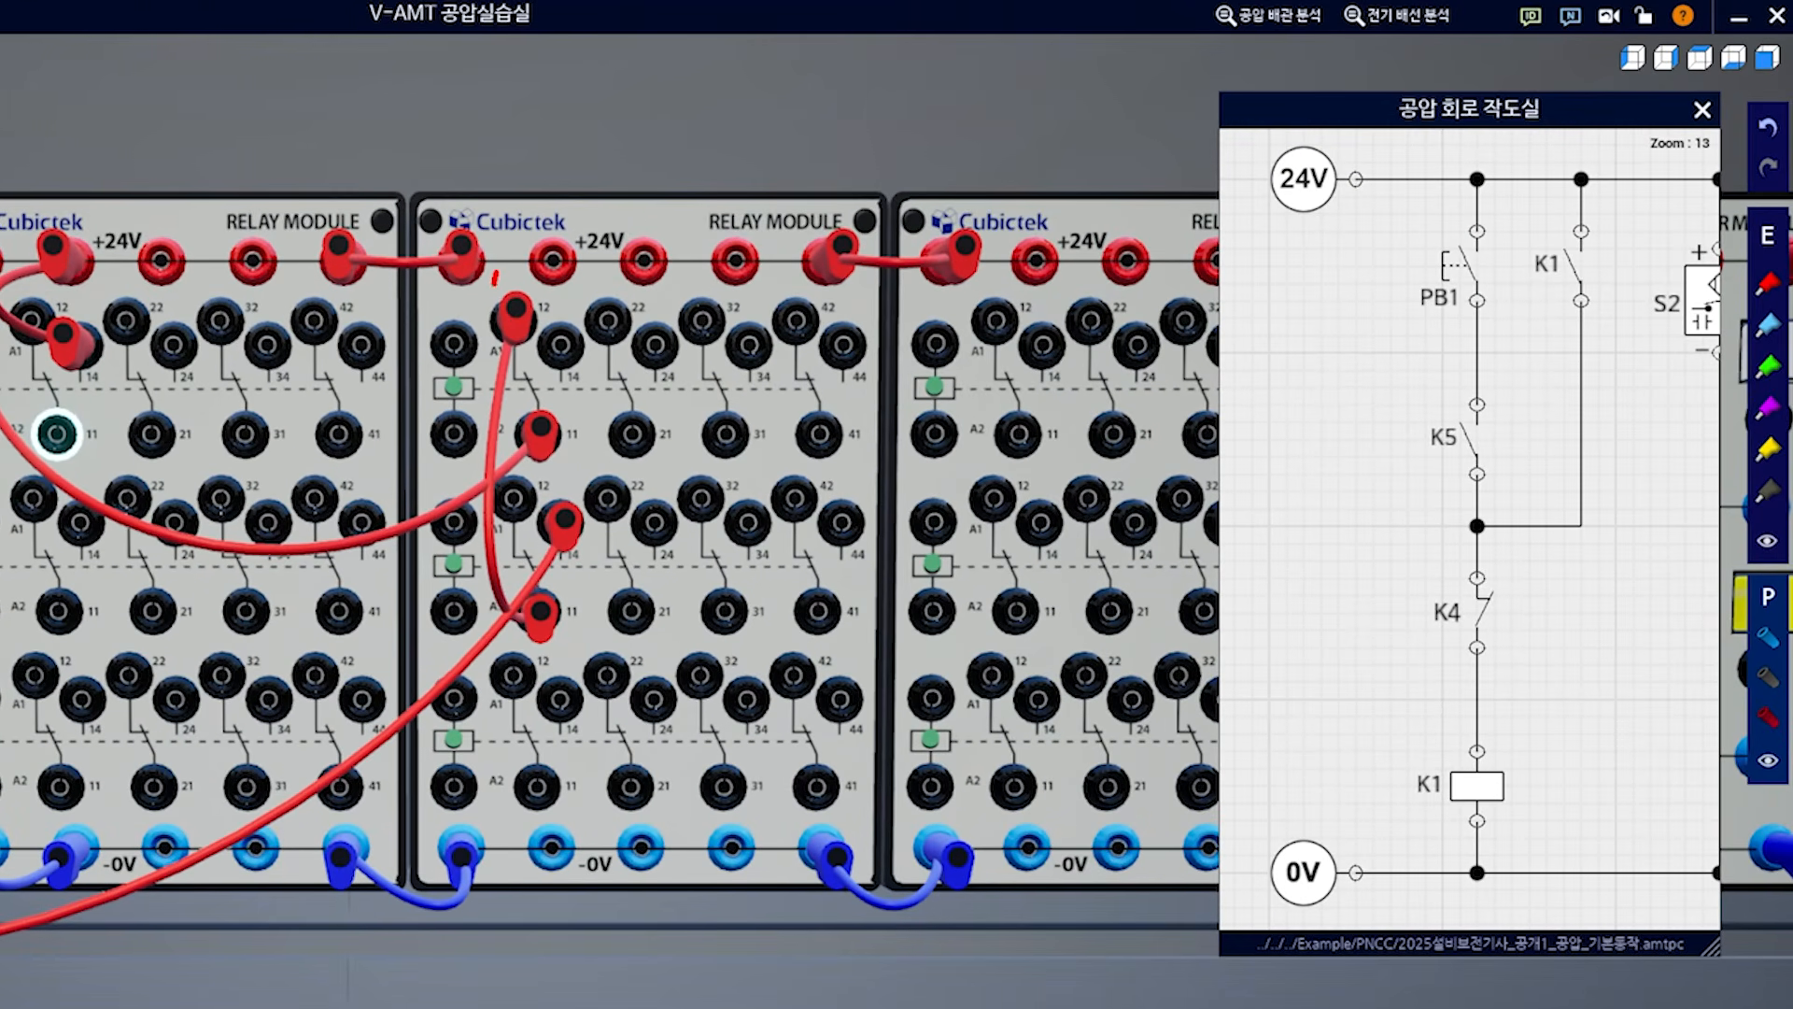
pyautogui.moveTo(495, 280)
pyautogui.mouseDown()
pyautogui.moveTo(476, 581)
pyautogui.moveTo(546, 661)
pyautogui.mouseUp()
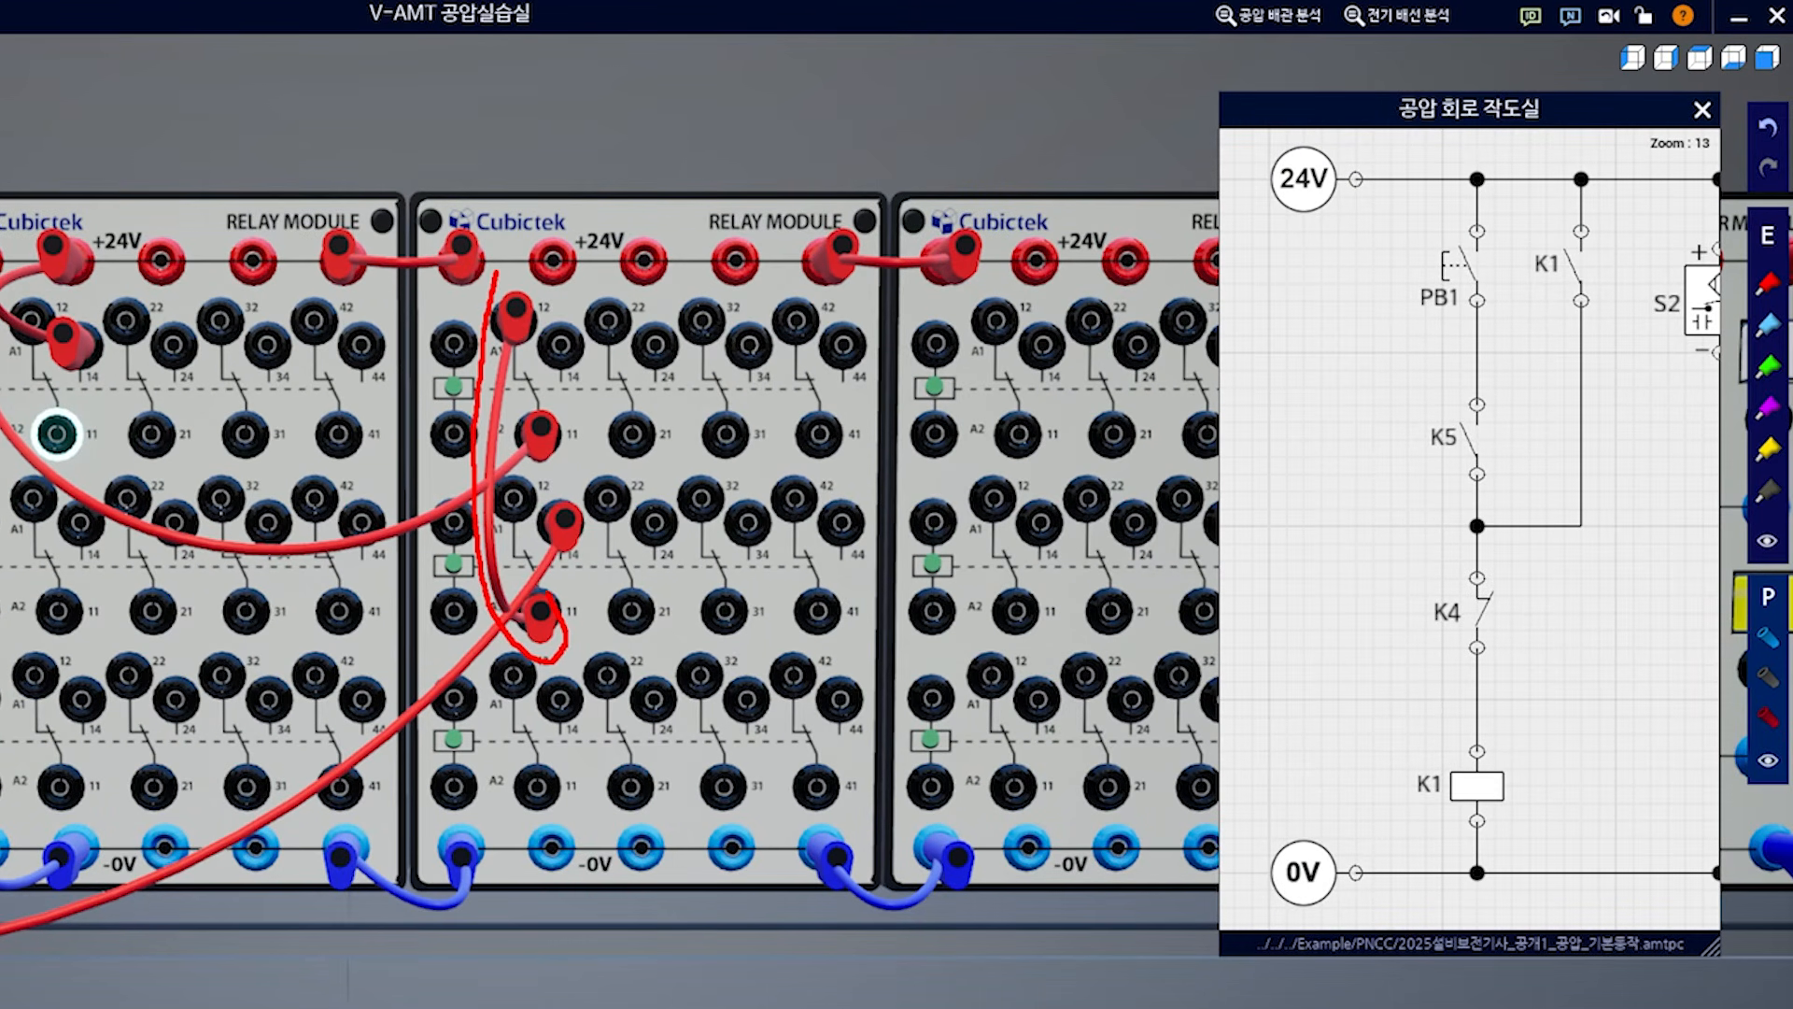
pyautogui.moveTo(552, 597)
pyautogui.mouseDown()
pyautogui.moveTo(510, 528)
pyautogui.moveTo(502, 425)
pyautogui.moveTo(540, 318)
pyautogui.moveTo(512, 260)
pyautogui.mouseUp()
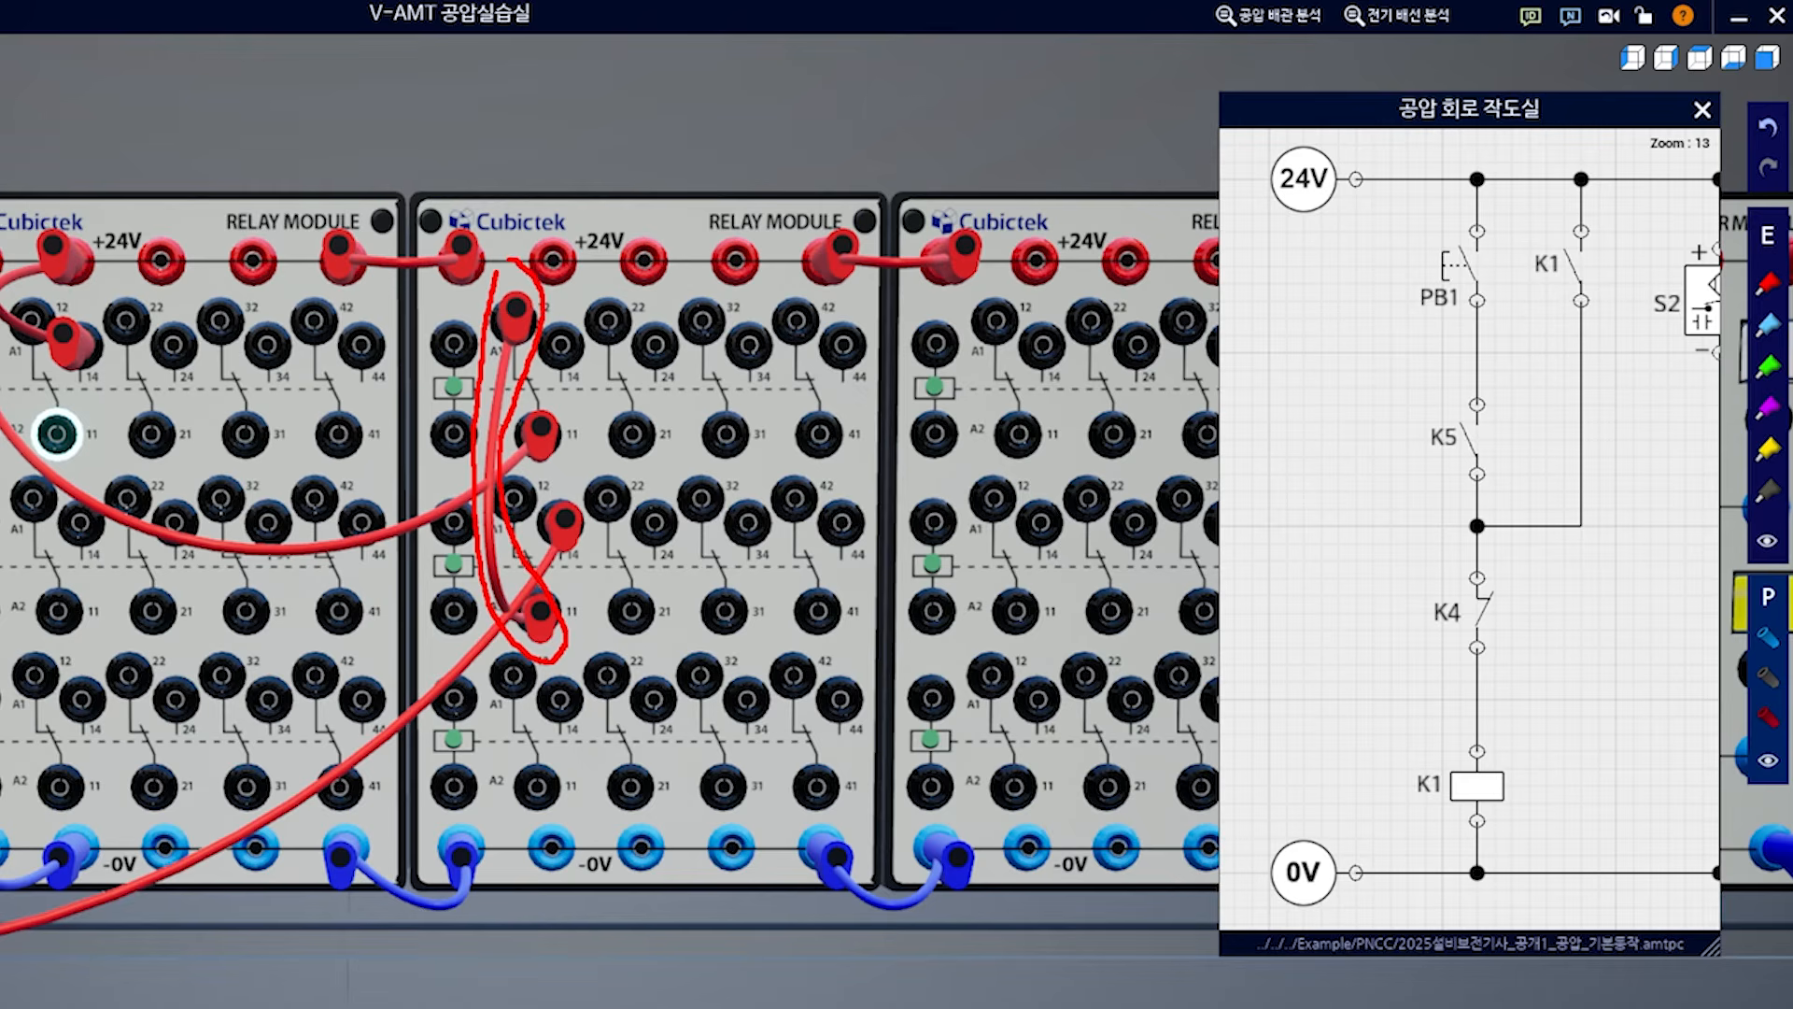
pyautogui.moveTo(599, 548)
pyautogui.mouseDown()
pyautogui.moveTo(773, 463)
pyautogui.moveTo(861, 481)
pyautogui.moveTo(822, 499)
pyautogui.mouseUp()
pyautogui.moveTo(821, 422); pyautogui.dragTo(879, 407)
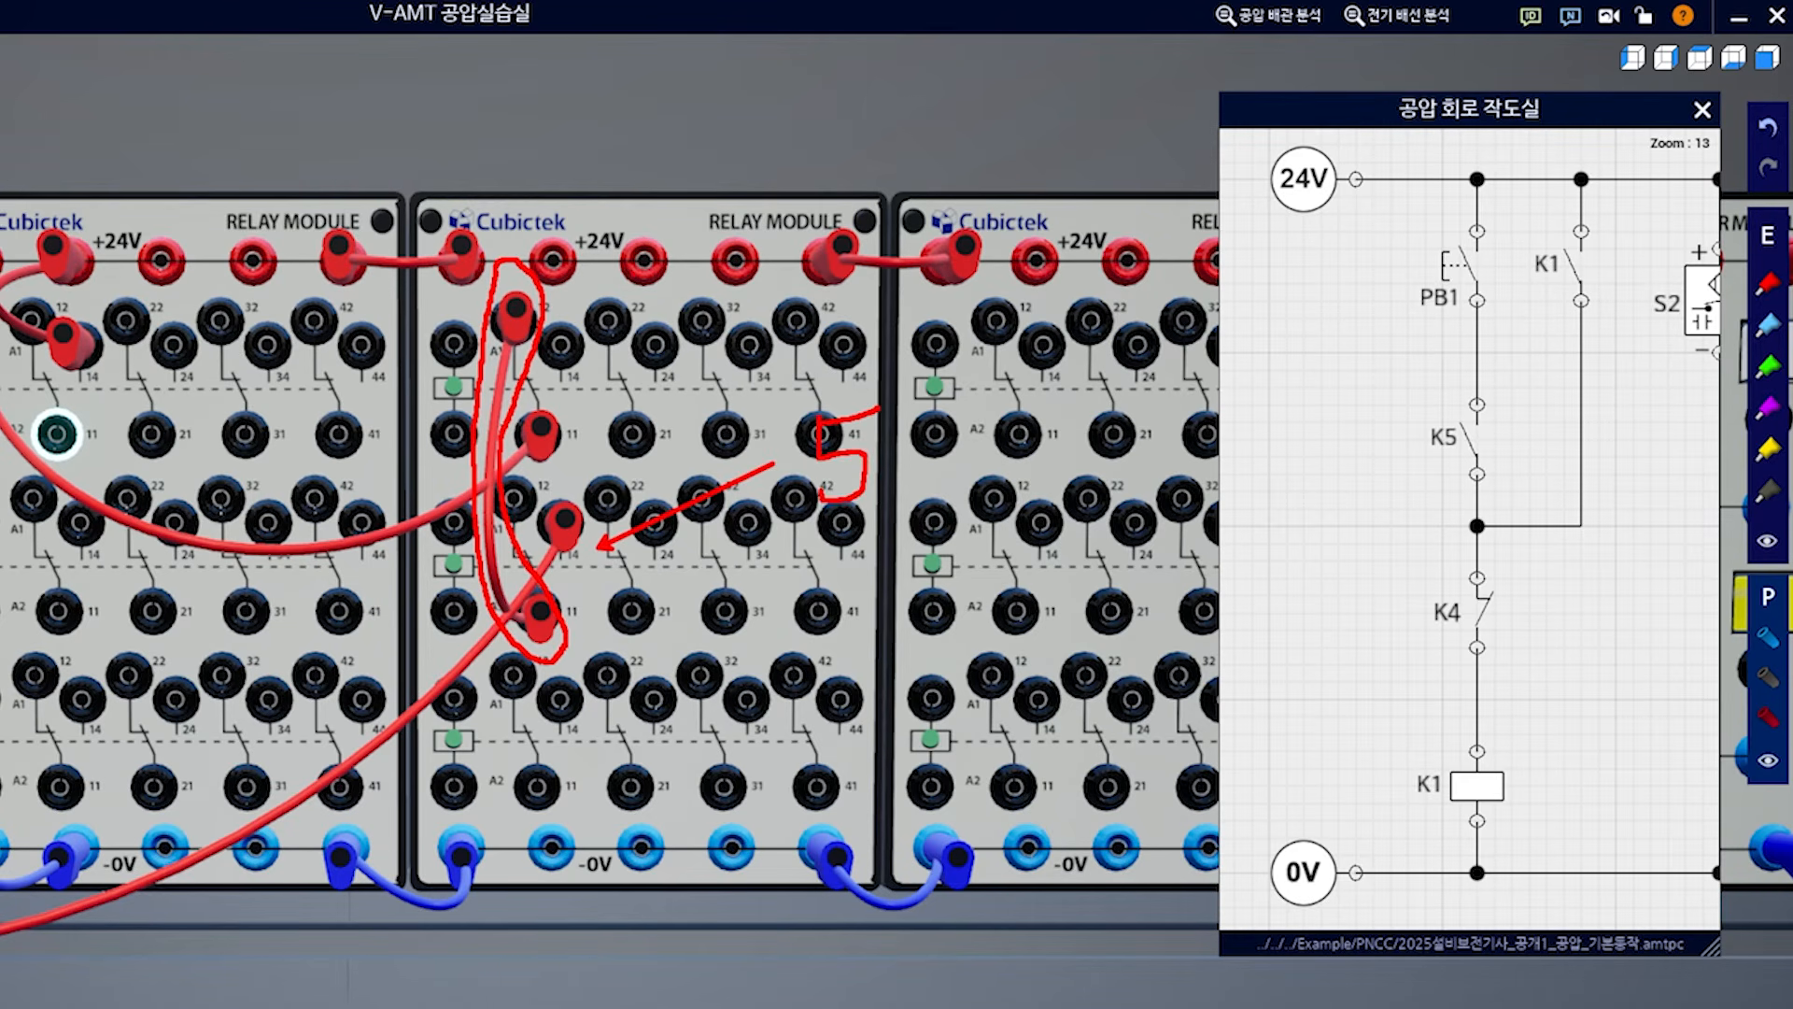
pyautogui.moveTo(650, 236); pyautogui.dragTo(573, 291)
pyautogui.moveTo(718, 181); pyautogui.dragTo(575, 290)
pyautogui.moveTo(772, 102)
pyautogui.mouseDown()
pyautogui.moveTo(847, 137)
pyautogui.moveTo(818, 191)
pyautogui.mouseUp()
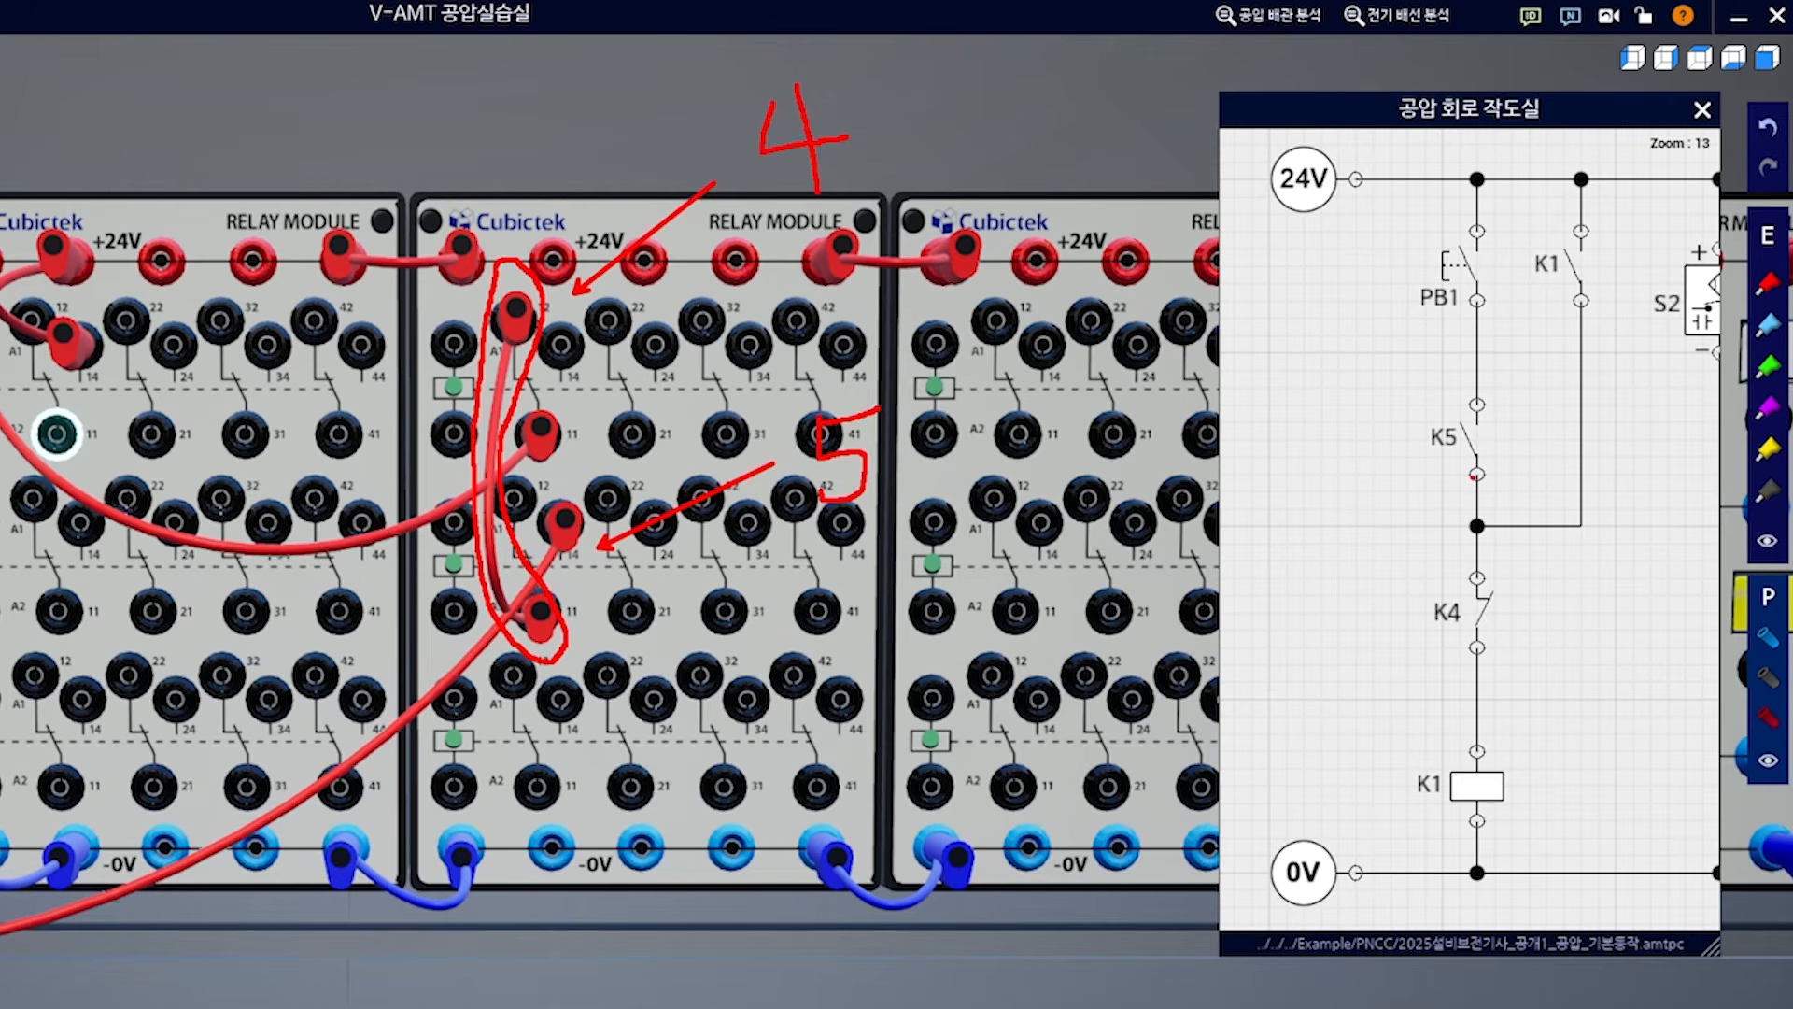
pyautogui.moveTo(1473, 476)
pyautogui.mouseDown()
pyautogui.moveTo(1476, 577)
pyautogui.moveTo(1551, 524)
pyautogui.mouseUp()
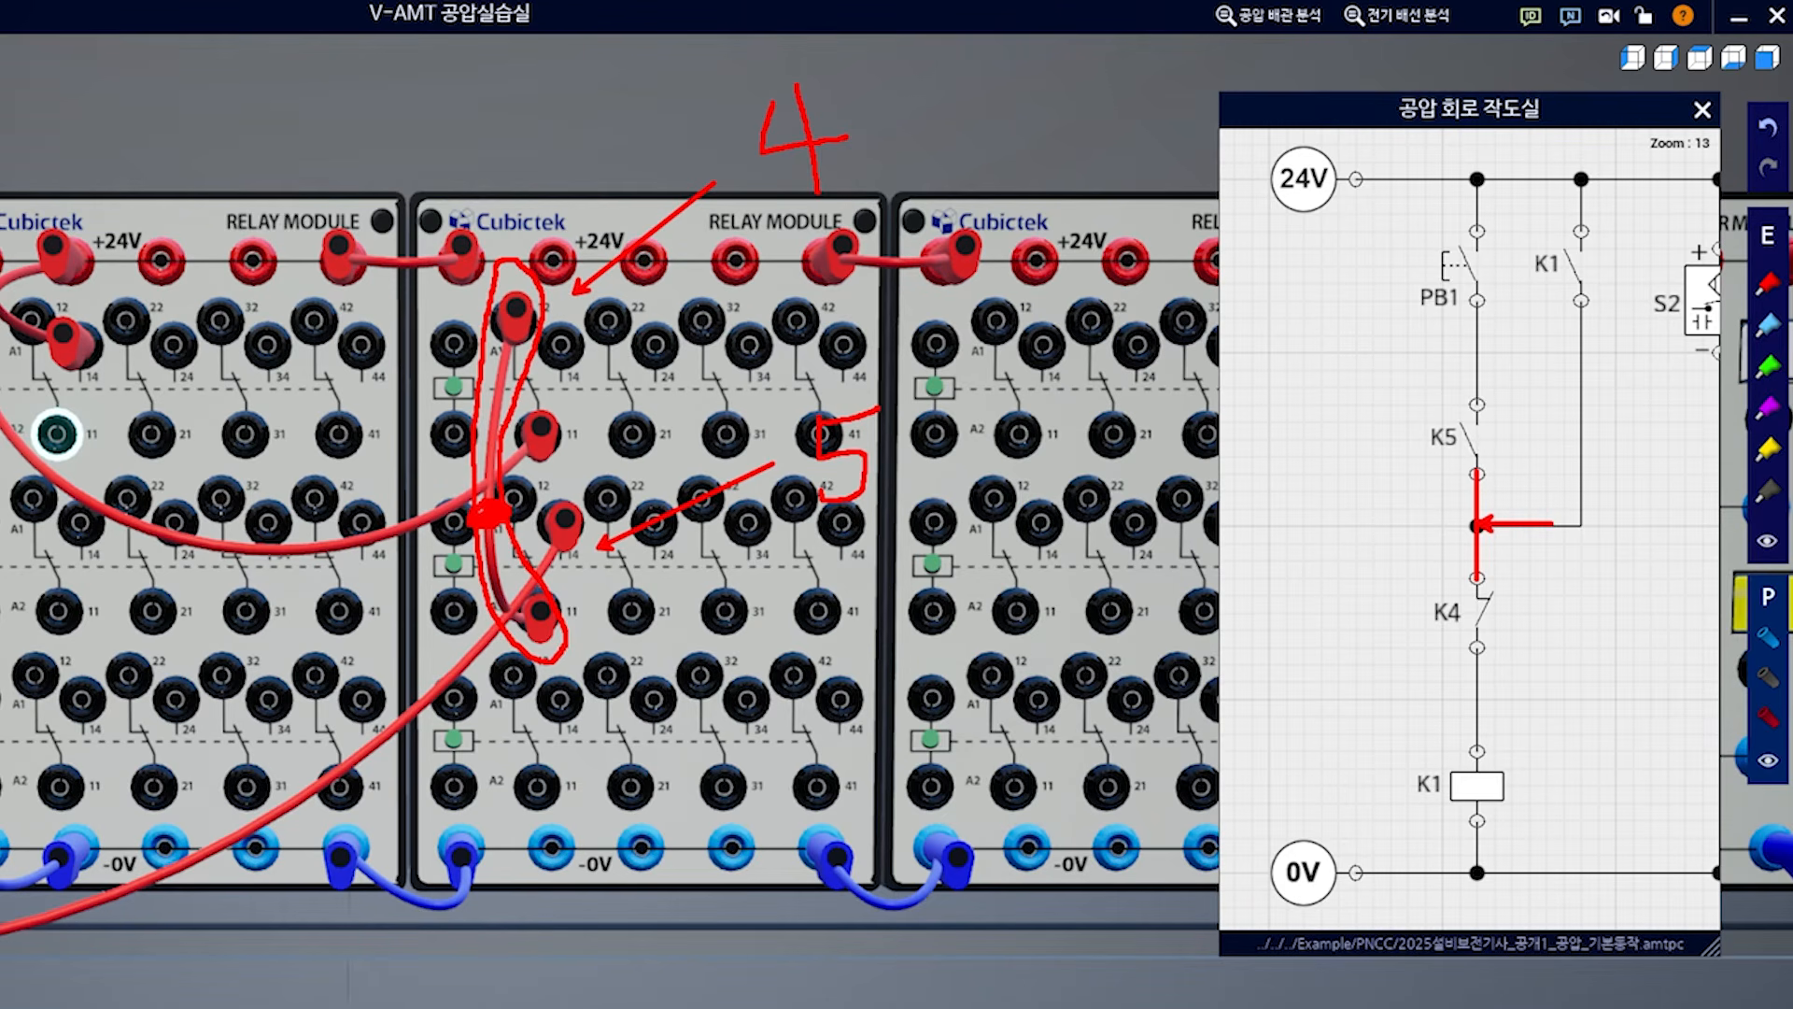
pyautogui.hotkey('ctrl', 'z')
pyautogui.hotkey('ctrl', 'z')
pyautogui.hotkey('ctrl', 'z')
pyautogui.moveTo(1483, 480); pyautogui.dragTo(1623, 489)
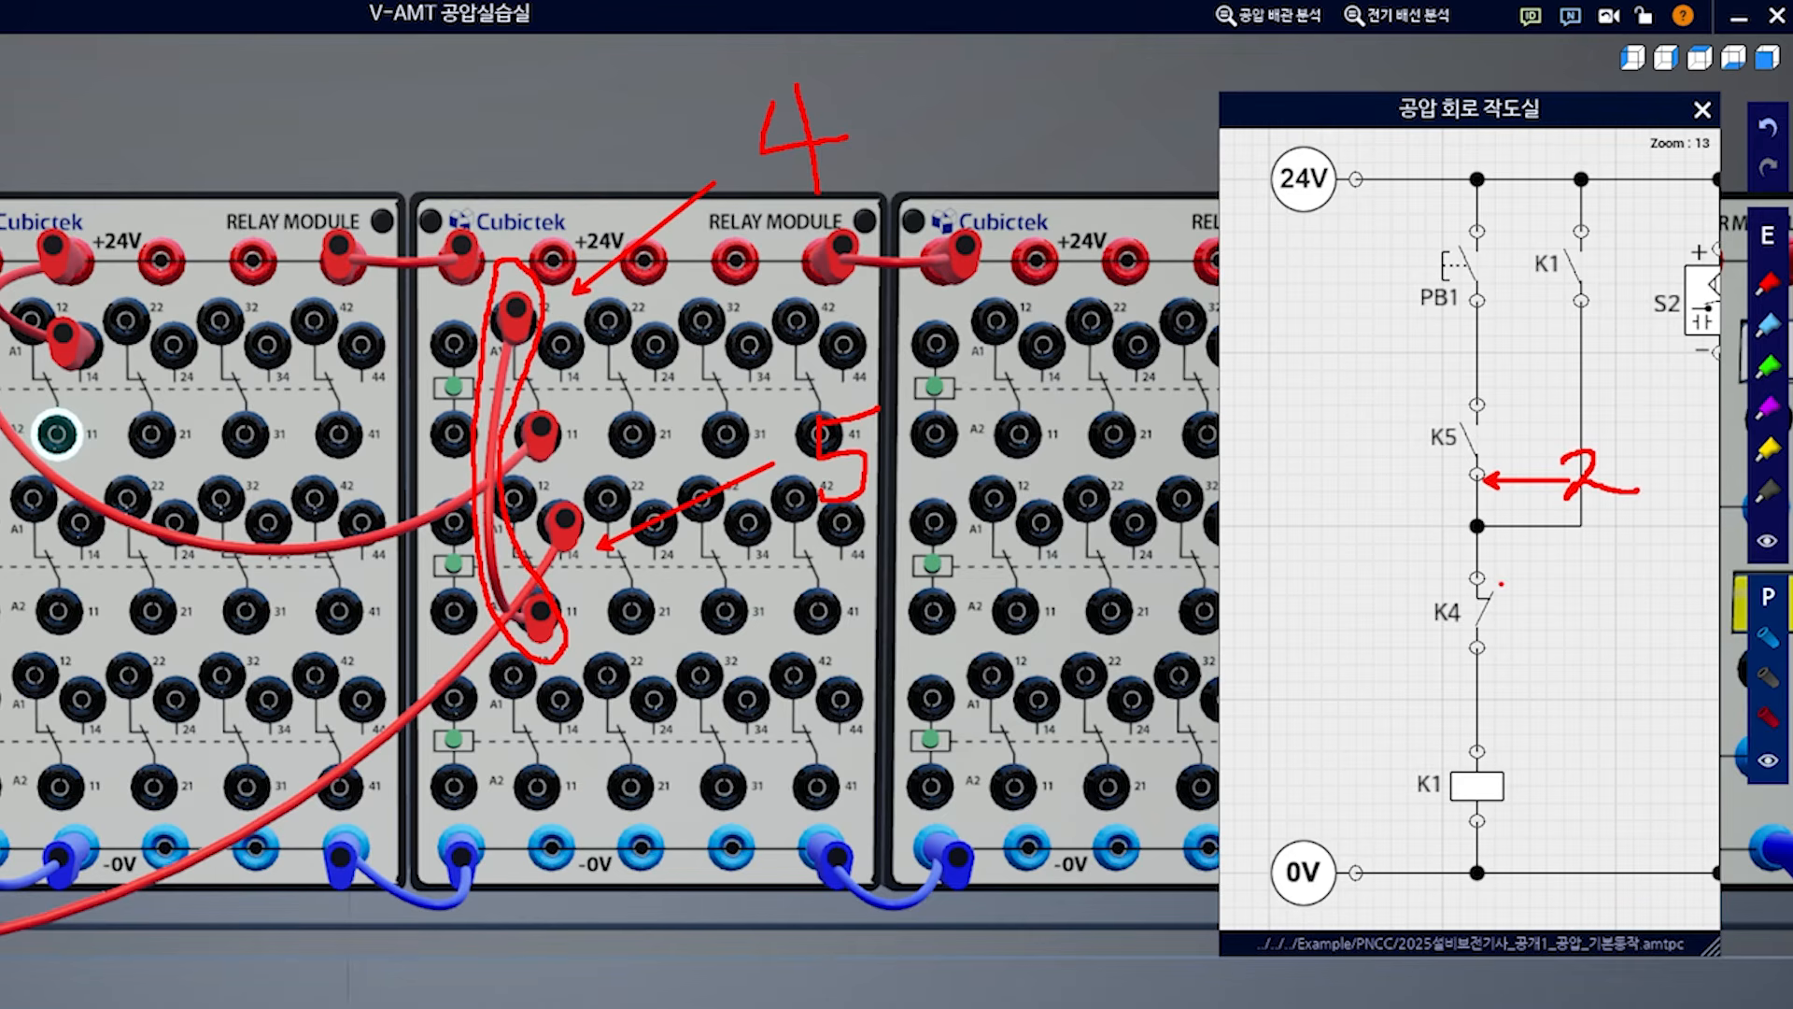
pyautogui.moveTo(1502, 576); pyautogui.dragTo(1639, 592)
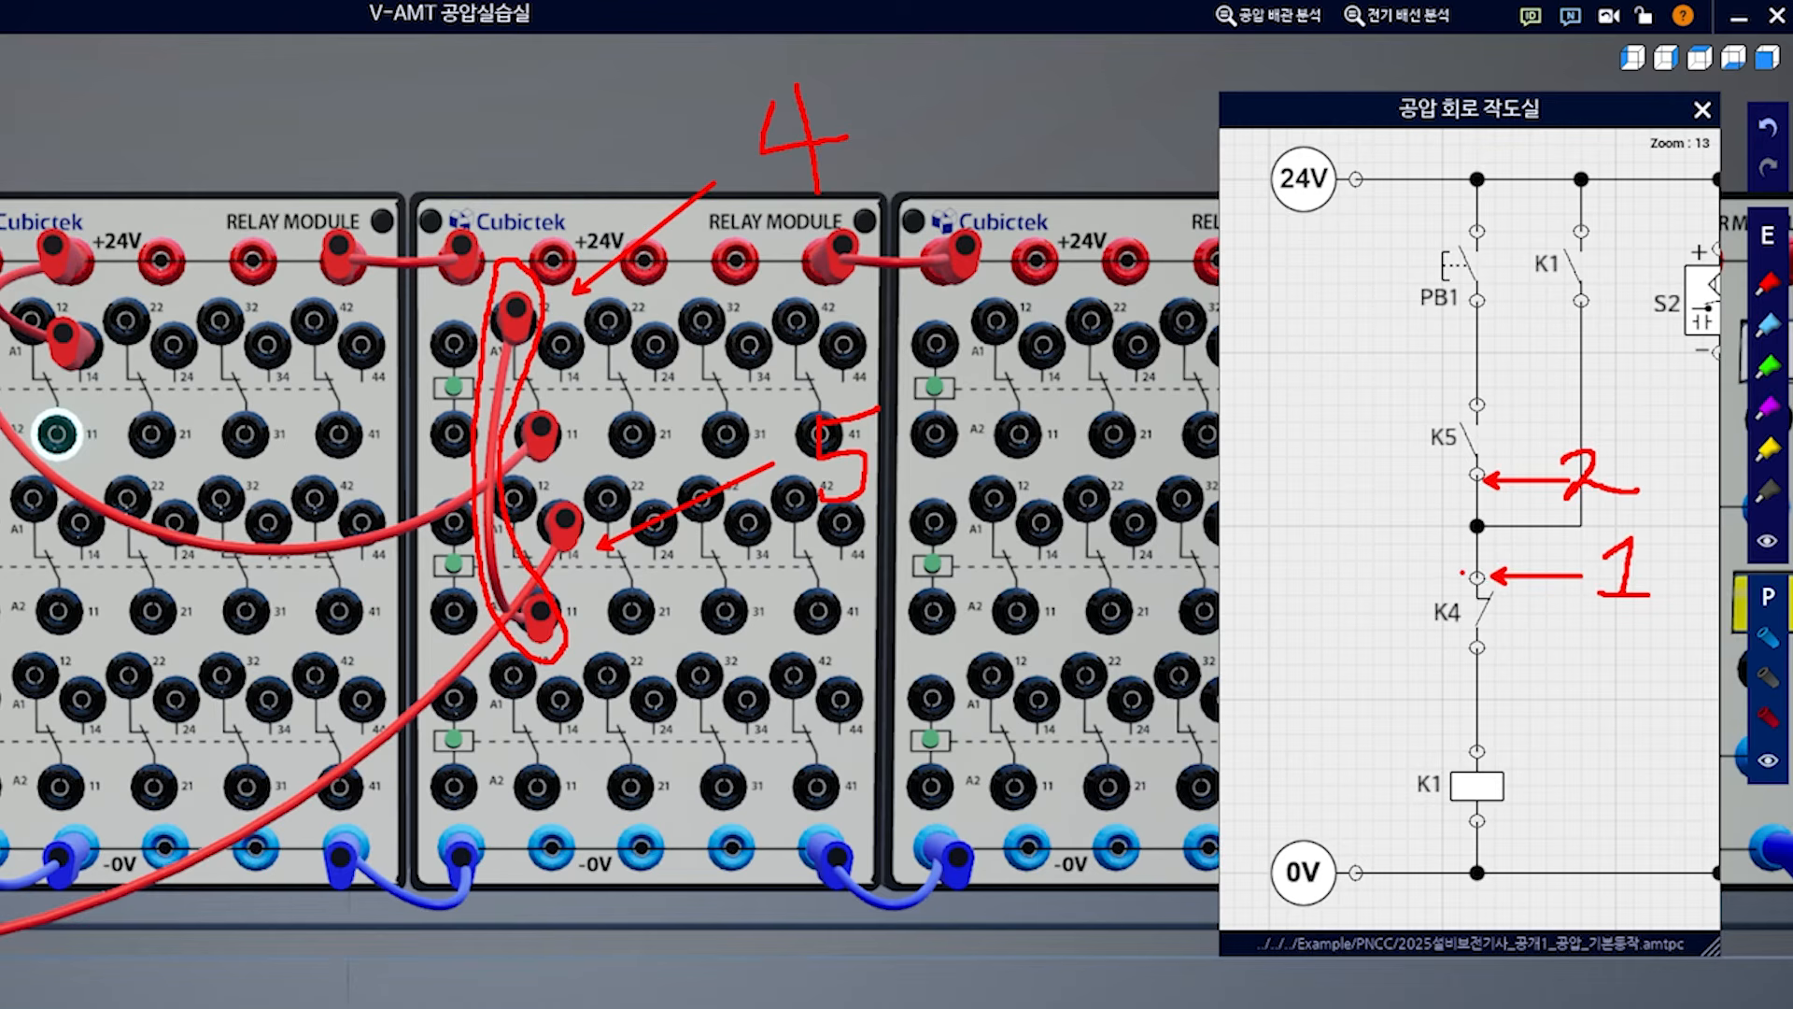
pyautogui.moveTo(1465, 562)
pyautogui.mouseDown()
pyautogui.moveTo(1479, 576)
pyautogui.moveTo(1496, 563)
pyautogui.mouseUp()
pyautogui.moveTo(1473, 463); pyautogui.dragTo(1503, 455)
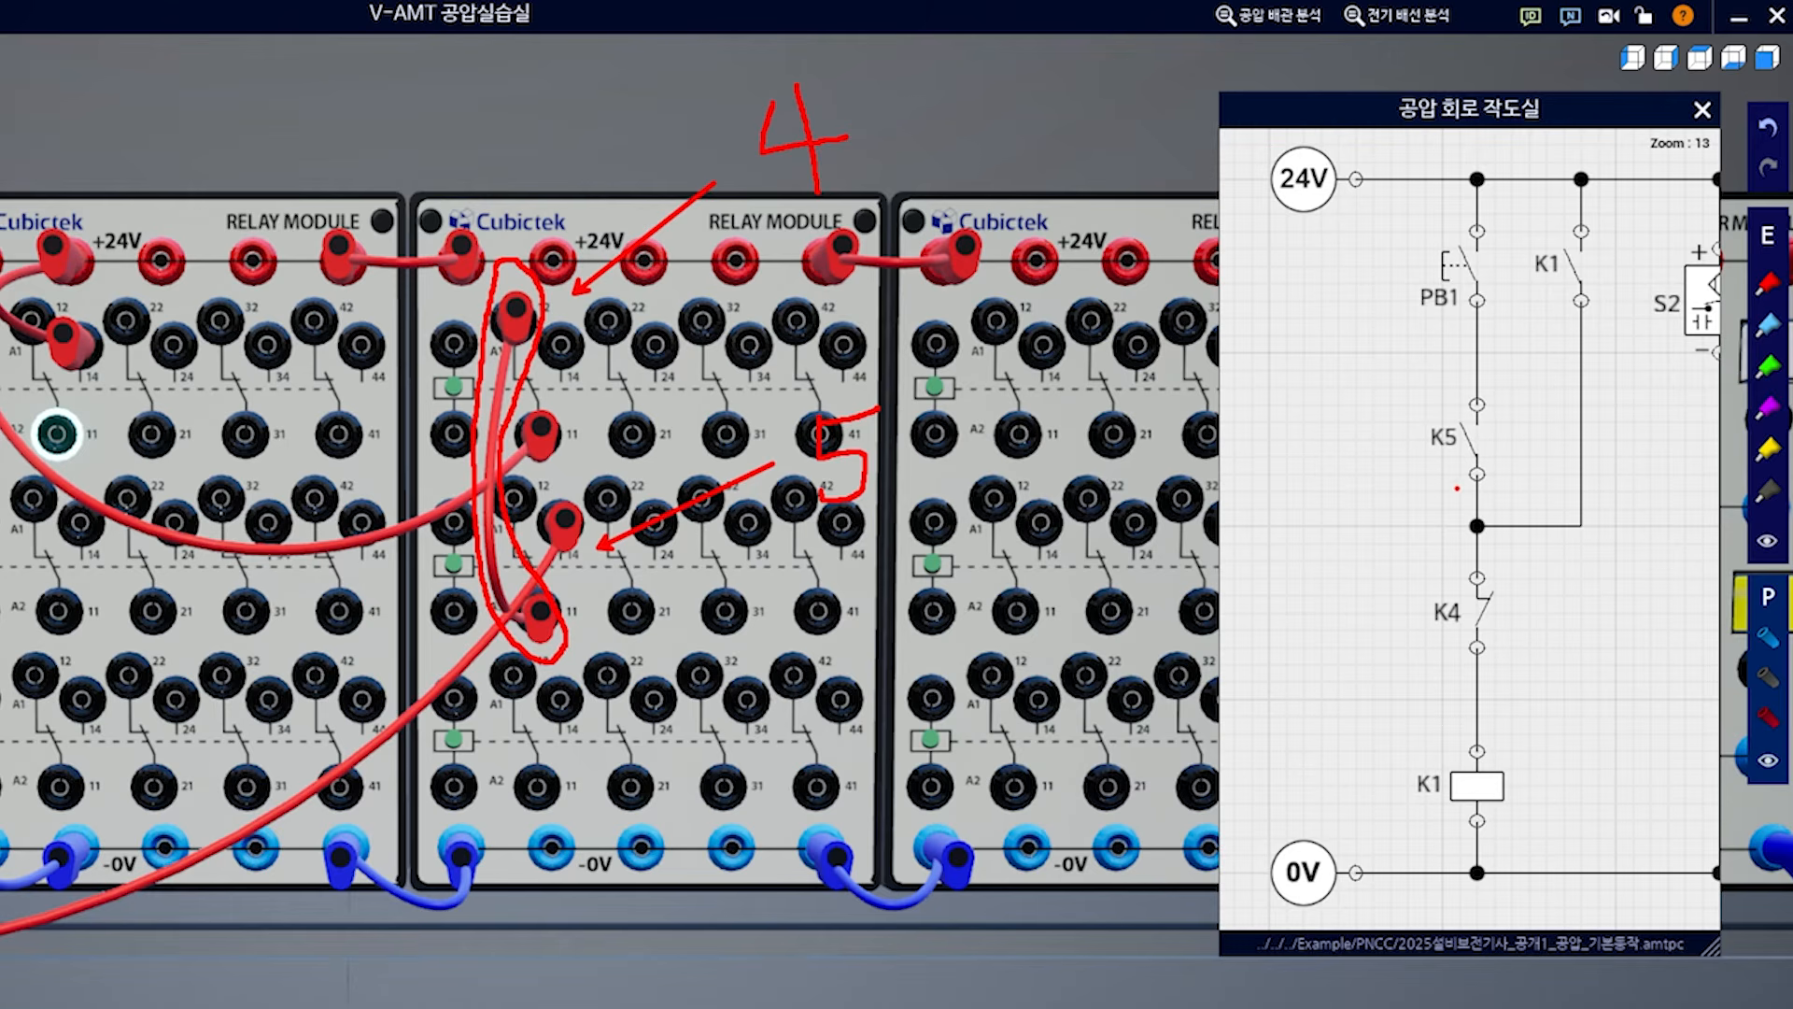
pyautogui.moveTo(1415, 581); pyautogui.dragTo(1521, 646)
pyautogui.moveTo(1478, 576); pyautogui.dragTo(1476, 572)
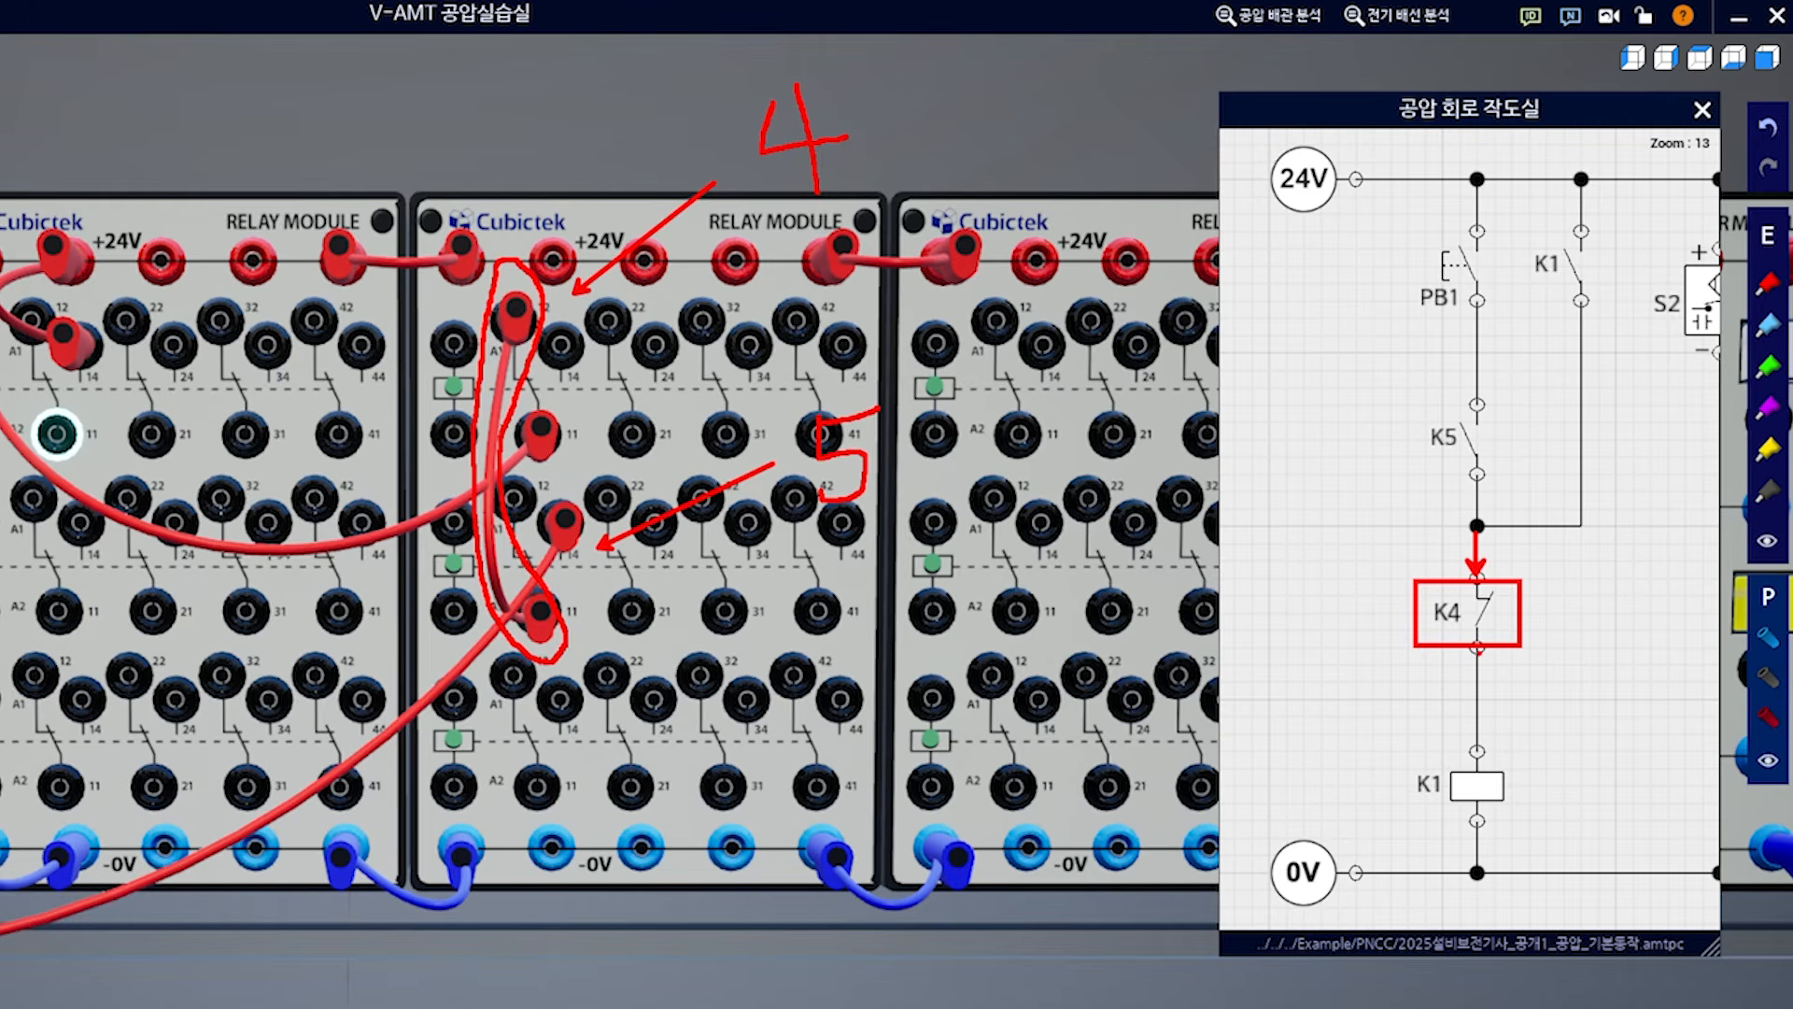
pyautogui.moveTo(1472, 701); pyautogui.dragTo(1478, 654)
pyautogui.moveTo(1442, 557); pyautogui.dragTo(1459, 566)
pyautogui.moveTo(1320, 487); pyautogui.dragTo(1324, 568)
pyautogui.moveTo(1342, 453)
pyautogui.mouseDown()
pyautogui.moveTo(1360, 472)
pyautogui.moveTo(1346, 521)
pyautogui.moveTo(1378, 516)
pyautogui.mouseUp()
pyautogui.moveTo(1365, 448); pyautogui.dragTo(1379, 518)
pyautogui.moveTo(1378, 485)
pyautogui.mouseDown()
pyautogui.moveTo(1402, 476)
pyautogui.moveTo(1414, 423)
pyautogui.moveTo(1427, 465)
pyautogui.moveTo(1474, 467)
pyautogui.mouseUp()
pyautogui.moveTo(1438, 499); pyautogui.dragTo(1476, 525)
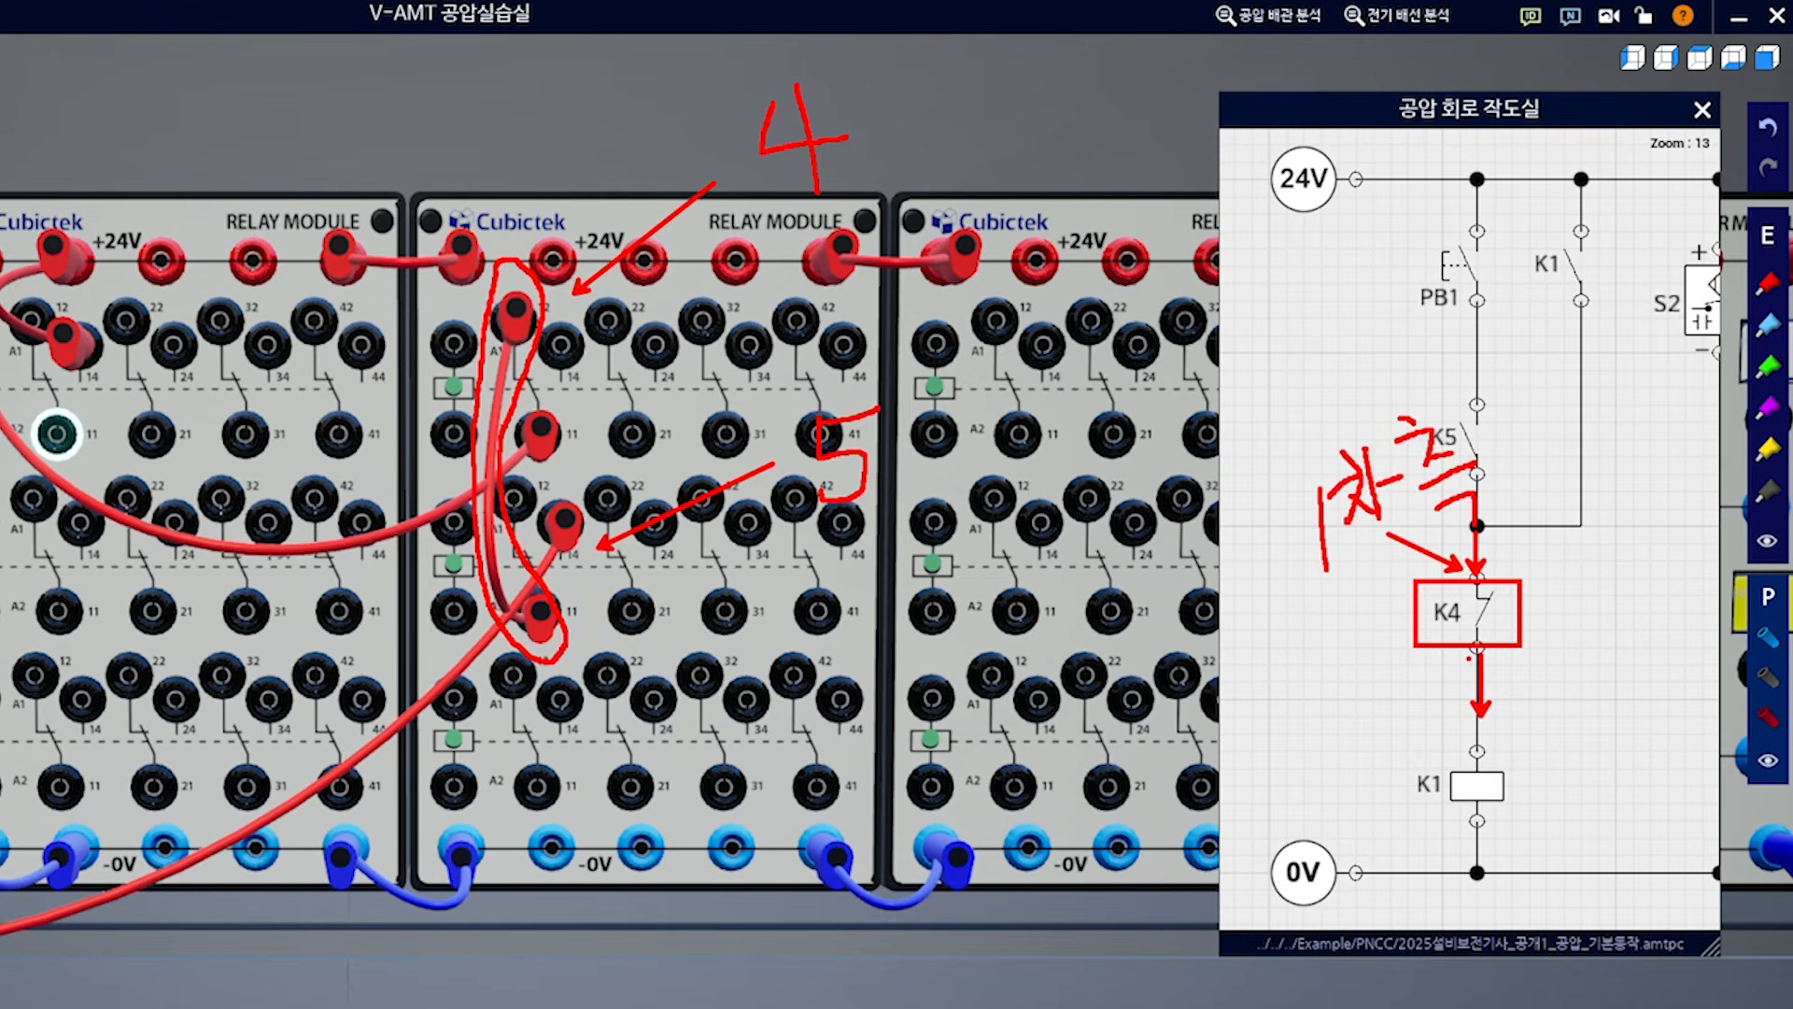
pyautogui.moveTo(1412, 702)
pyautogui.mouseDown()
pyautogui.moveTo(1464, 659)
pyautogui.moveTo(1462, 678)
pyautogui.mouseUp()
pyautogui.moveTo(1296, 717); pyautogui.dragTo(1349, 758)
pyautogui.moveTo(1334, 694)
pyautogui.mouseDown()
pyautogui.moveTo(1353, 754)
pyautogui.moveTo(1400, 756)
pyautogui.mouseUp()
pyautogui.moveTo(1394, 734); pyautogui.dragTo(1413, 727)
pyautogui.moveTo(1435, 700); pyautogui.dragTo(1449, 705)
pyautogui.moveTo(1424, 721); pyautogui.dragTo(1461, 725)
pyautogui.moveTo(1429, 749); pyautogui.dragTo(1463, 744)
pyautogui.moveTo(1429, 767); pyautogui.dragTo(1443, 804)
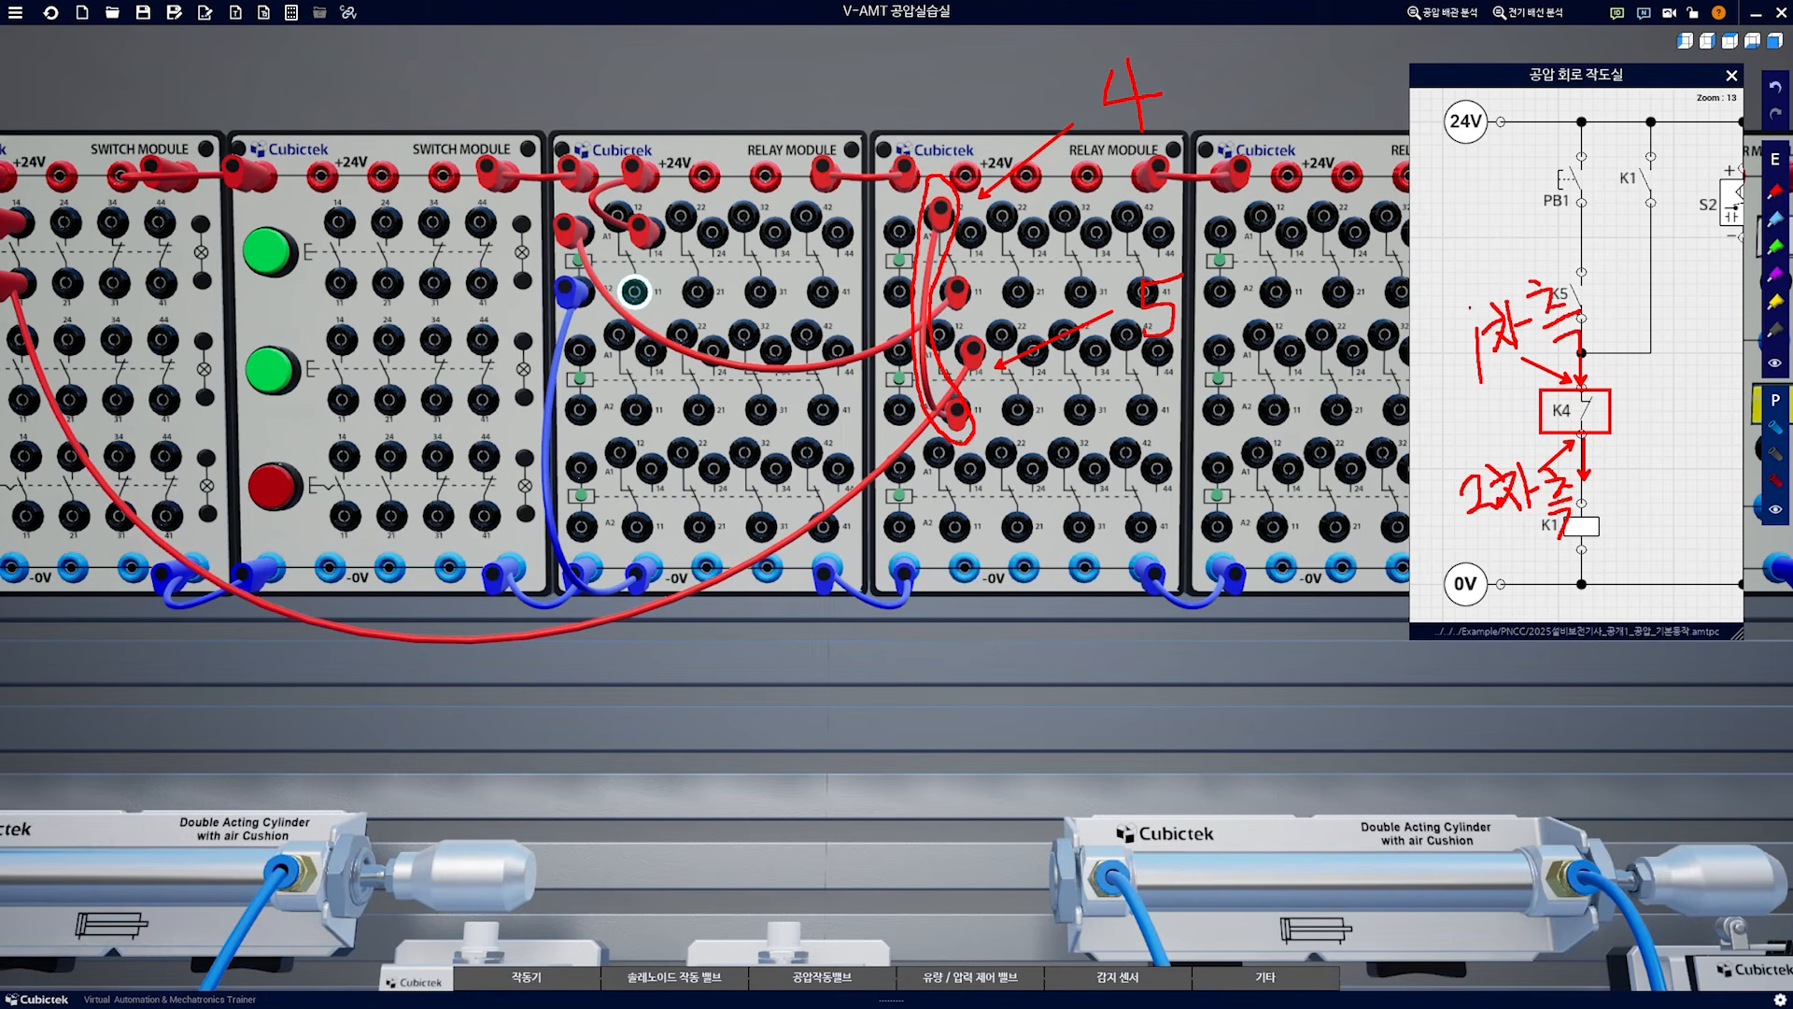
pyautogui.moveTo(1420, 275); pyautogui.dragTo(1614, 385)
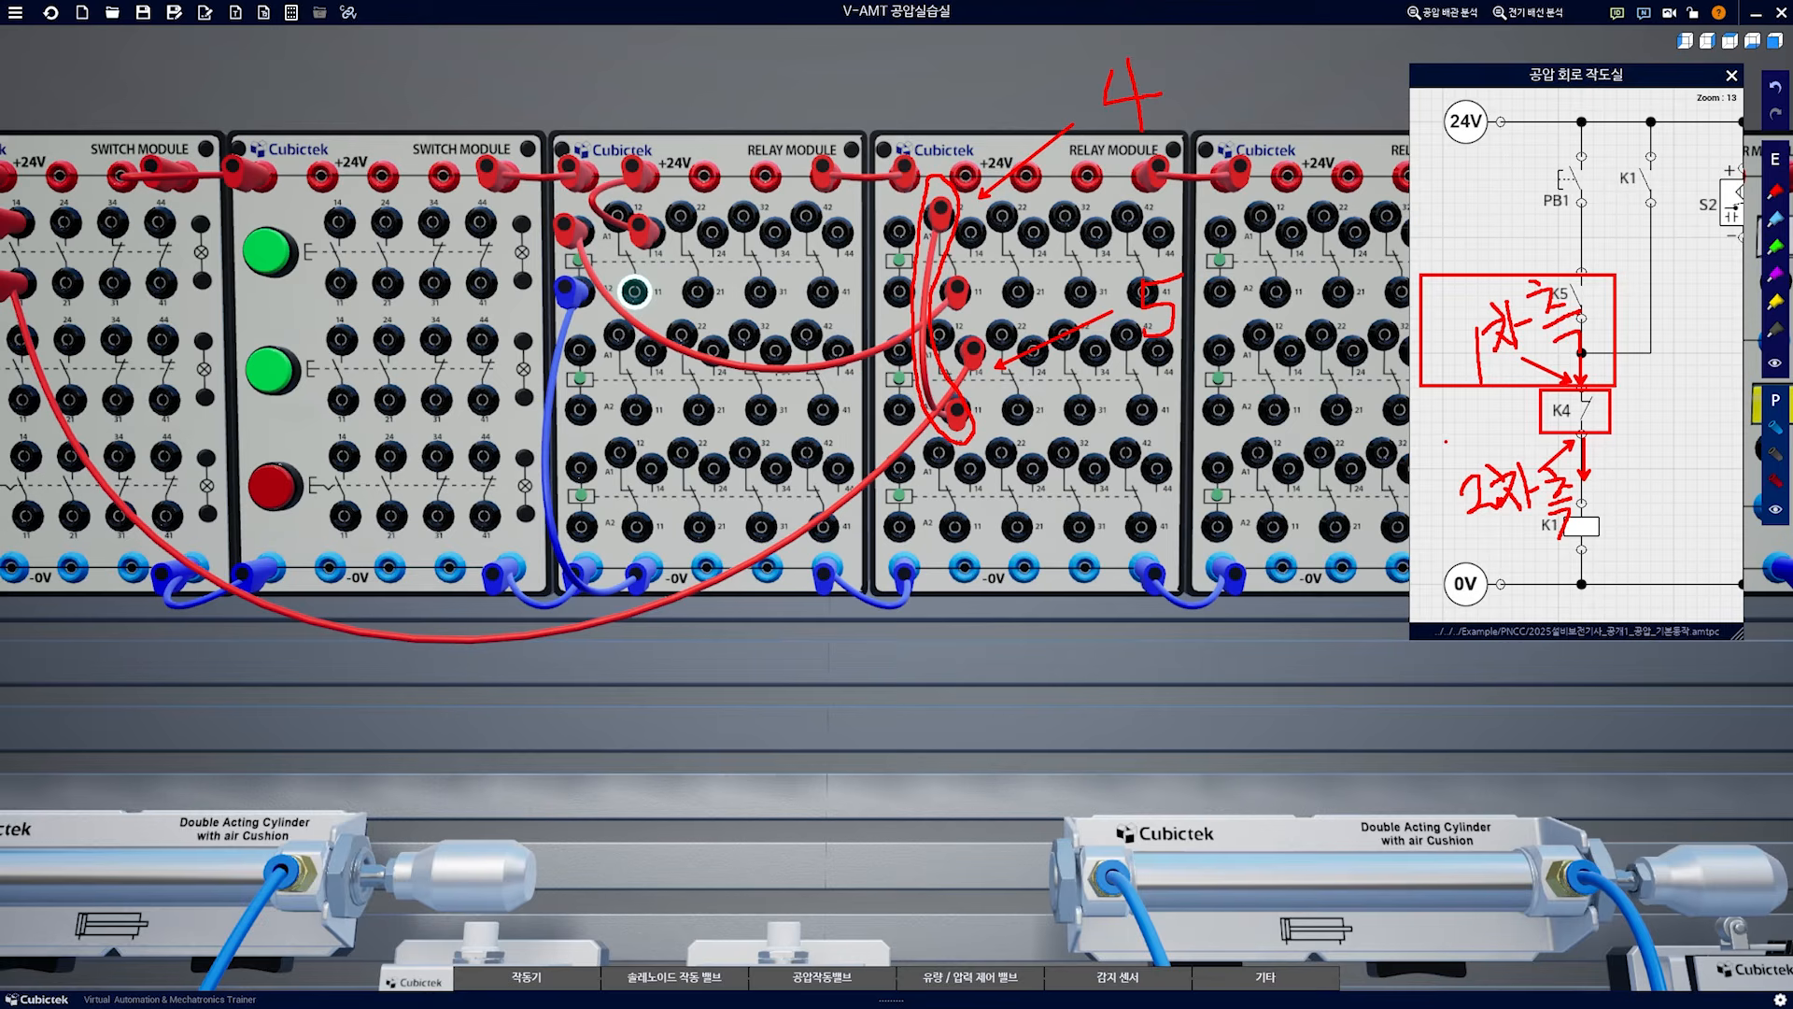
pyautogui.moveTo(1446, 442); pyautogui.dragTo(1615, 559)
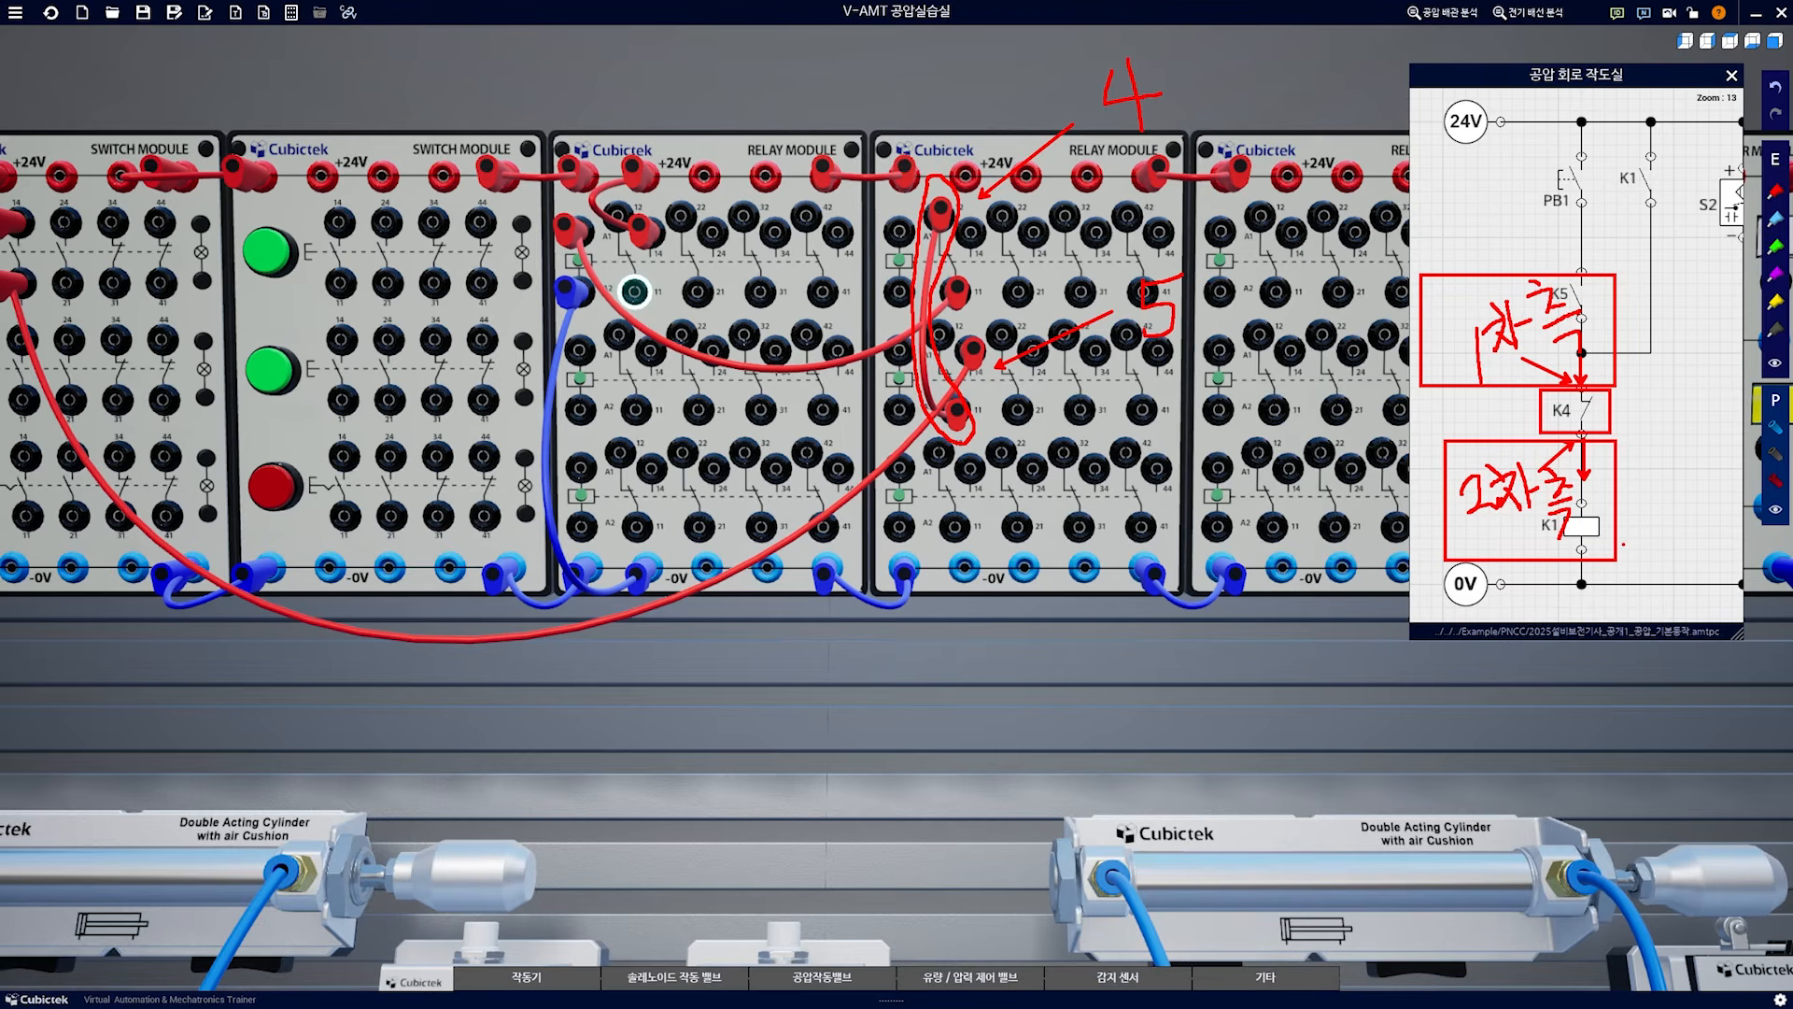
pyautogui.press('Escape')
pyautogui.hotkey('ctrl', '2')
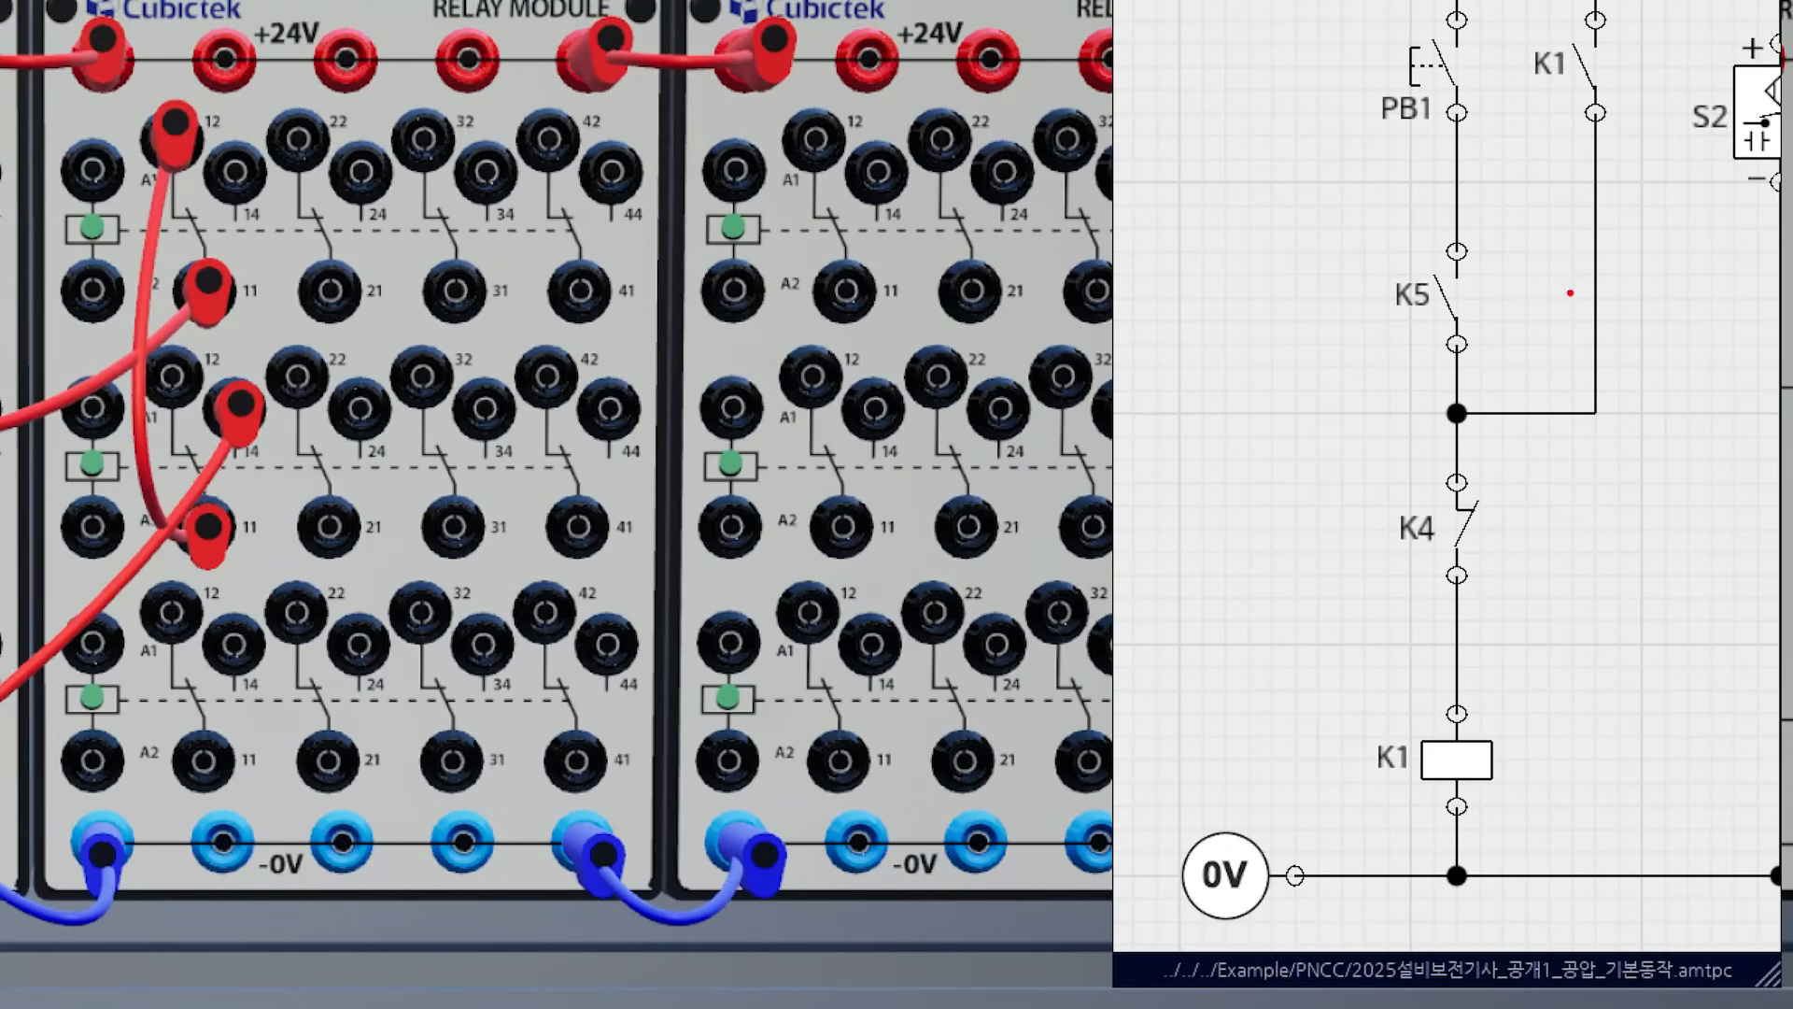
pyautogui.moveTo(1369, 252); pyautogui.dragTo(1495, 342)
pyautogui.moveTo(1453, 248); pyautogui.dragTo(1369, 188)
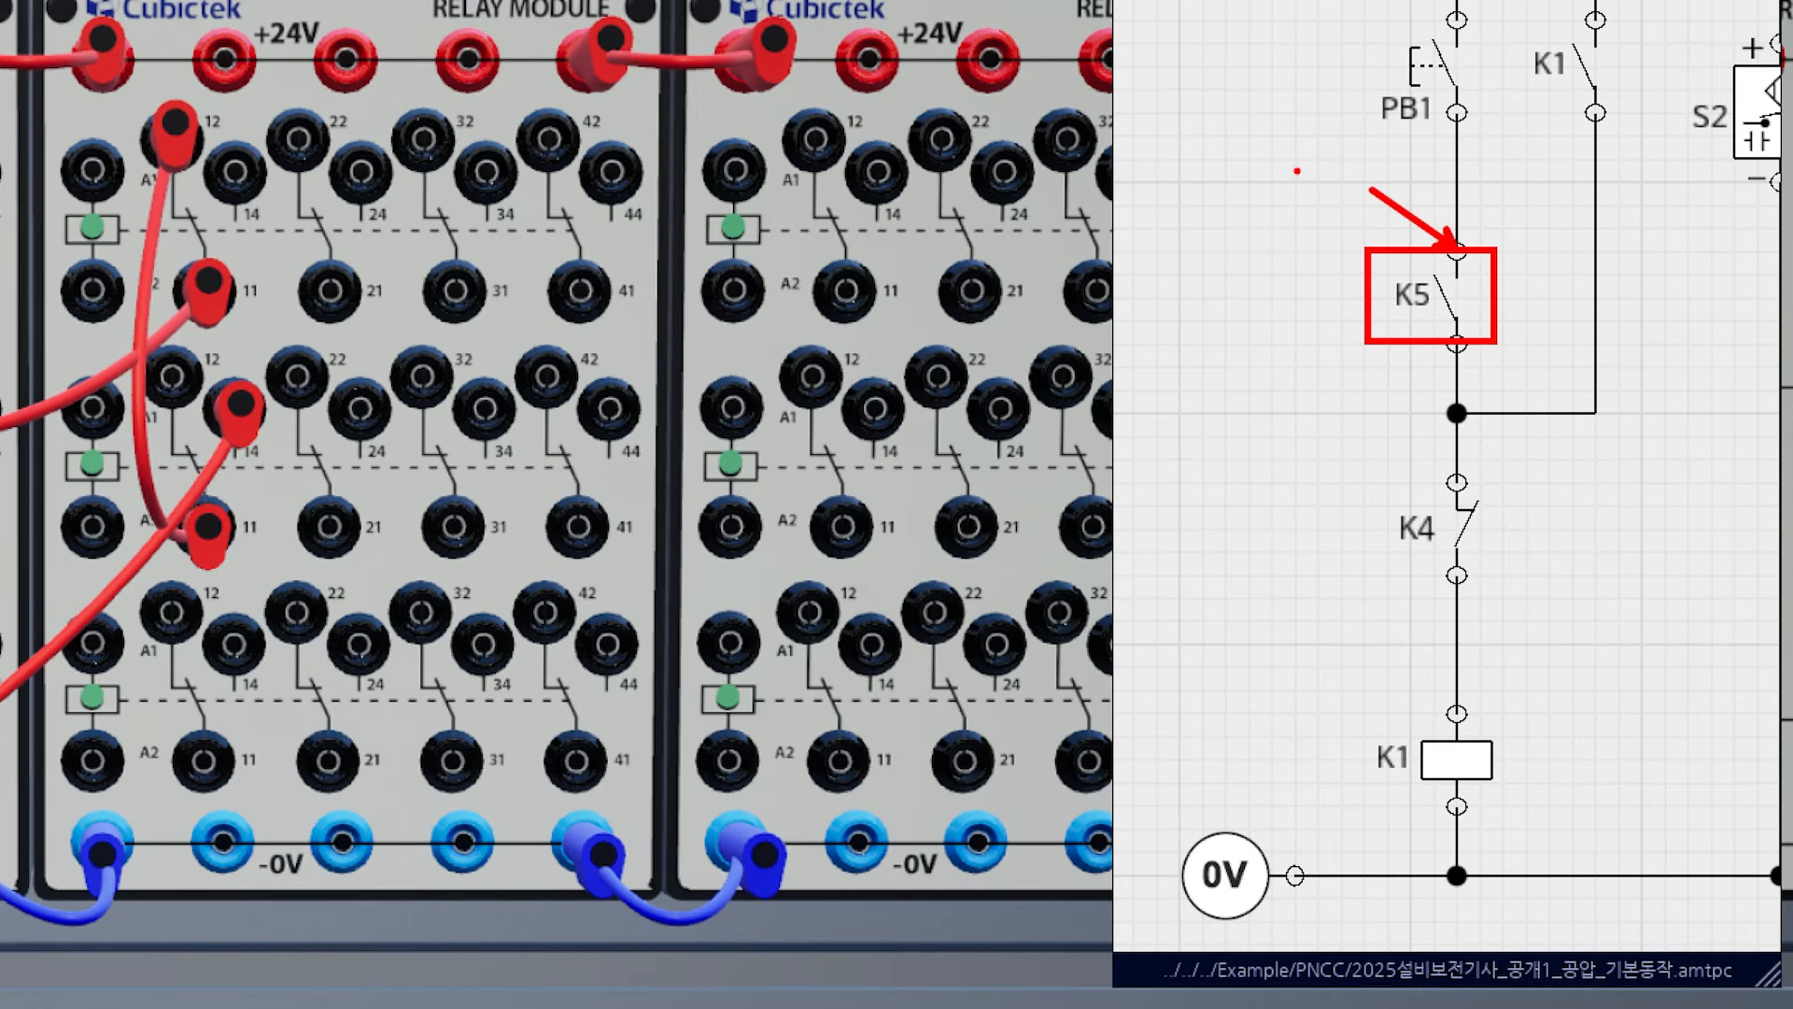
pyautogui.moveTo(1292, 141); pyautogui.dragTo(1281, 227)
pyautogui.moveTo(1443, 347); pyautogui.dragTo(1232, 443)
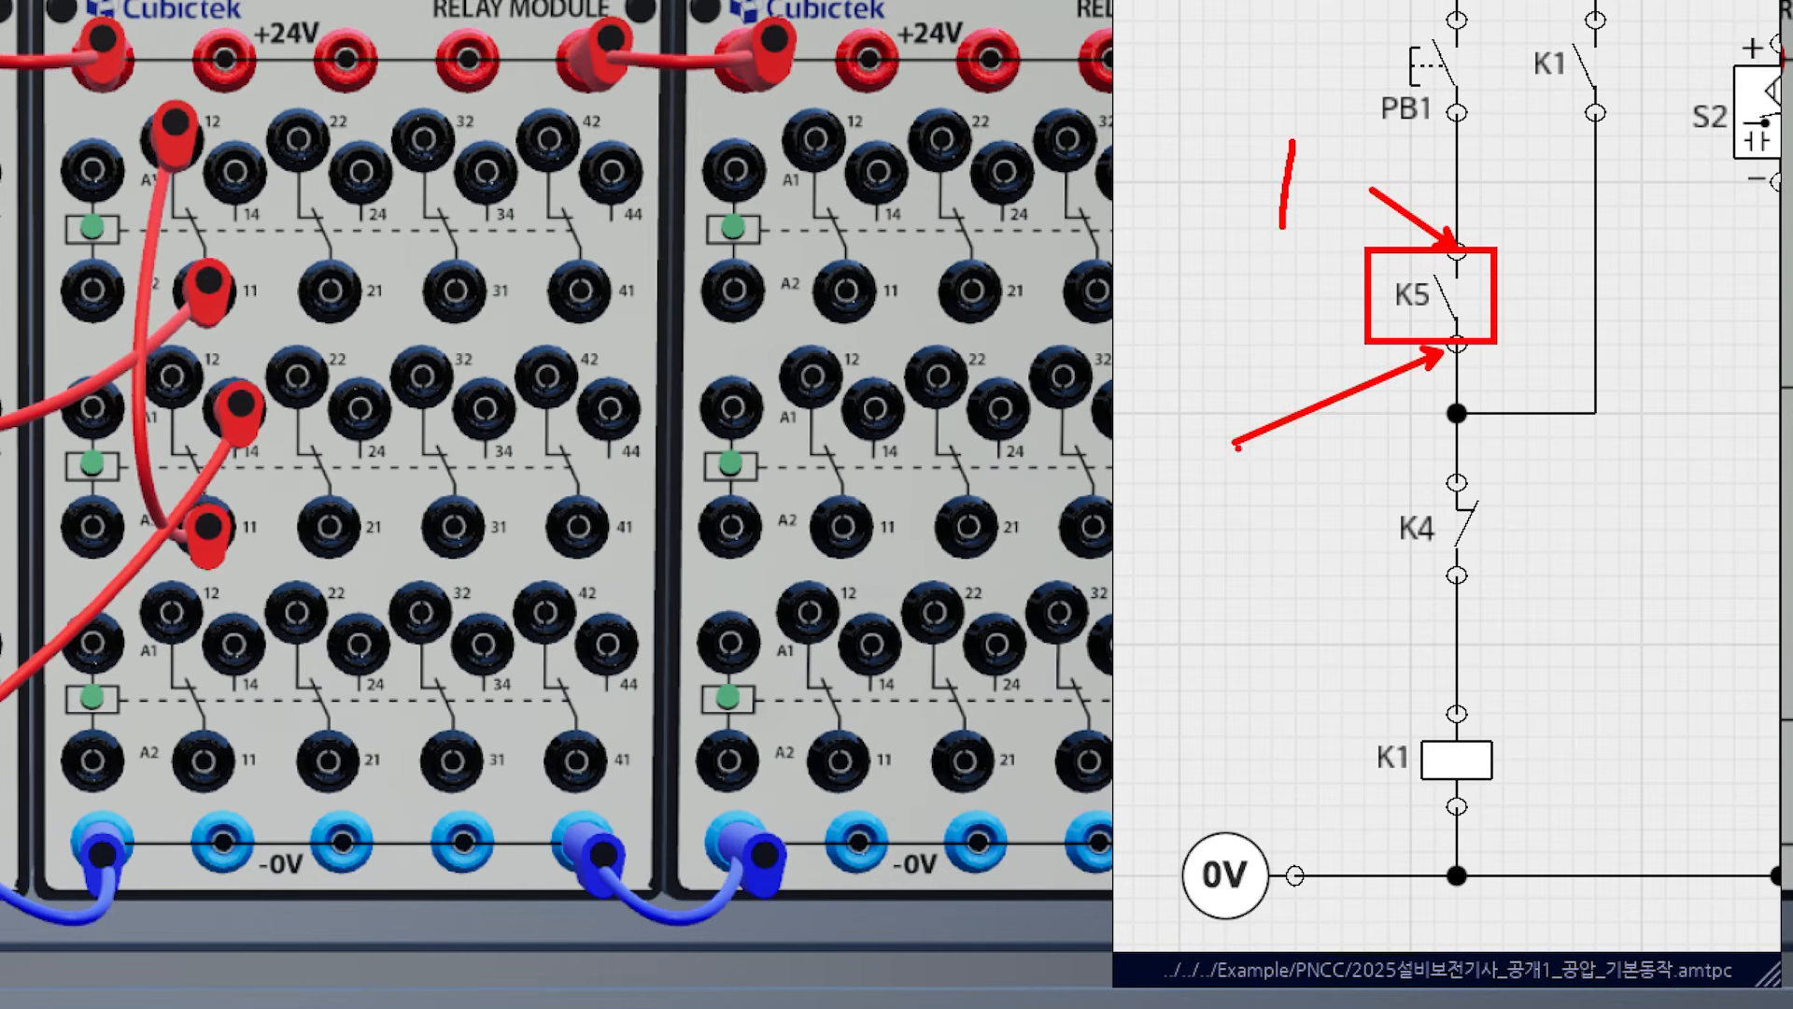
pyautogui.moveTo(1121, 411)
pyautogui.mouseDown()
pyautogui.moveTo(1109, 505)
pyautogui.moveTo(1188, 513)
pyautogui.mouseUp()
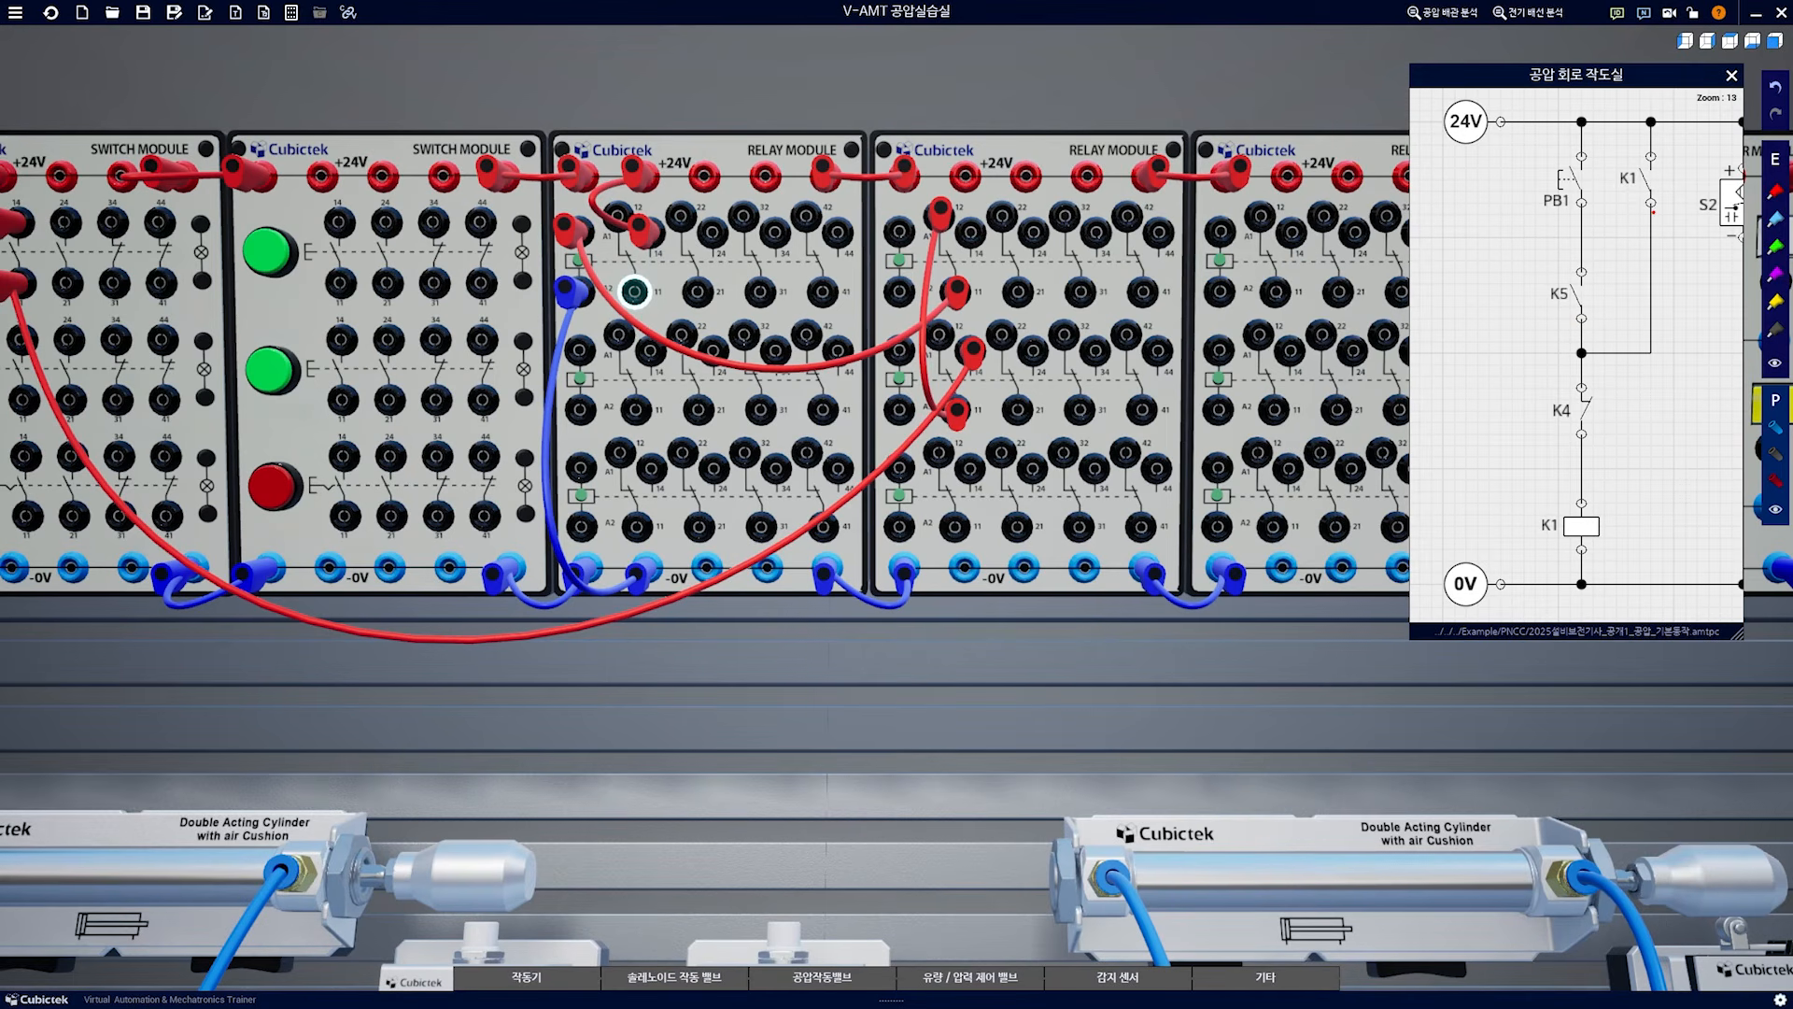
pyautogui.moveTo(1653, 212)
pyautogui.mouseDown()
pyautogui.moveTo(1660, 351)
pyautogui.moveTo(1604, 355)
pyautogui.moveTo(1628, 371)
pyautogui.moveTo(1622, 335)
pyautogui.moveTo(1655, 334)
pyautogui.mouseUp()
pyautogui.moveTo(1597, 390)
pyautogui.mouseDown()
pyautogui.moveTo(1650, 371)
pyautogui.moveTo(1667, 408)
pyautogui.mouseUp()
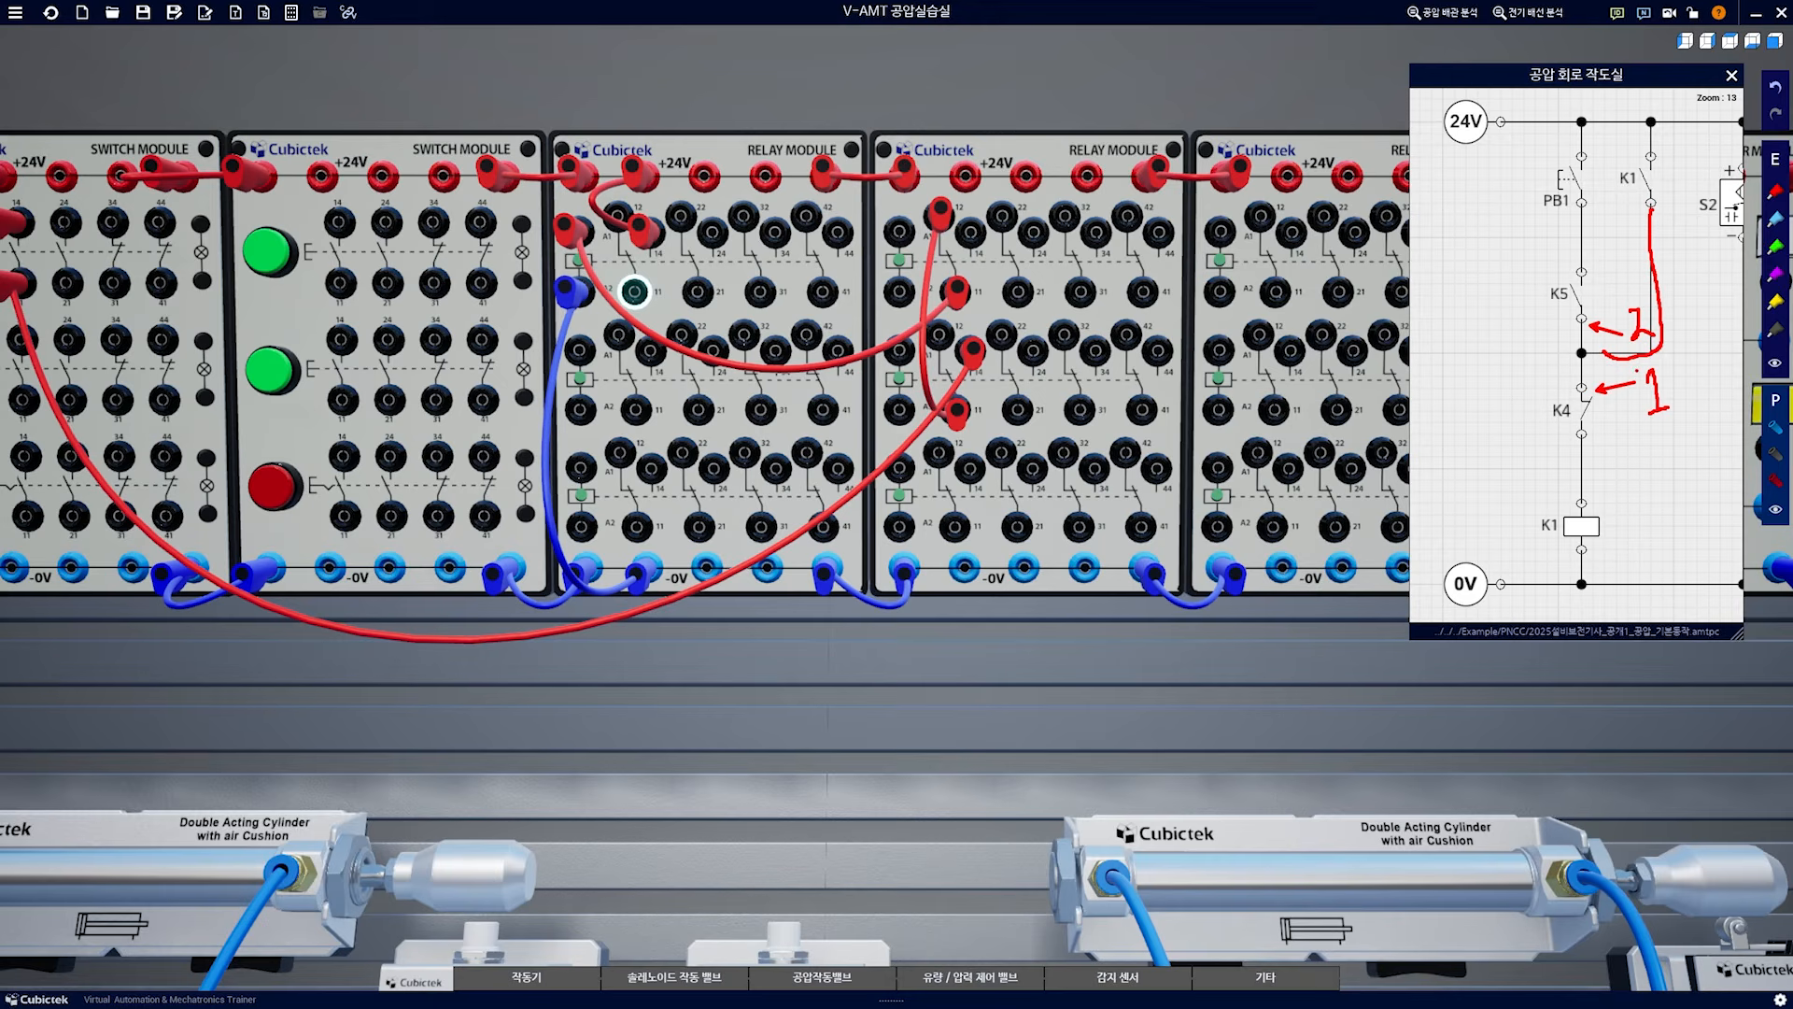
pyautogui.moveTo(1500, 136)
pyautogui.mouseDown()
pyautogui.moveTo(1428, 120)
pyautogui.moveTo(1506, 138)
pyautogui.moveTo(1460, 213)
pyautogui.mouseUp()
pyautogui.moveTo(1492, 590)
pyautogui.mouseDown()
pyautogui.moveTo(1483, 563)
pyautogui.moveTo(1488, 609)
pyautogui.mouseUp()
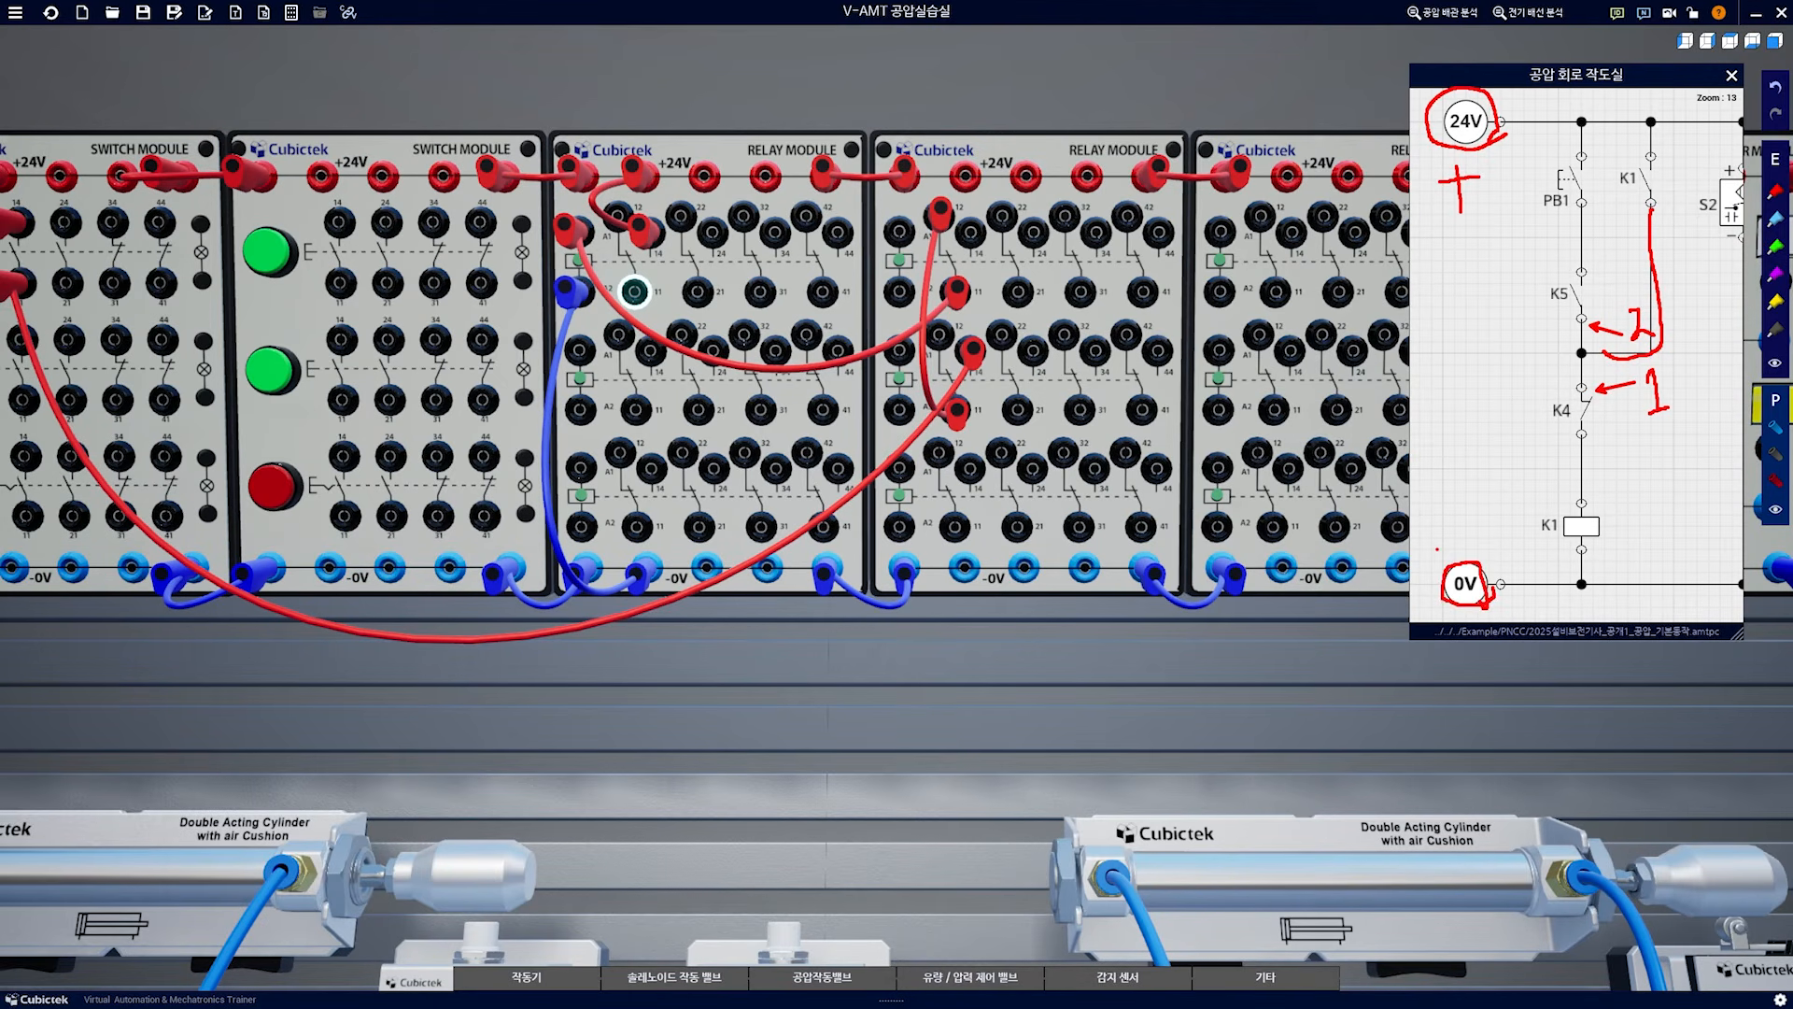
pyautogui.moveTo(1437, 549)
pyautogui.mouseDown()
pyautogui.moveTo(1484, 551)
pyautogui.moveTo(1468, 521)
pyautogui.moveTo(1464, 236)
pyautogui.mouseUp()
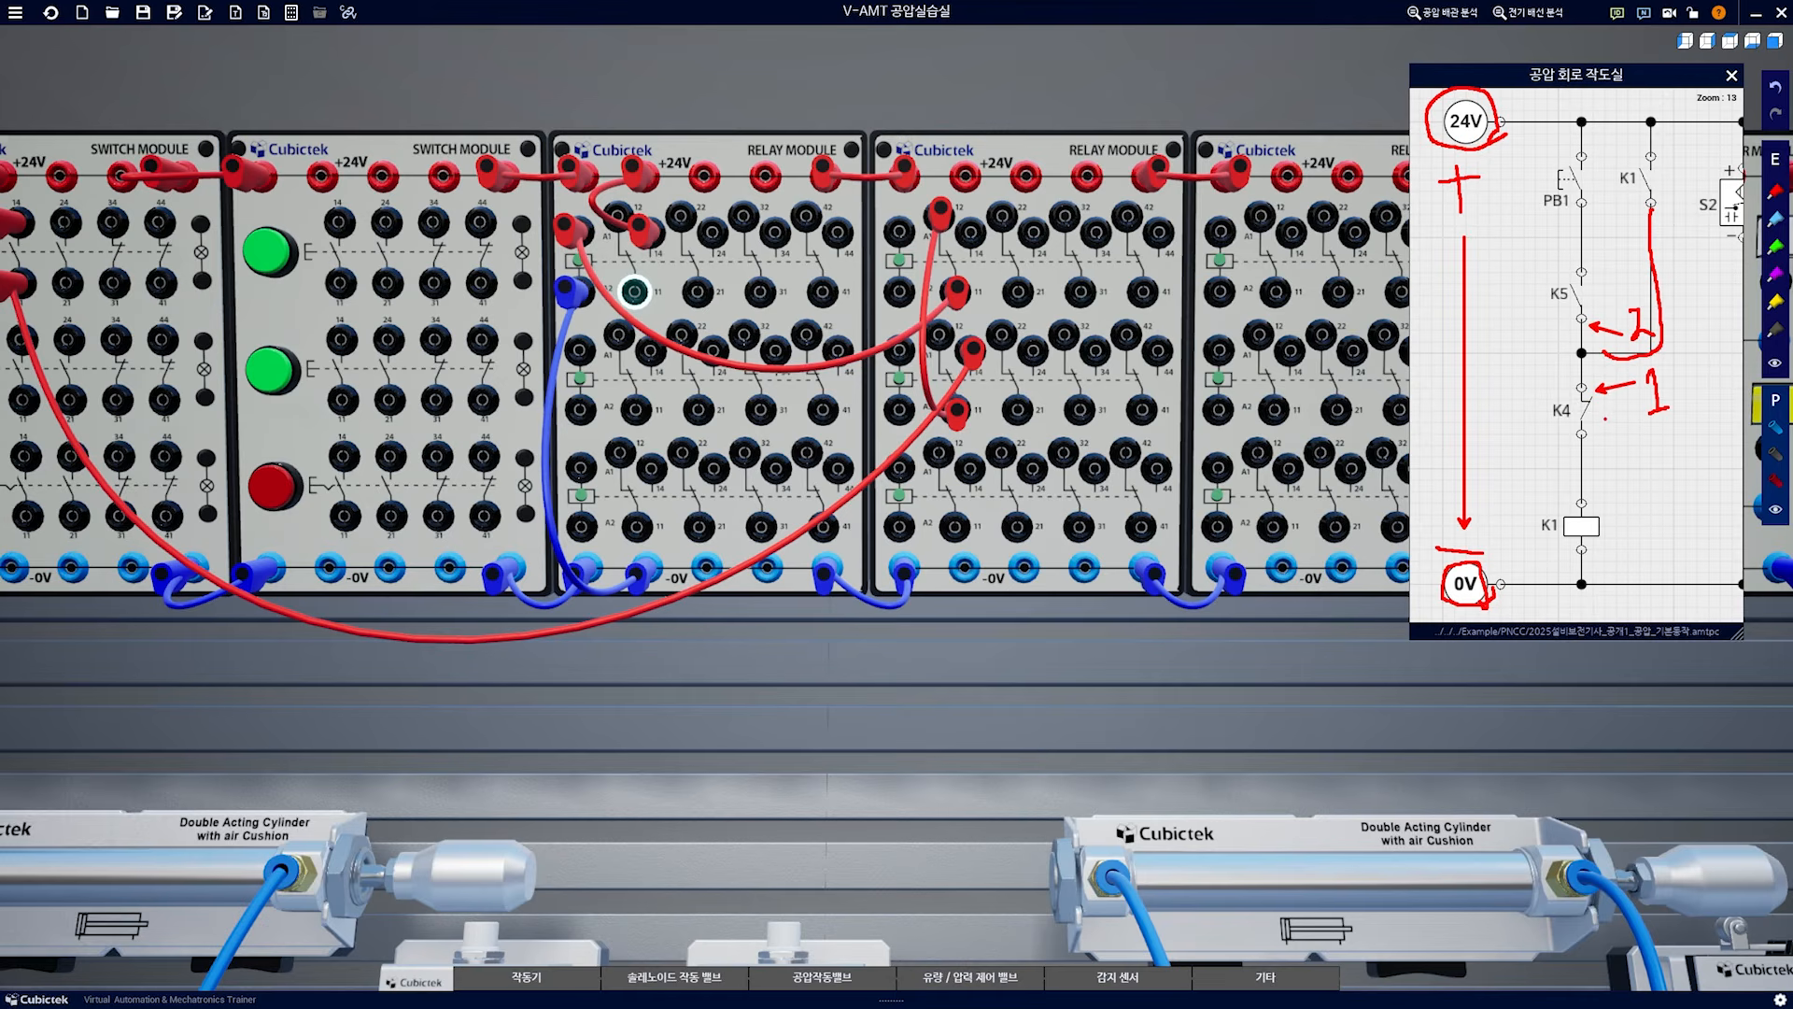
pyautogui.moveTo(1584, 385); pyautogui.dragTo(1604, 350)
pyautogui.press('Escape')
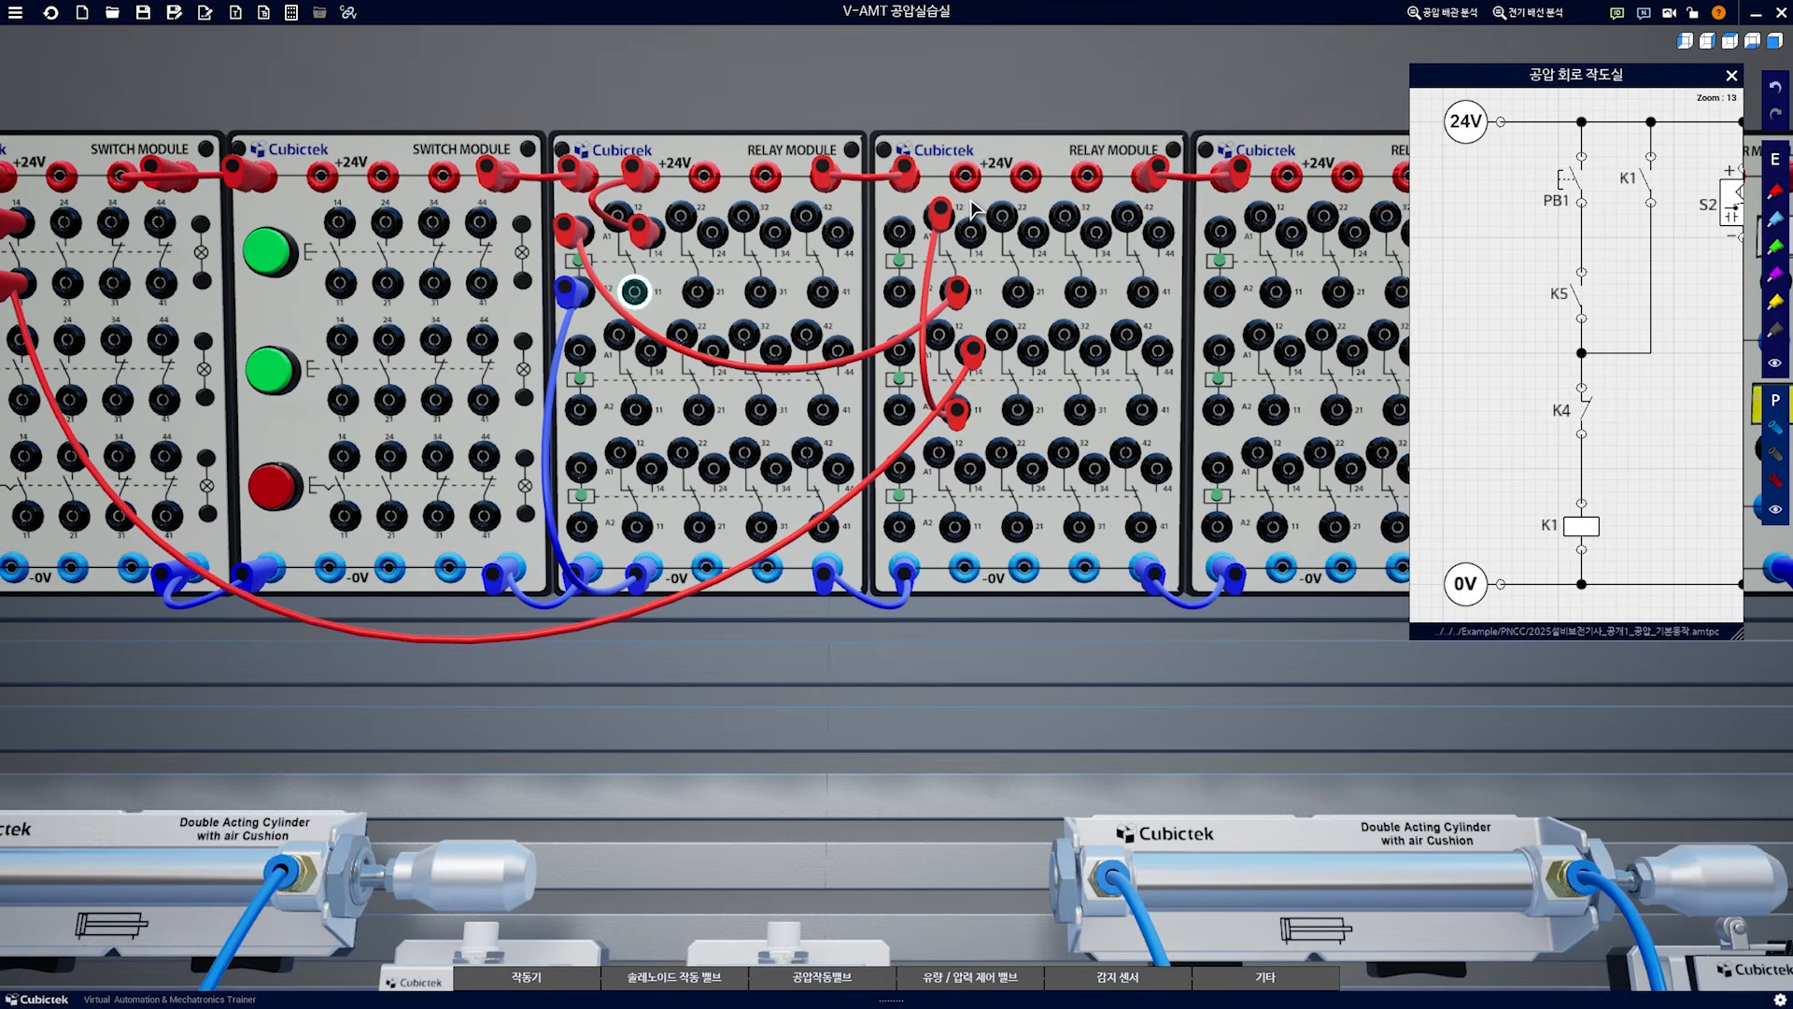
# Complete the self-holding wire from K1's contact terminal 11 to K4's terminal 12 on the second relay module
pyautogui.click(941, 210)
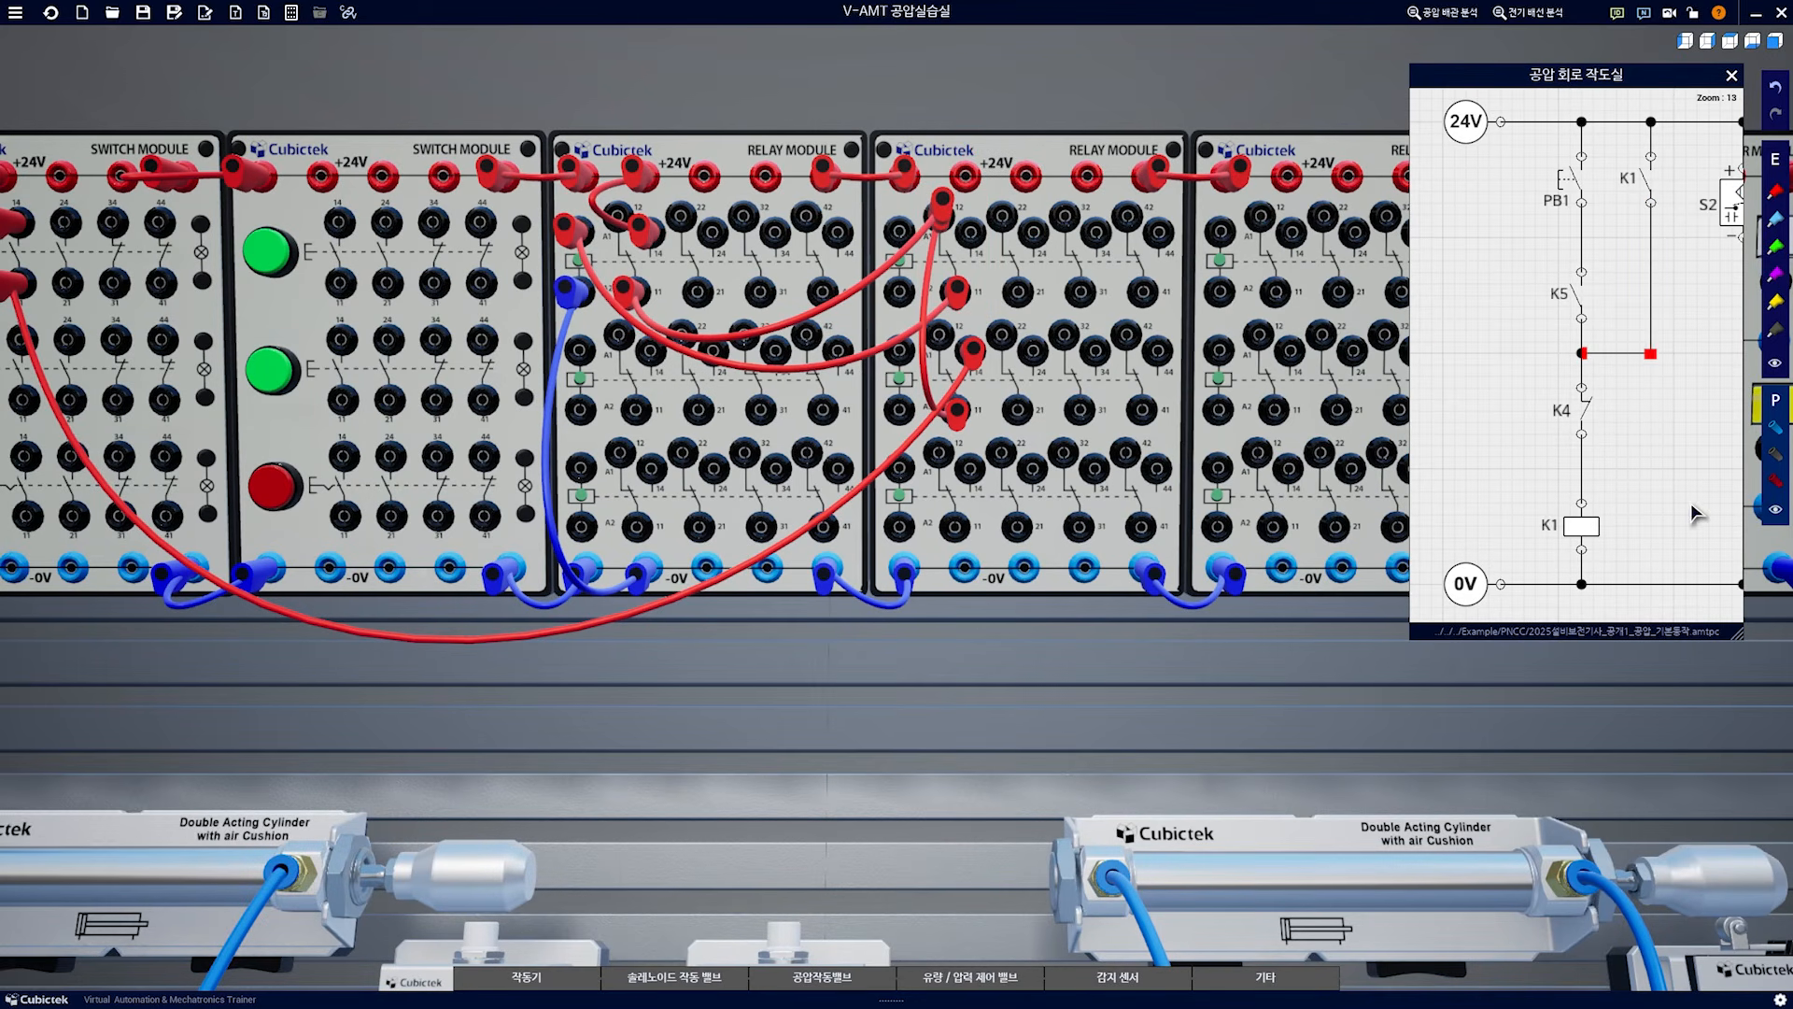
pyautogui.moveTo(1690, 503); pyautogui.dragTo(1481, 502)
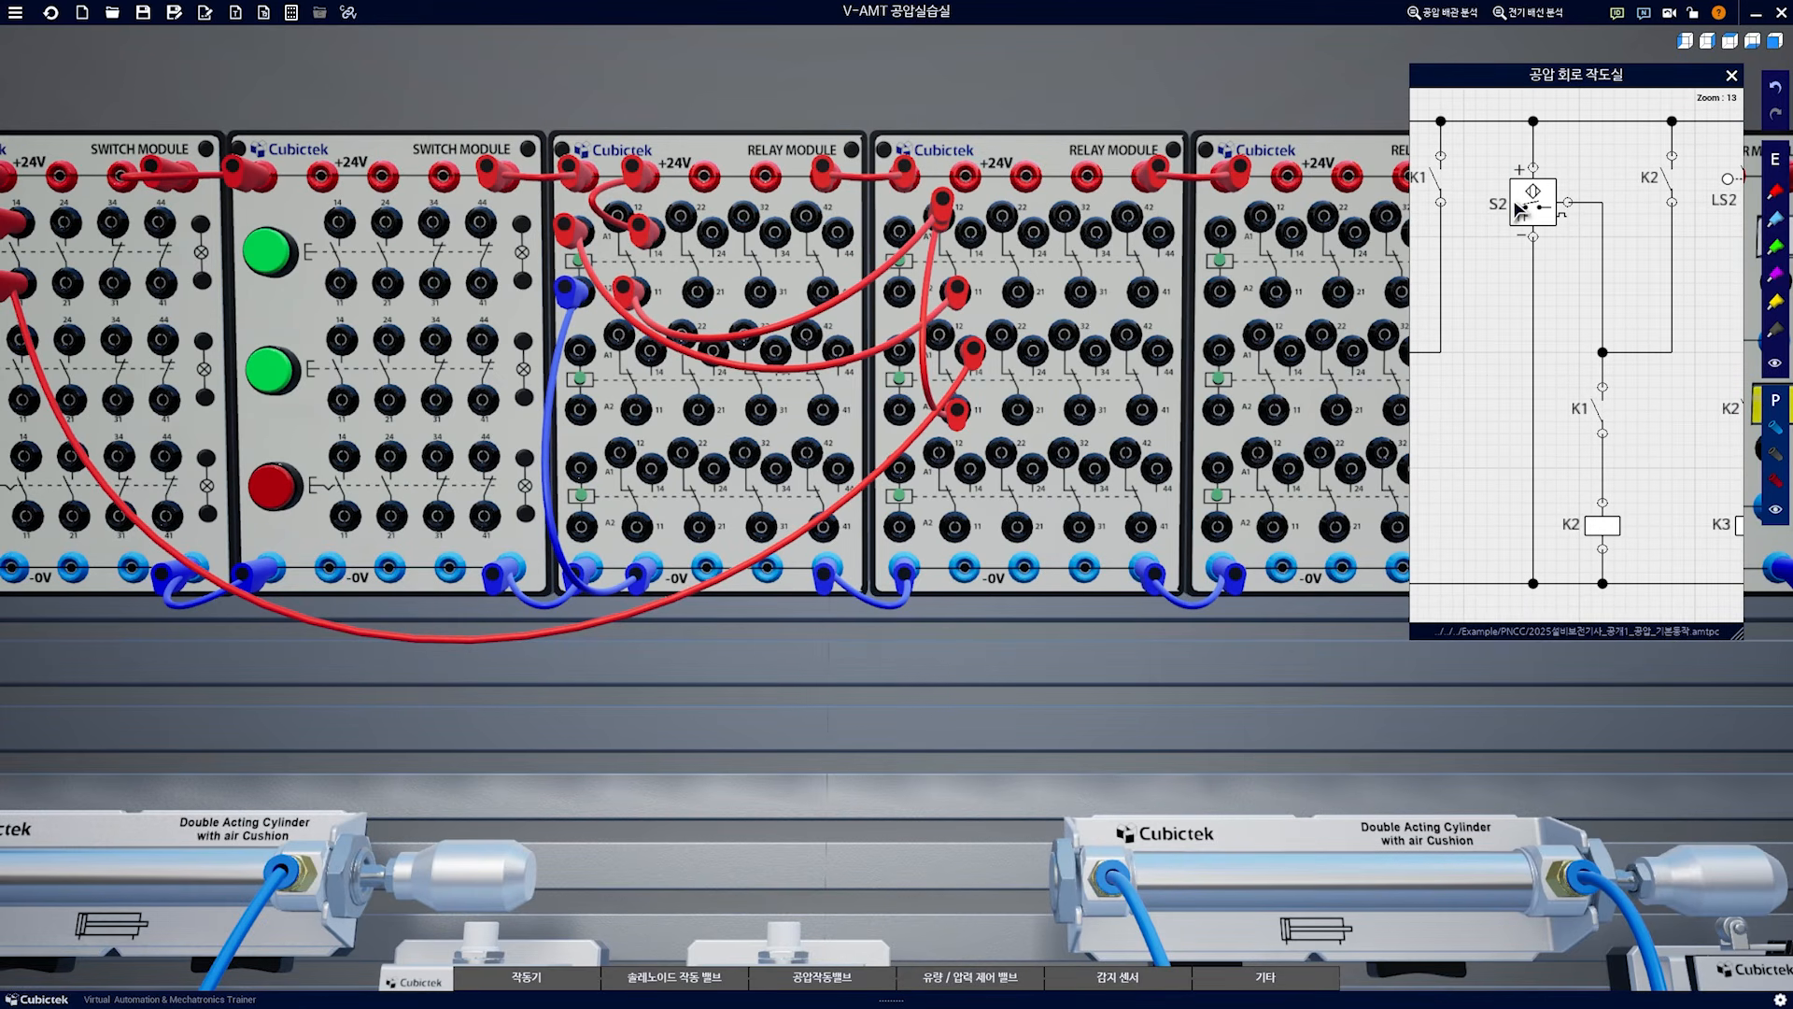
pyautogui.moveTo(915, 863); pyautogui.dragTo(892, 654)
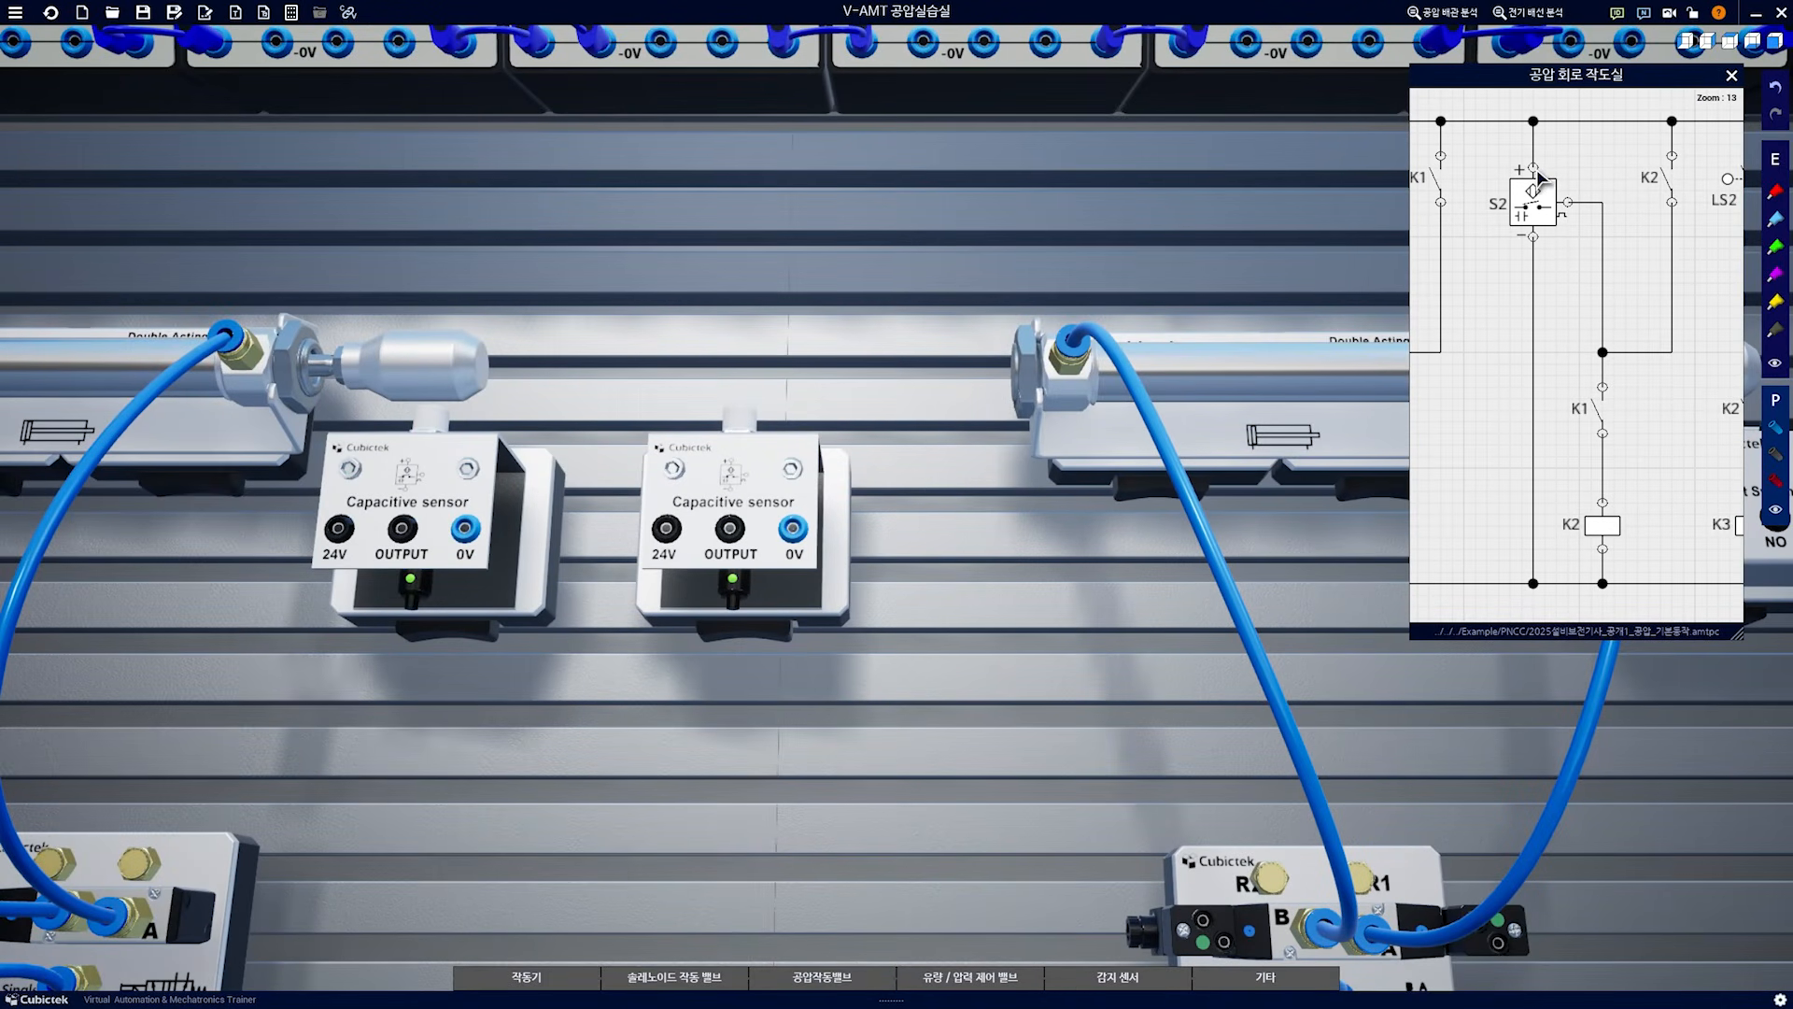
pyautogui.hotkey('ctrl', '2')
pyautogui.moveTo(1537, 160); pyautogui.dragTo(1566, 120)
pyautogui.moveTo(1535, 240); pyautogui.dragTo(1576, 287)
pyautogui.moveTo(1578, 196)
pyautogui.mouseDown()
pyautogui.moveTo(1616, 168)
pyautogui.moveTo(1528, 177)
pyautogui.moveTo(1532, 154)
pyautogui.mouseUp()
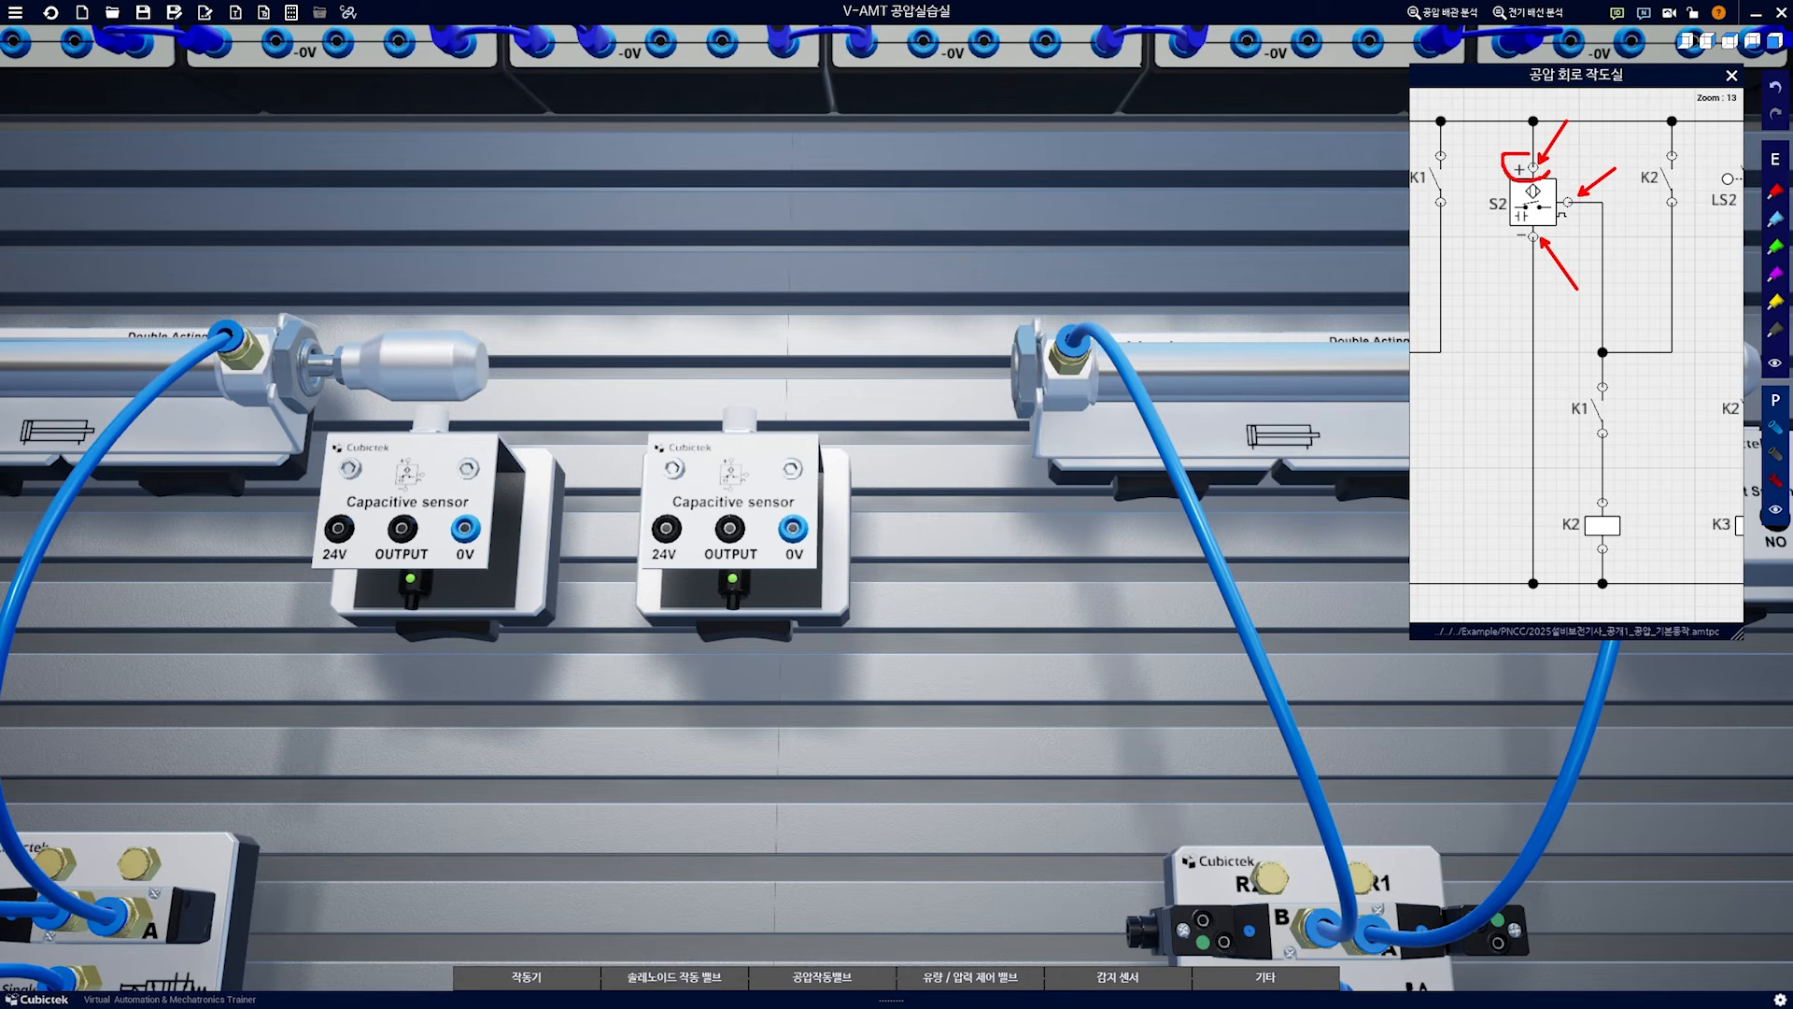
pyautogui.moveTo(1540, 250)
pyautogui.mouseDown()
pyautogui.moveTo(1515, 252)
pyautogui.moveTo(1540, 218)
pyautogui.mouseUp()
pyautogui.press('Escape')
# Power capacitive sensor S2 by wiring its 24V terminal to +24V and its 0V terminal to -0V on the relay modules
pyautogui.moveTo(948, 521)
pyautogui.mouseDown()
pyautogui.moveTo(971, 663)
pyautogui.moveTo(950, 691)
pyautogui.mouseUp()
pyautogui.scroll(-3, 960, 656)
pyautogui.click(751, 133)
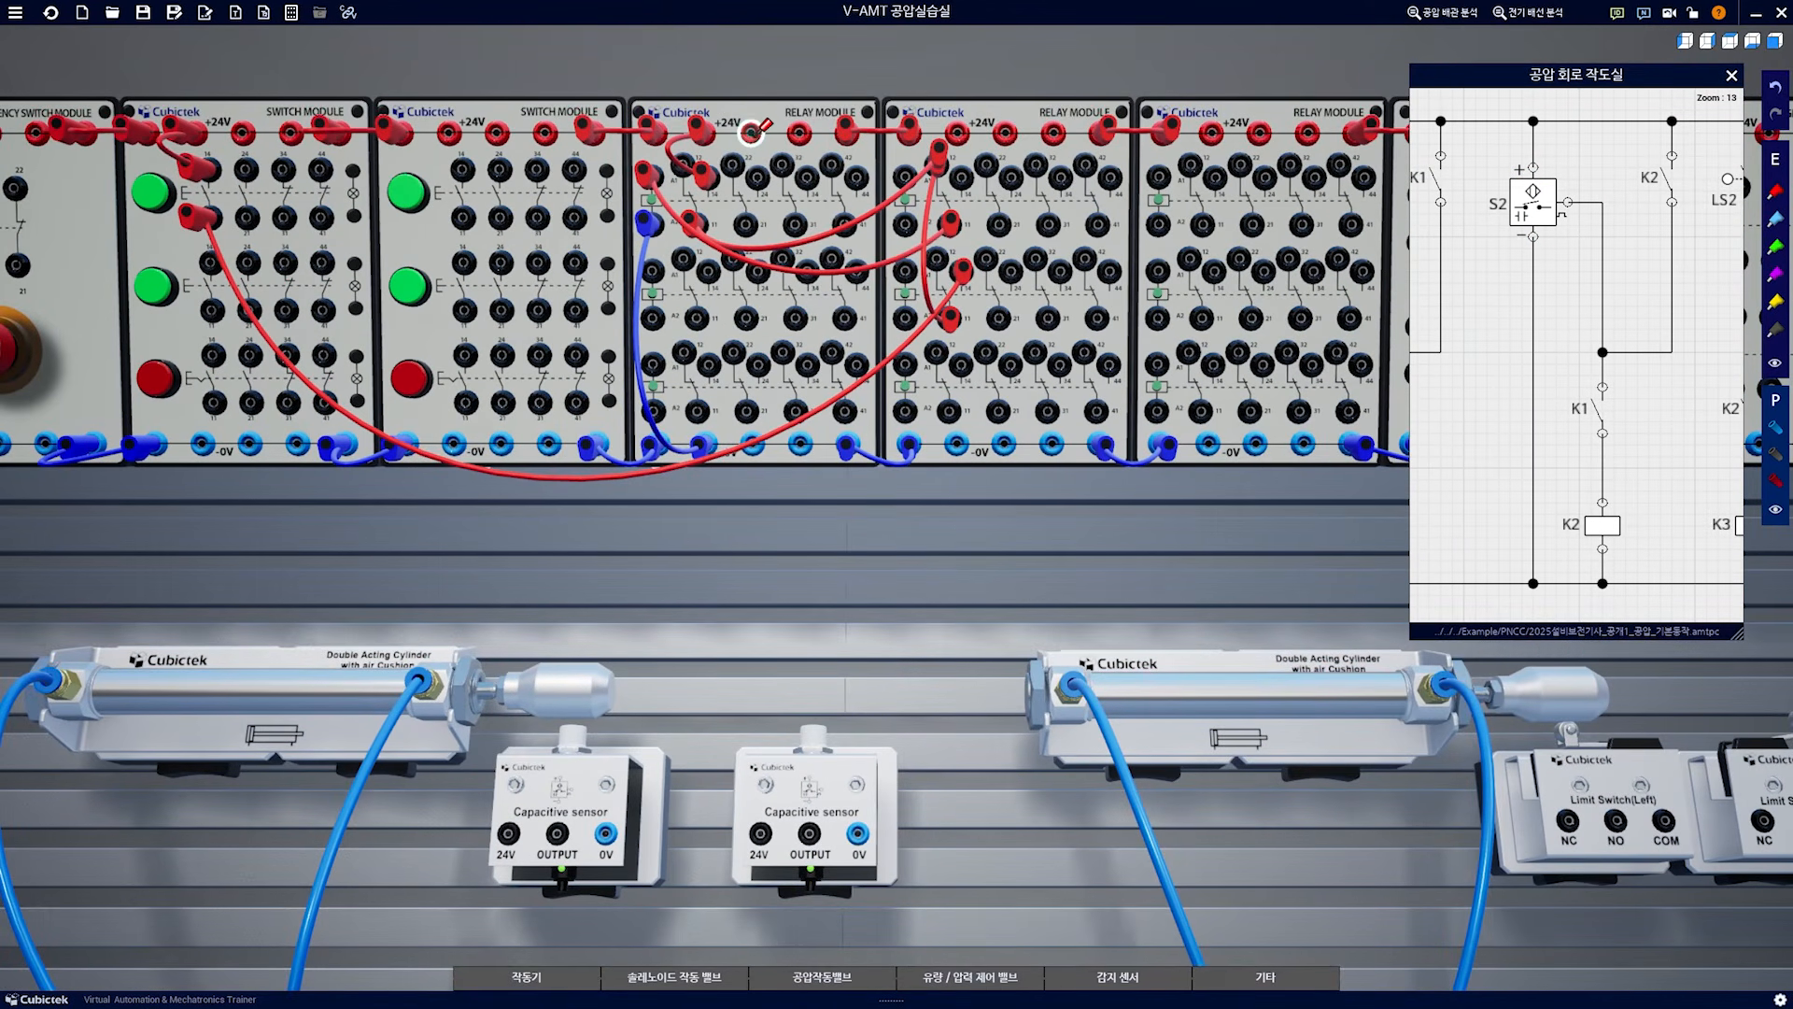
pyautogui.click(759, 832)
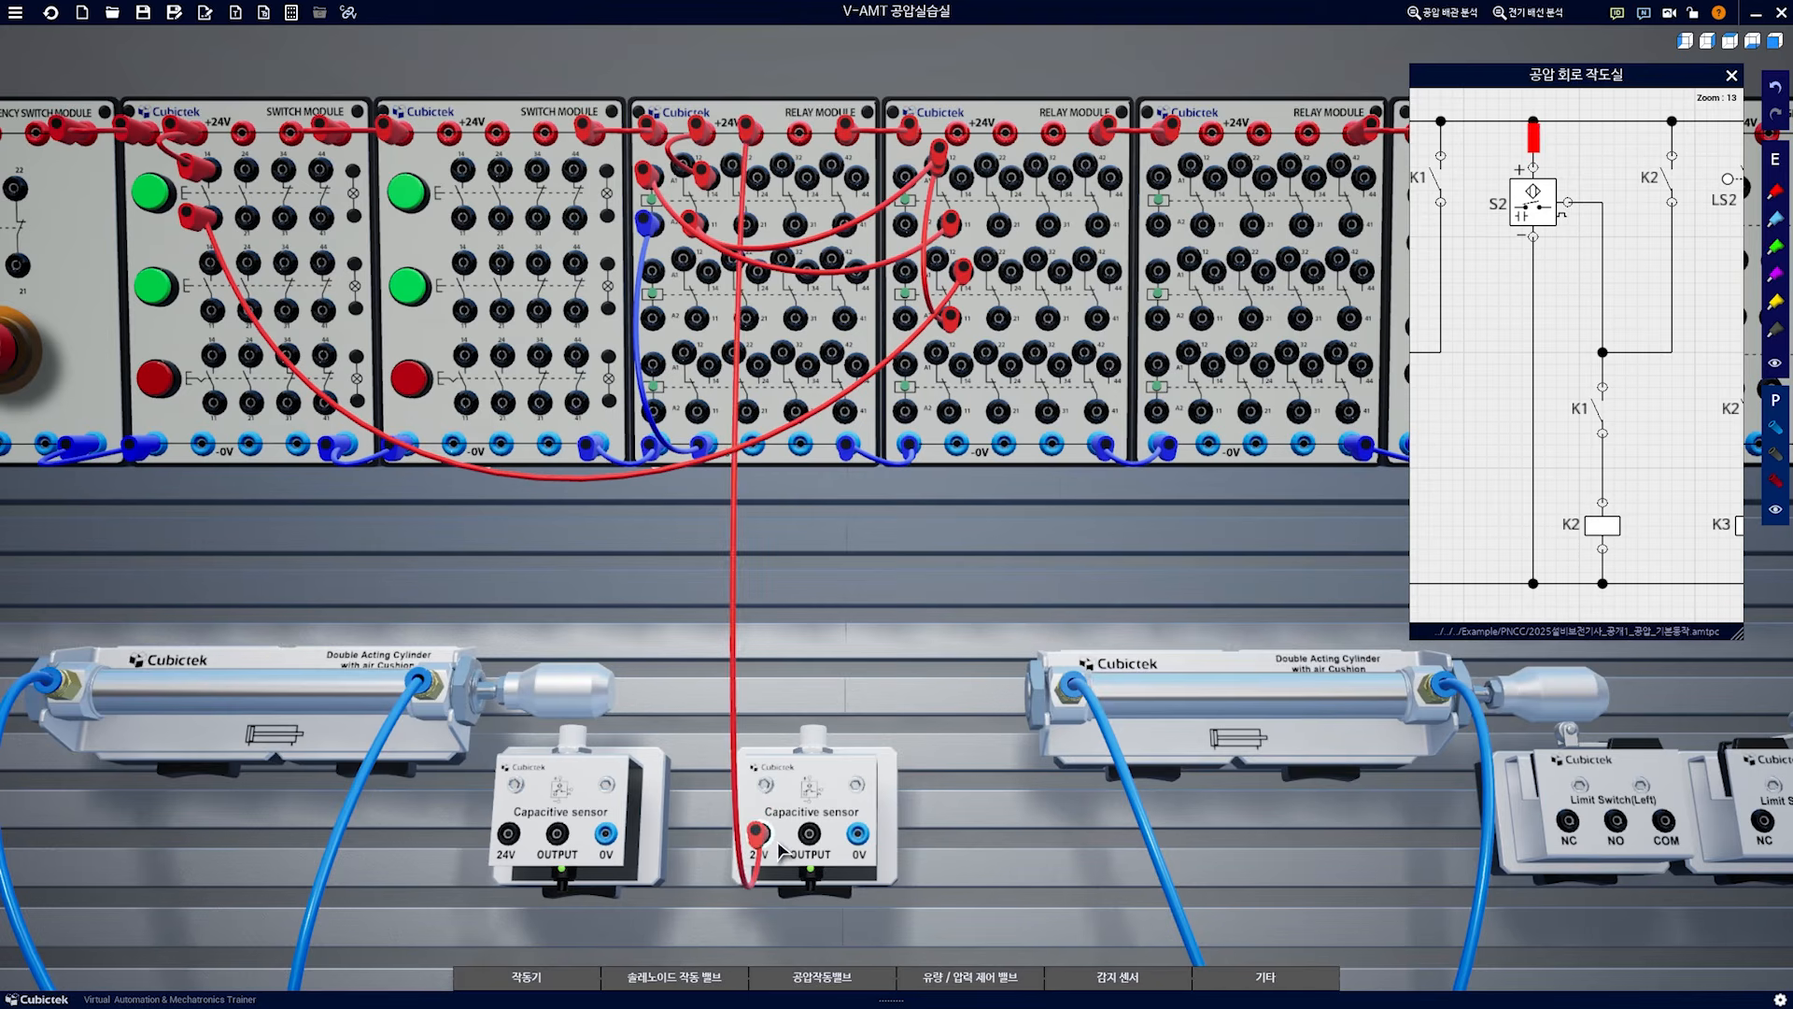
pyautogui.click(859, 830)
pyautogui.click(956, 446)
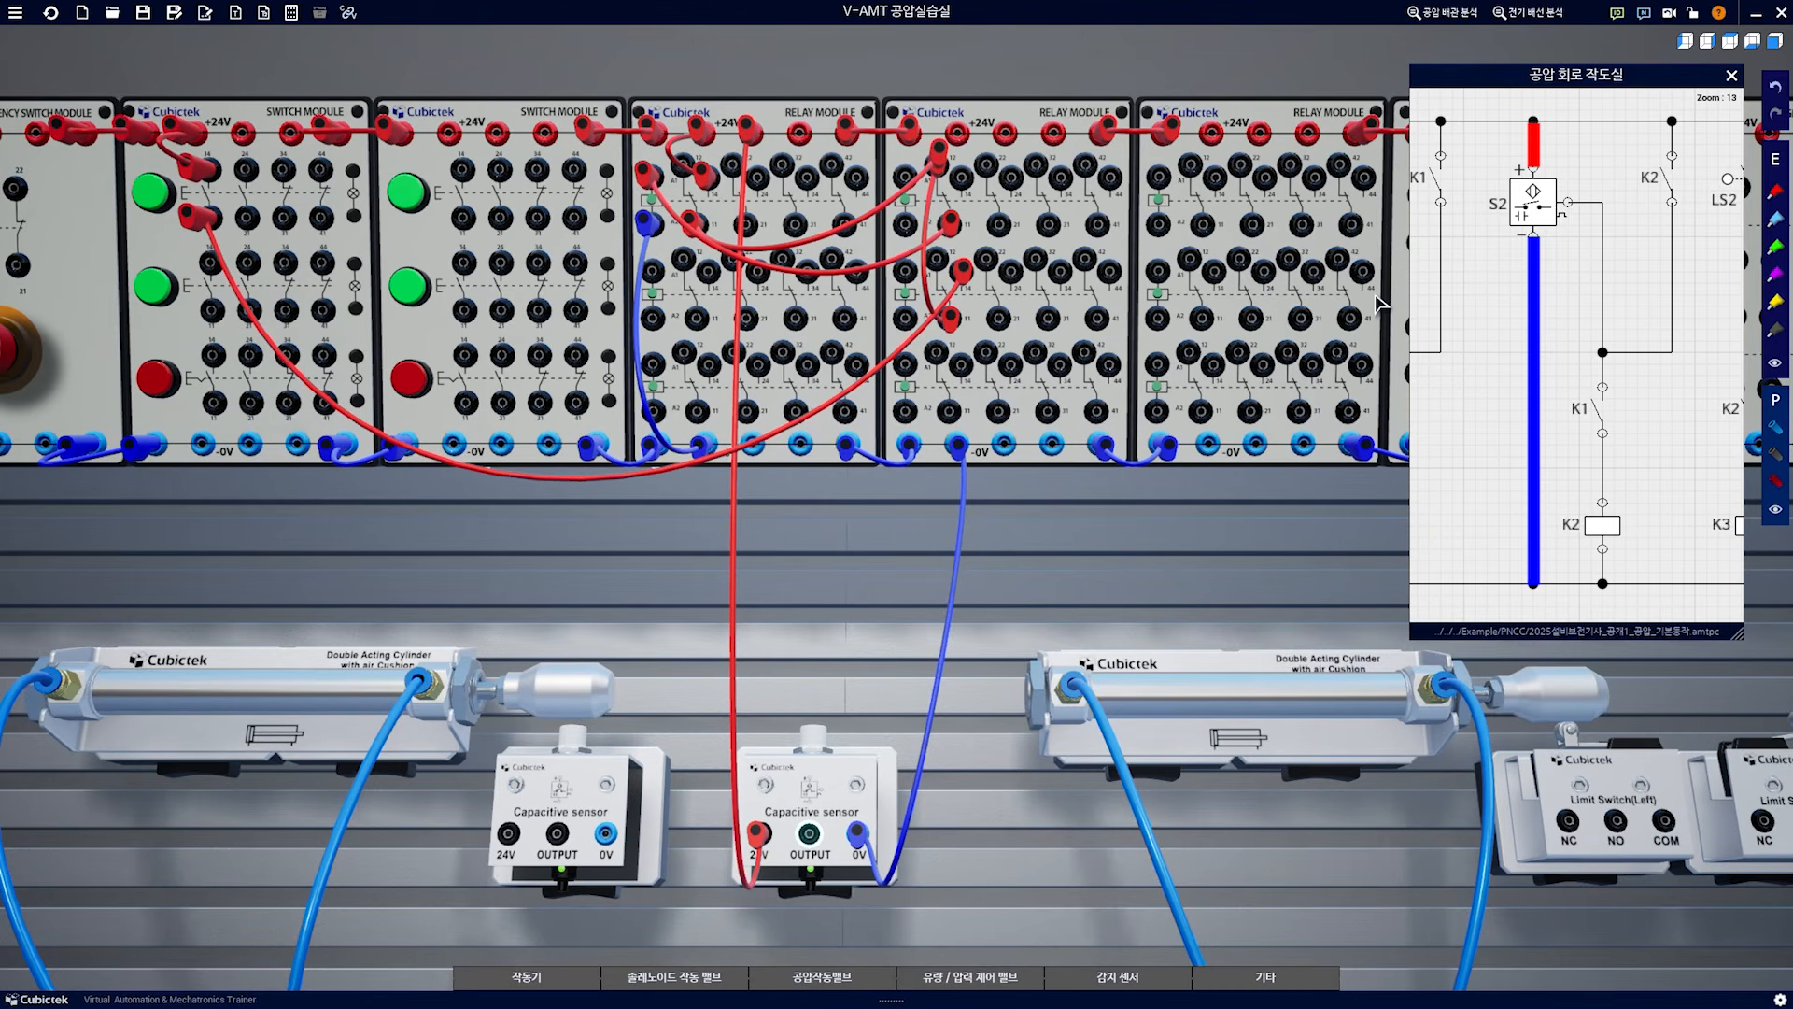
# Wire S2's OUTPUT through K1's normally open contact 24–21 to K2's coil terminal A1, and connect coil terminal A2 to 0V
pyautogui.scroll(2, 744, 131)
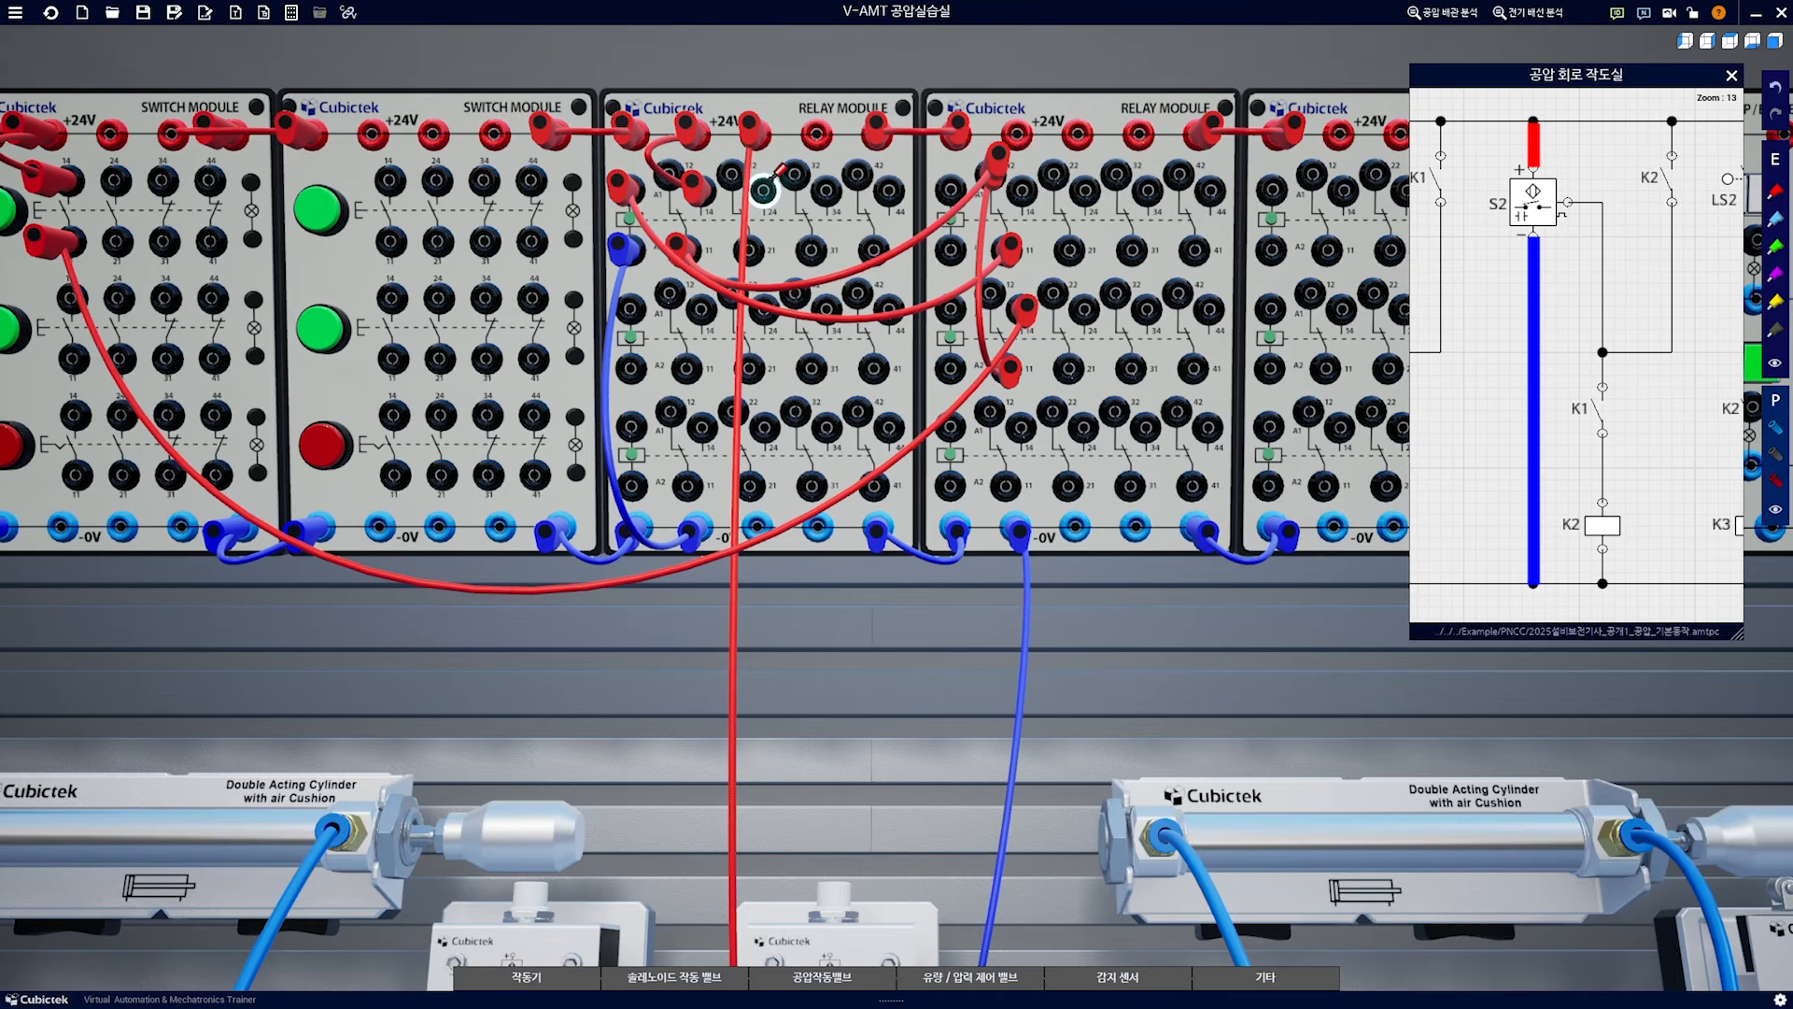
pyautogui.click(771, 179)
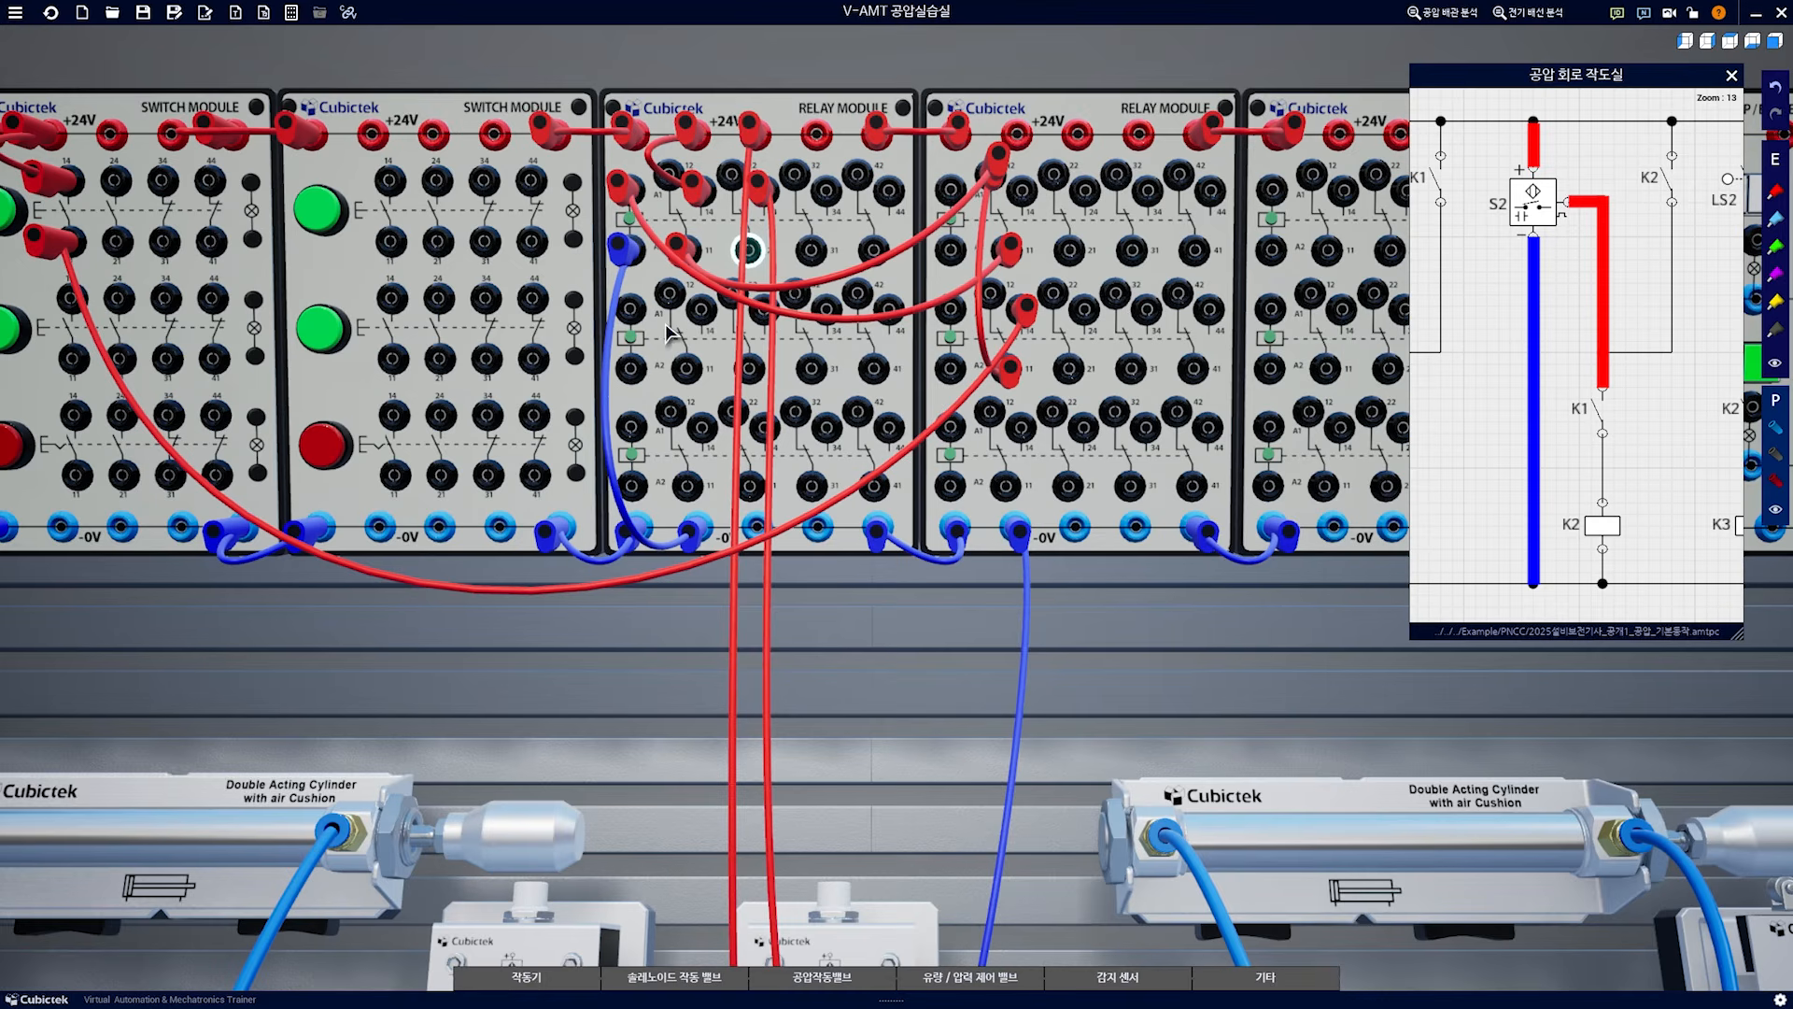
pyautogui.click(632, 307)
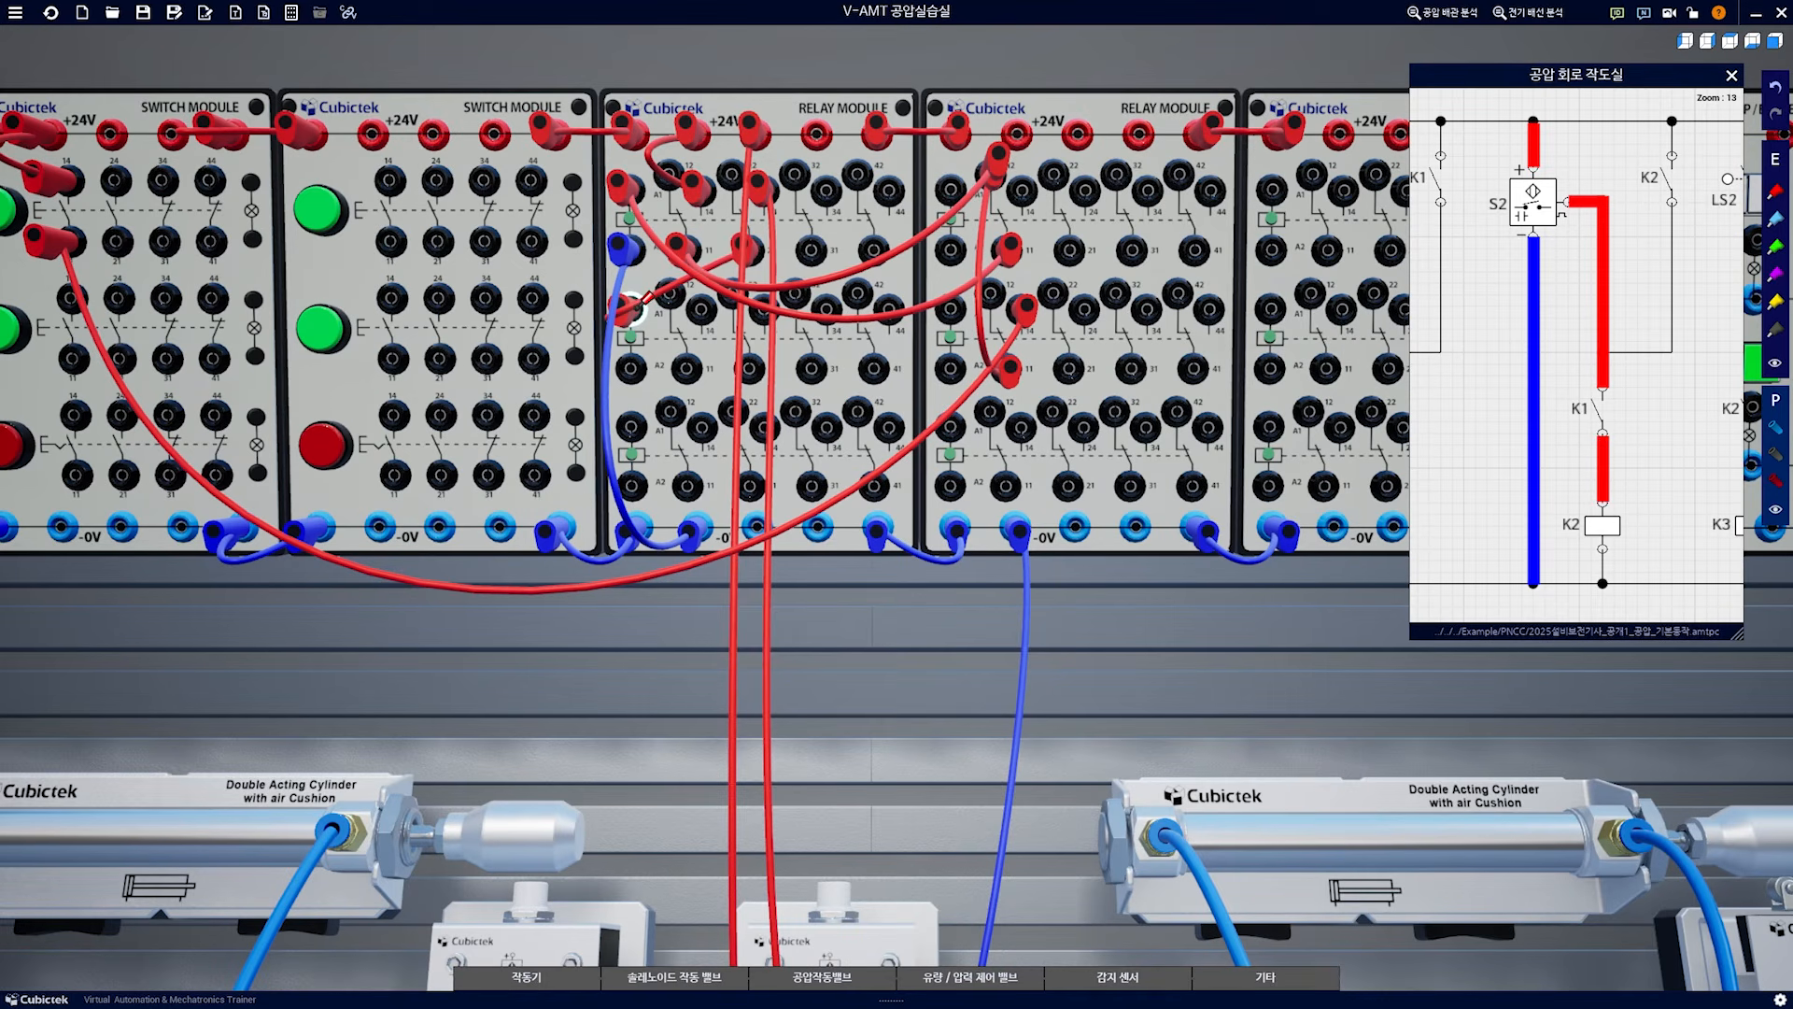
pyautogui.click(631, 368)
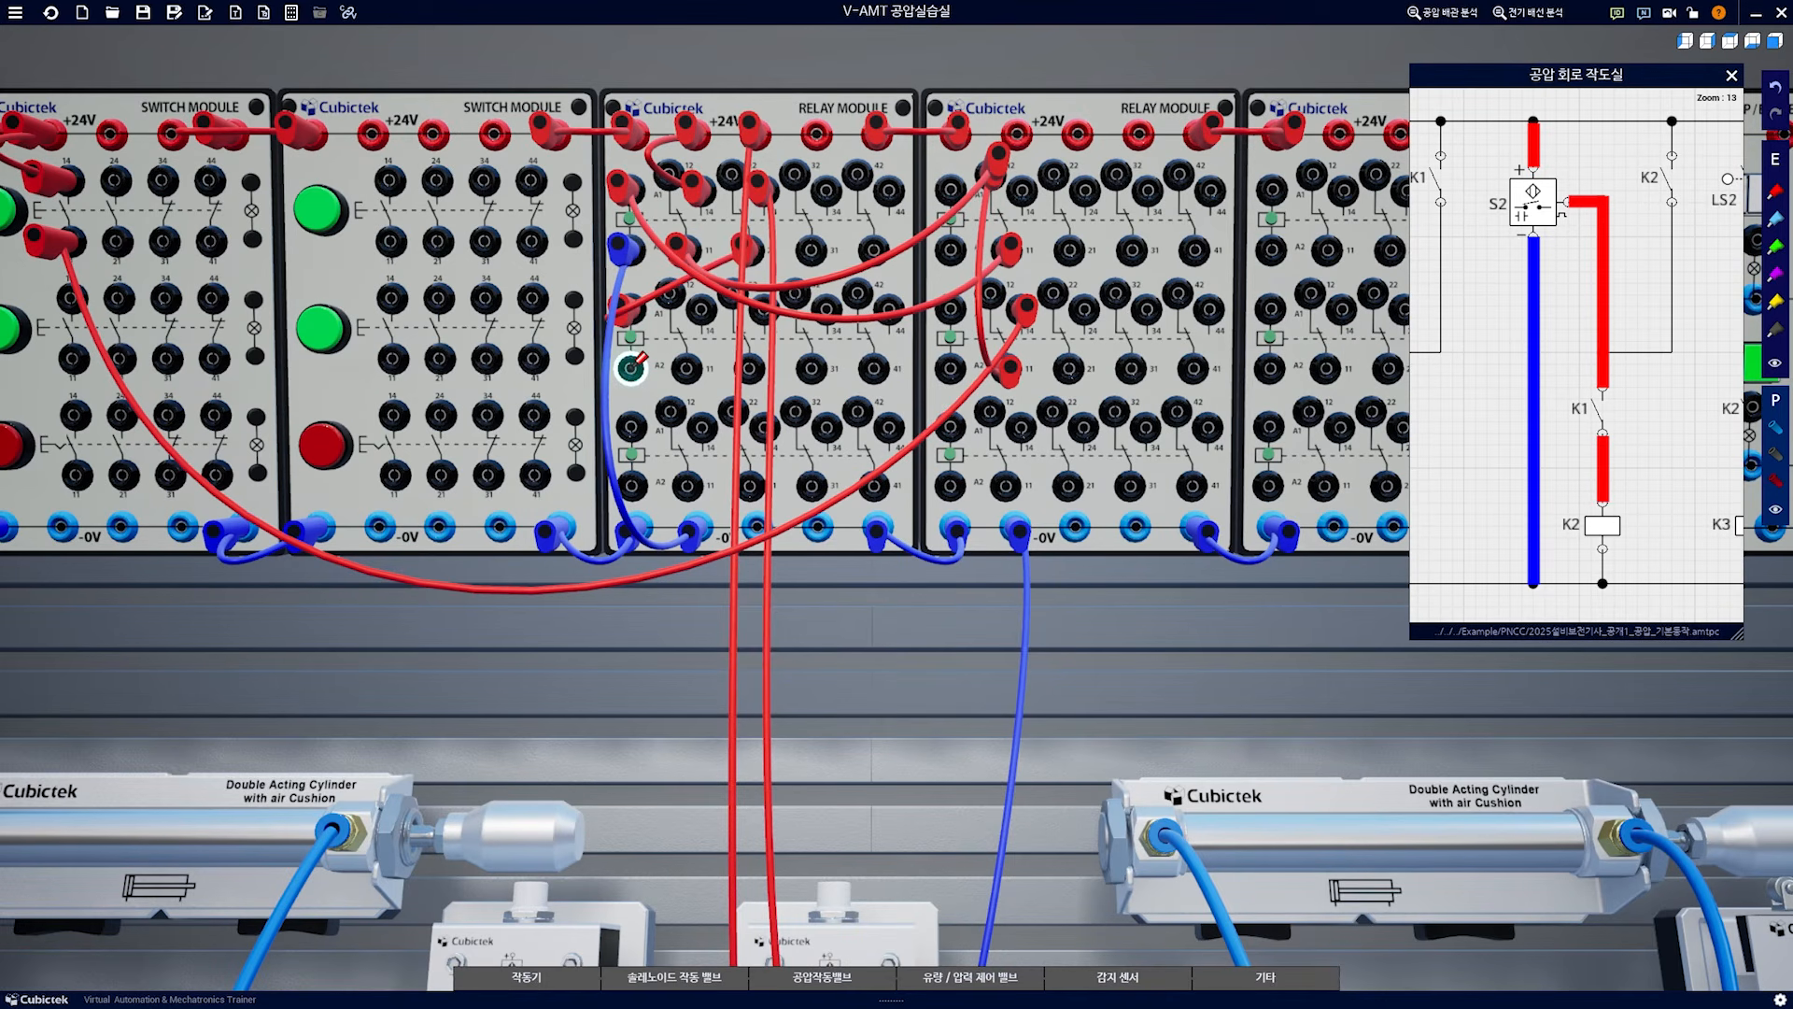
pyautogui.click(751, 532)
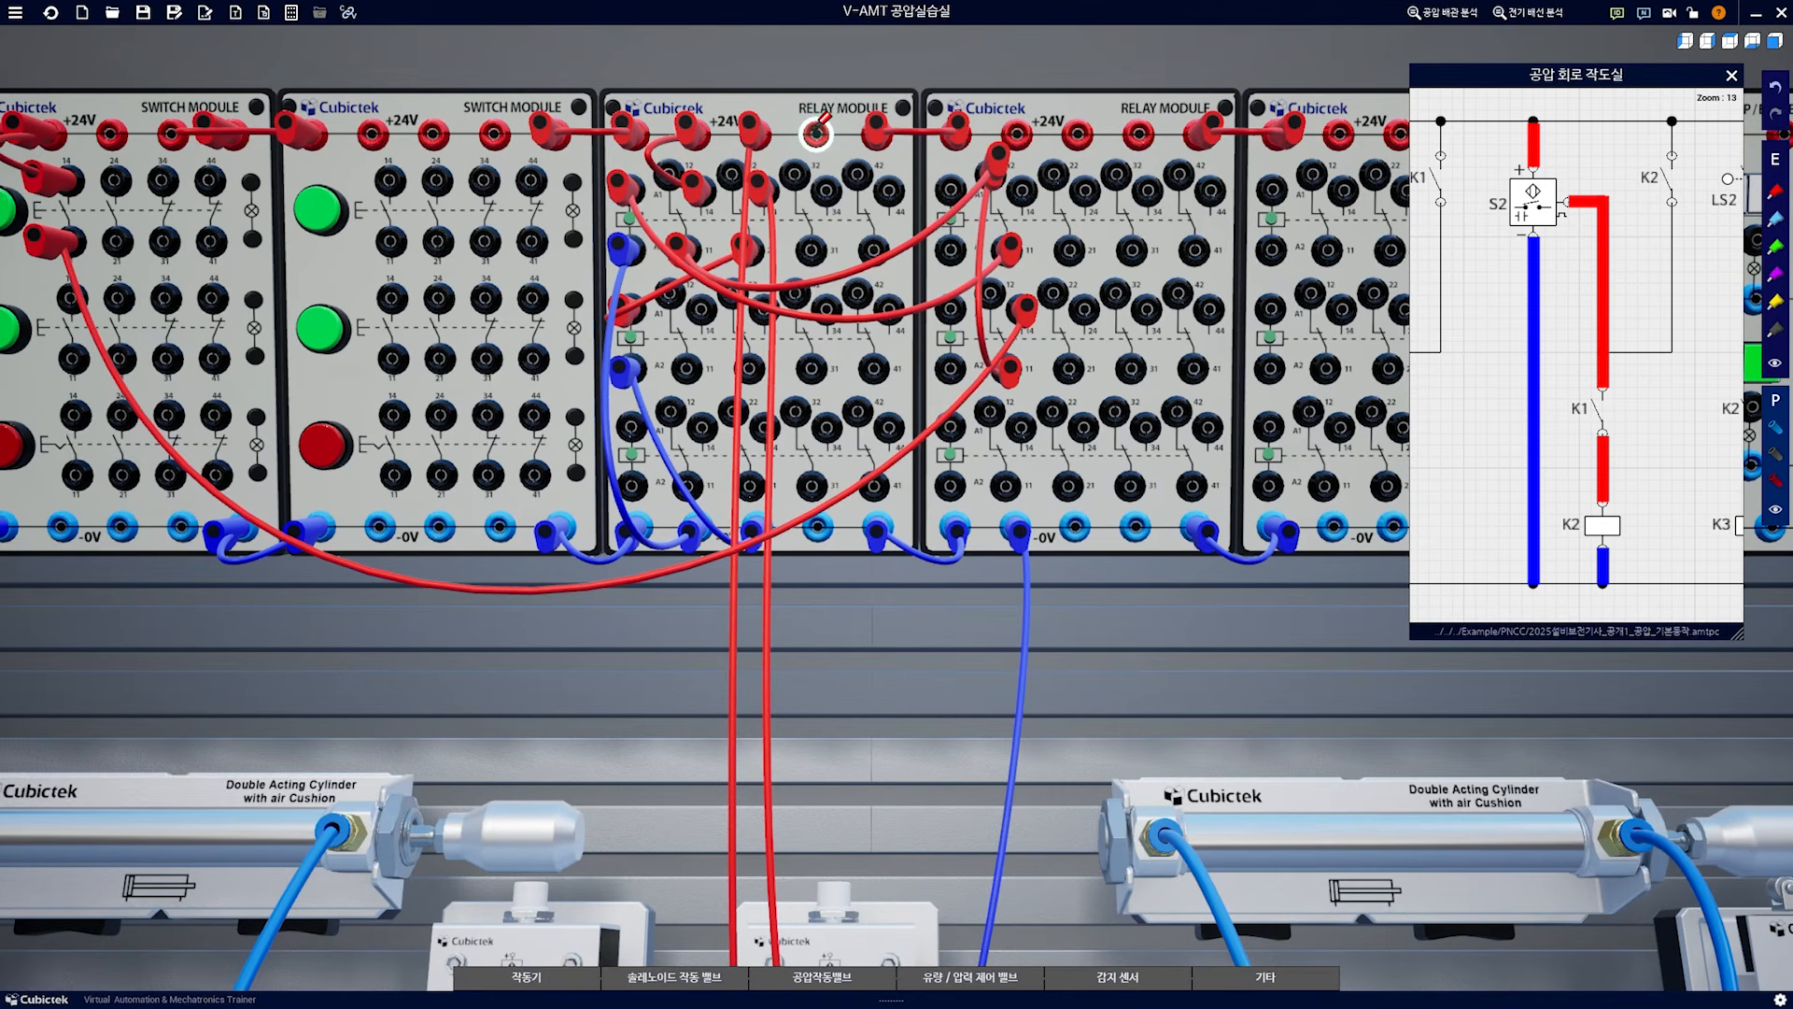
# Wire +24V to K2's contact terminal 14 on the first relay module, and start a wire at K2's contact terminal 11
pyautogui.click(816, 132)
pyautogui.click(700, 309)
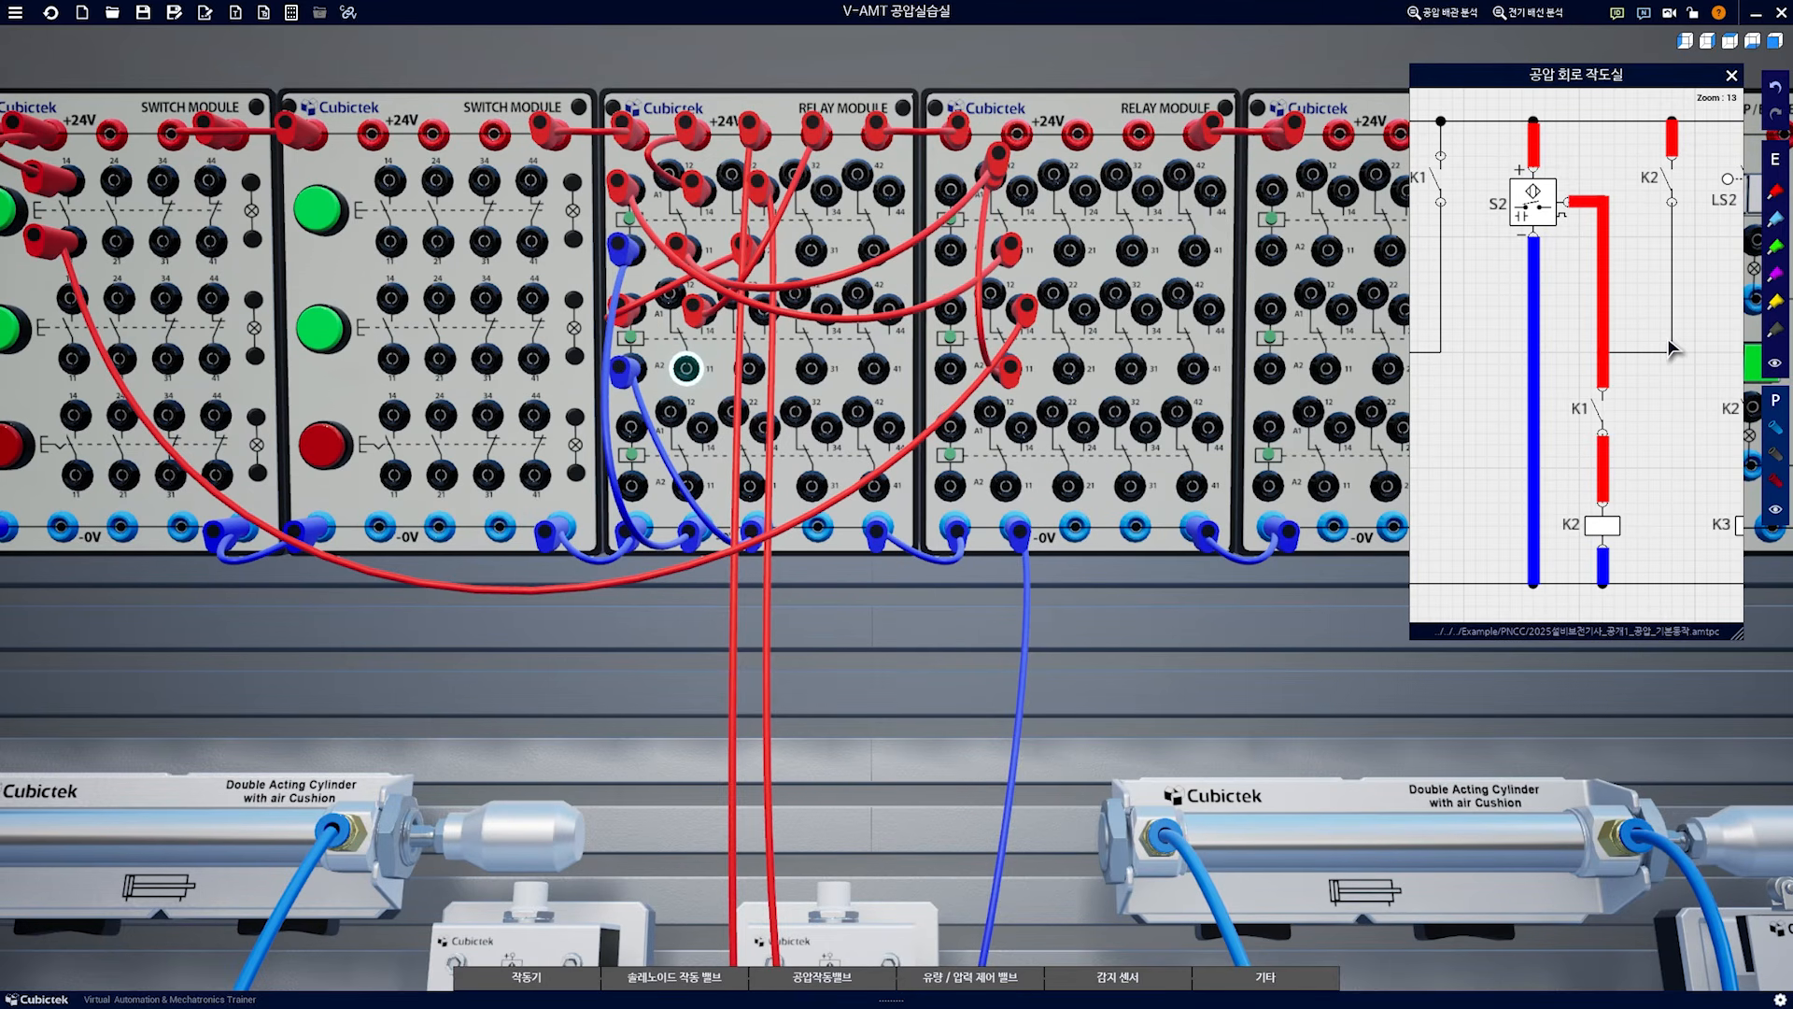
pyautogui.moveTo(1674, 215)
pyautogui.mouseDown()
pyautogui.moveTo(1667, 346)
pyautogui.moveTo(1622, 347)
pyautogui.mouseUp()
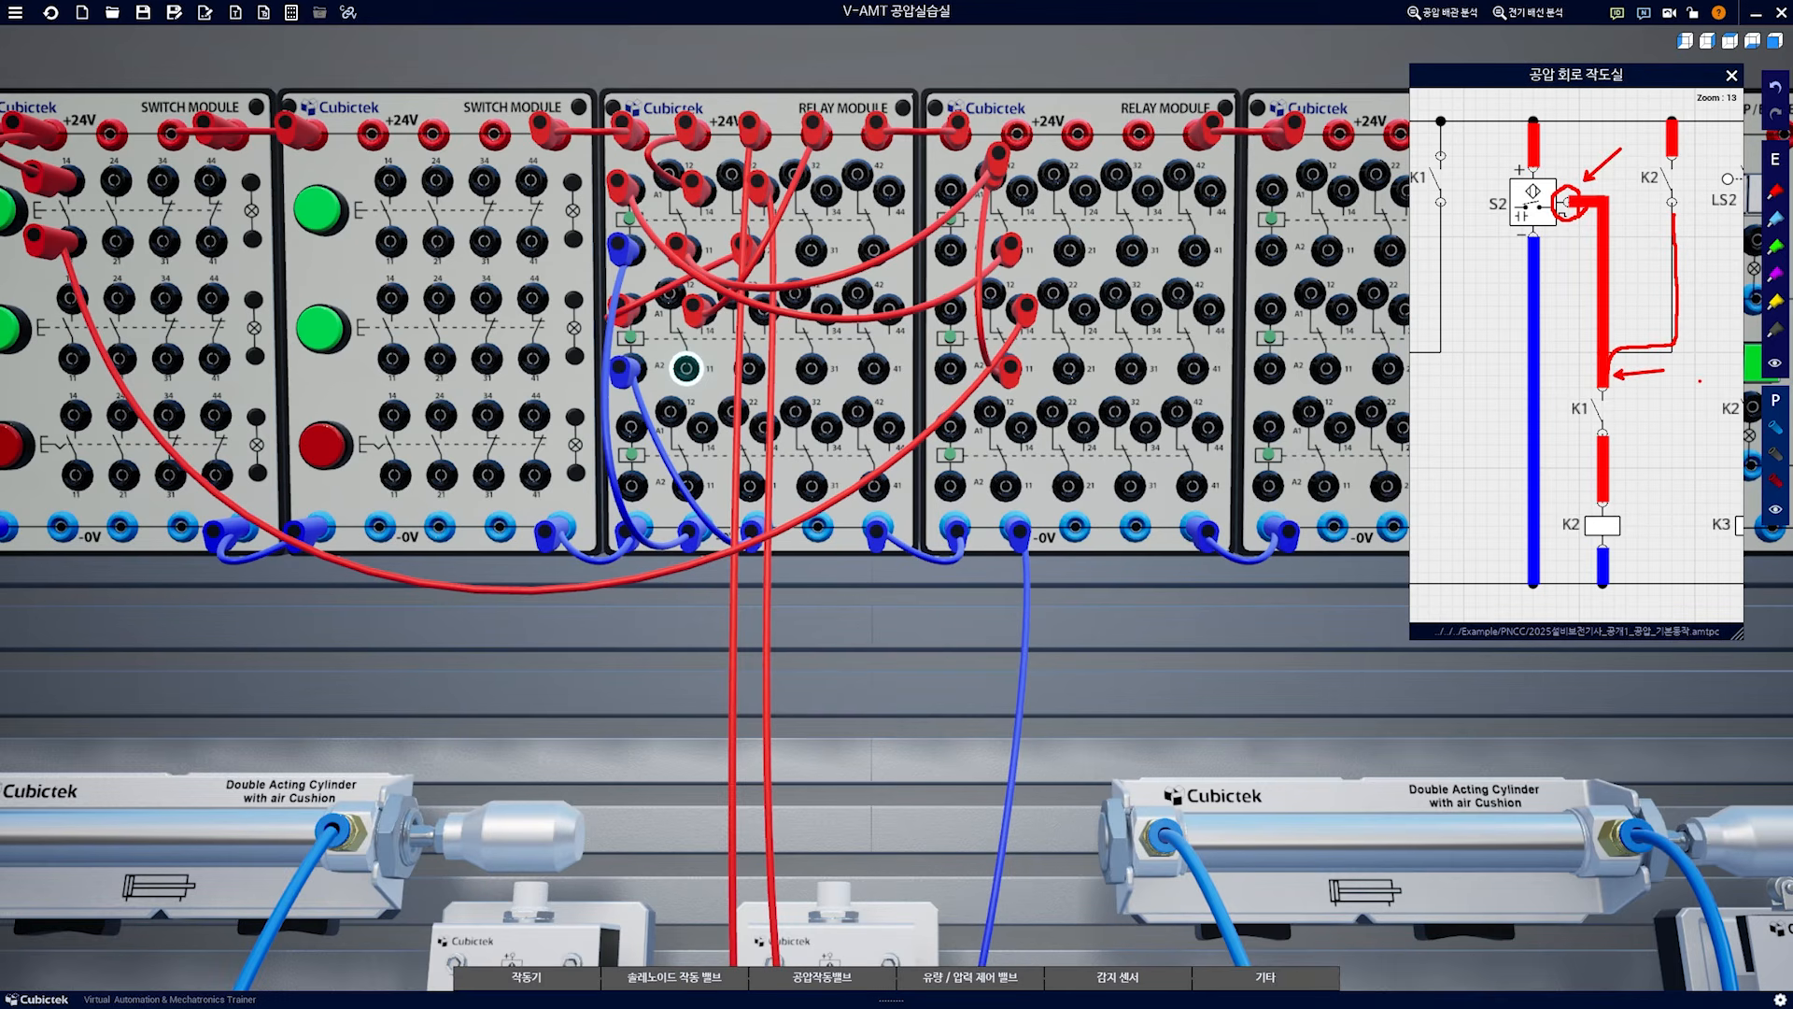
pyautogui.moveTo(1633, 120); pyautogui.dragTo(1655, 119)
pyautogui.moveTo(1659, 120); pyautogui.dragTo(1659, 149)
pyautogui.moveTo(1653, 332)
pyautogui.mouseDown()
pyautogui.moveTo(1670, 246)
pyautogui.moveTo(1656, 322)
pyautogui.mouseUp()
pyautogui.hotkey('ctrl', 'z')
pyautogui.moveTo(1579, 374)
pyautogui.mouseDown()
pyautogui.moveTo(1622, 386)
pyautogui.moveTo(1579, 378)
pyautogui.mouseUp()
pyautogui.press('Escape')
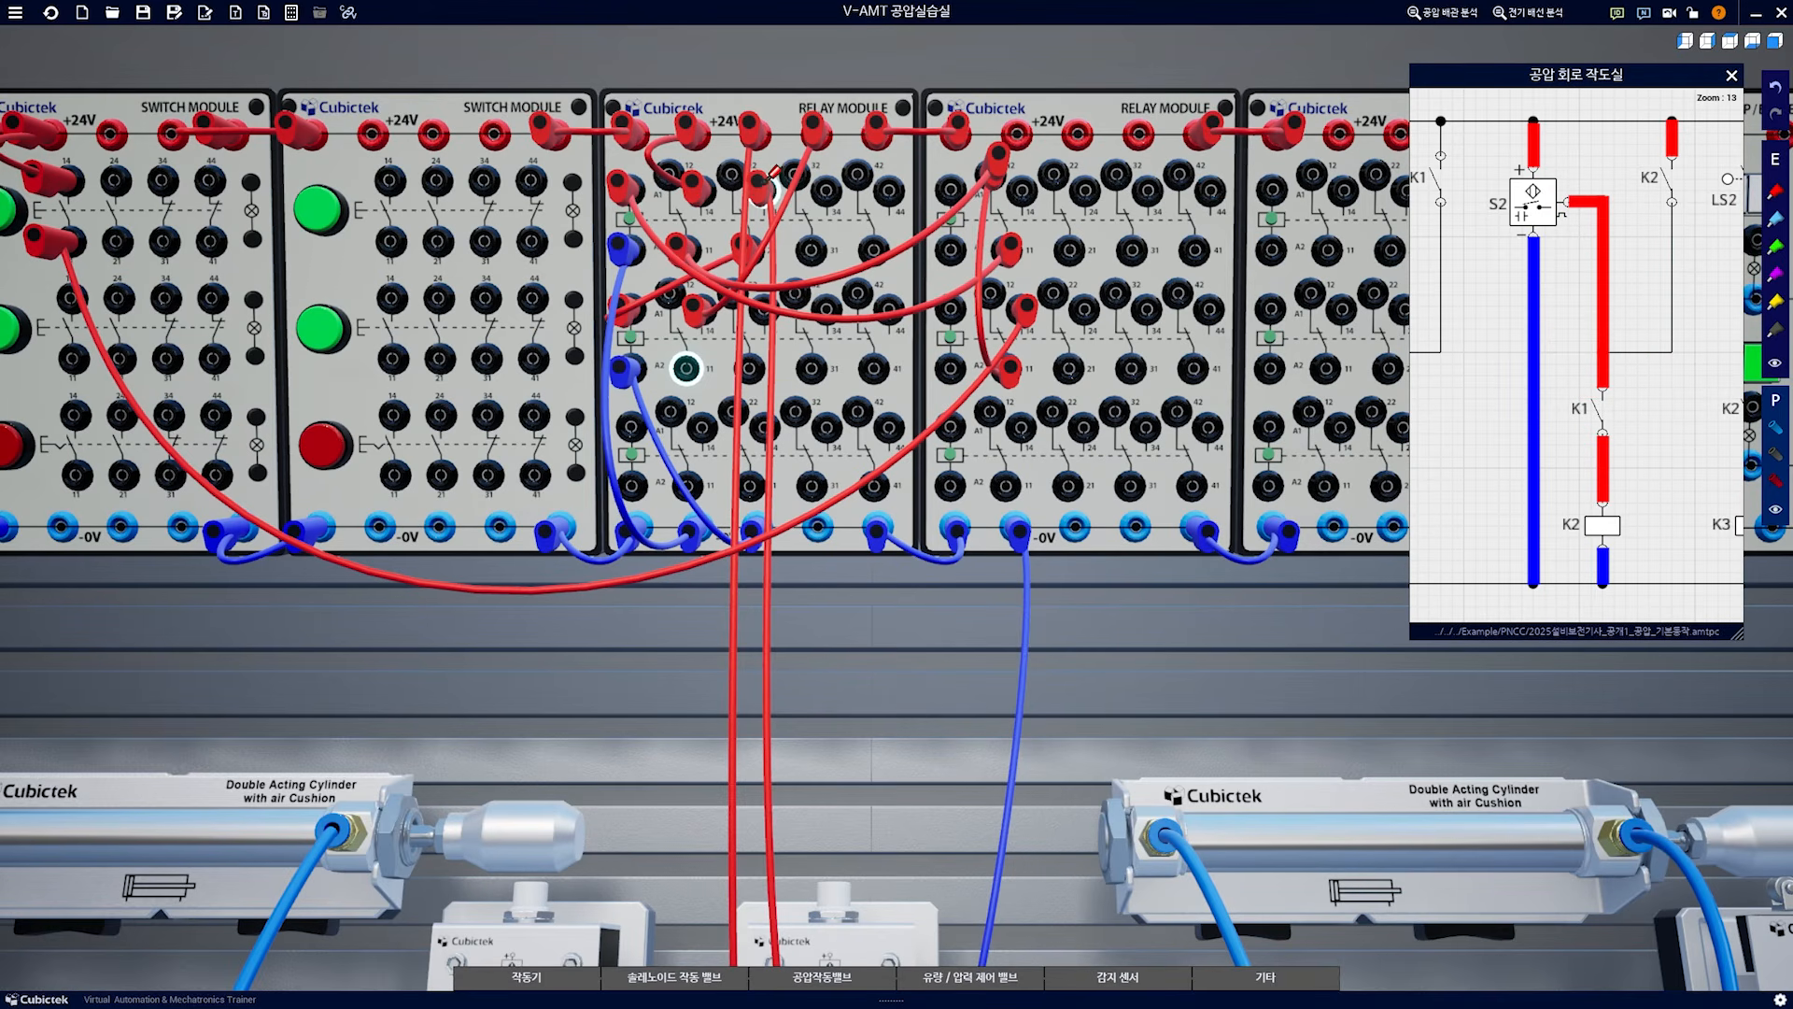
# Complete the self-holding wire from K2's contact terminal 11 to K1's contact terminal 24
pyautogui.click(764, 179)
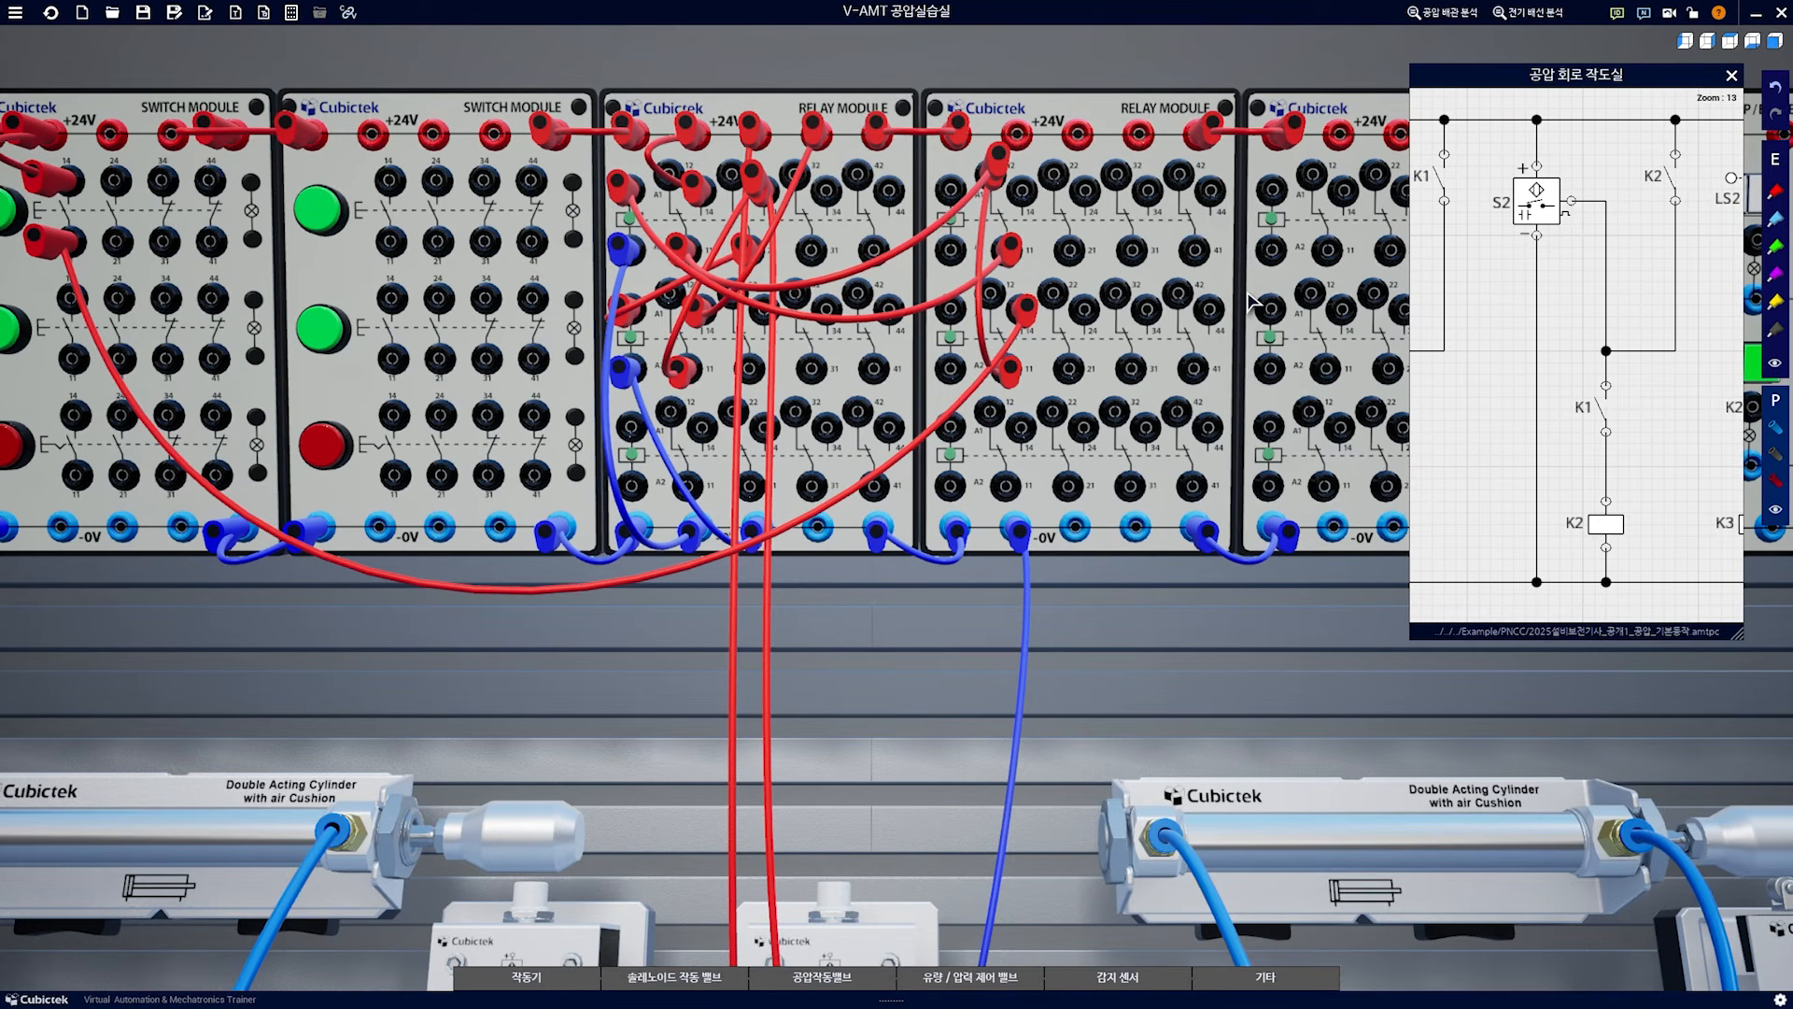
# Wire +24V from the digital time module to the NO terminal of limit switch LS2, and its COM terminal to K2's contact terminal 24
pyautogui.moveTo(1663, 438); pyautogui.dragTo(1459, 434)
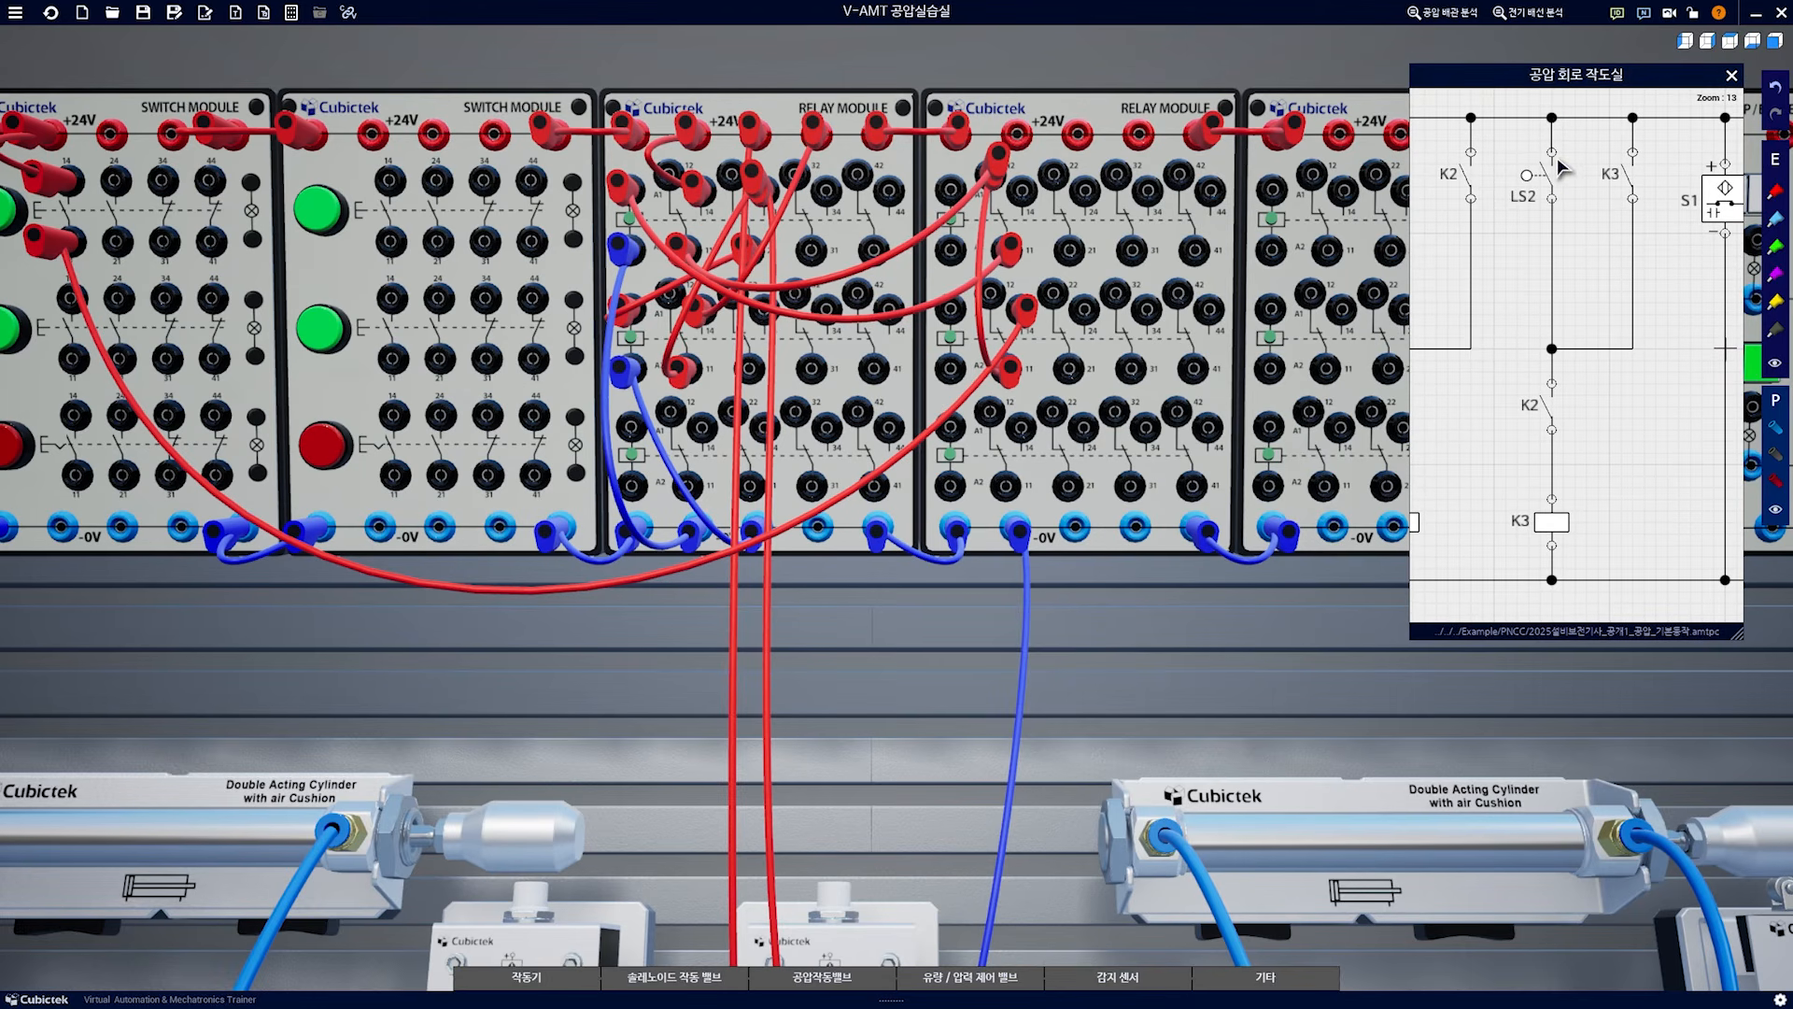
pyautogui.moveTo(1030, 831); pyautogui.dragTo(534, 687)
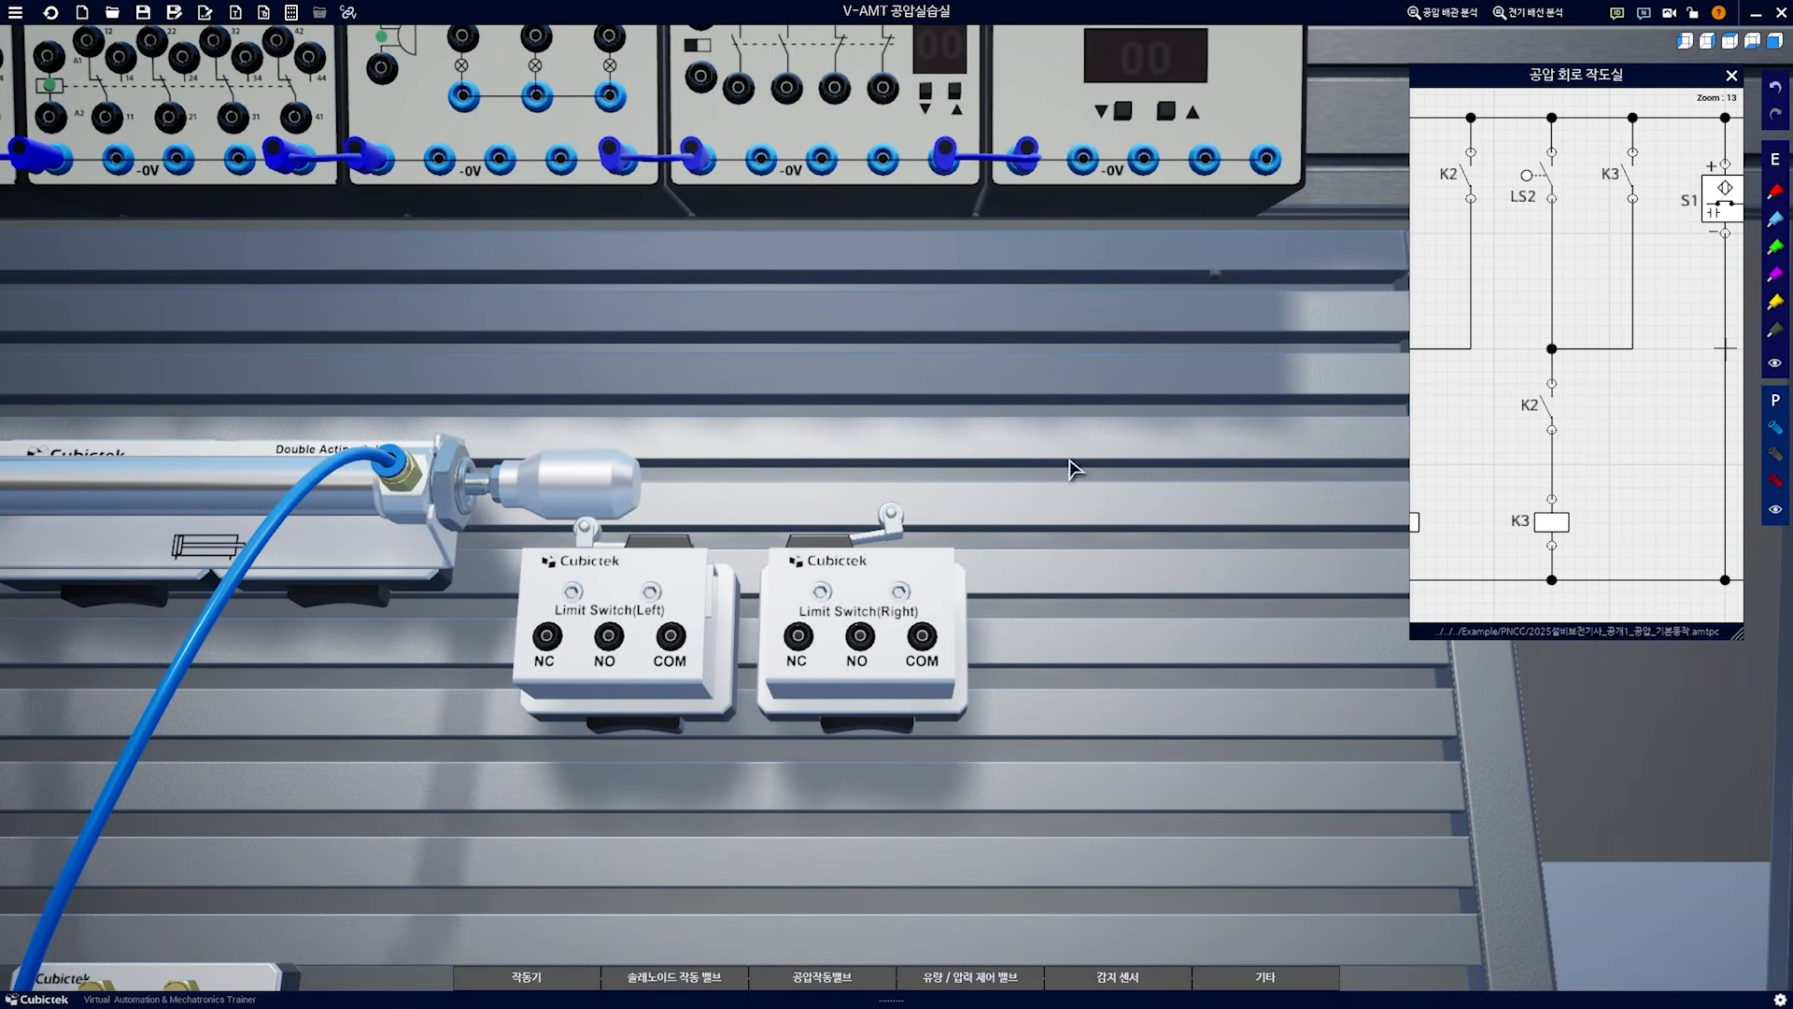
pyautogui.moveTo(1117, 436); pyautogui.dragTo(1121, 561)
pyautogui.scroll(-5, 1121, 561)
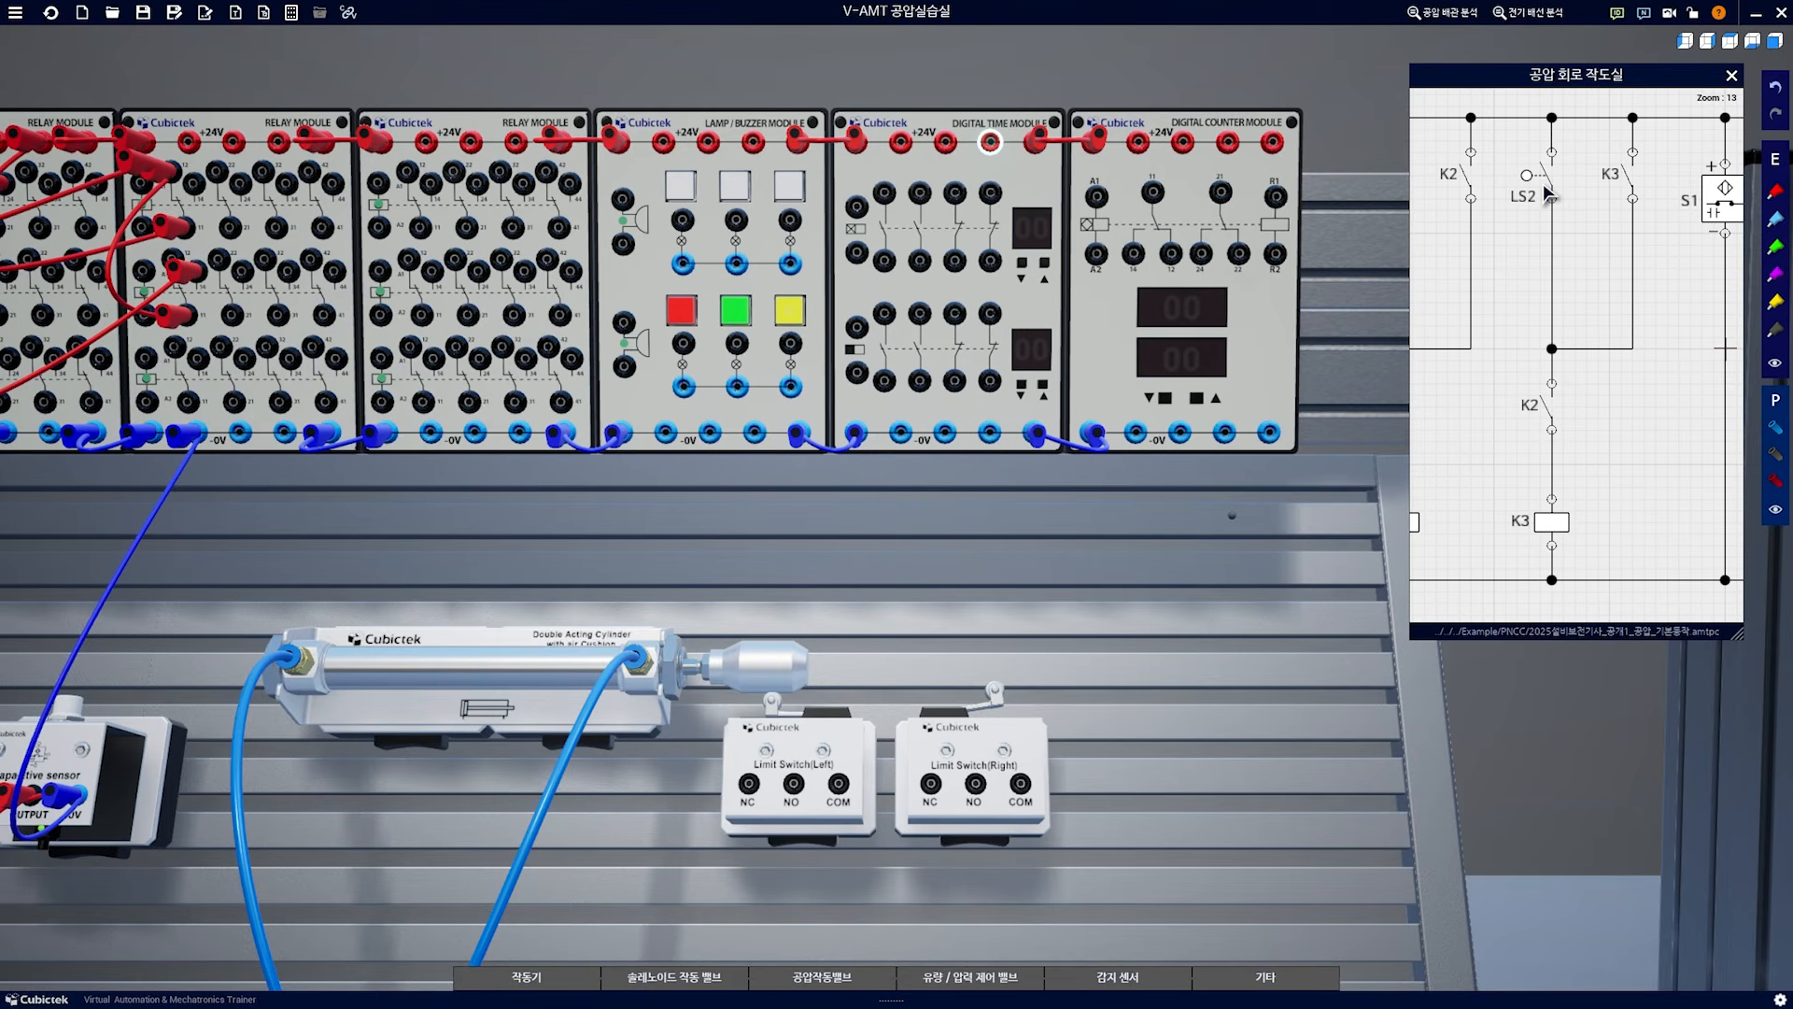
pyautogui.click(981, 775)
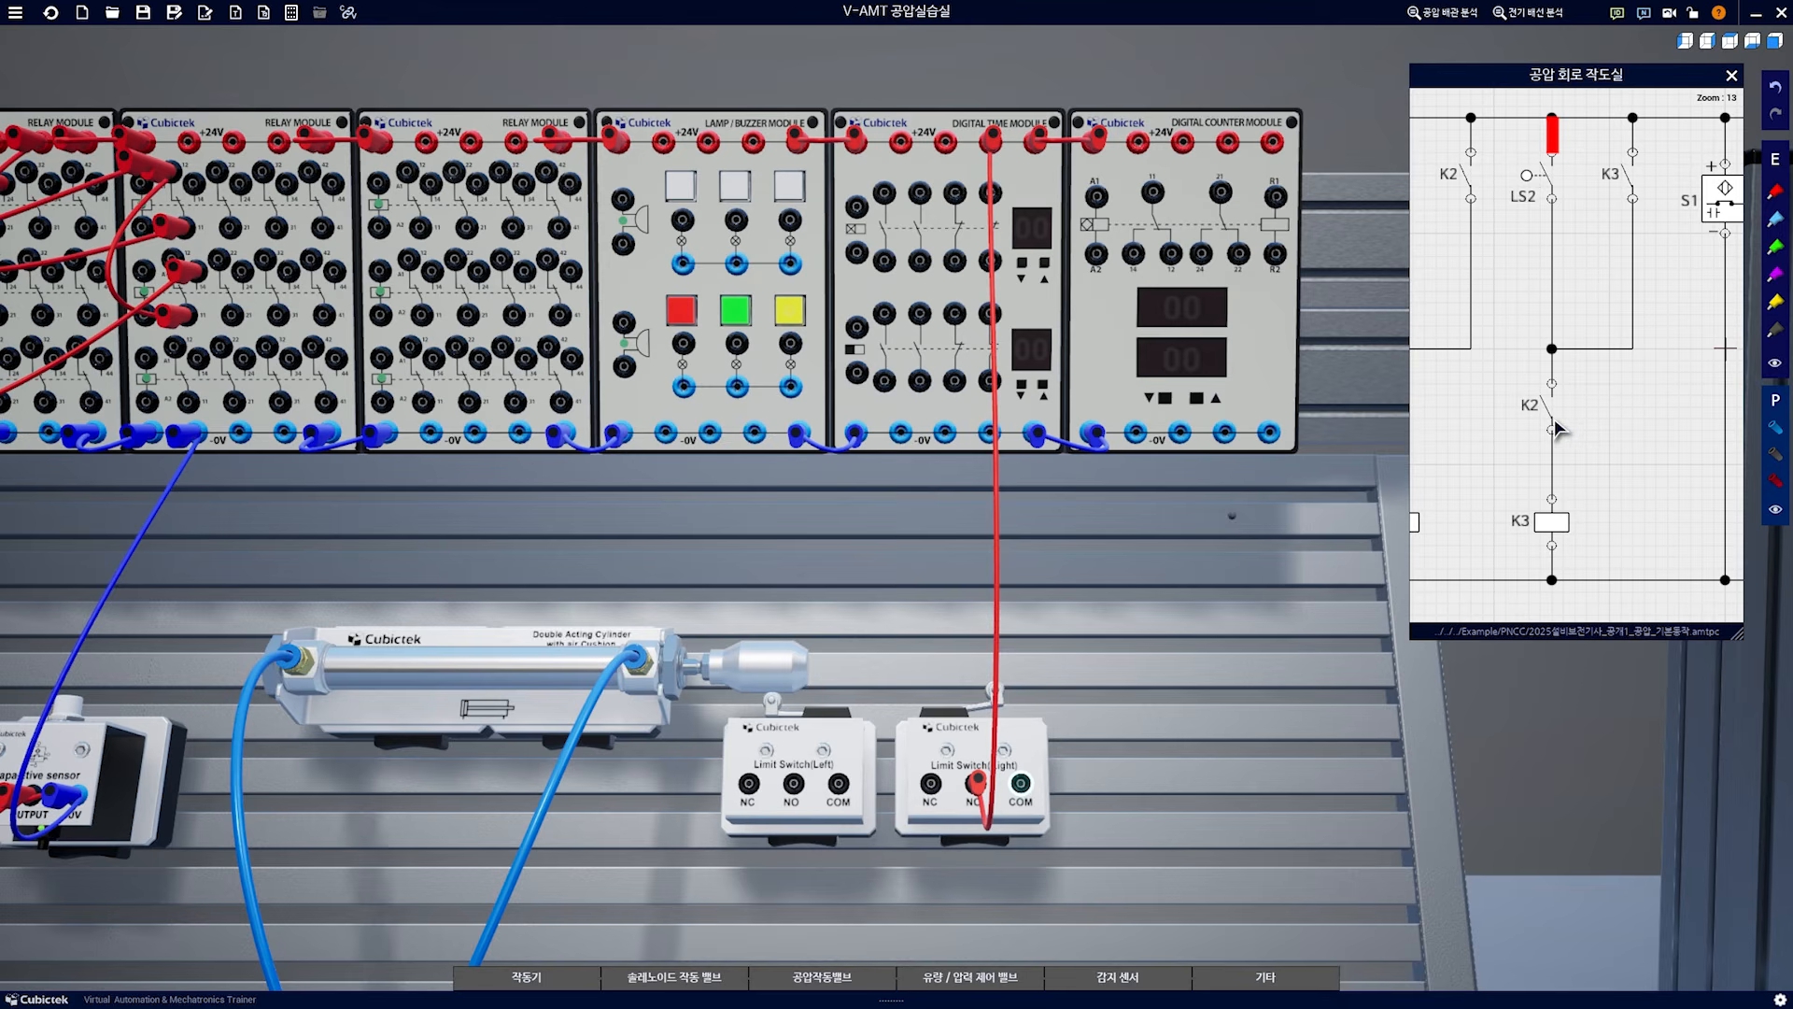
pyautogui.moveTo(906, 635); pyautogui.dragTo(1339, 669)
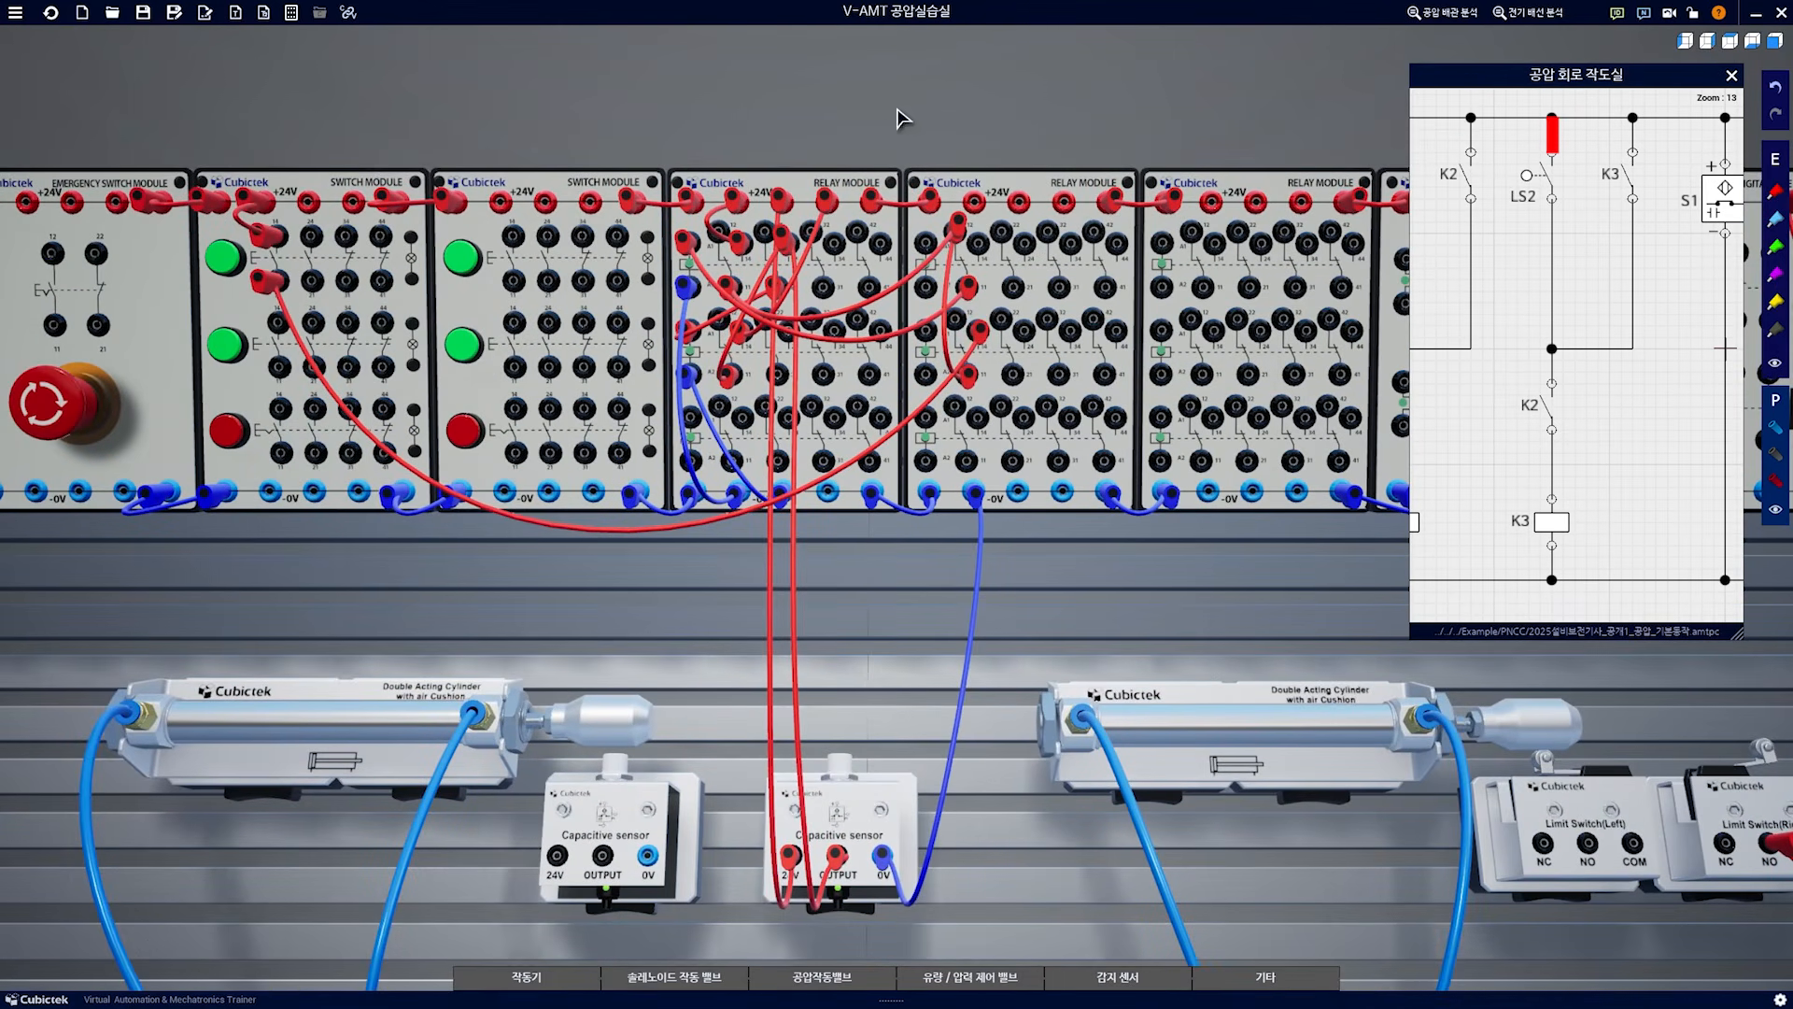
pyautogui.scroll(5, 869, 140)
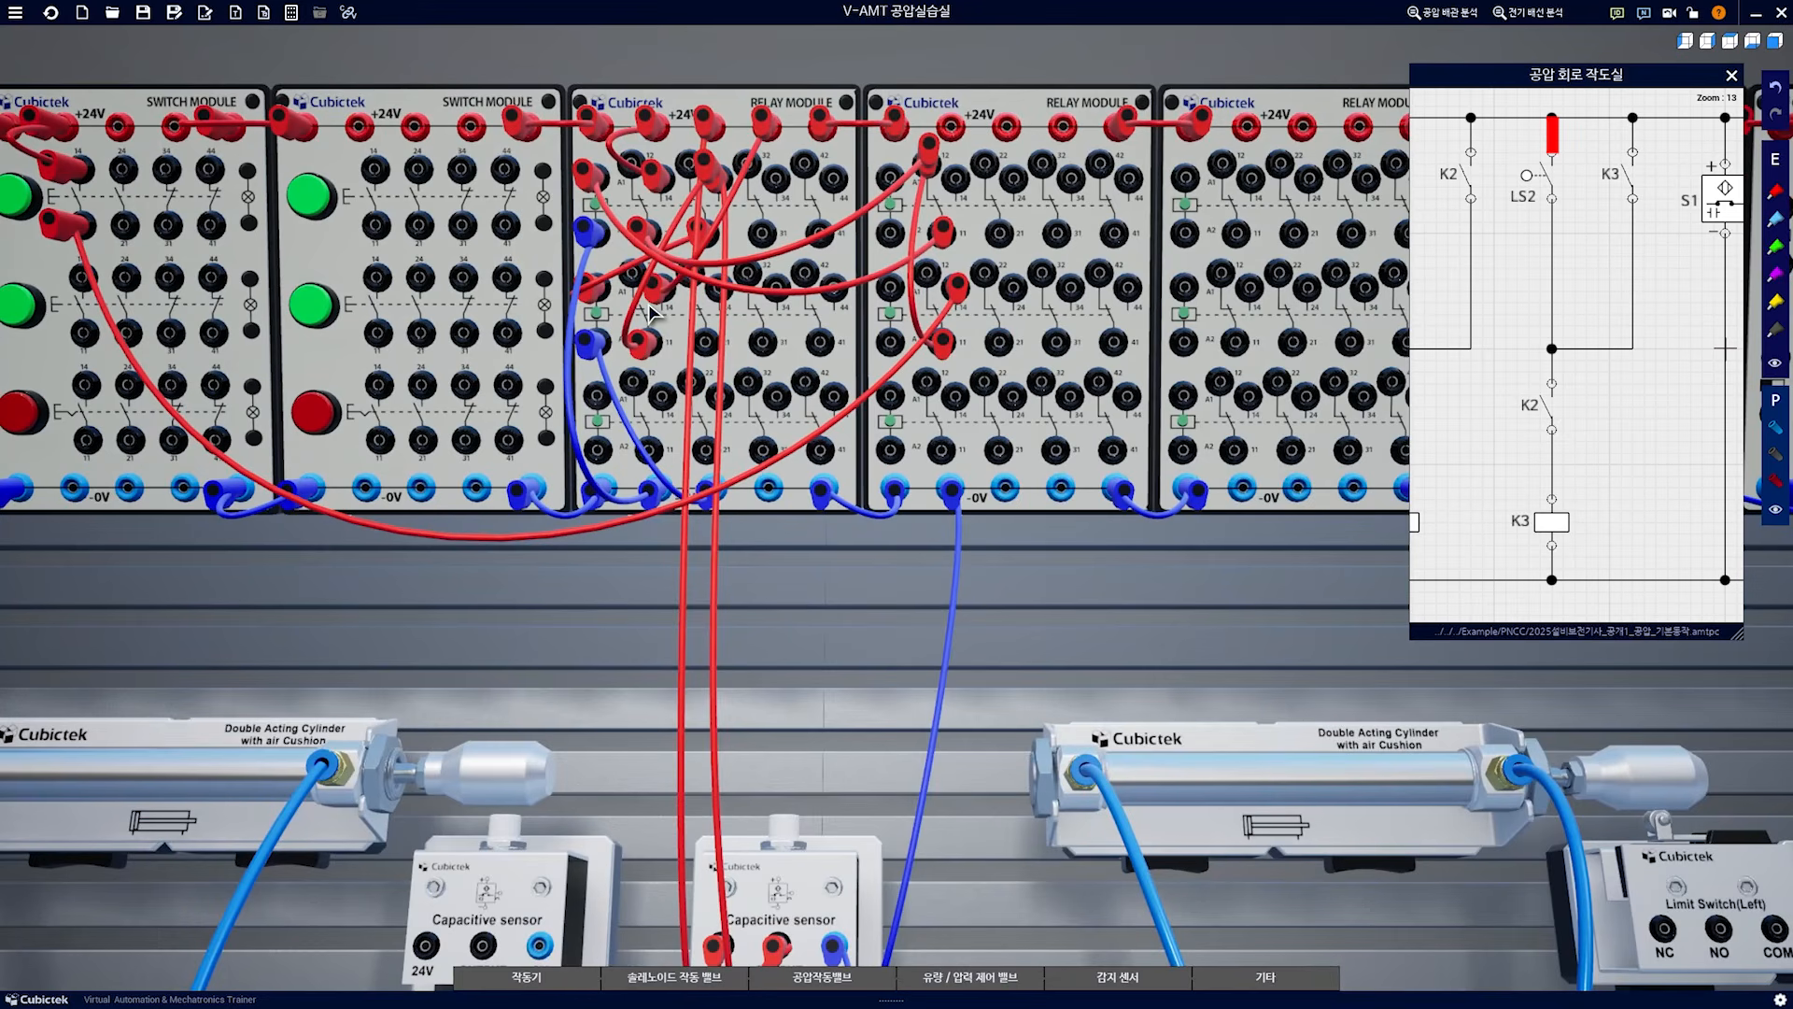
pyautogui.click(702, 261)
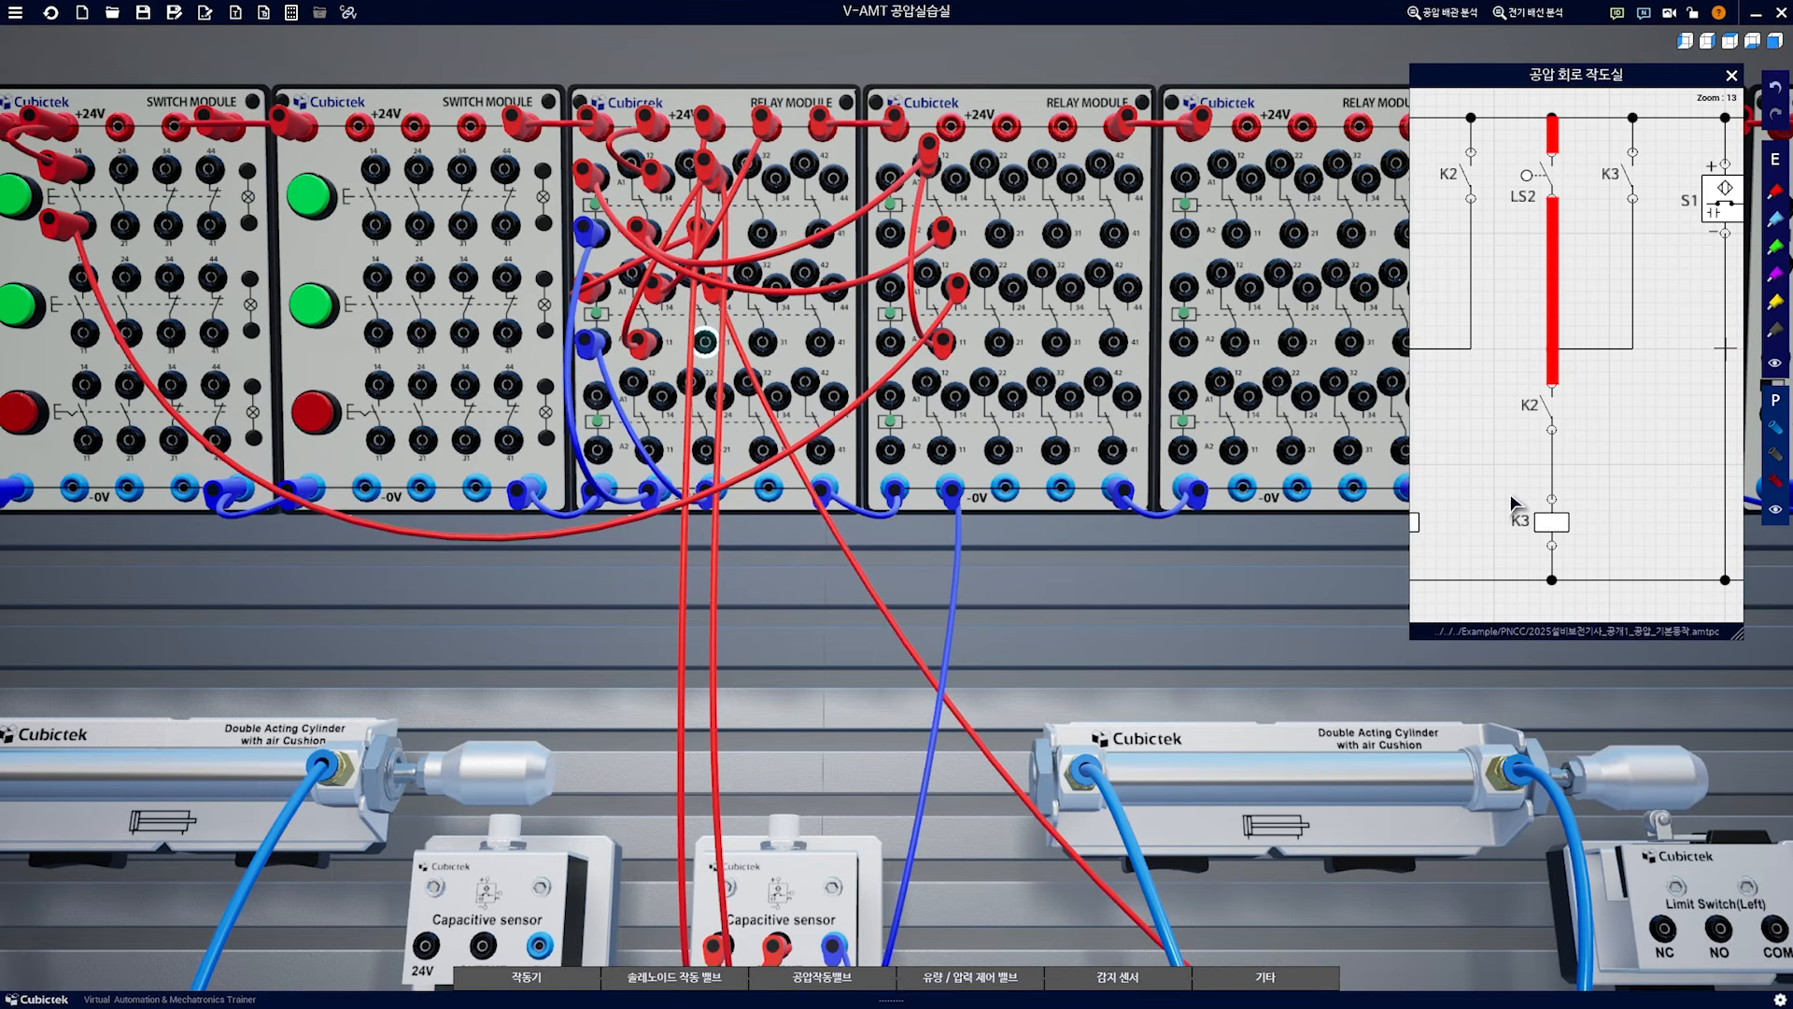
# Wire K2's contact terminal 21 to K3's coil terminal A1, and connect coil terminal A2 to -0V on the switch module
pyautogui.click(598, 394)
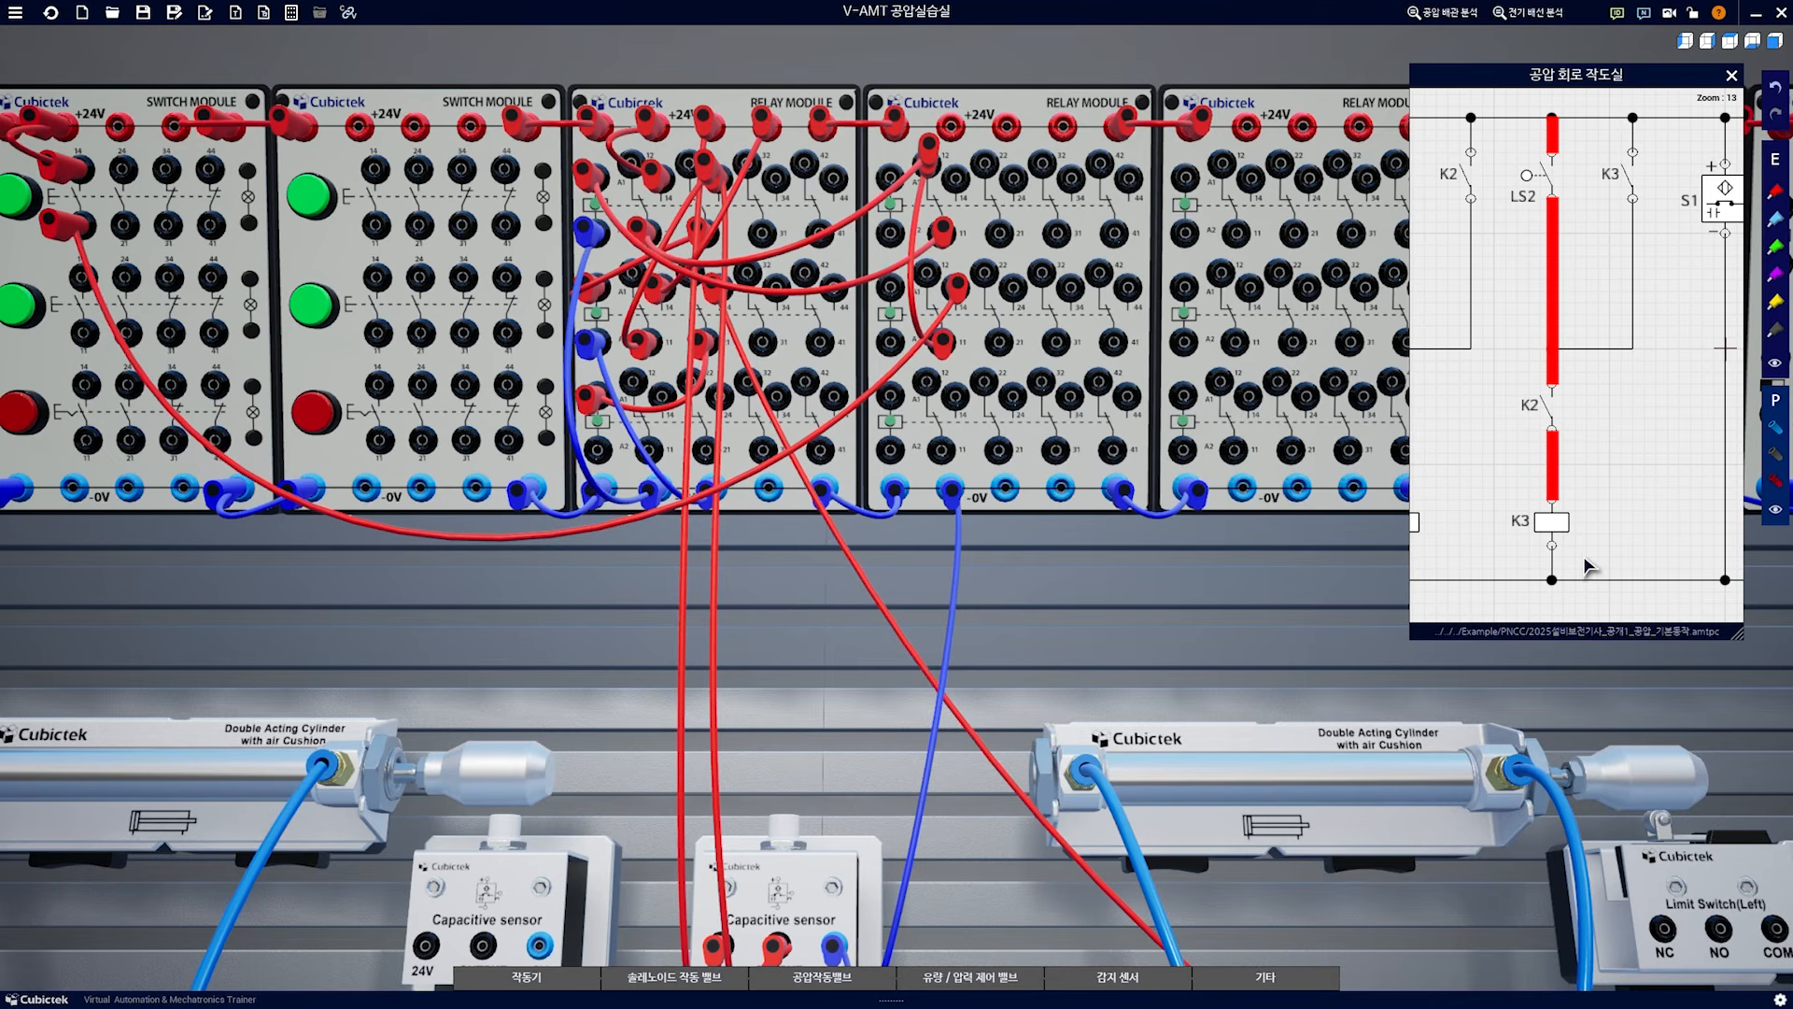
pyautogui.click(597, 450)
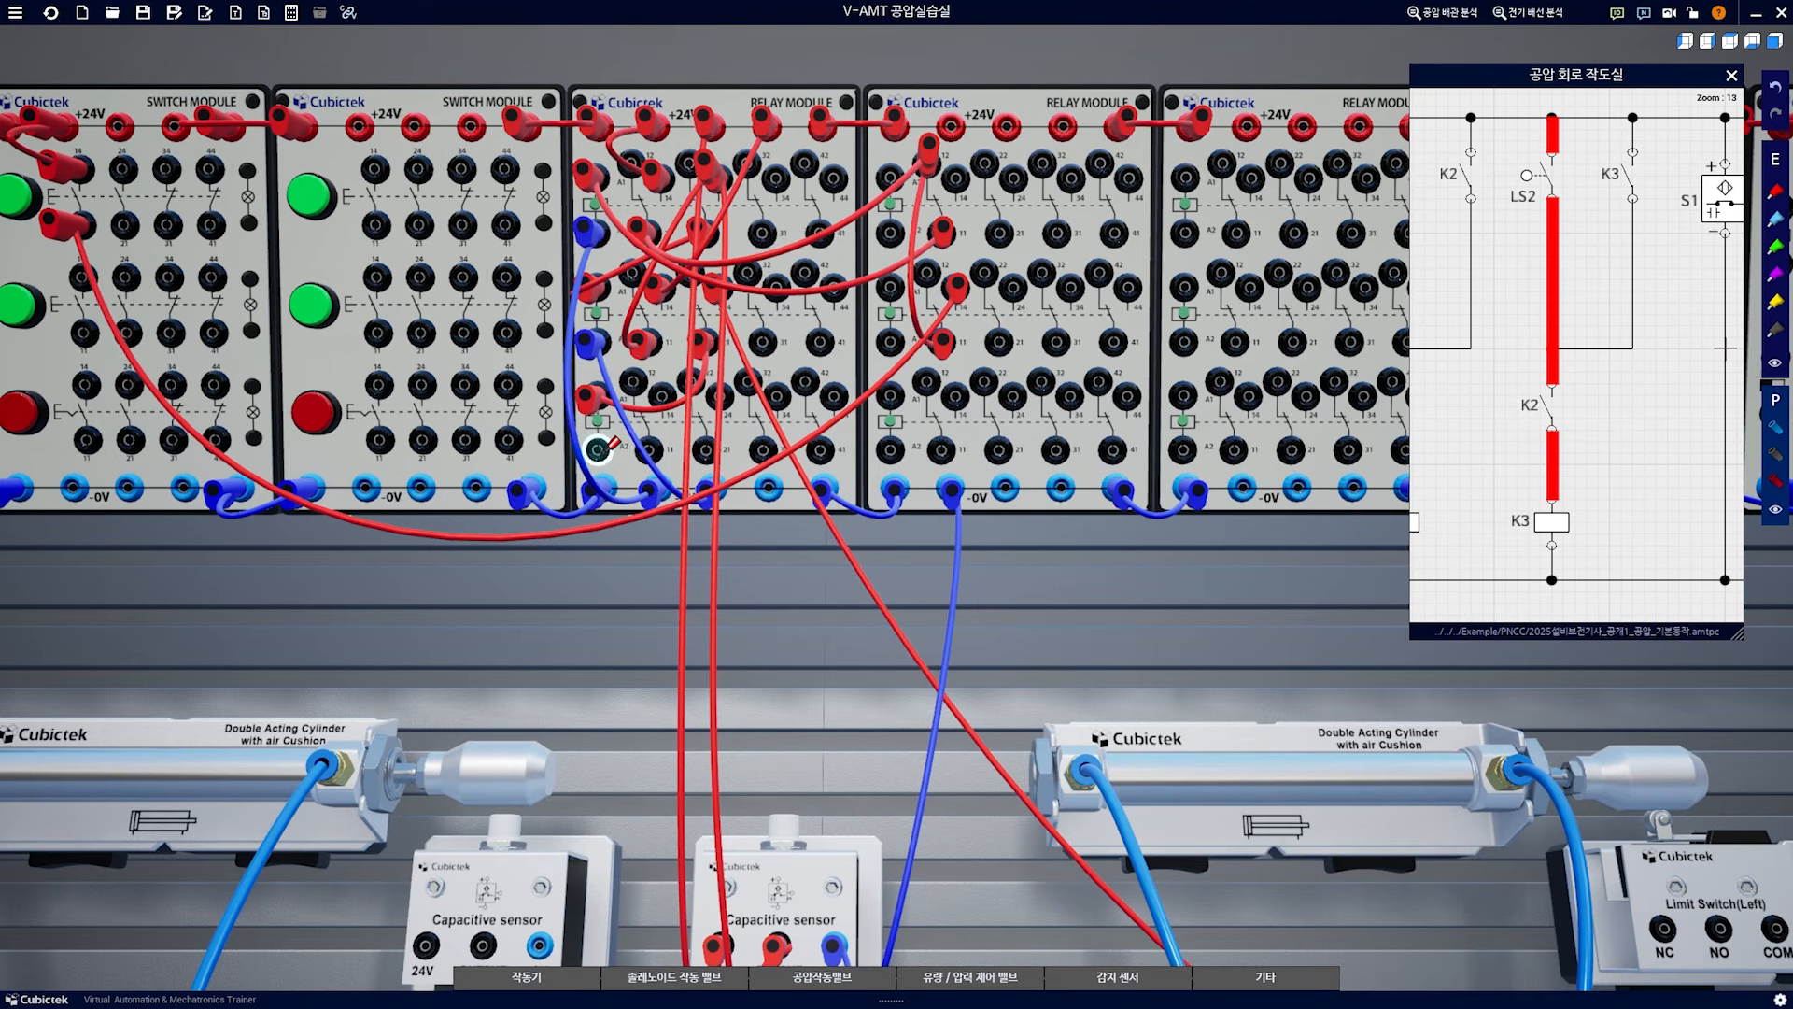
pyautogui.click(476, 487)
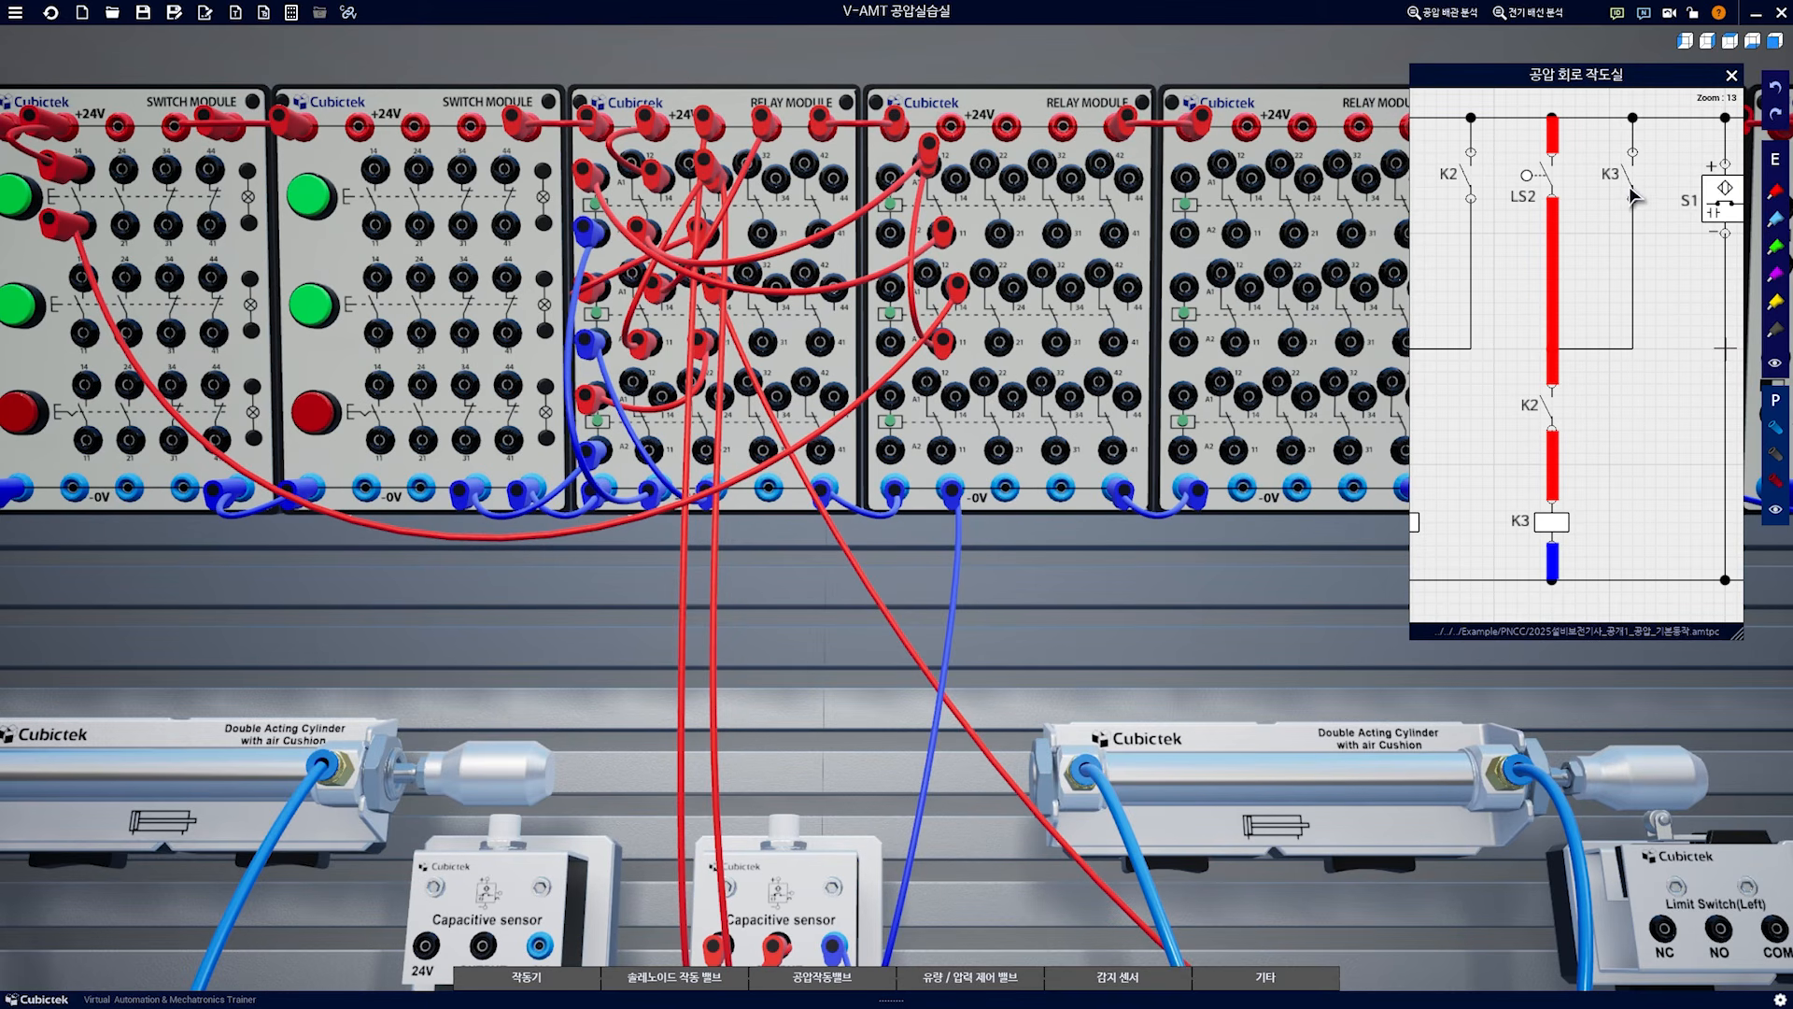
# Wire K3's self-holding contact with +24V to terminal 14 and terminal 11 to K2's contact terminal 24
pyautogui.click(949, 126)
pyautogui.click(662, 393)
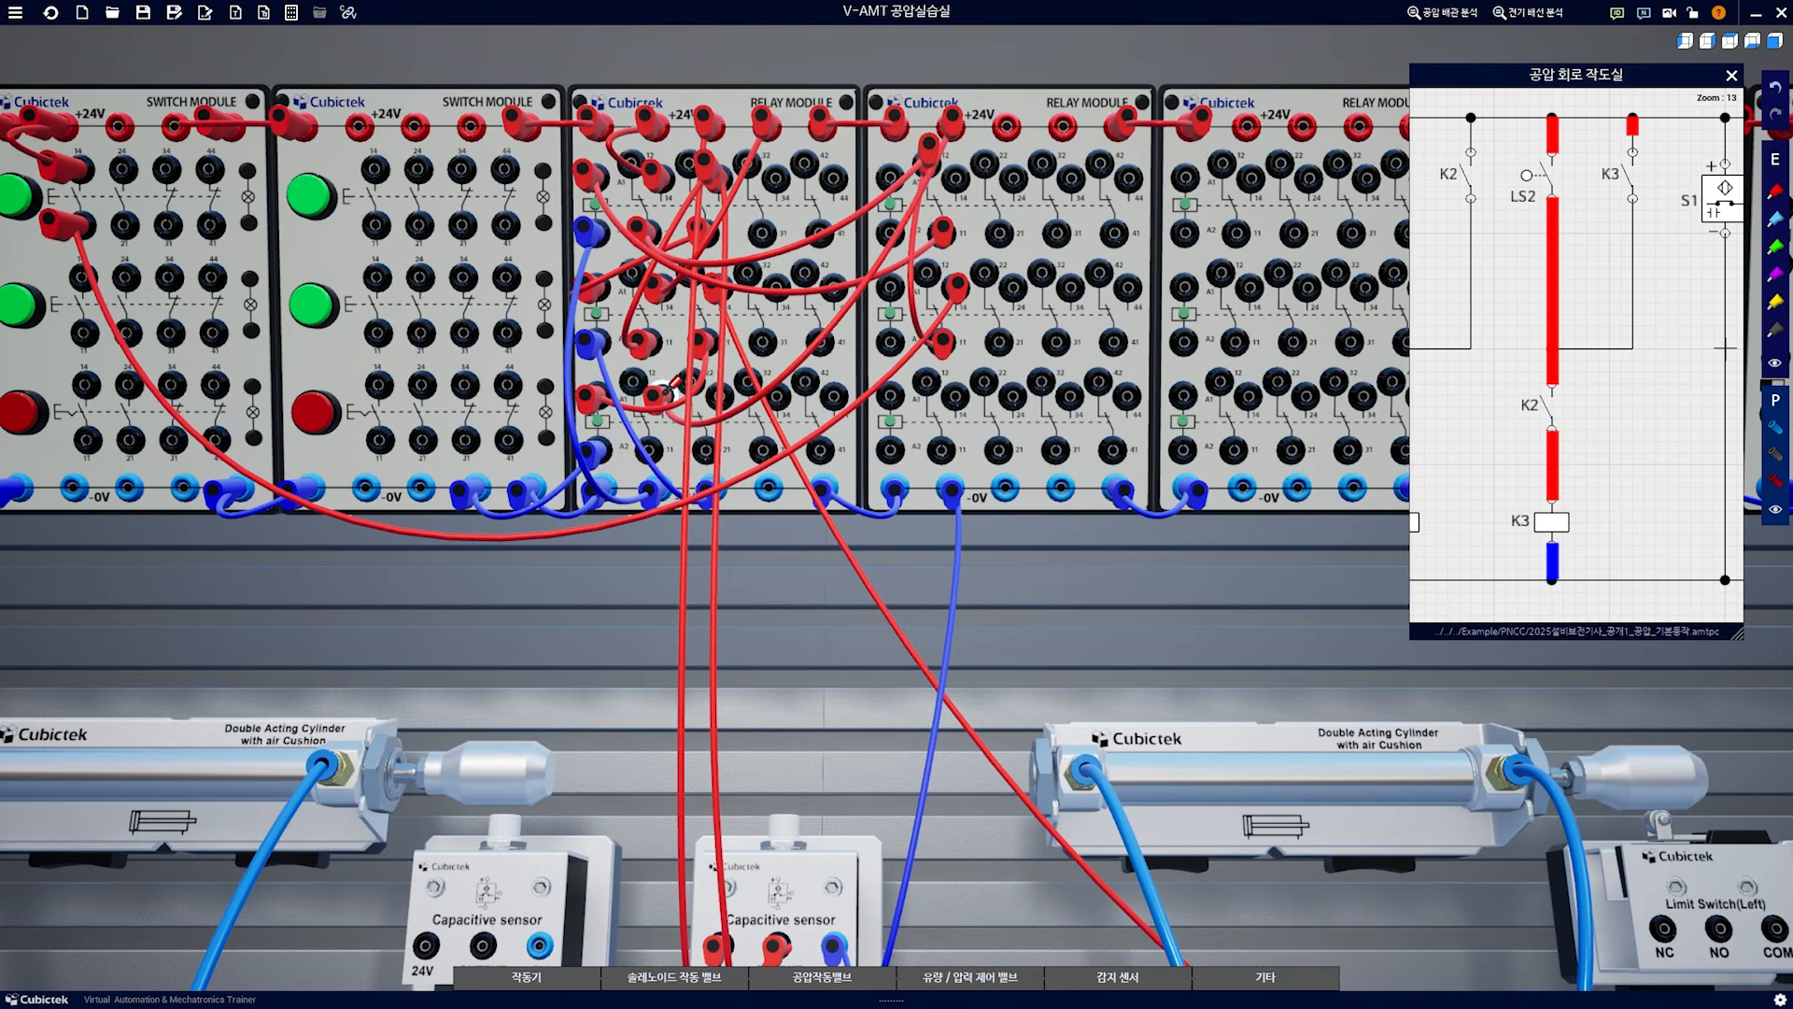
pyautogui.click(659, 443)
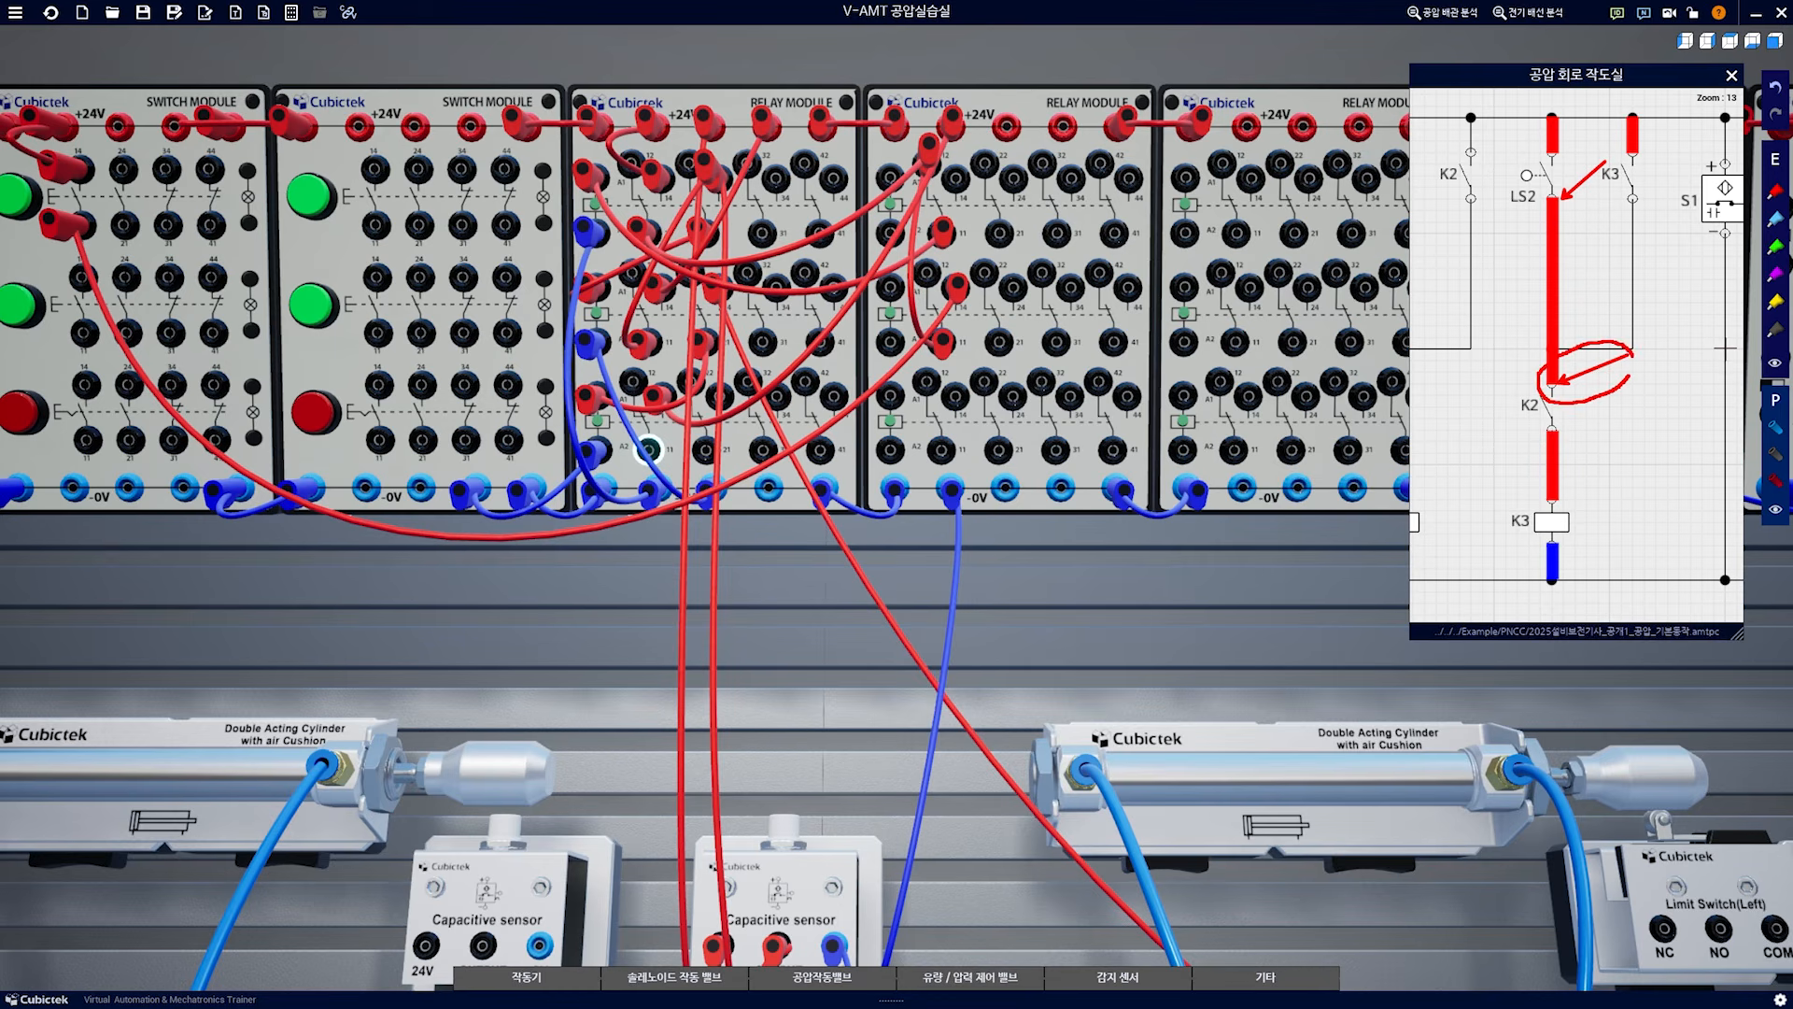
pyautogui.press('Escape')
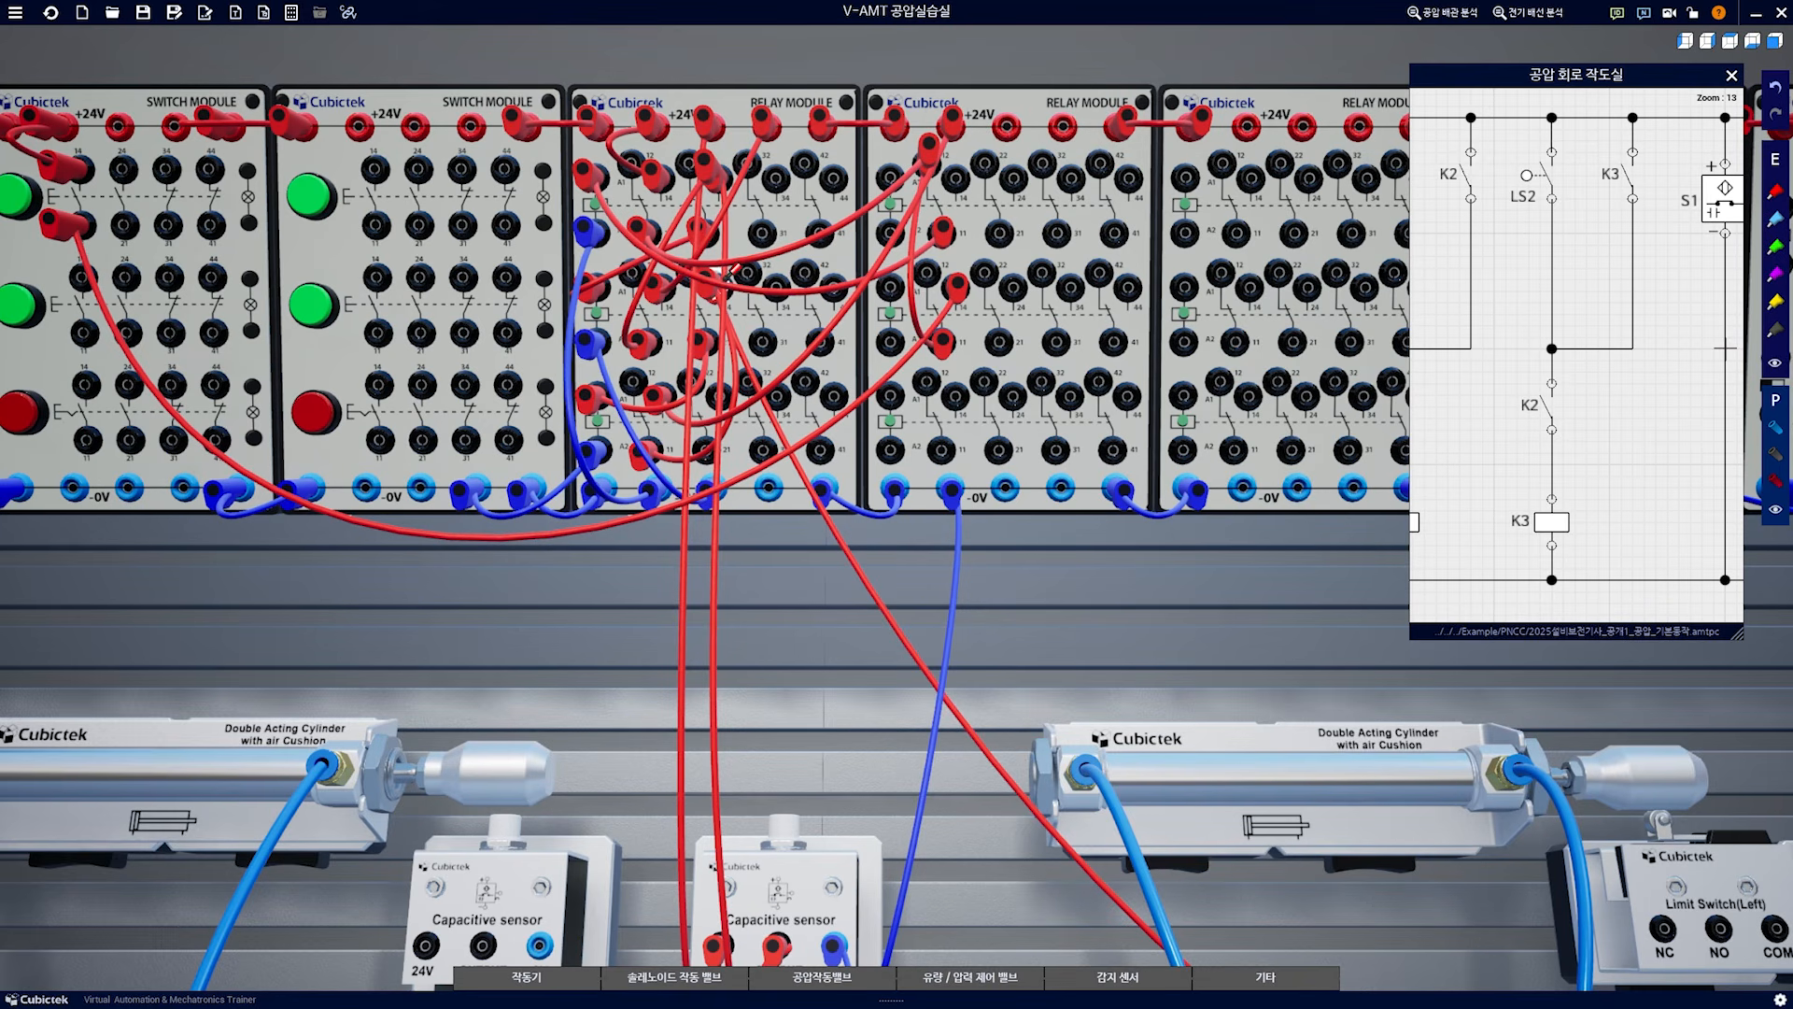
# Power capacitive sensor S1 by wiring its 24V terminal to +24V and its 0V terminal to -0V on the second switch module
pyautogui.moveTo(1669, 471); pyautogui.dragTo(1472, 471)
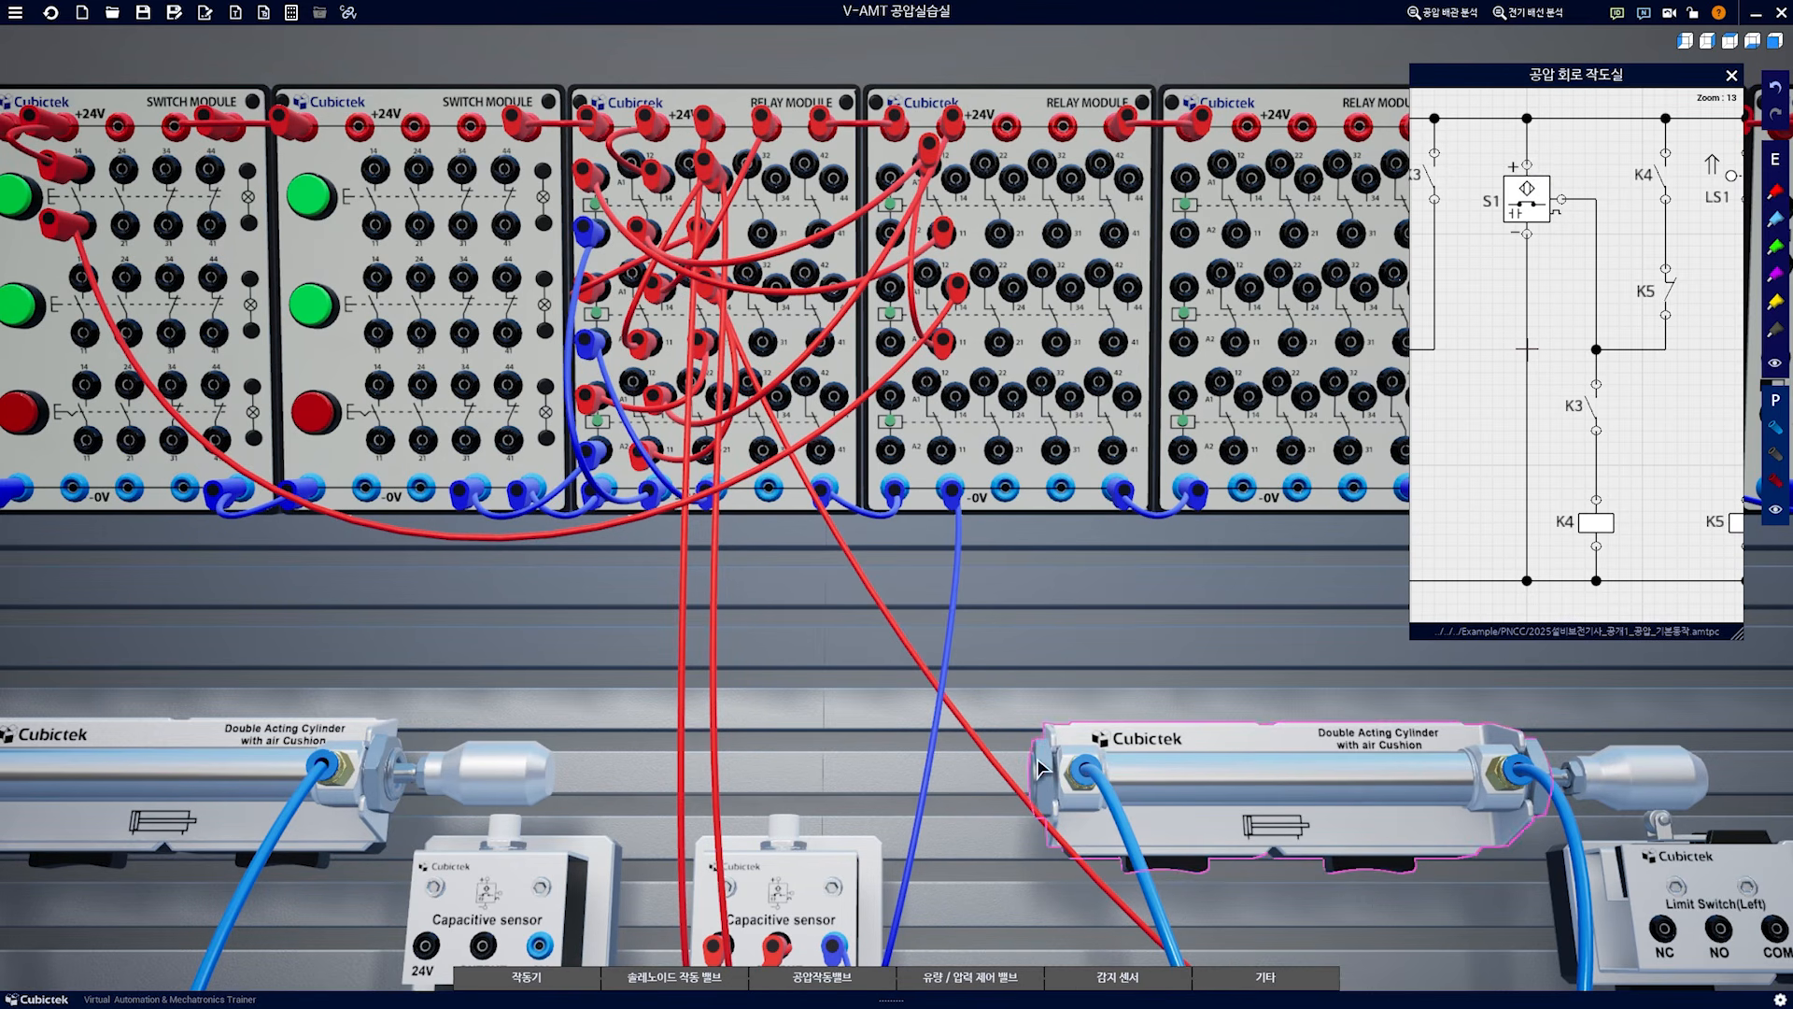
pyautogui.scroll(-3, 941, 811)
pyautogui.moveTo(944, 656); pyautogui.dragTo(971, 728)
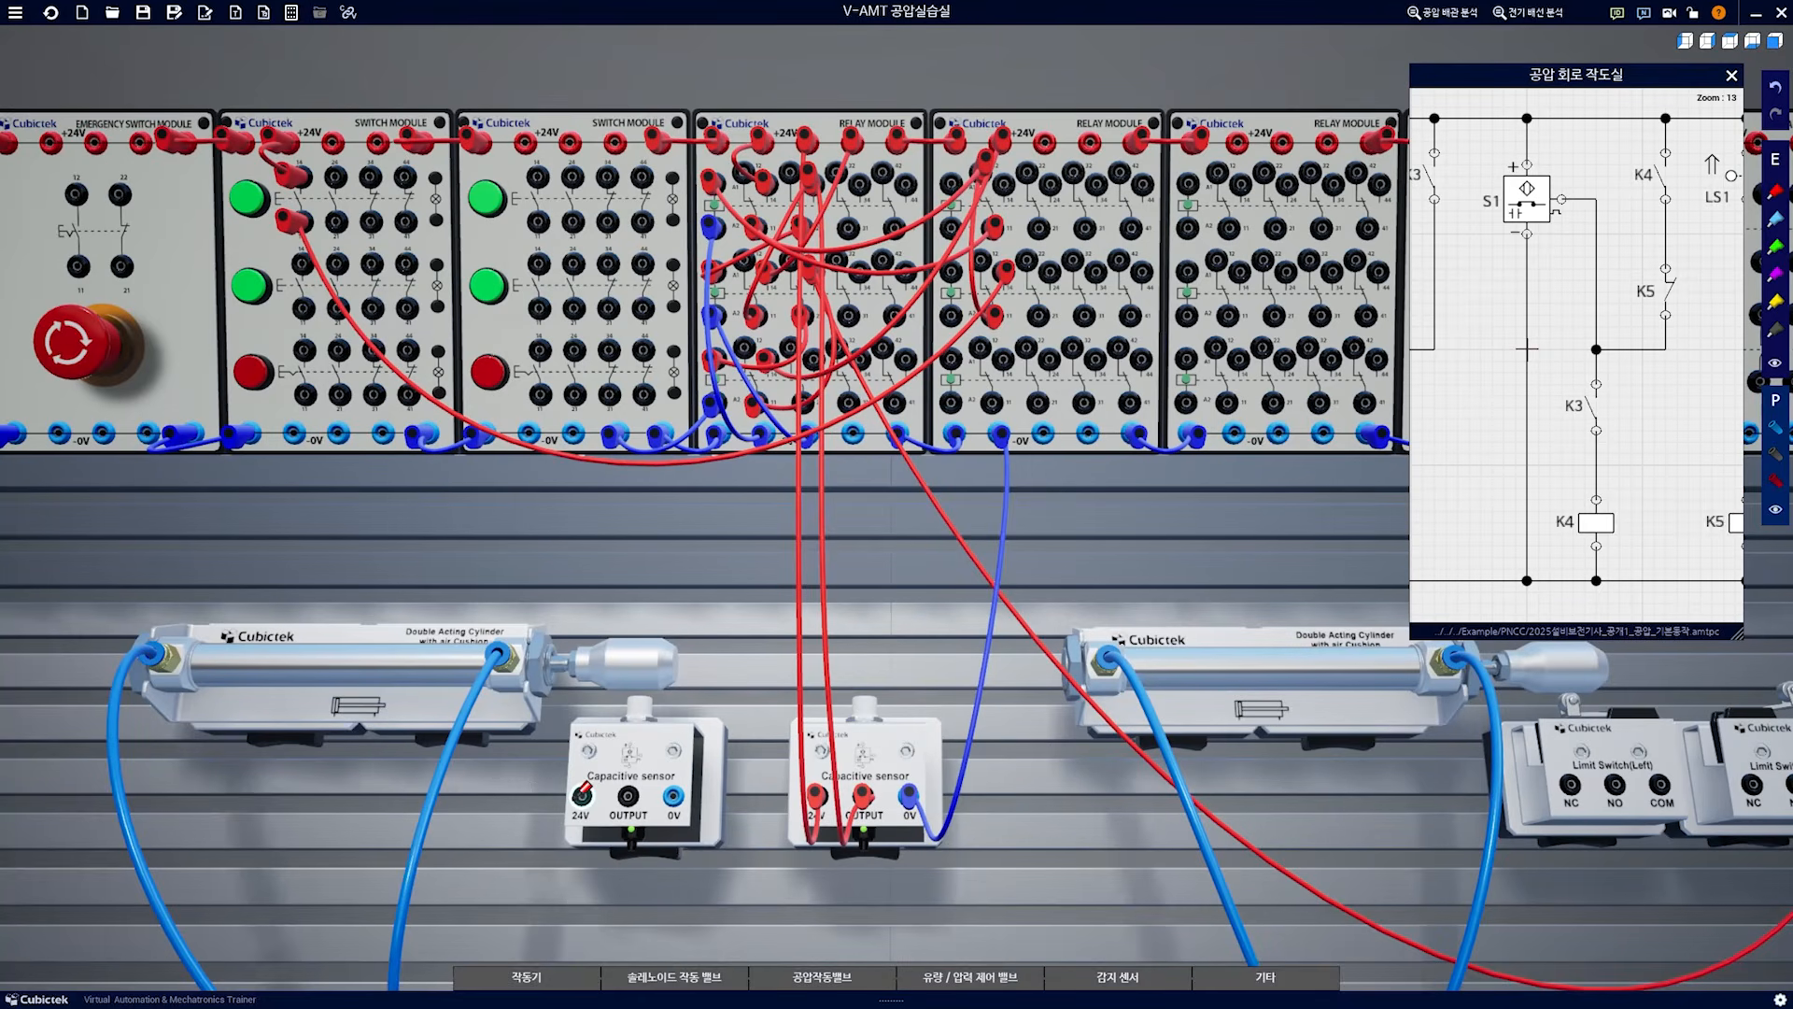
pyautogui.moveTo(554, 809); pyautogui.dragTo(643, 778)
pyautogui.click(671, 758)
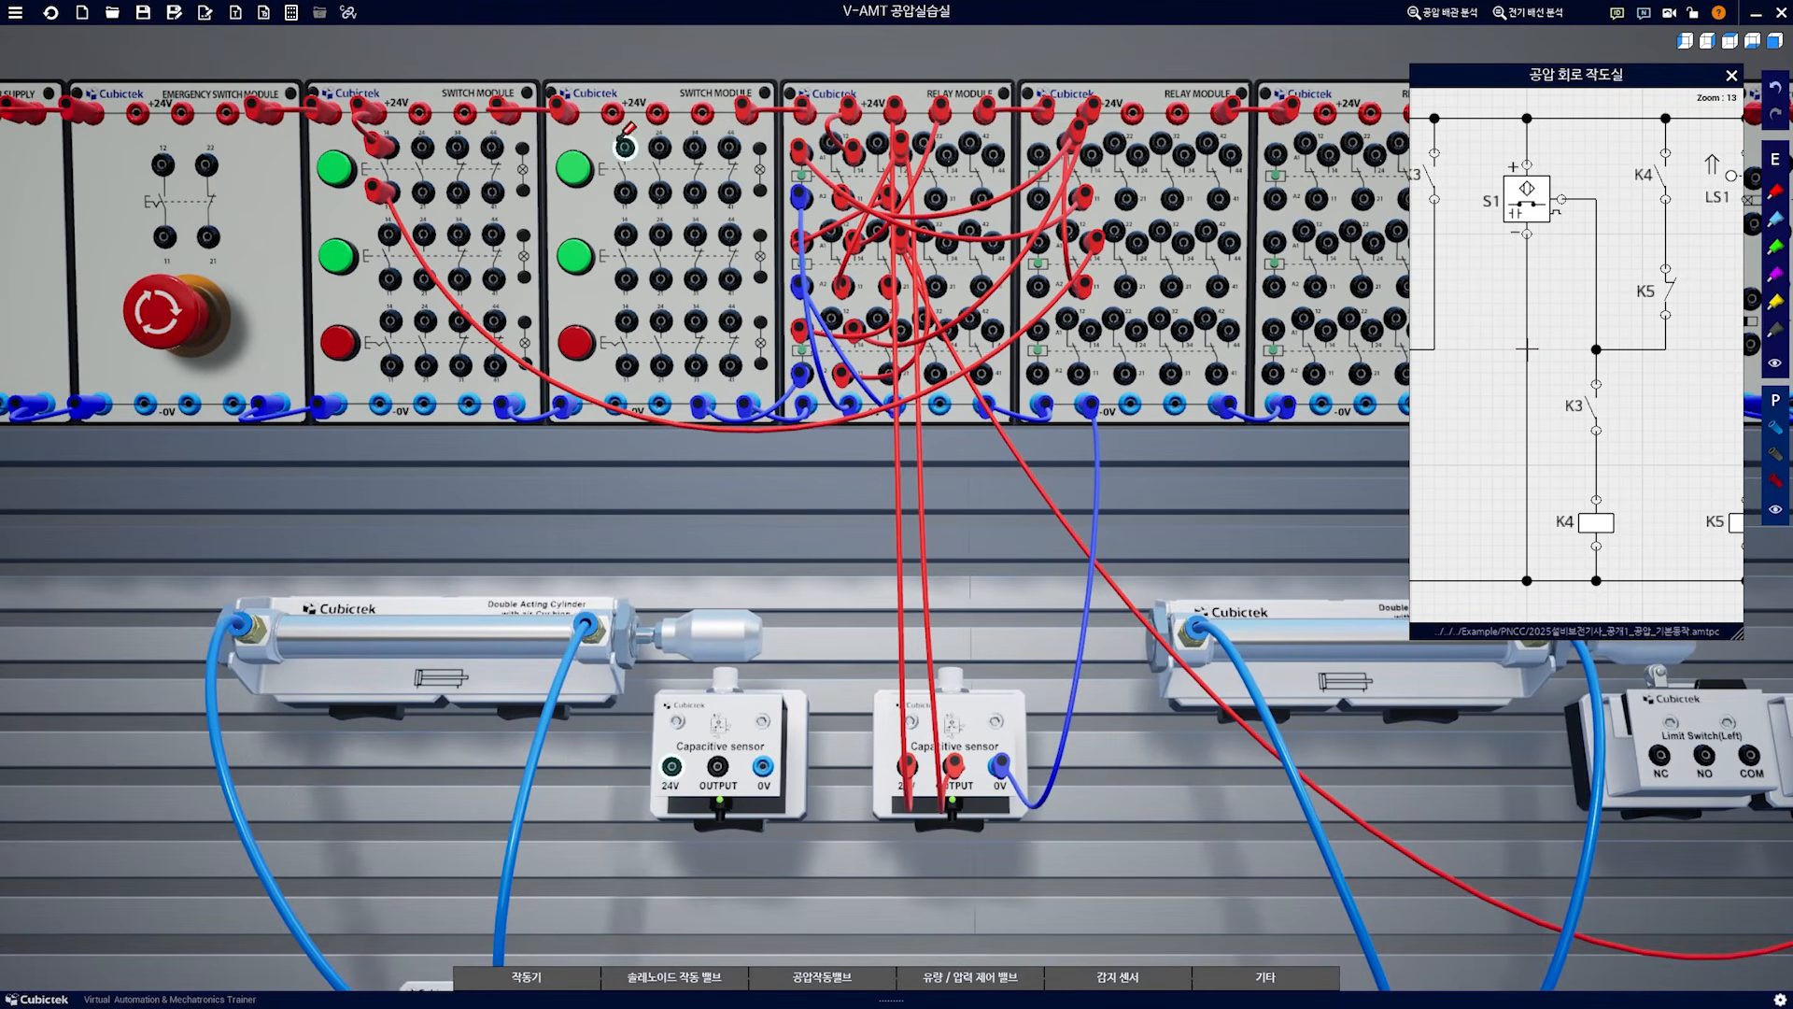
pyautogui.click(608, 111)
pyautogui.click(762, 766)
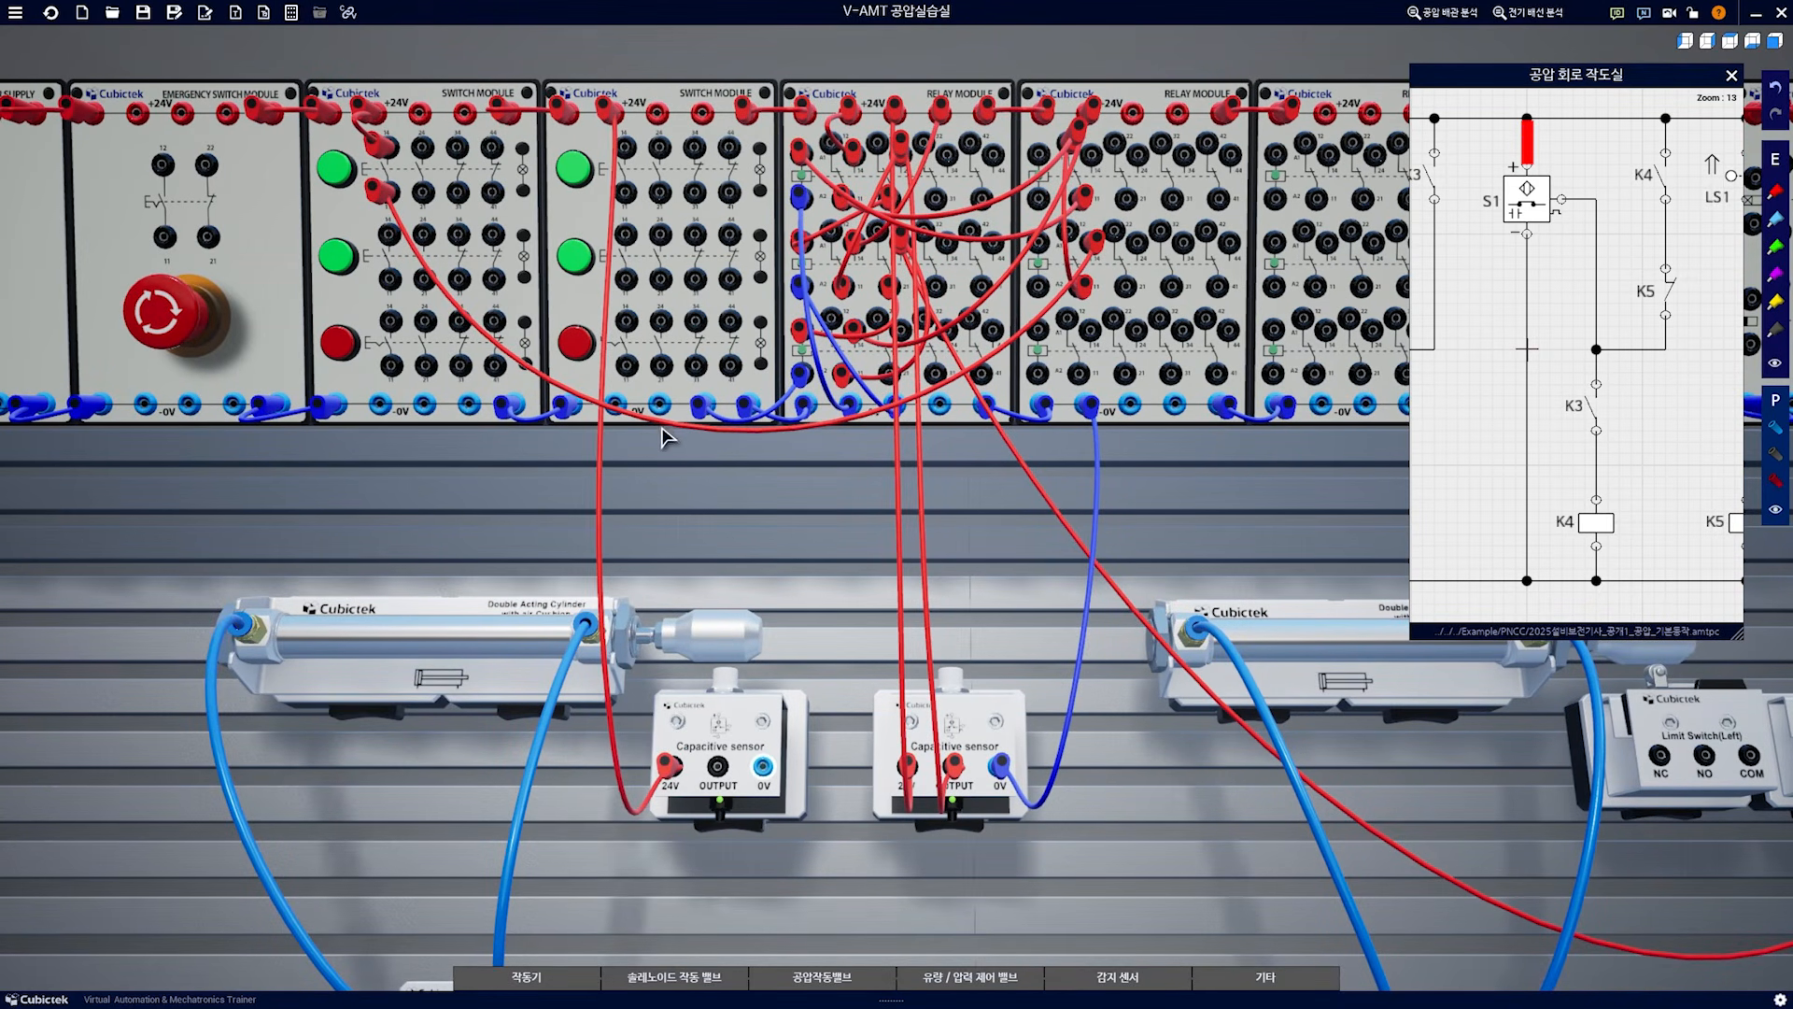
pyautogui.click(656, 405)
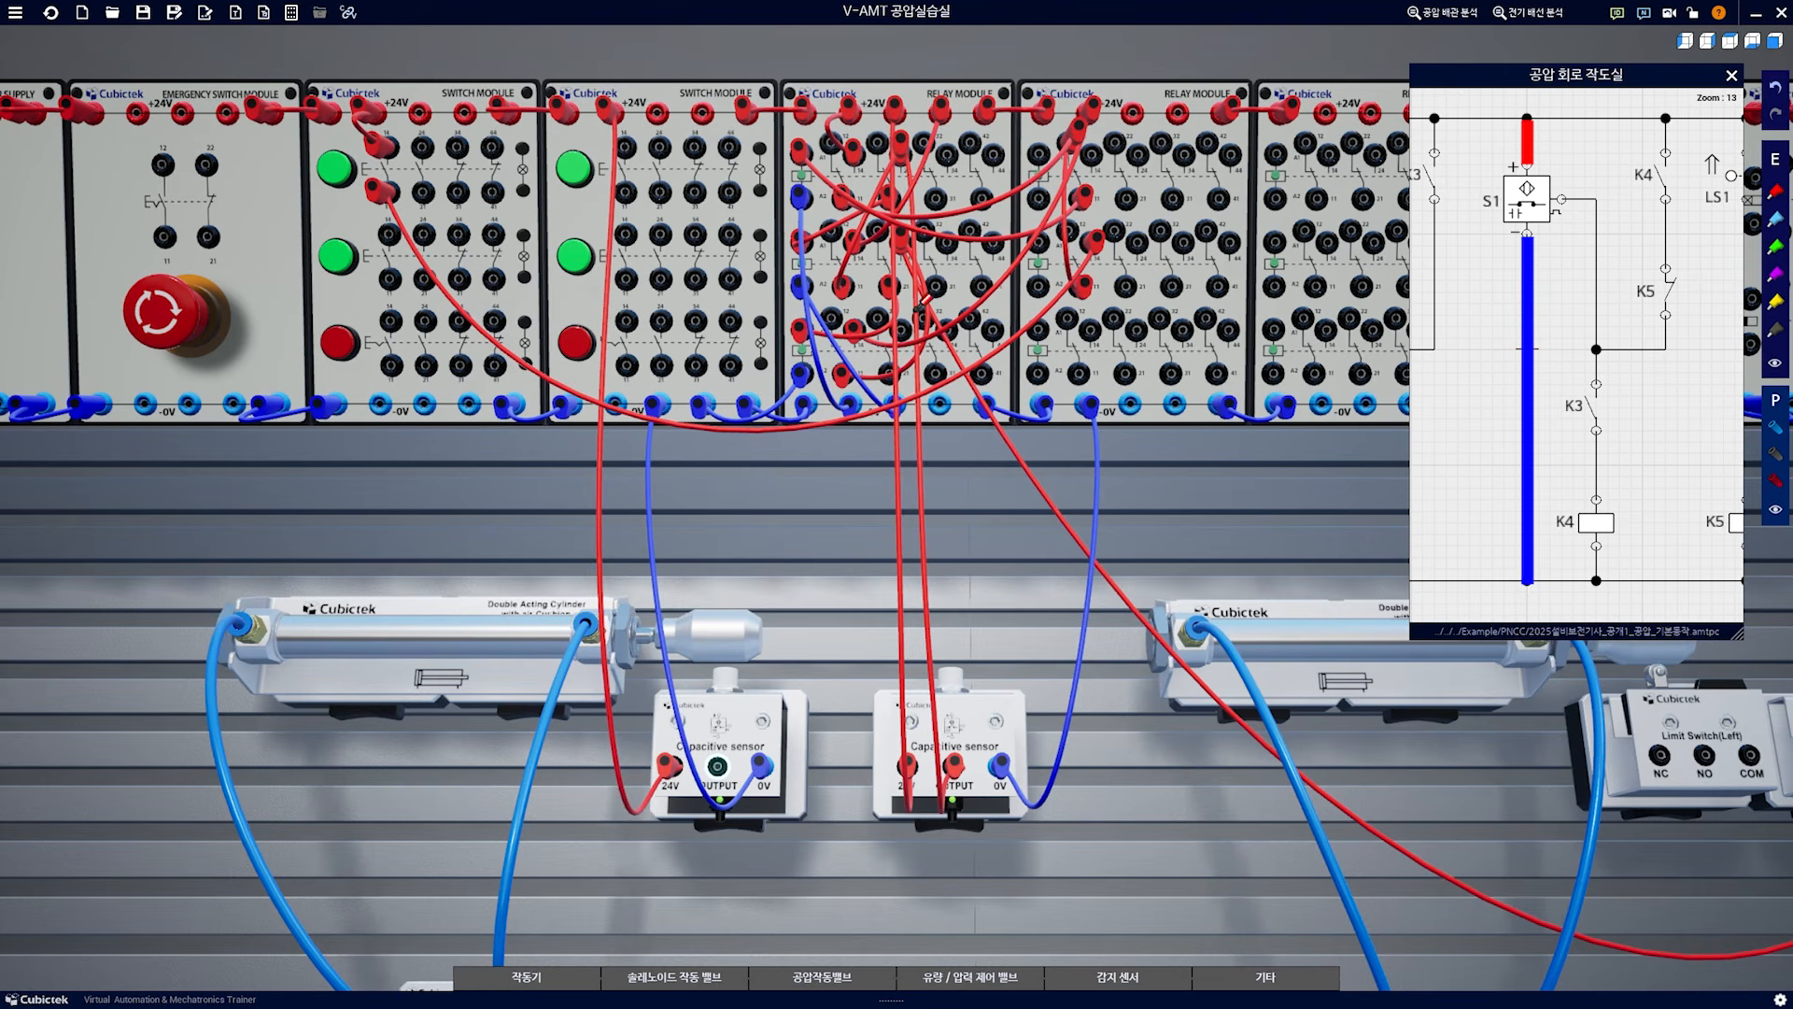
# Wire S1's OUTPUT through K3's normally open contact 24–21 to K4's coil terminal A1, and connect coil terminal A2 to -0V
pyautogui.click(891, 372)
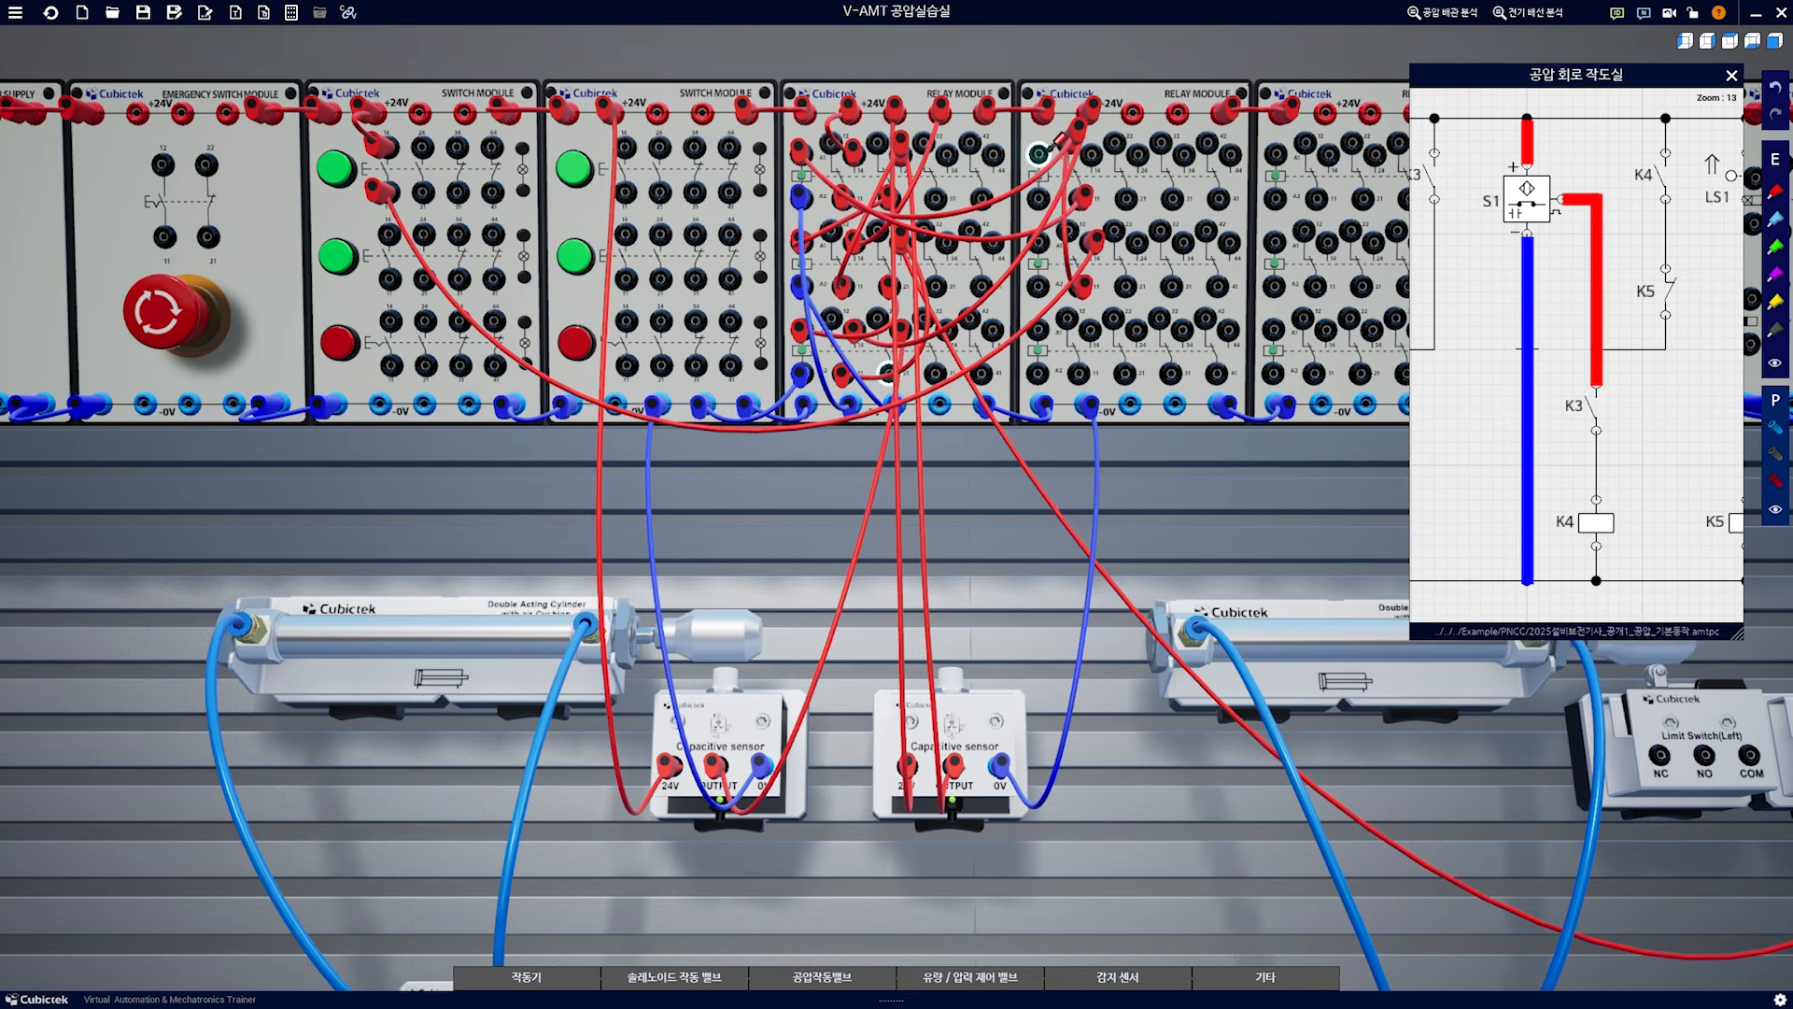
pyautogui.click(1038, 154)
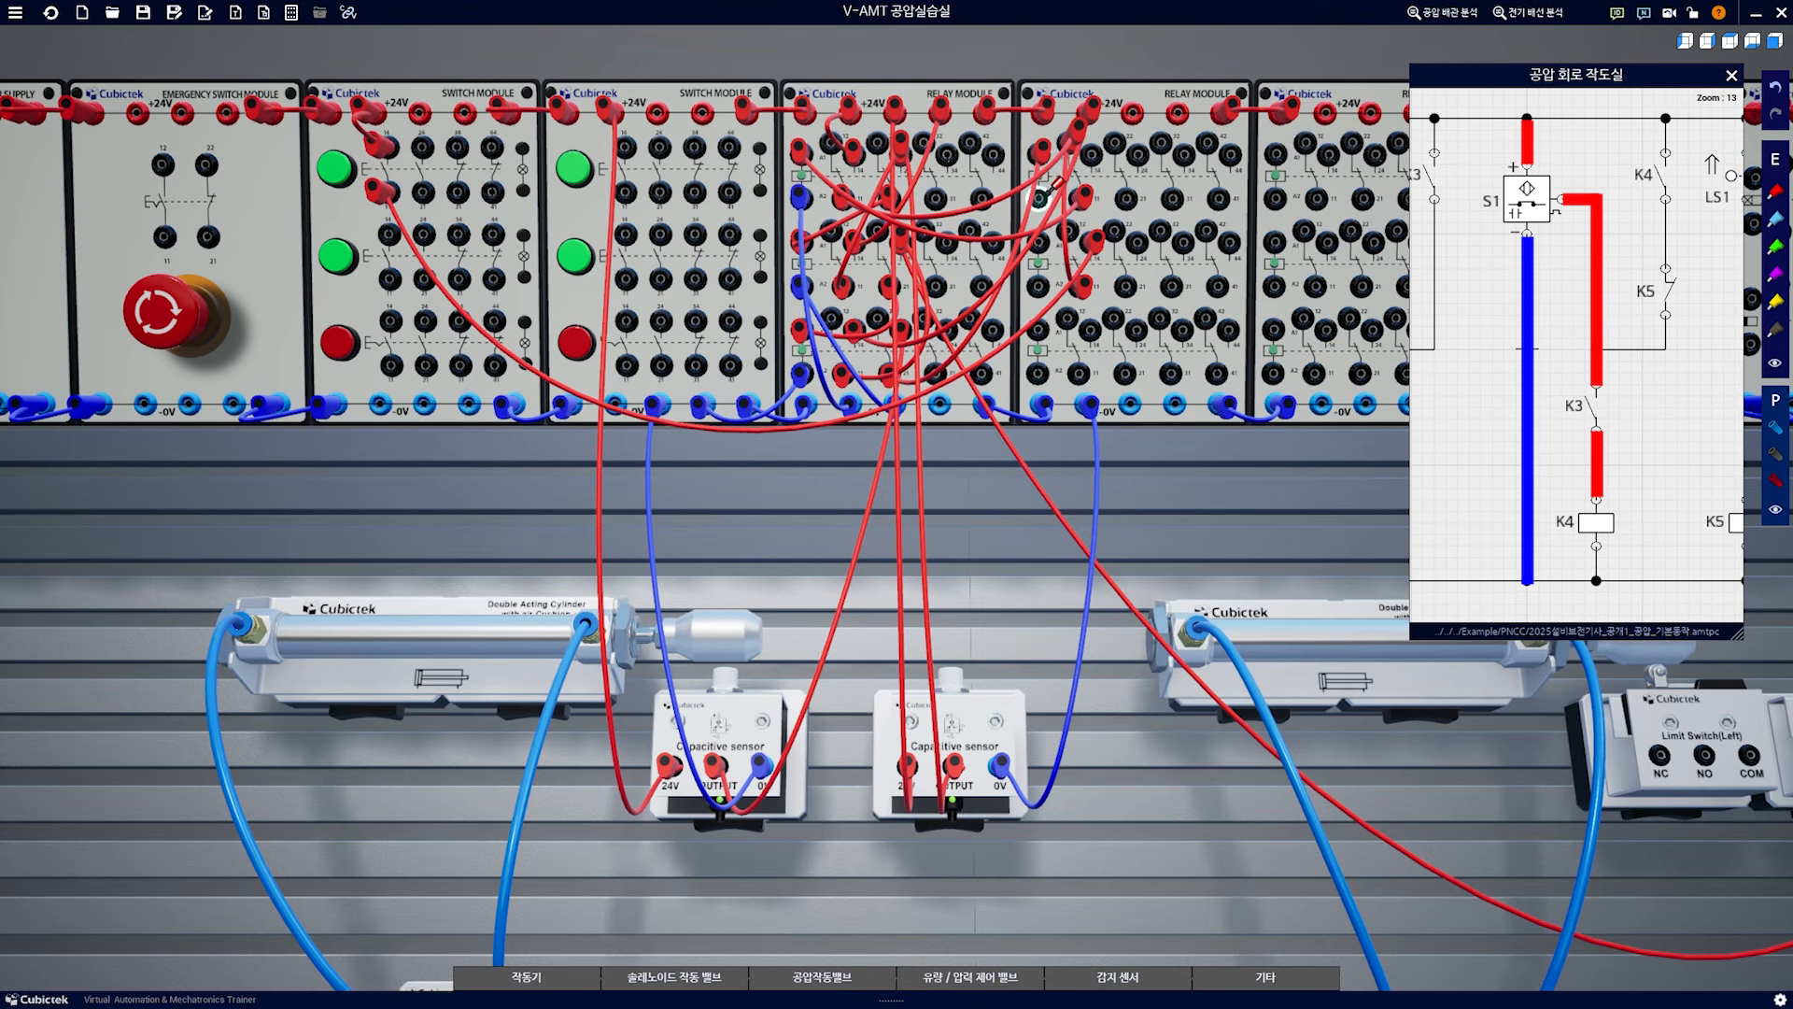
pyautogui.click(1038, 198)
pyautogui.click(1132, 404)
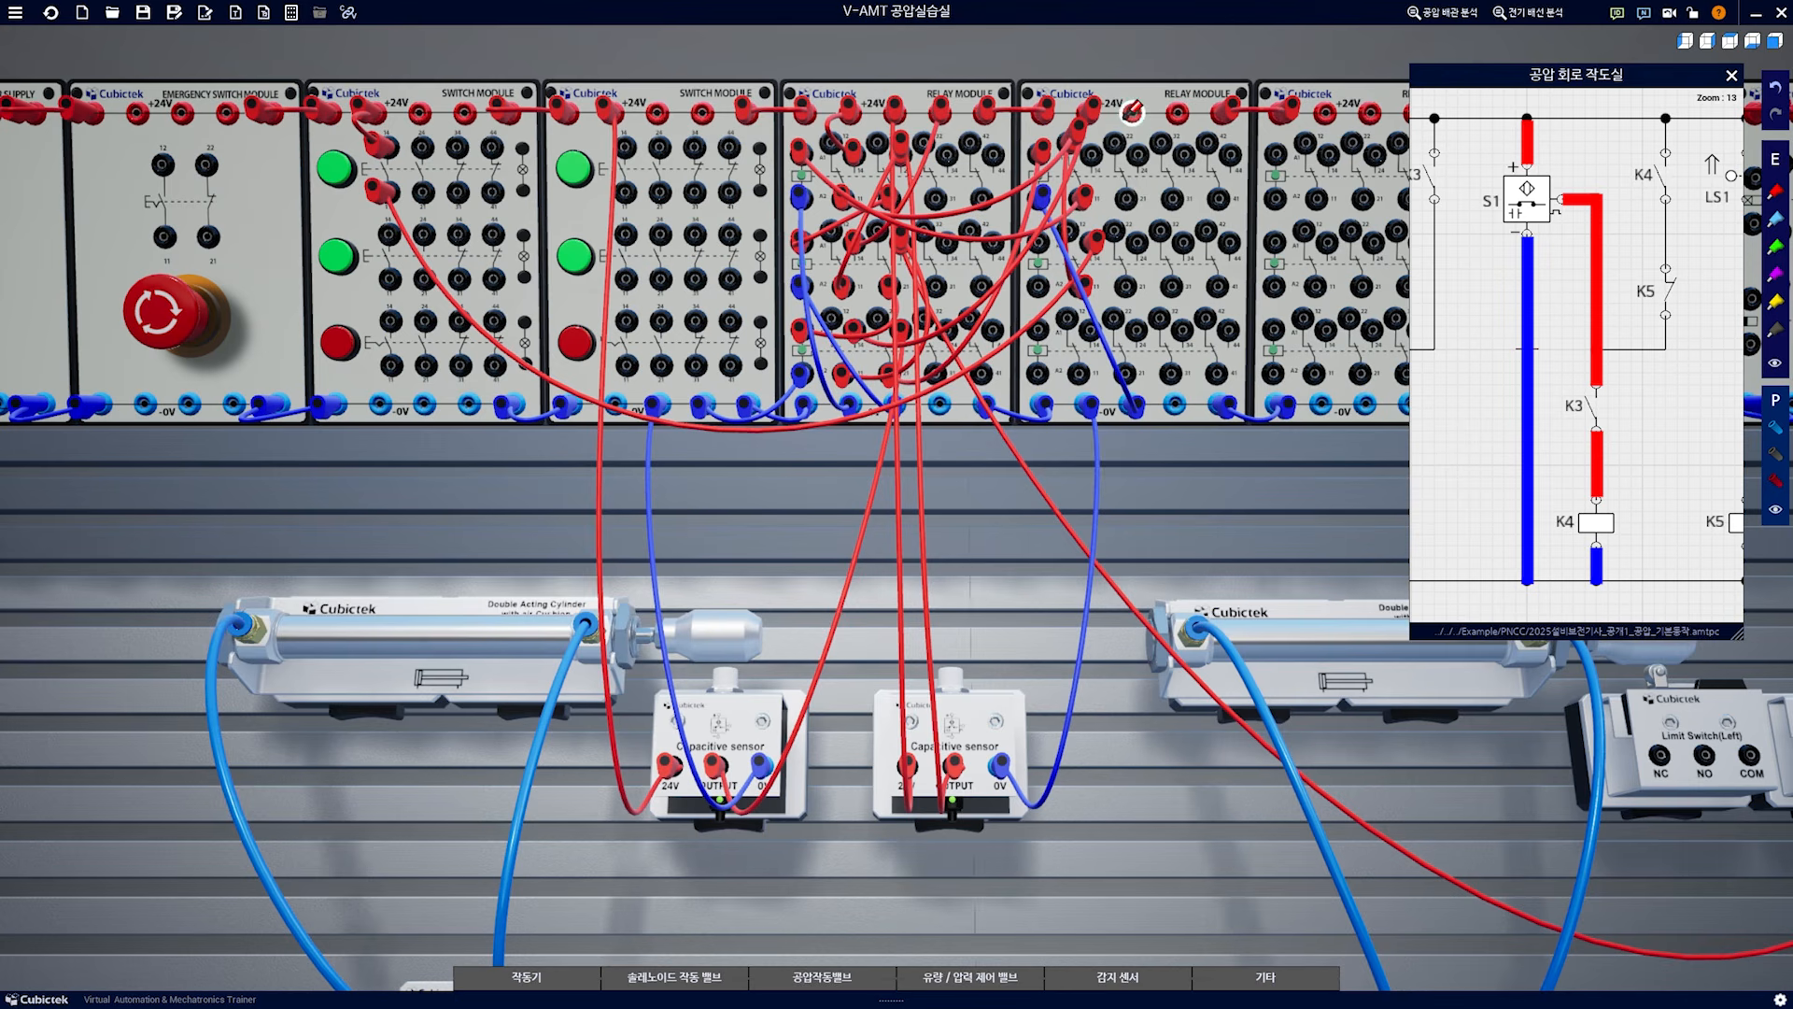
# Wire K4's self-holding branch from +24V through K4's contact 24–21 and K5's normally closed contact 22–21 to K3's contact terminal 24
pyautogui.click(1132, 112)
pyautogui.click(1138, 154)
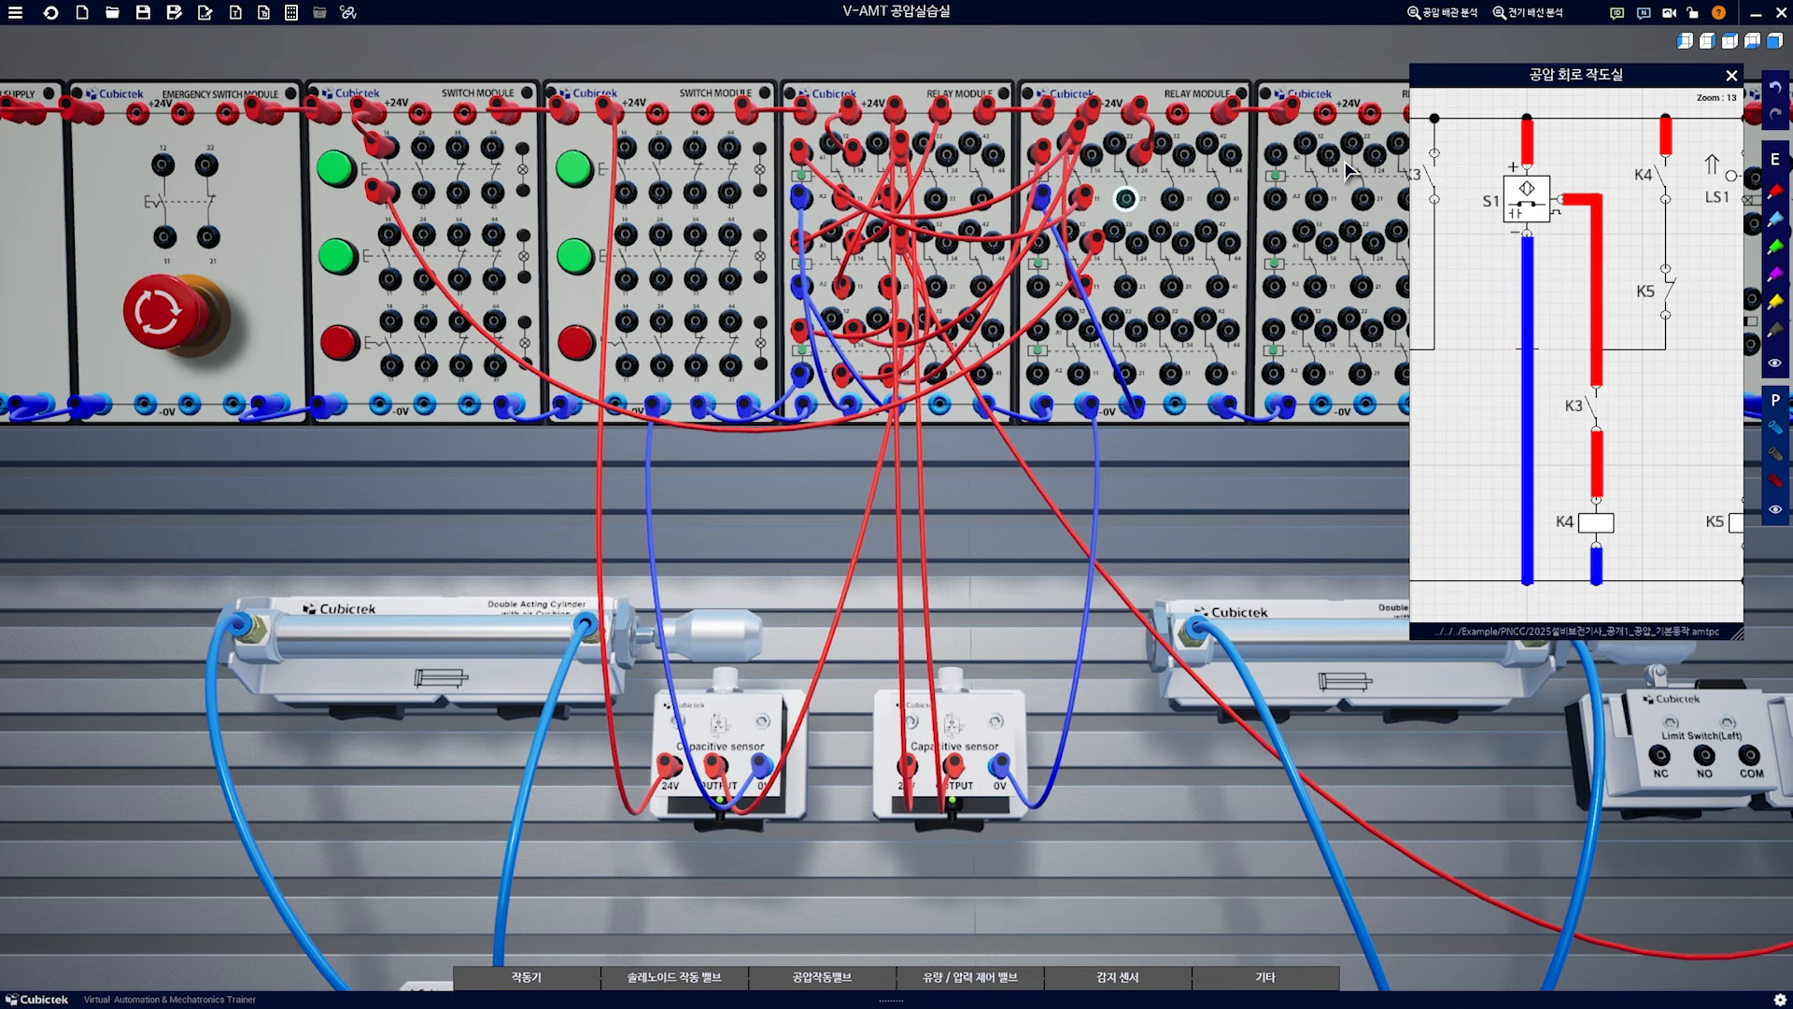
pyautogui.click(1120, 225)
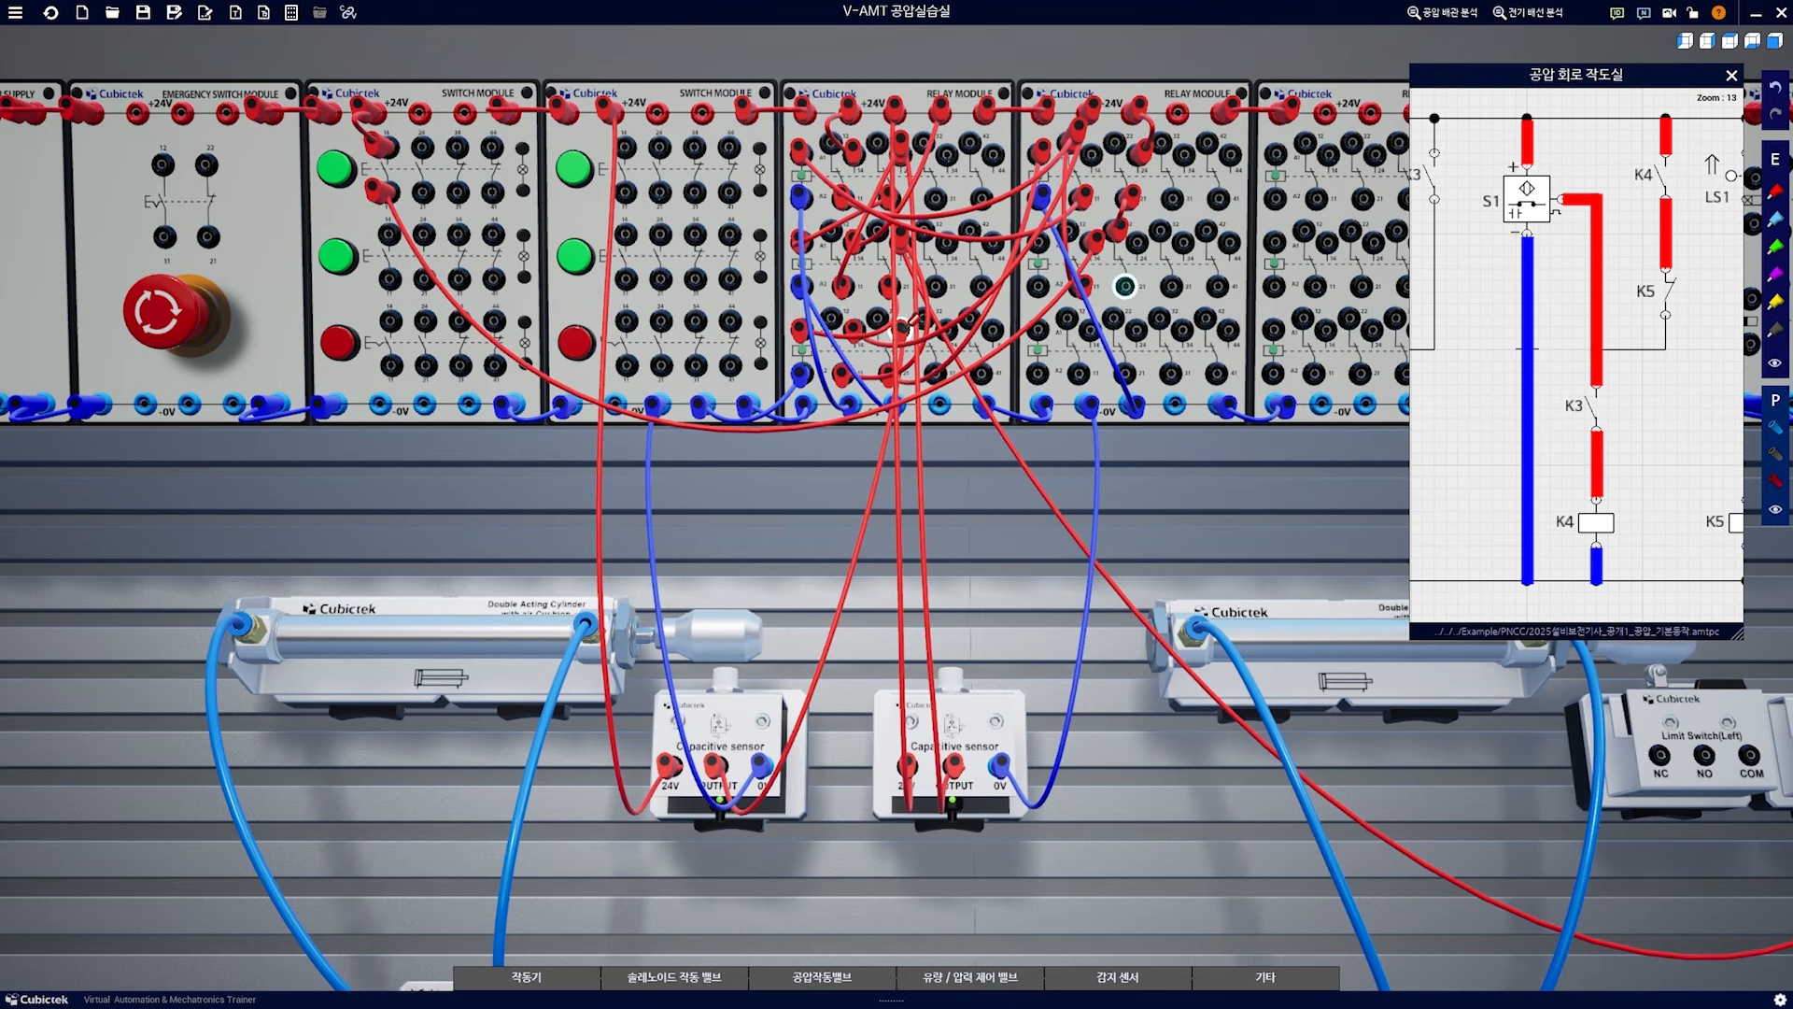
pyautogui.click(1124, 285)
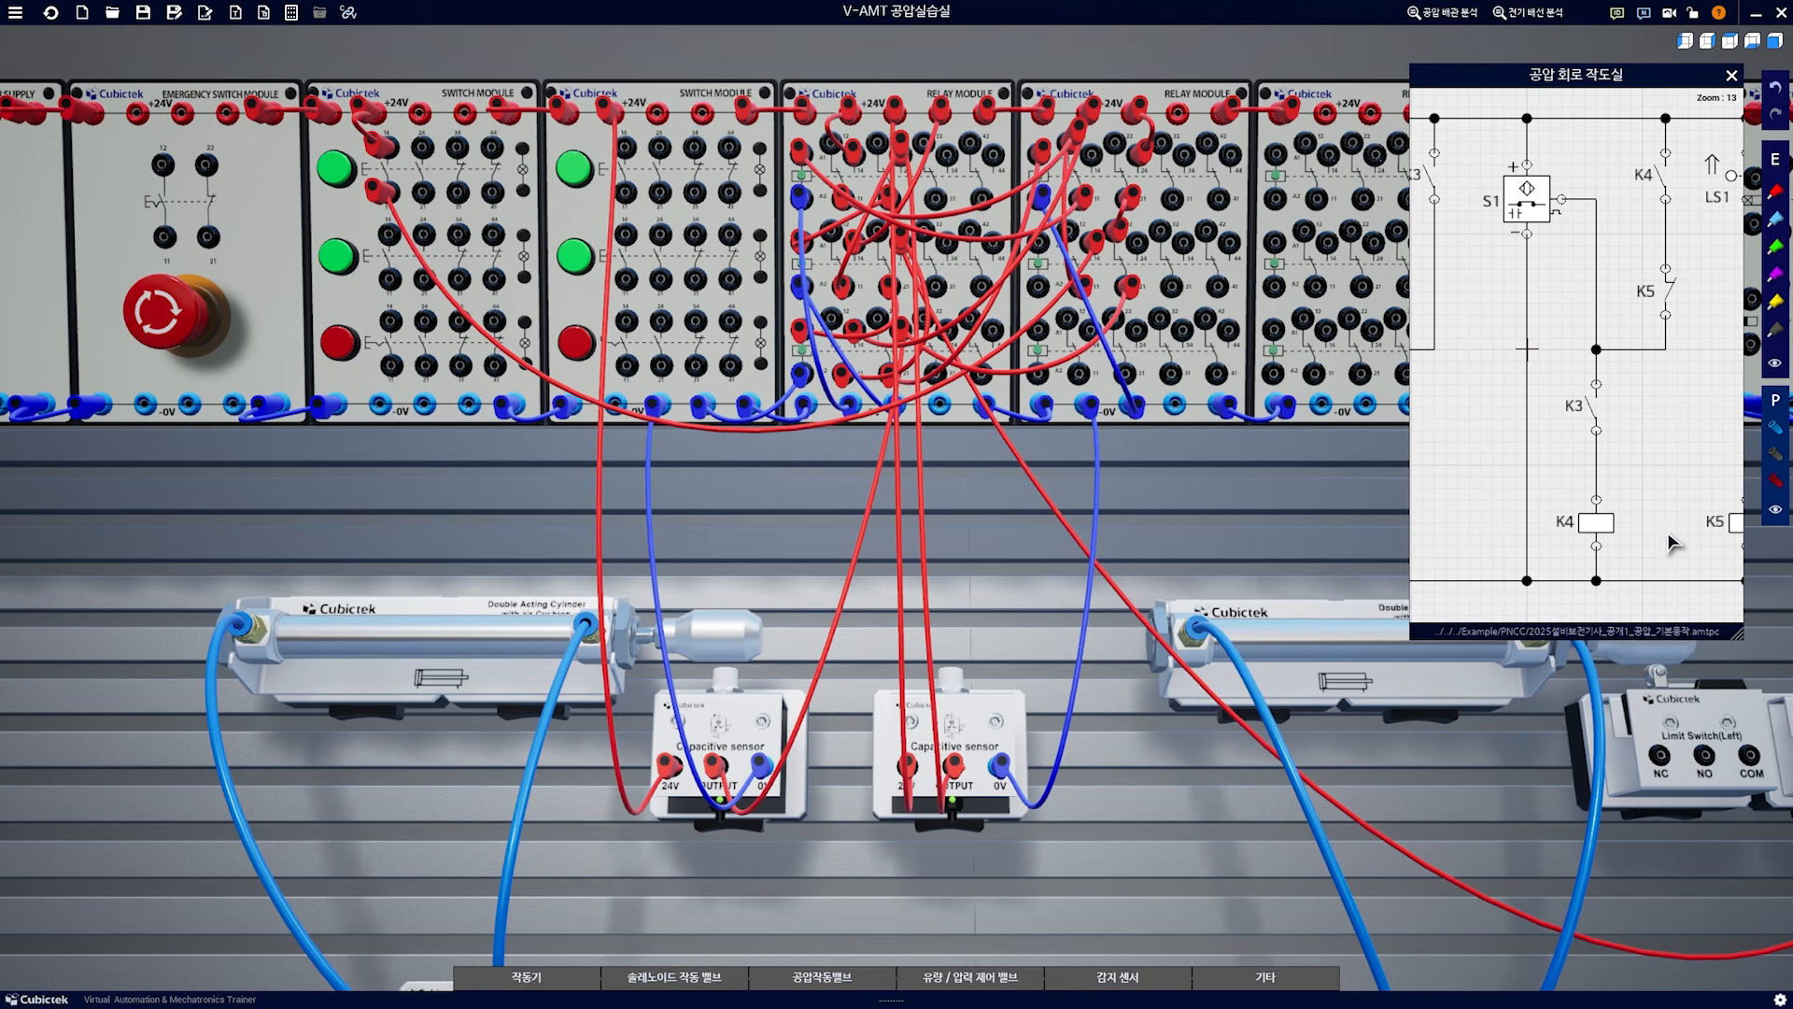
# Wire +24V from the lamp/buzzer module to the NO terminal of limit switch LS1, and start a wire at its COM terminal
pyautogui.moveTo(1666, 456); pyautogui.dragTo(1498, 455)
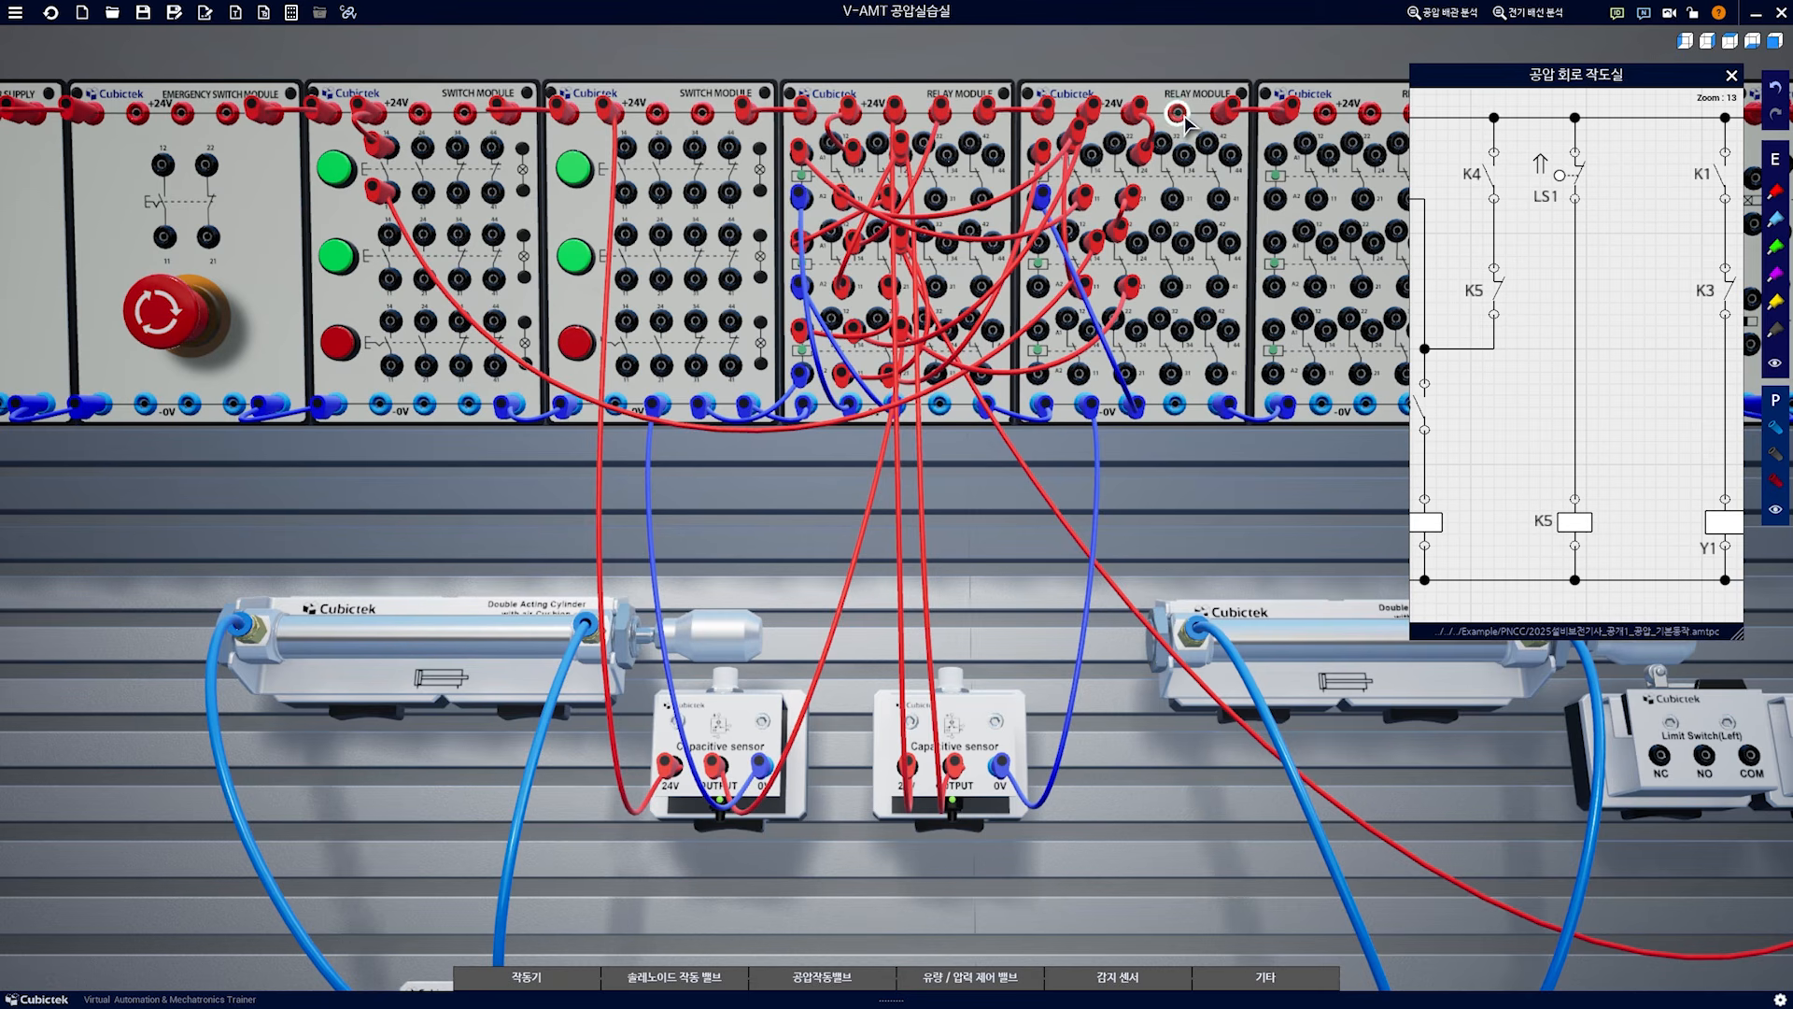
pyautogui.moveTo(1327, 66); pyautogui.dragTo(949, 68)
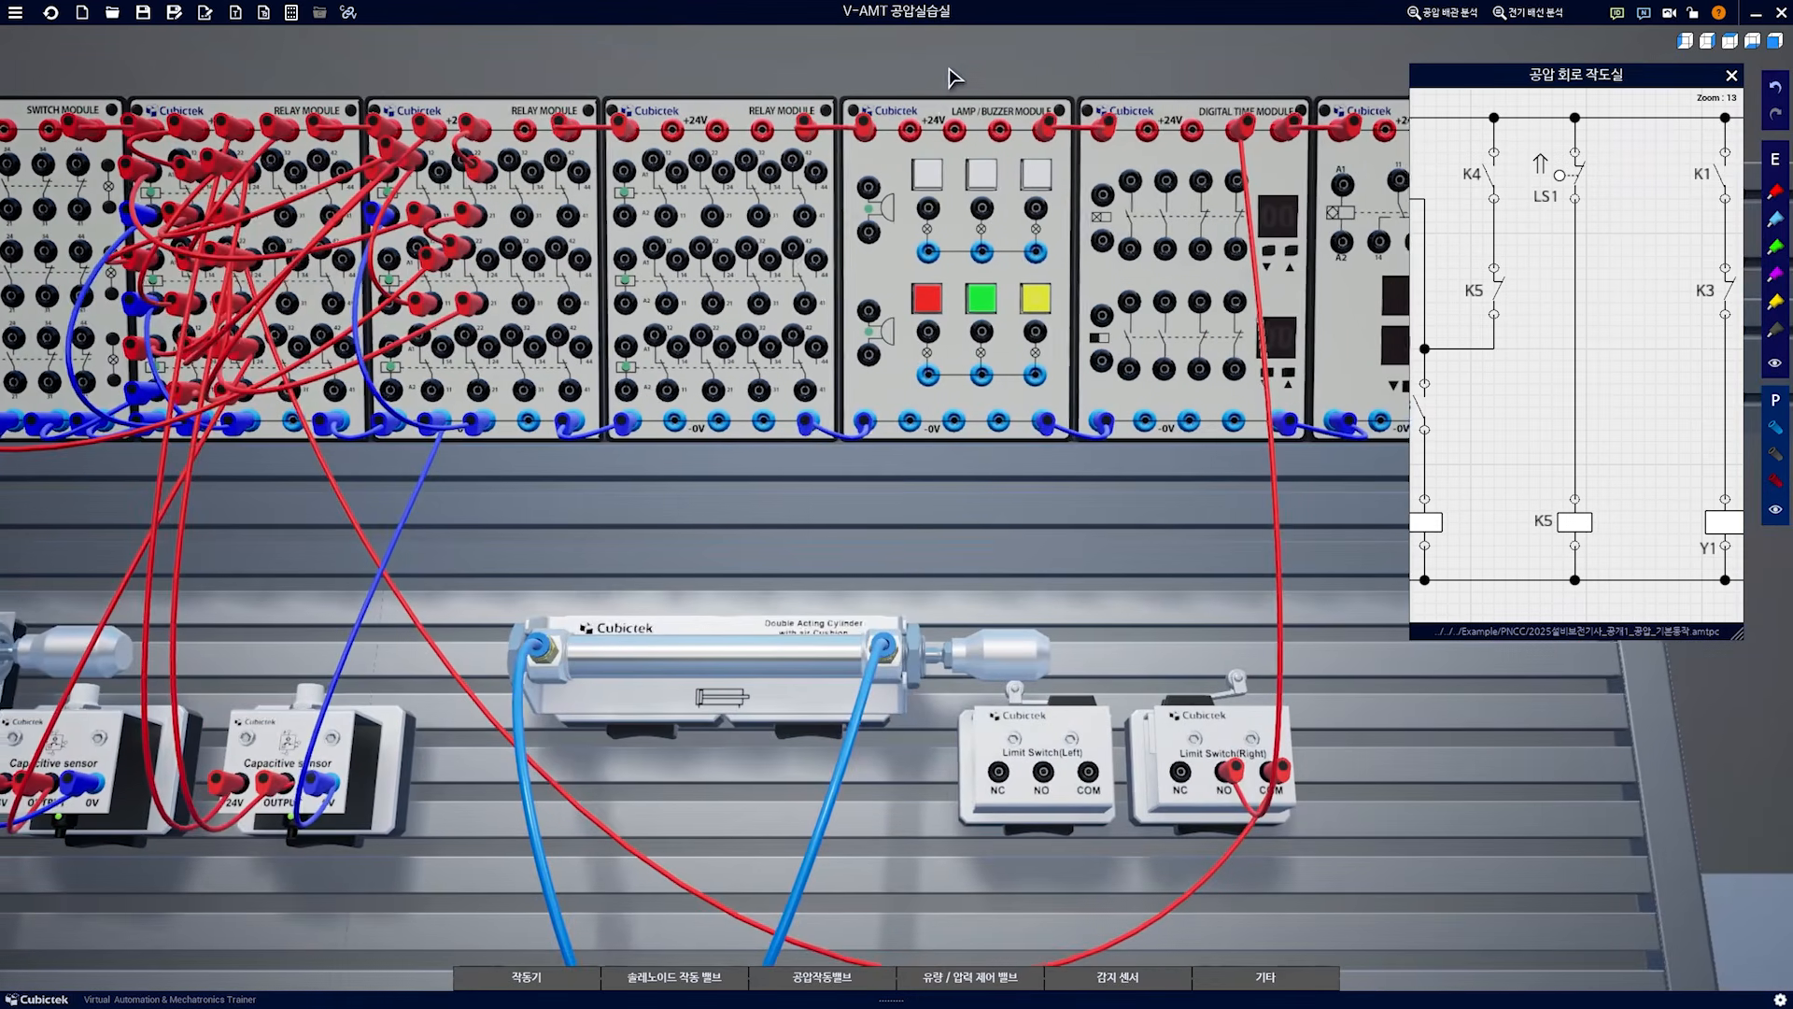
pyautogui.click(948, 129)
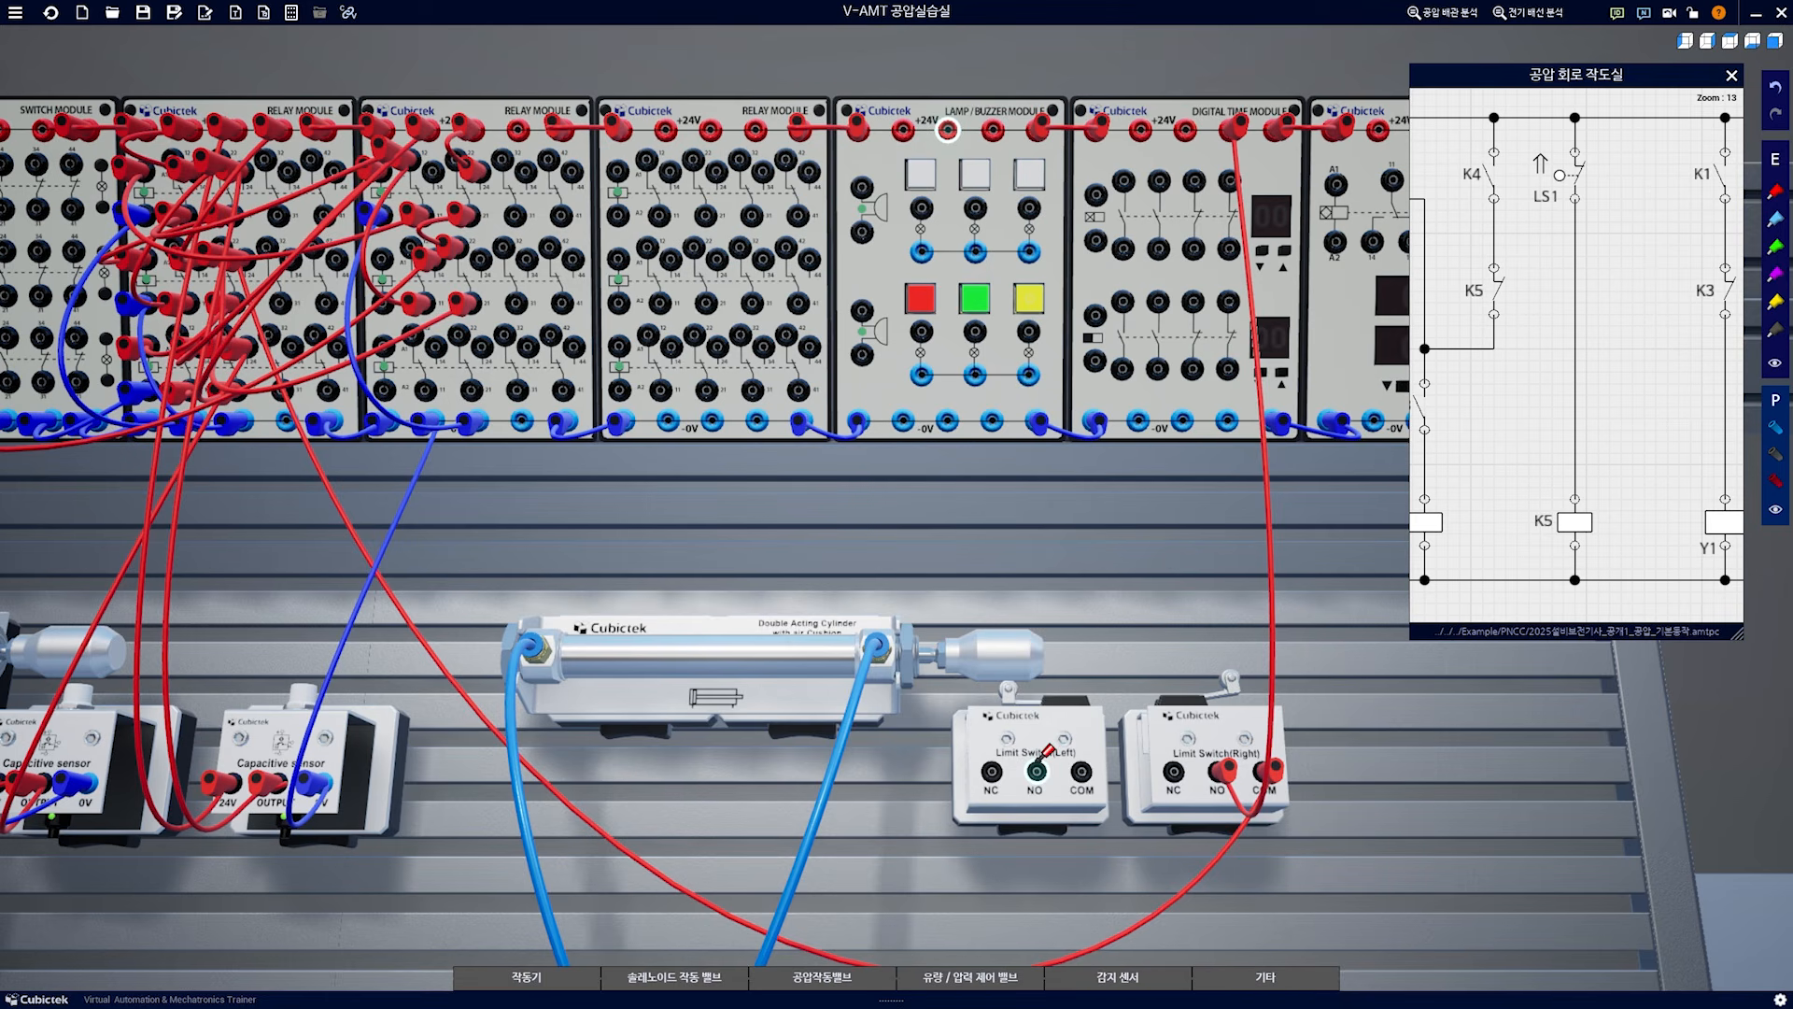
pyautogui.click(1039, 764)
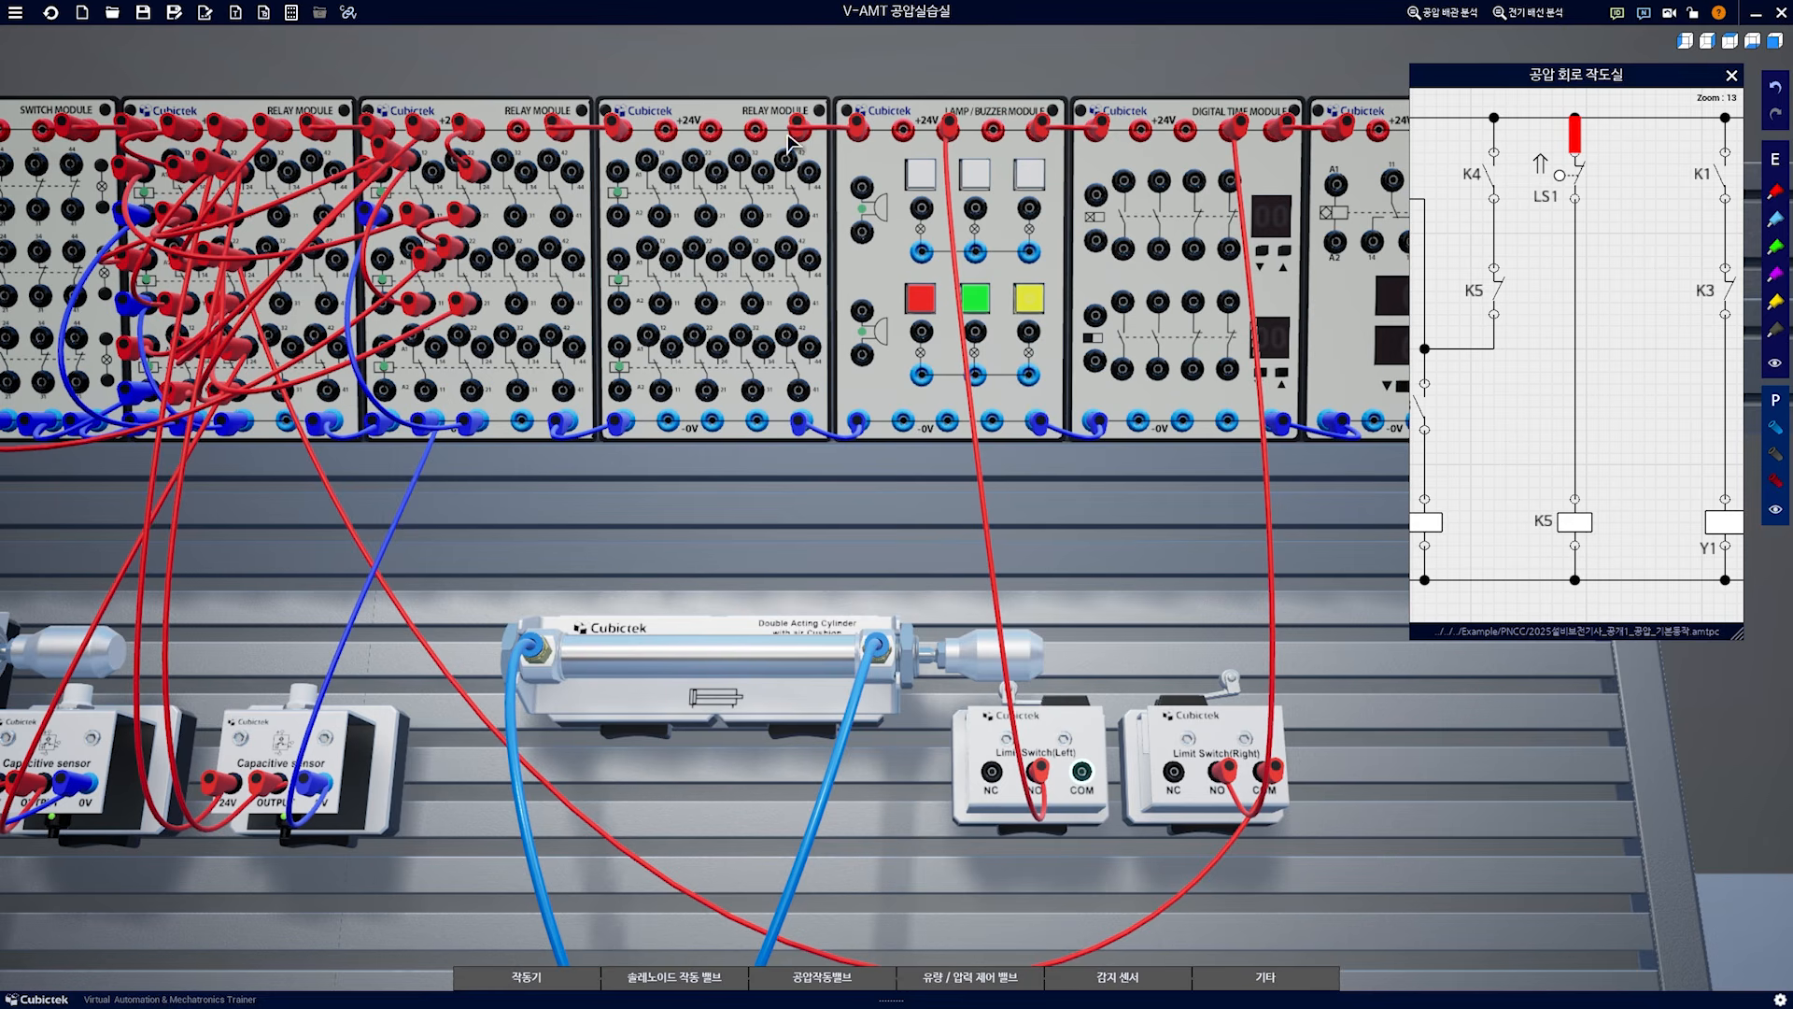
# Complete the wire from LS1's COM terminal to K5's coil terminal A1, and connect coil terminal A2 to -0V on the second relay module
pyautogui.moveTo(629, 38); pyautogui.dragTo(722, 70)
pyautogui.click(639, 261)
pyautogui.scroll(1, 697, 74)
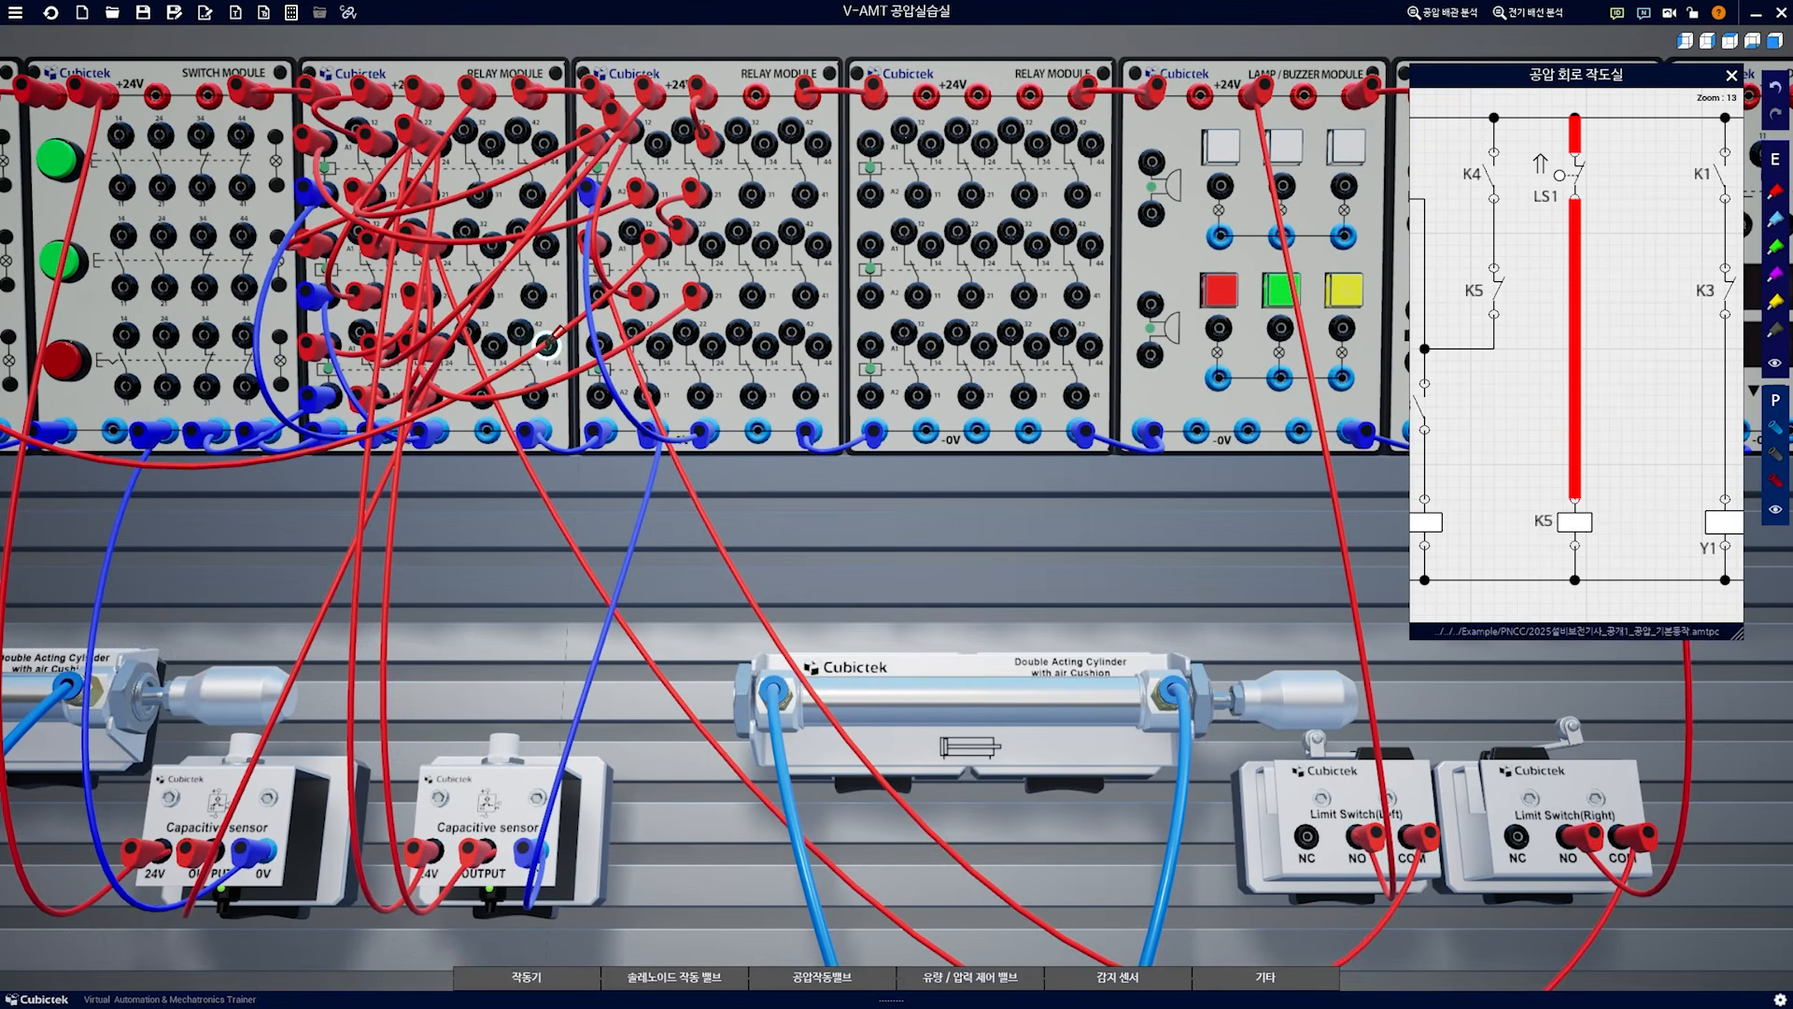
pyautogui.click(598, 292)
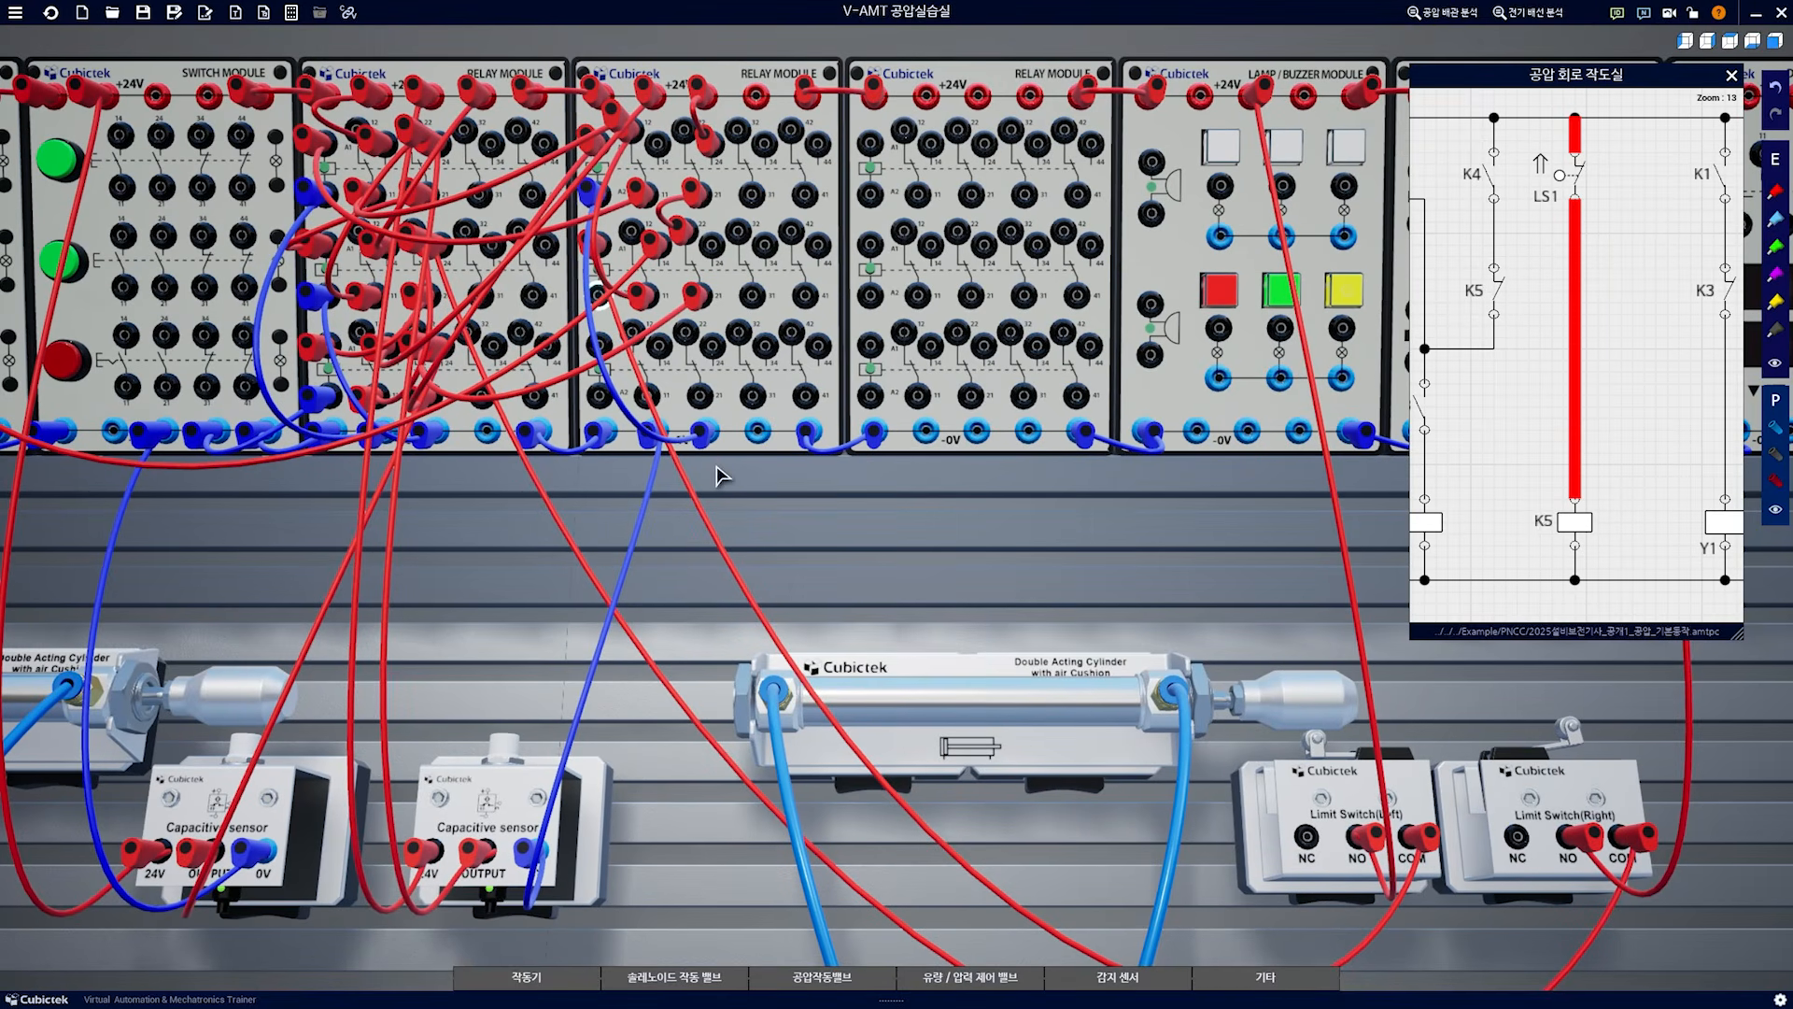
pyautogui.click(759, 429)
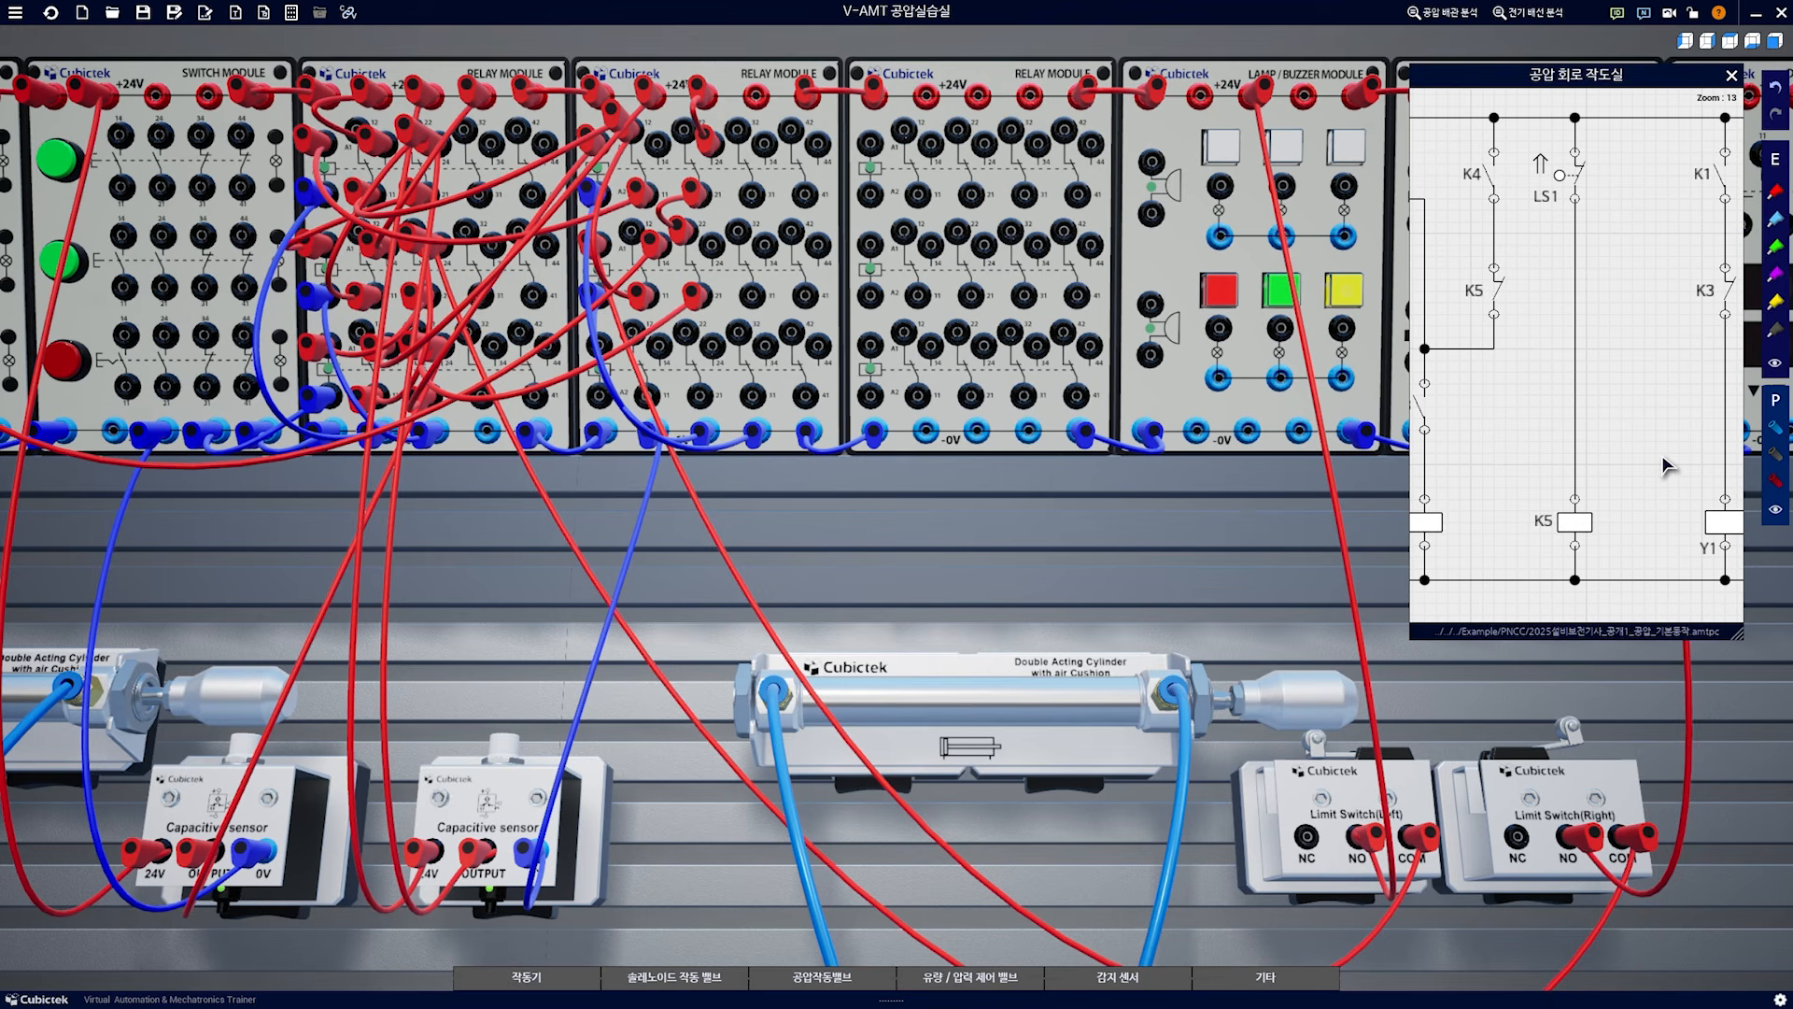
# Wire +24V on the first relay module to K1's normally open contact, and link that contact to K3's normally closed contact
pyautogui.moveTo(1662, 456)
pyautogui.mouseDown()
pyautogui.moveTo(1422, 444)
pyautogui.moveTo(1446, 446)
pyautogui.mouseUp()
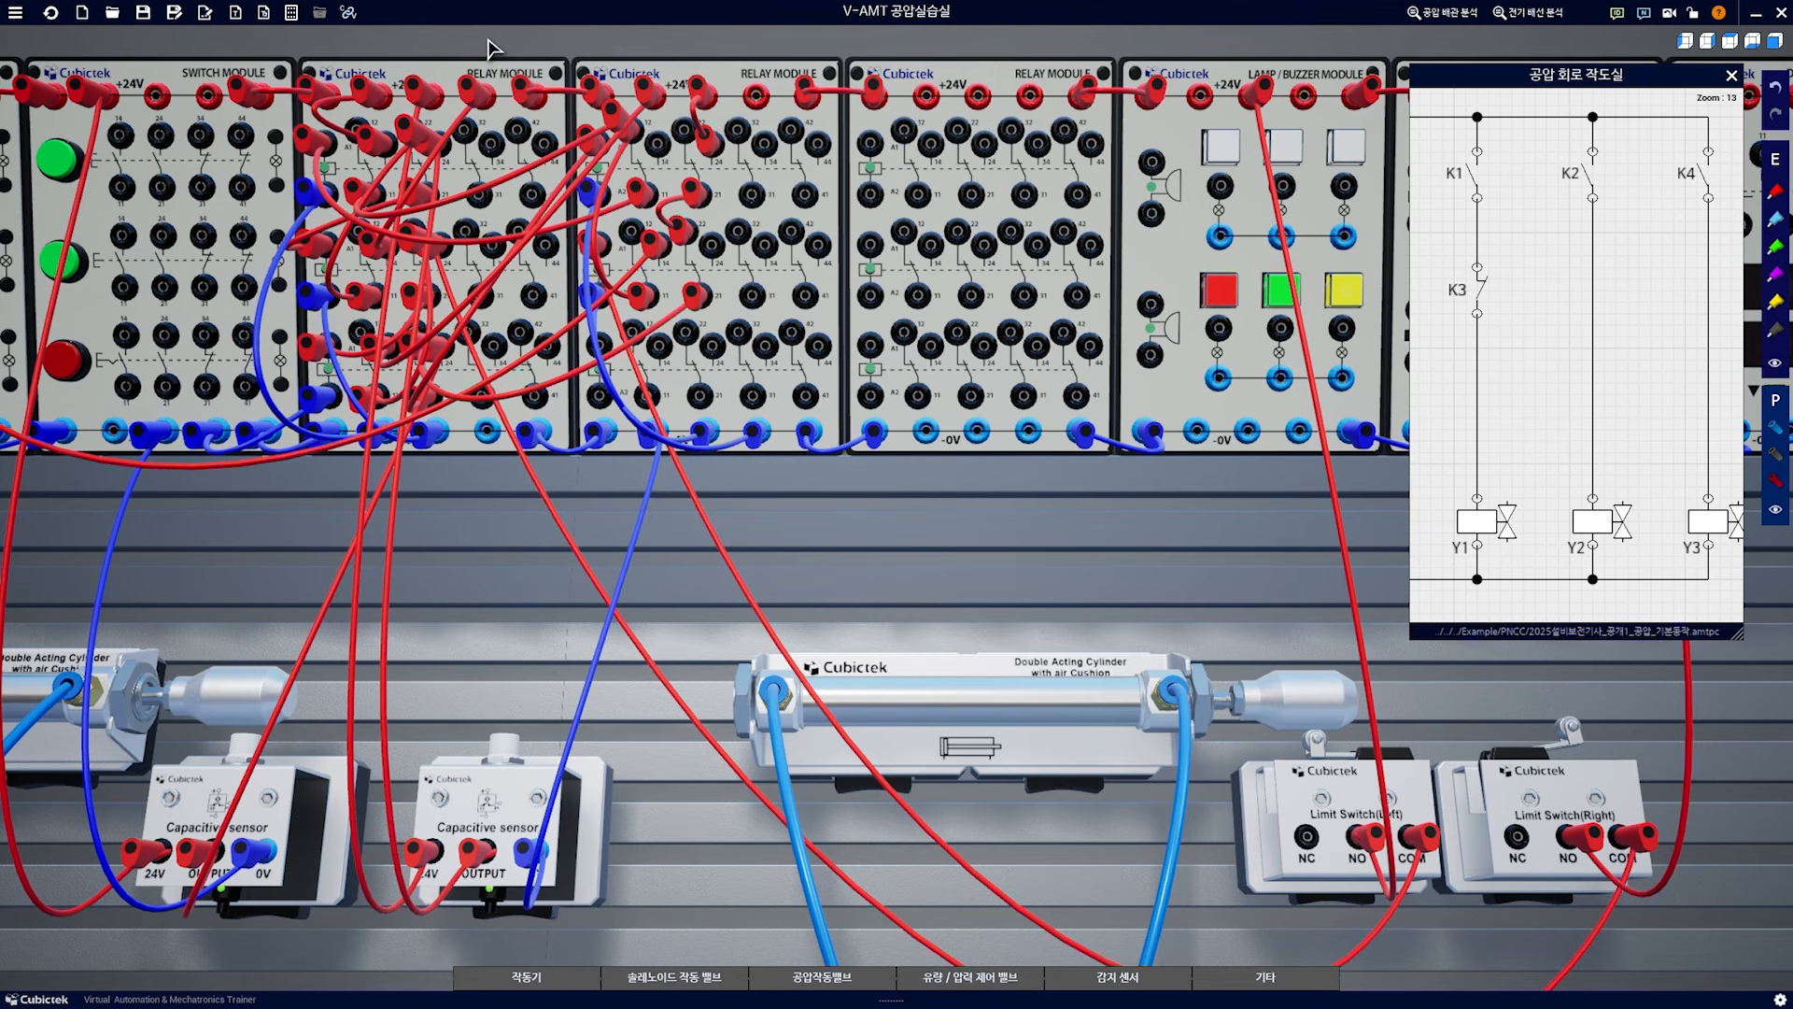
pyautogui.moveTo(487, 42); pyautogui.dragTo(548, 62)
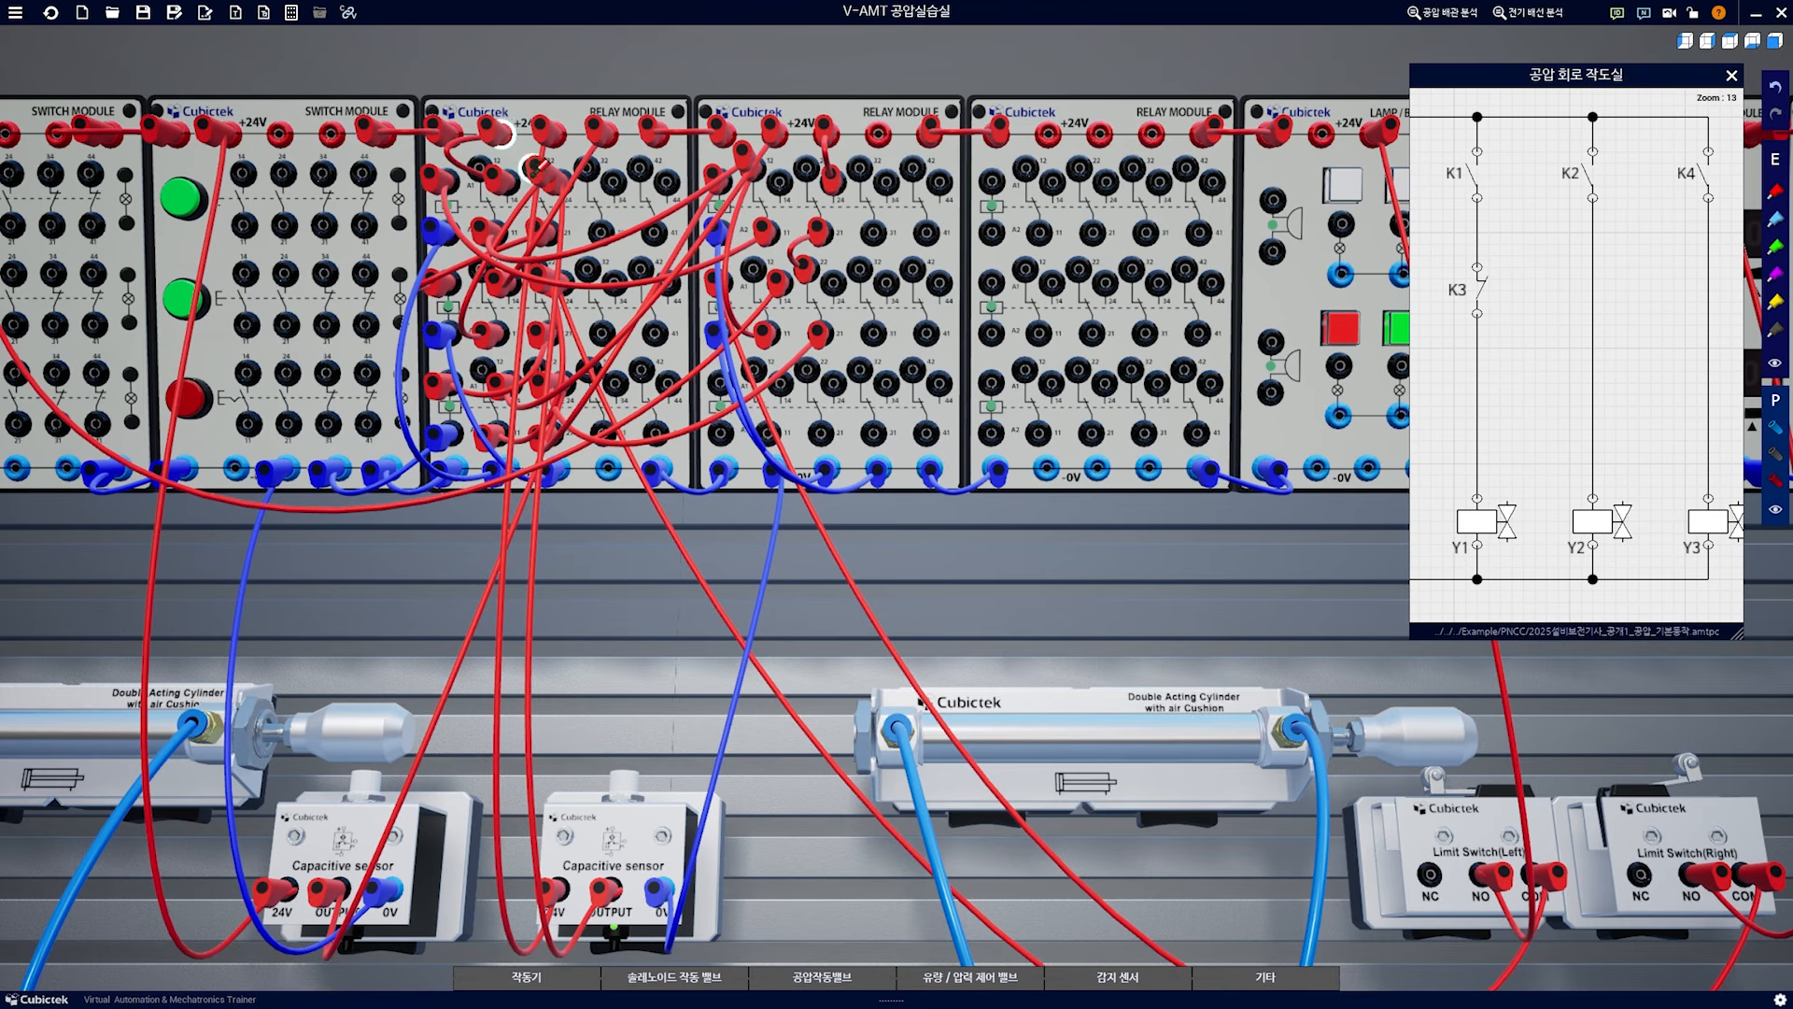
pyautogui.click(616, 177)
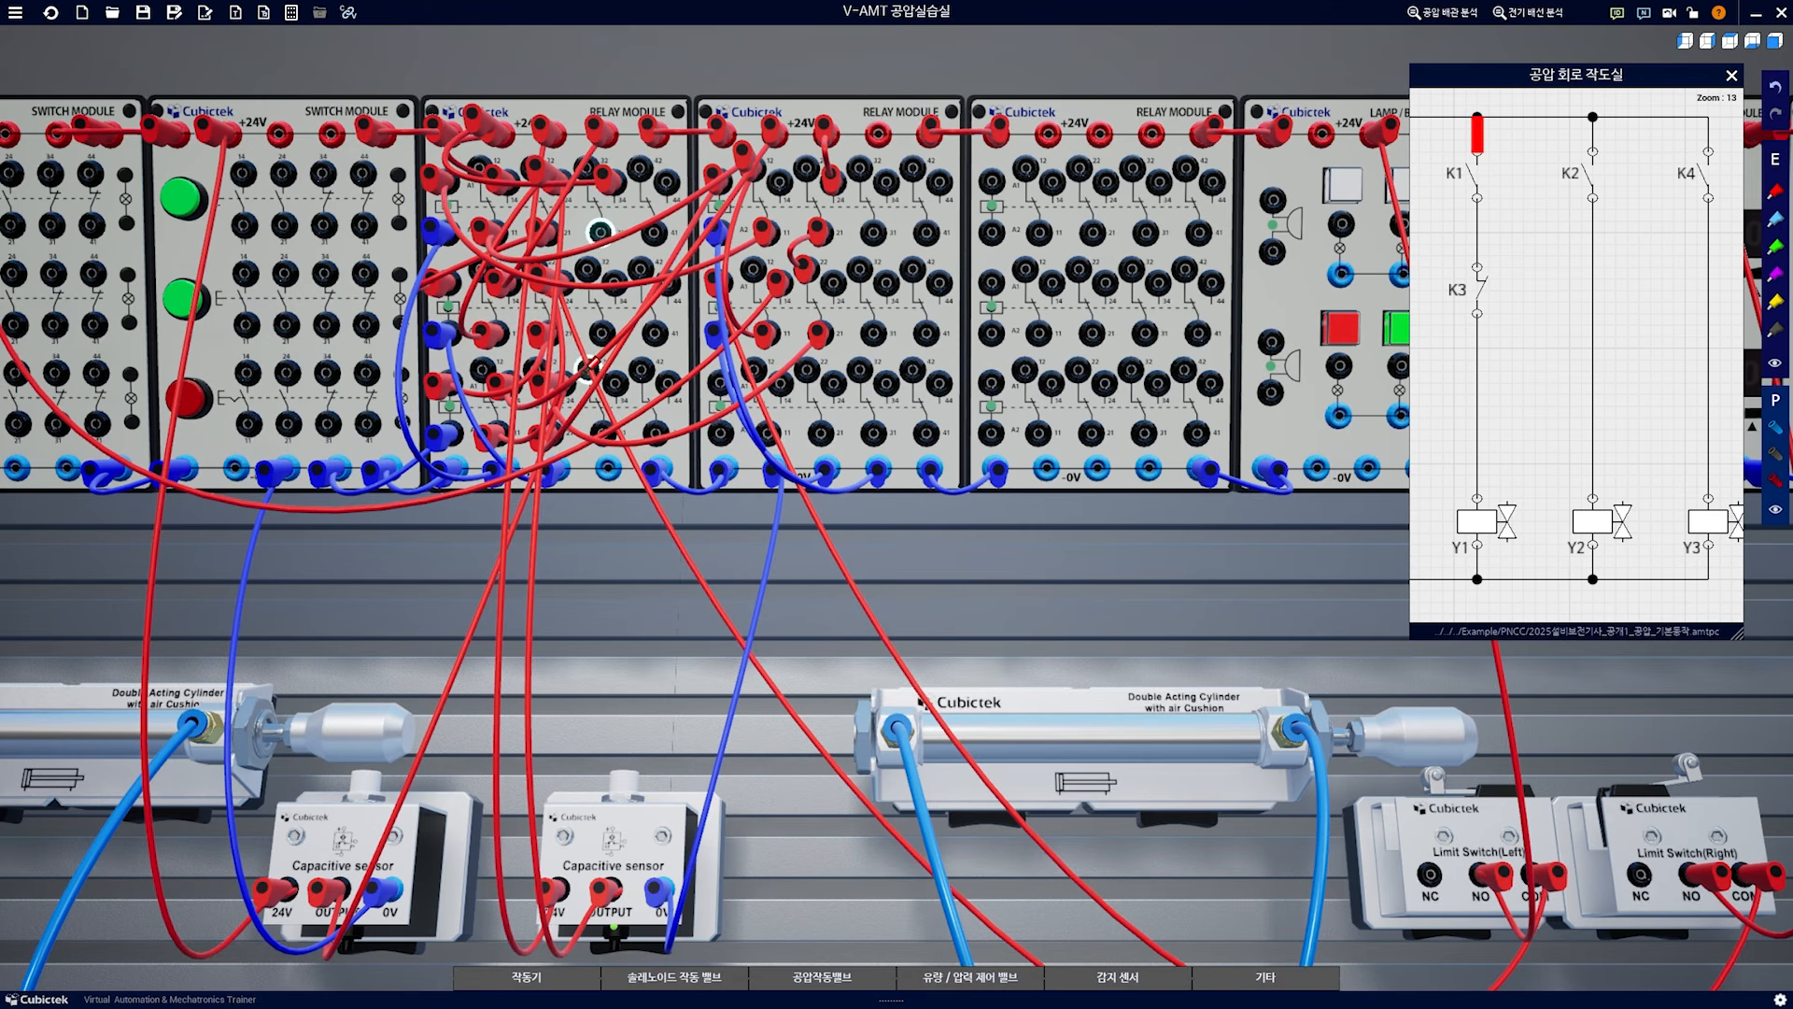
pyautogui.click(586, 369)
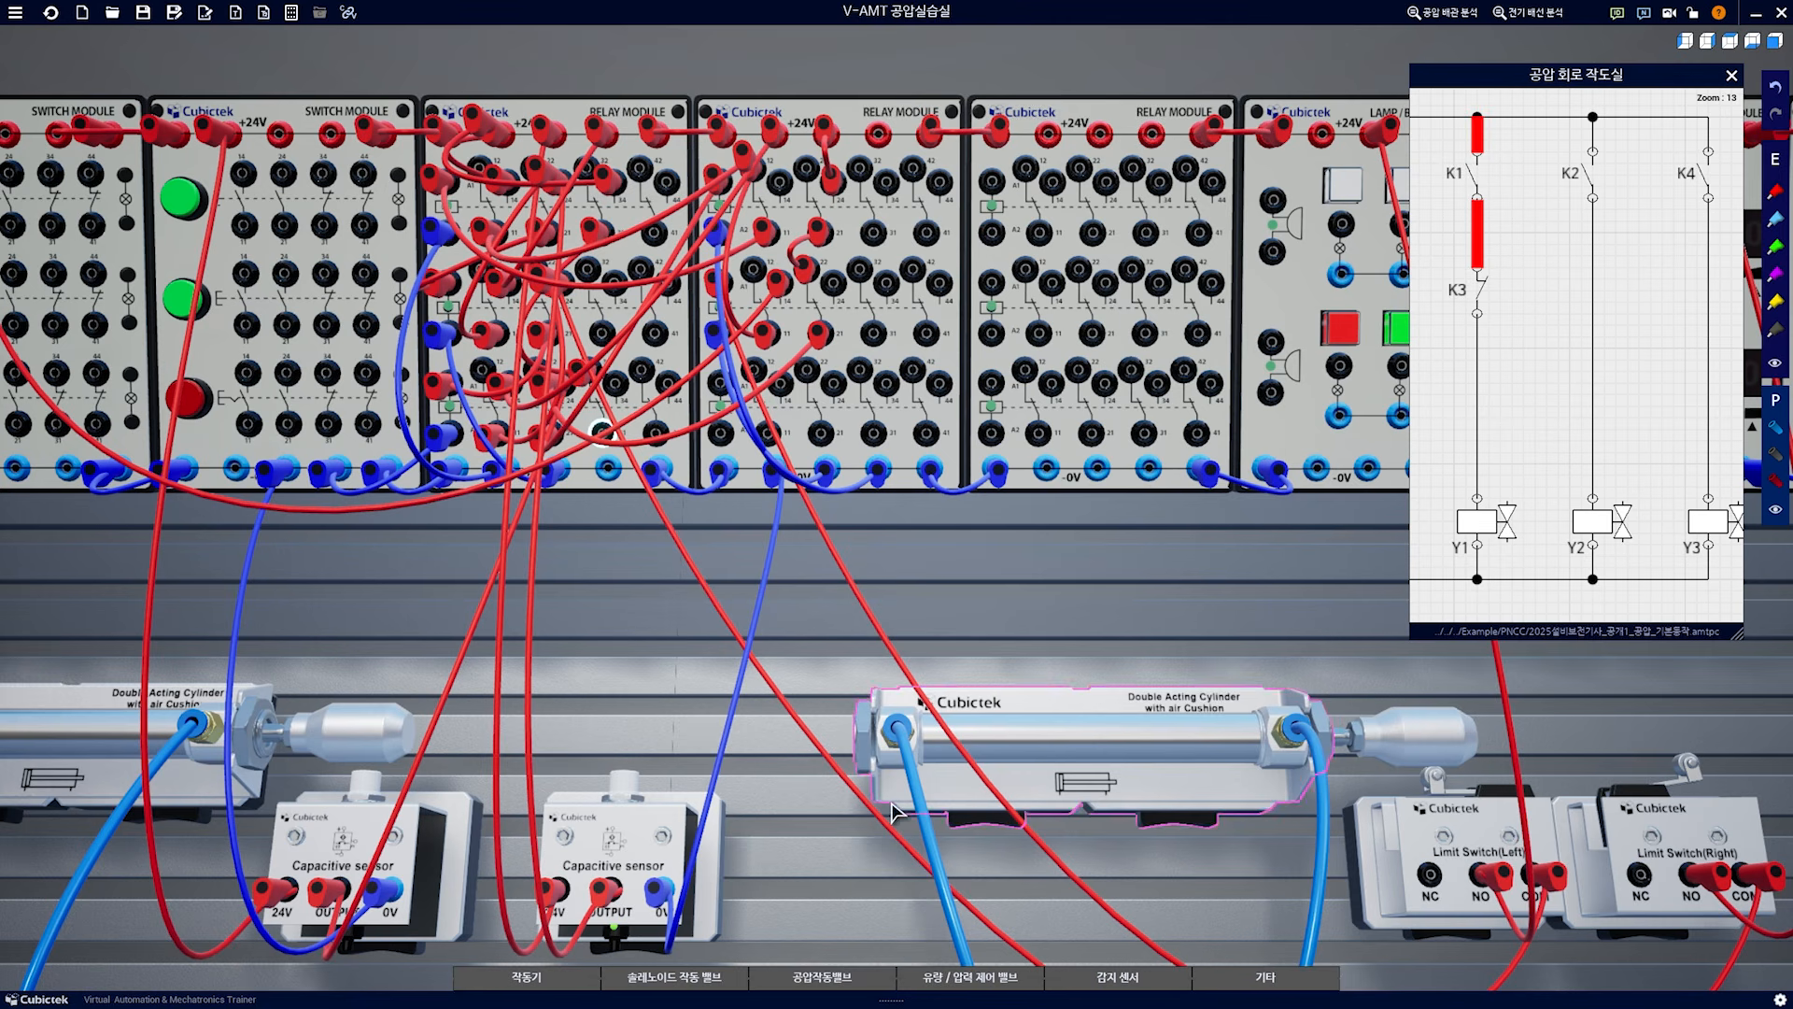
# Wire K3's normally closed contact to solenoid Y1 on the single solenoid valve, and connect Y1's other terminal to -0V on the first switch module
pyautogui.moveTo(818, 924); pyautogui.dragTo(1112, 672)
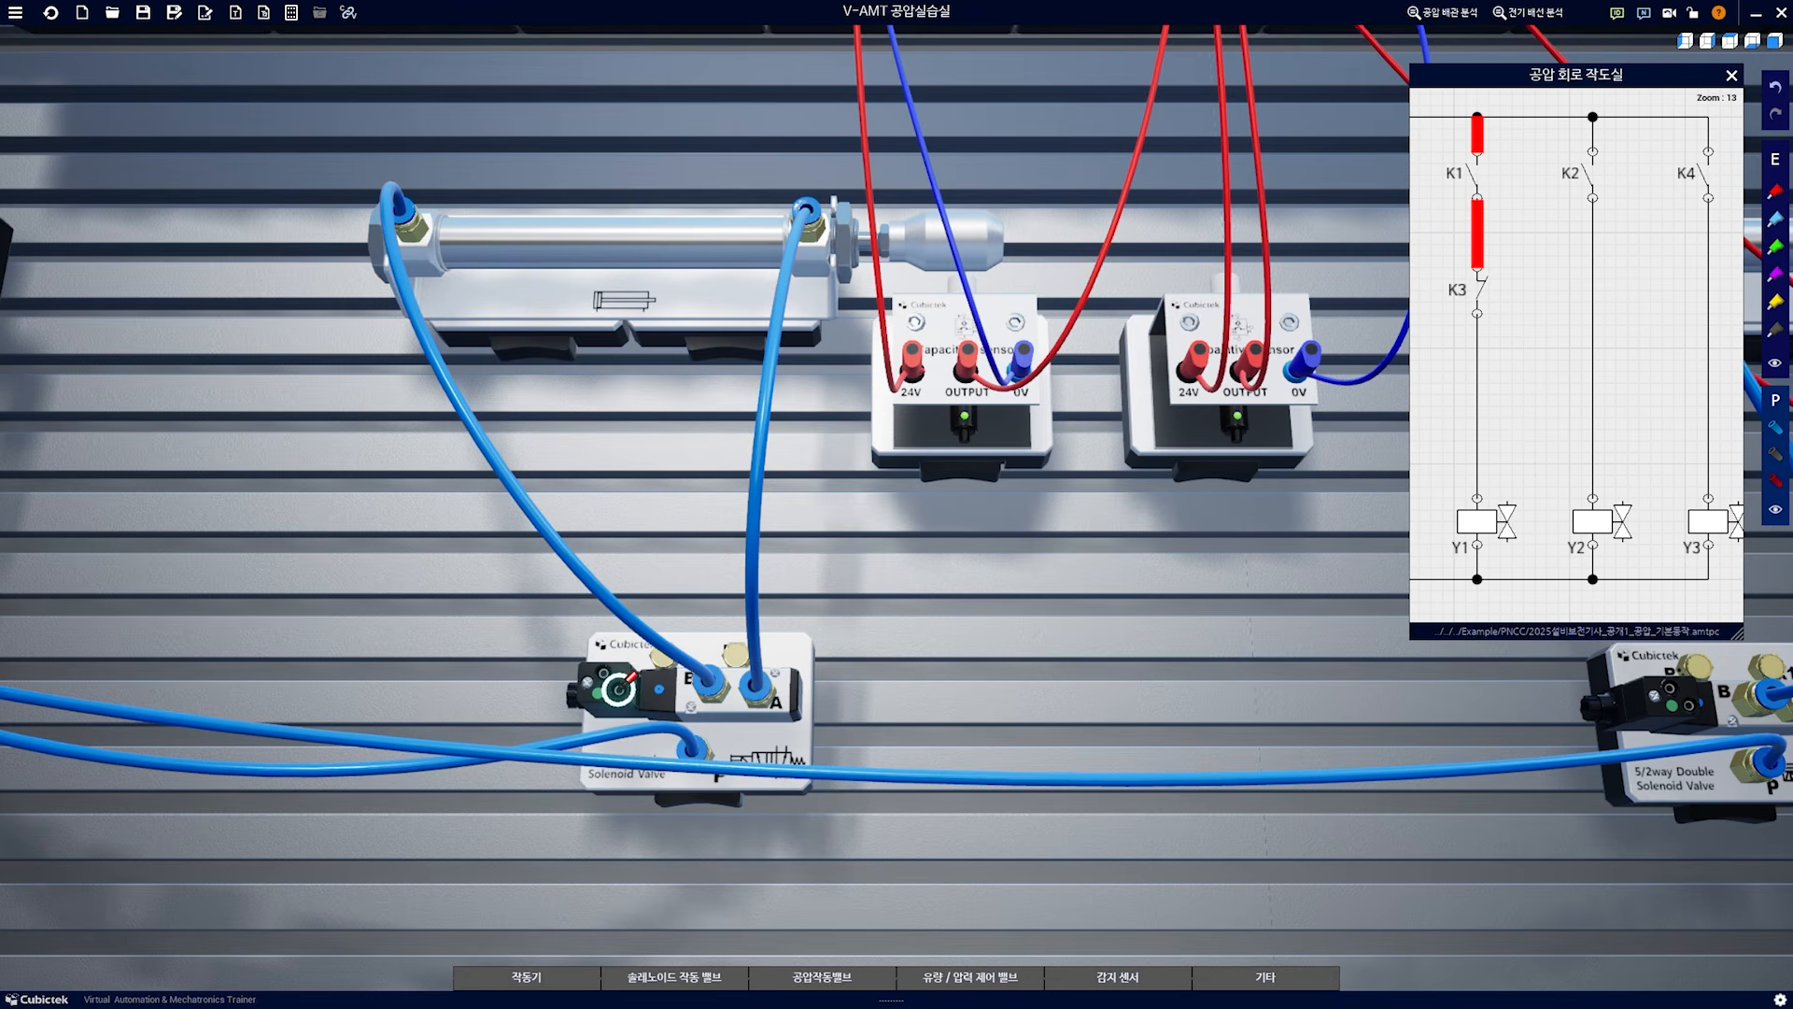
pyautogui.scroll(4, 509, 713)
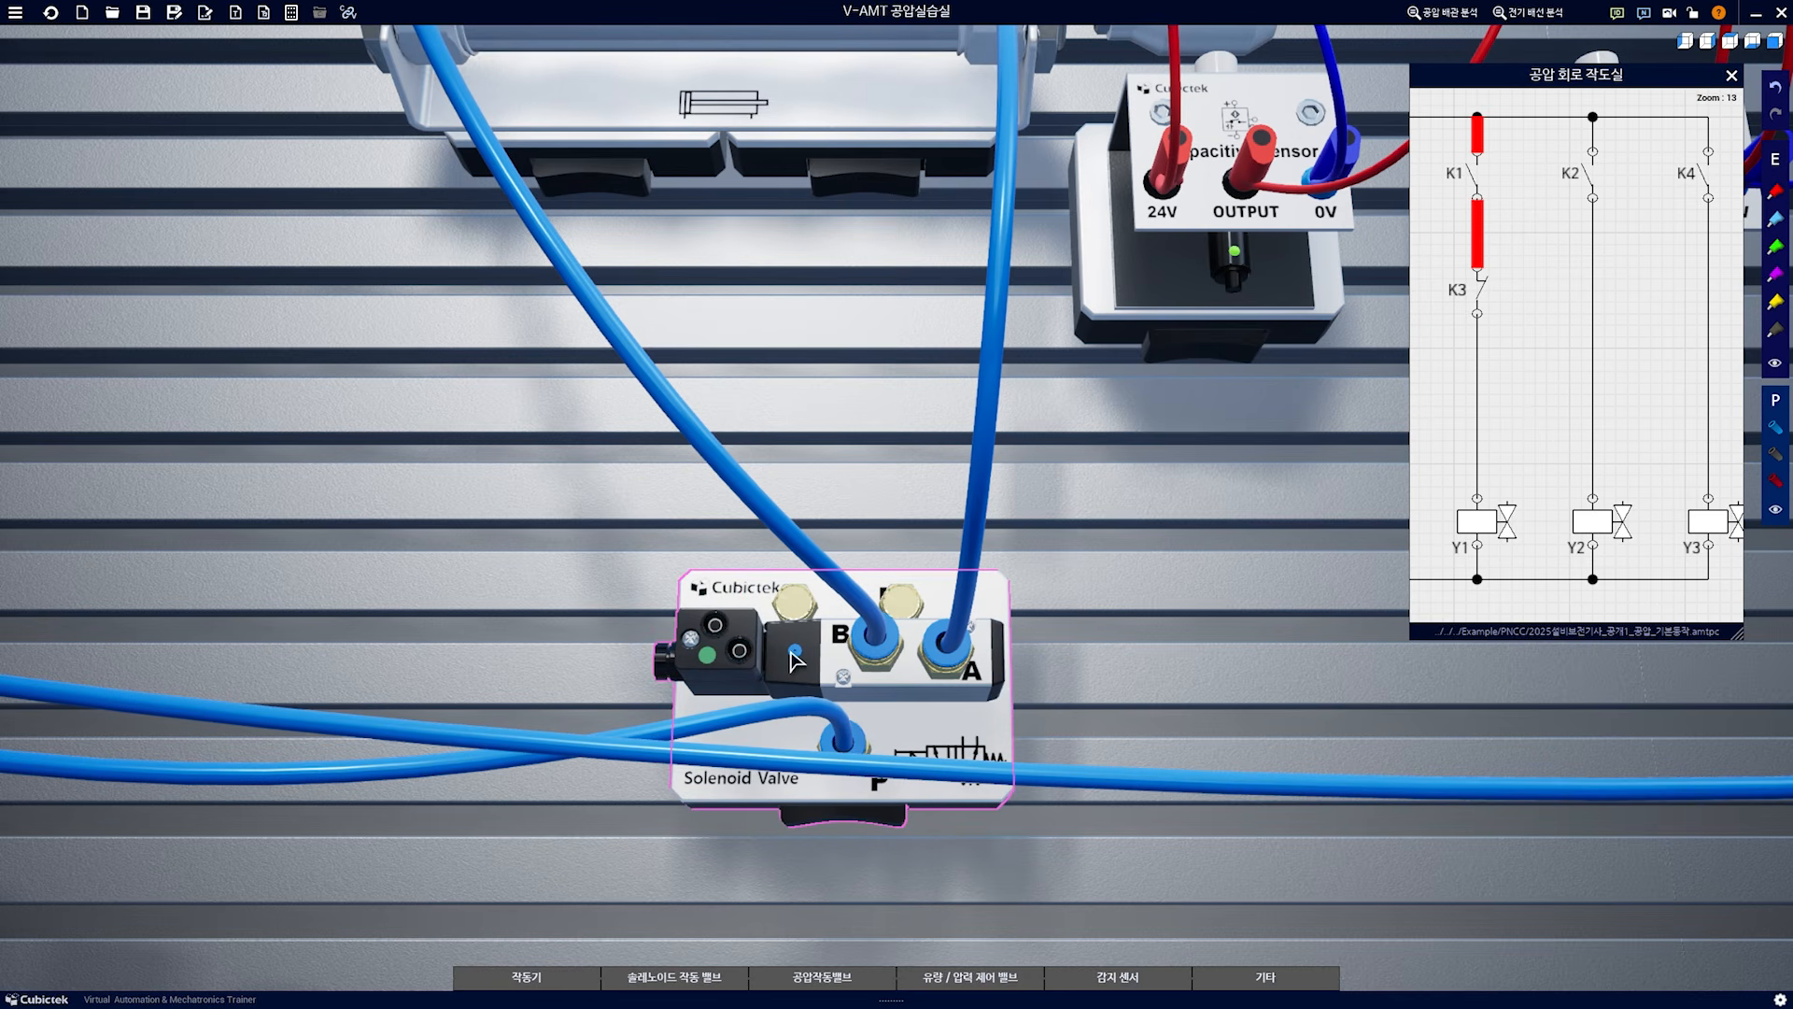
pyautogui.click(716, 623)
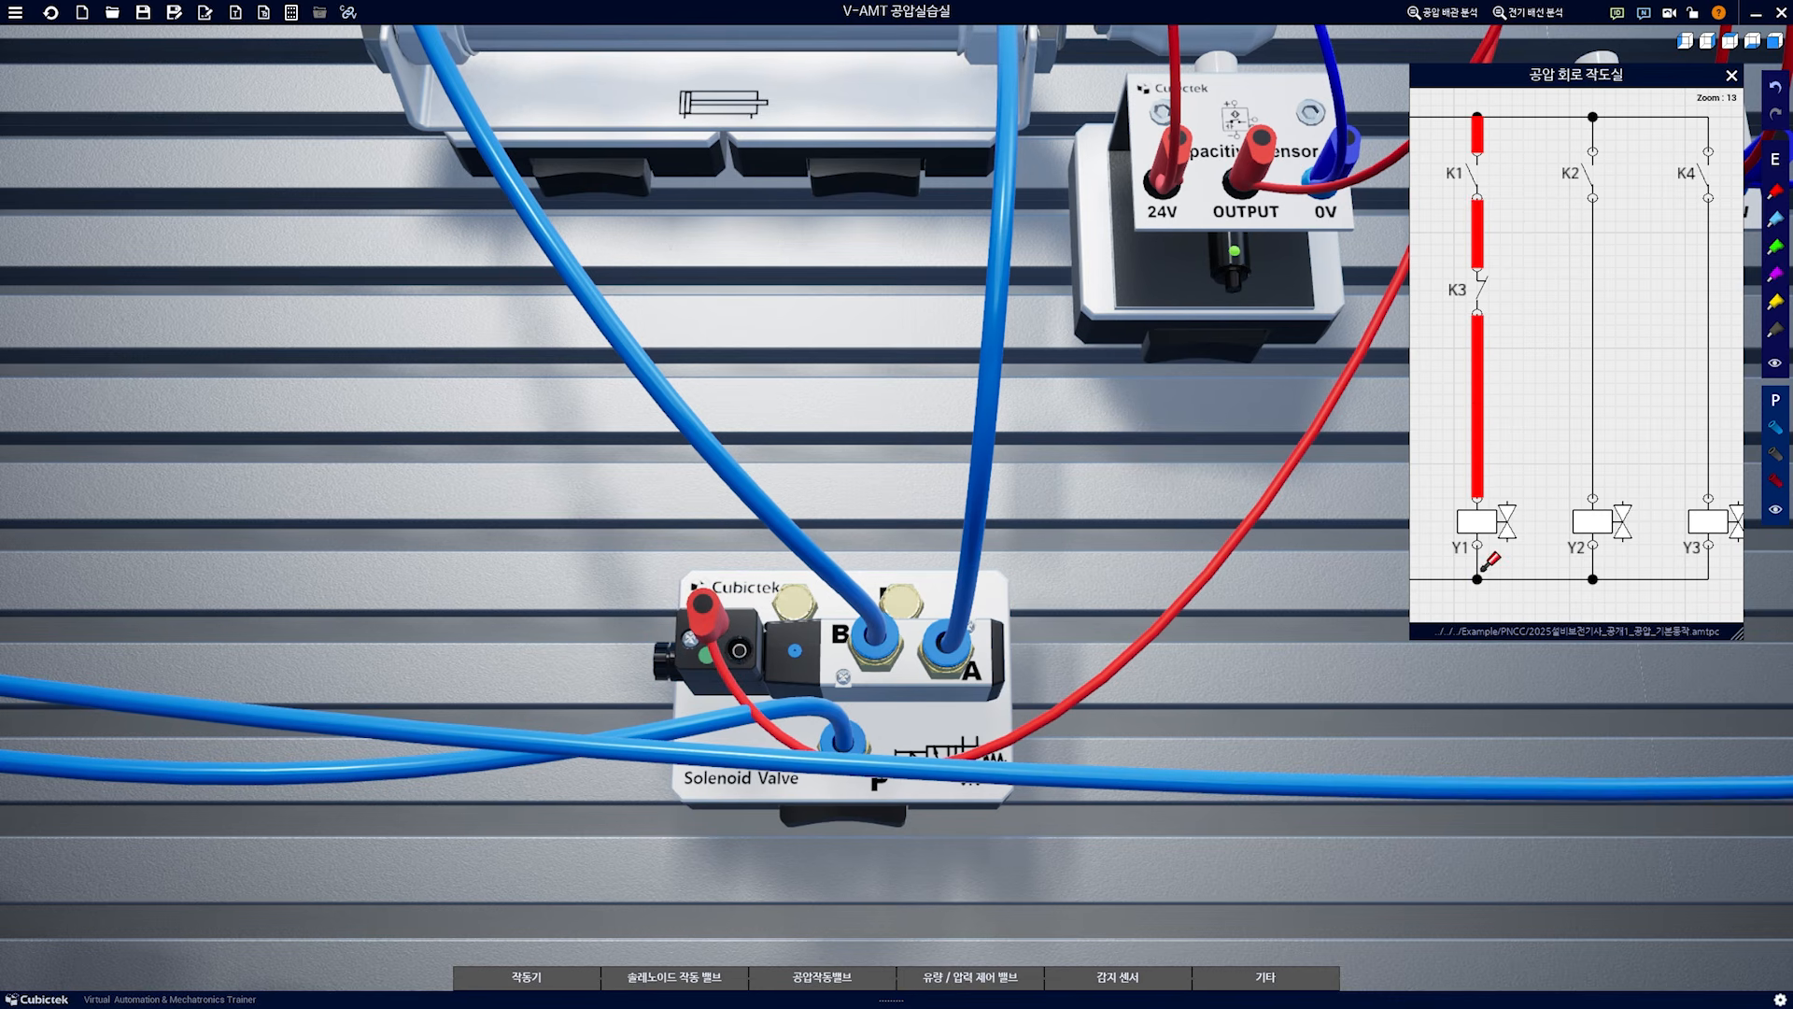
pyautogui.click(750, 648)
pyautogui.moveTo(808, 405); pyautogui.dragTo(808, 611)
pyautogui.click(622, 299)
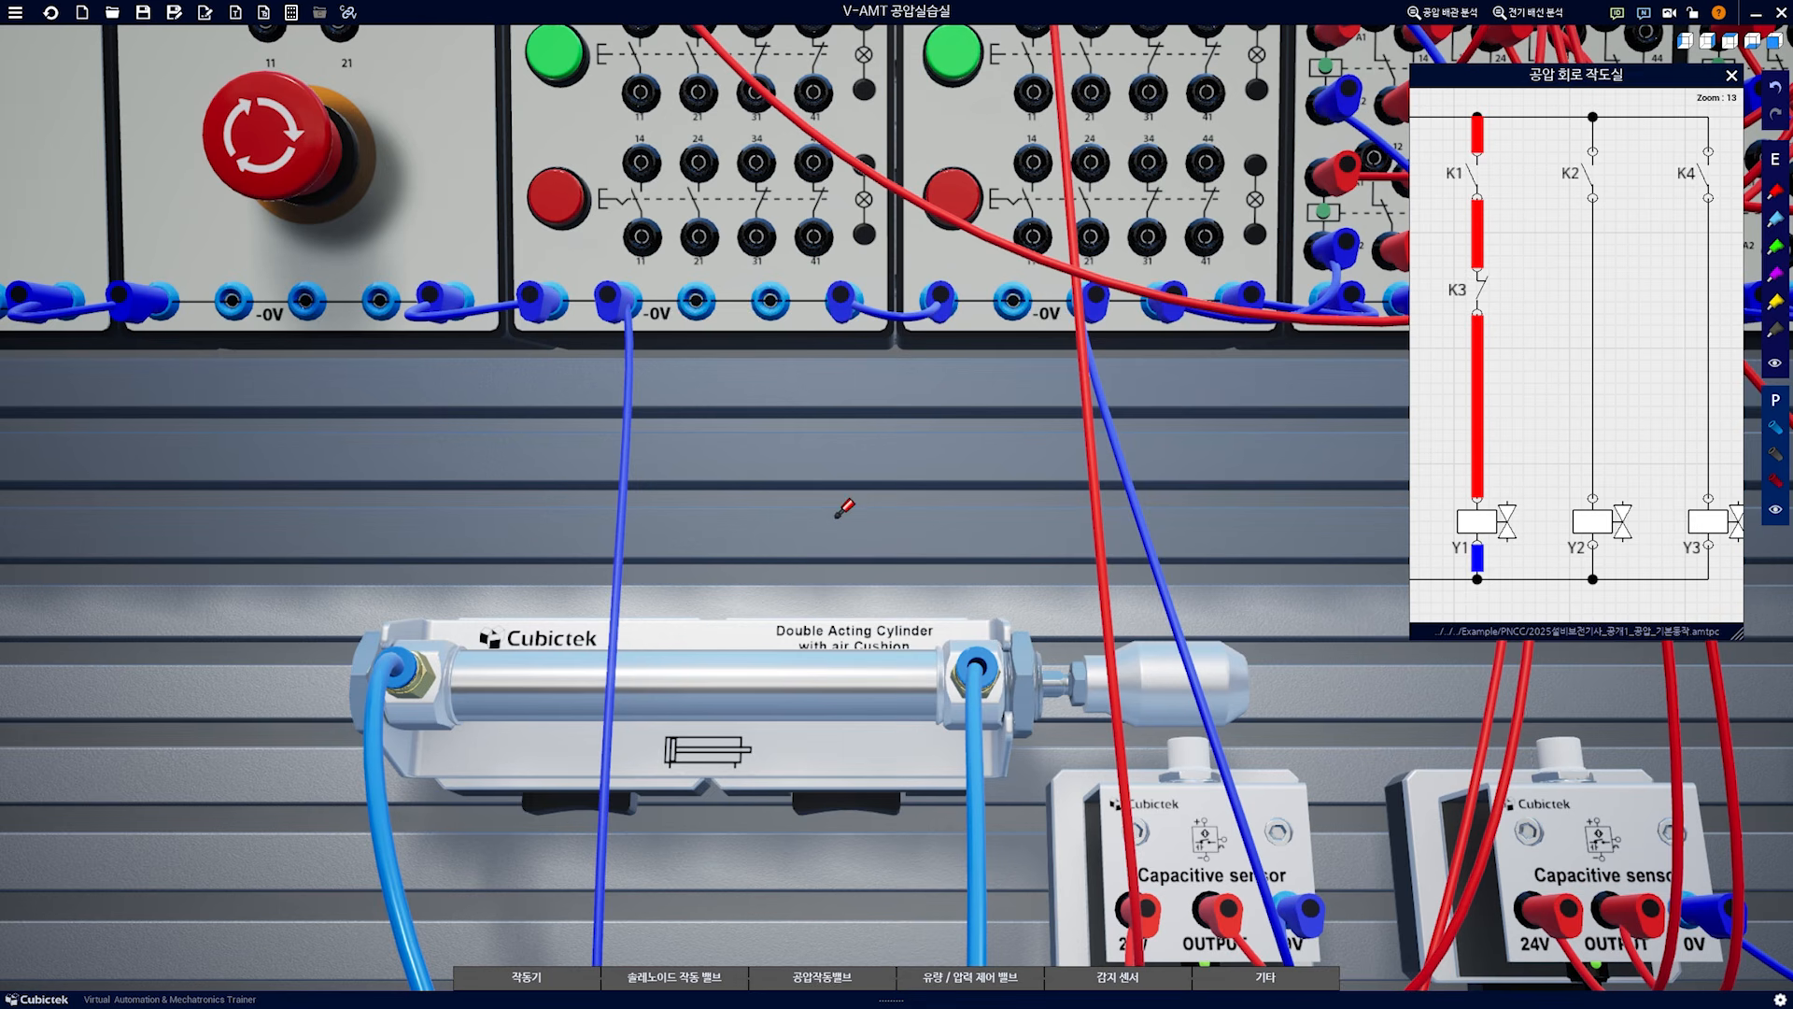
# Wire +24V on the first relay module to a free normally open contact of K2
pyautogui.scroll(-5, 840, 504)
pyautogui.press('Escape')
pyautogui.scroll(-1, 1168, 791)
pyautogui.moveTo(1251, 793); pyautogui.dragTo(1060, 752)
pyautogui.moveTo(1203, 726); pyautogui.dragTo(1012, 801)
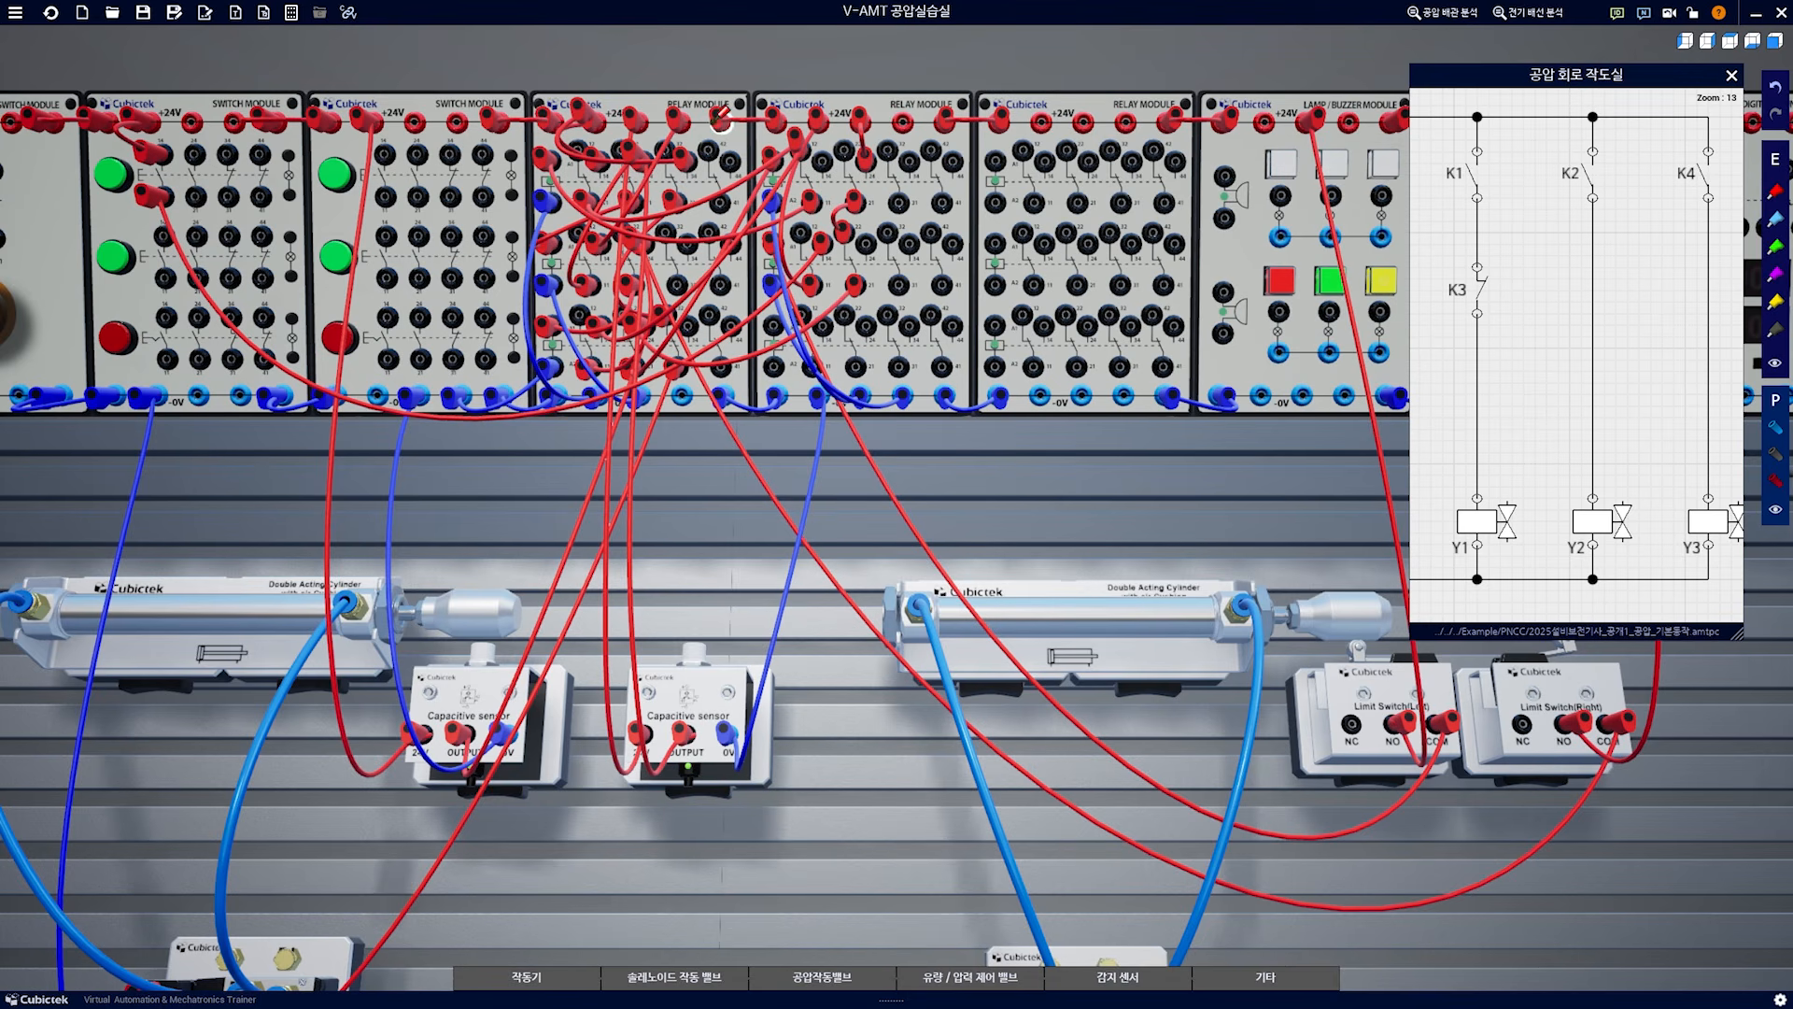
pyautogui.click(642, 116)
pyautogui.scroll(2, 632, 262)
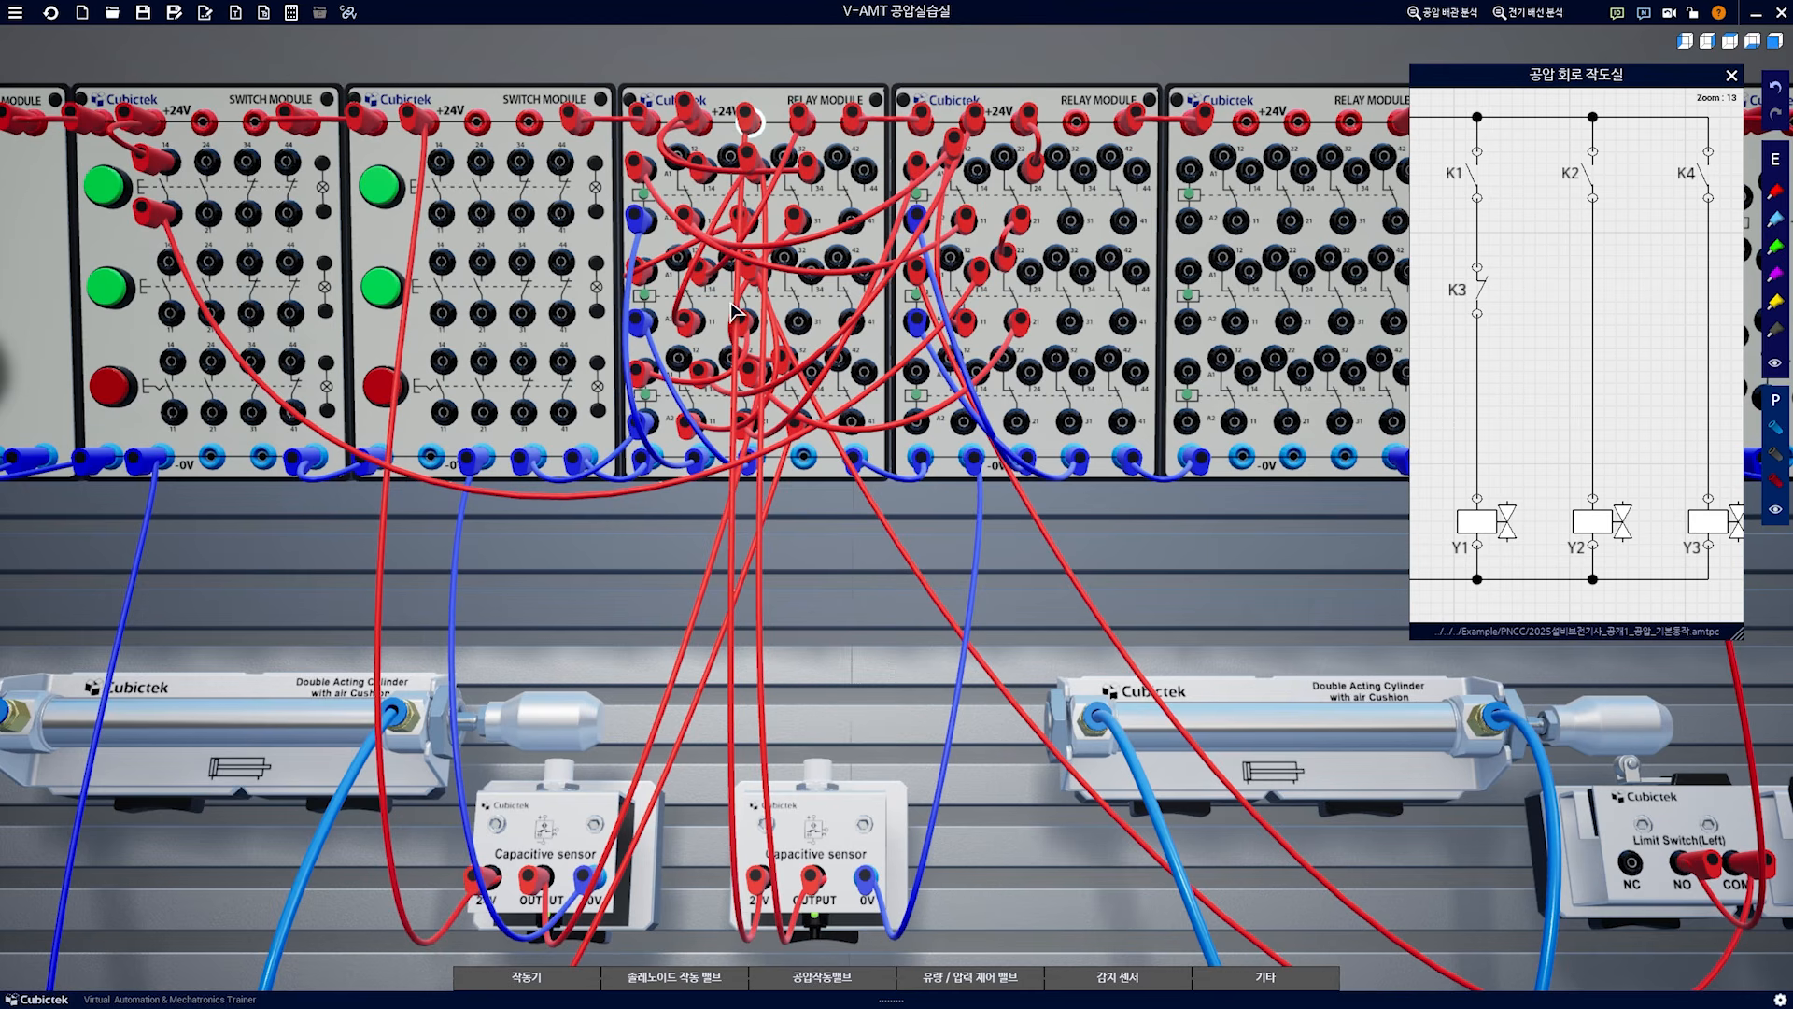
pyautogui.click(812, 269)
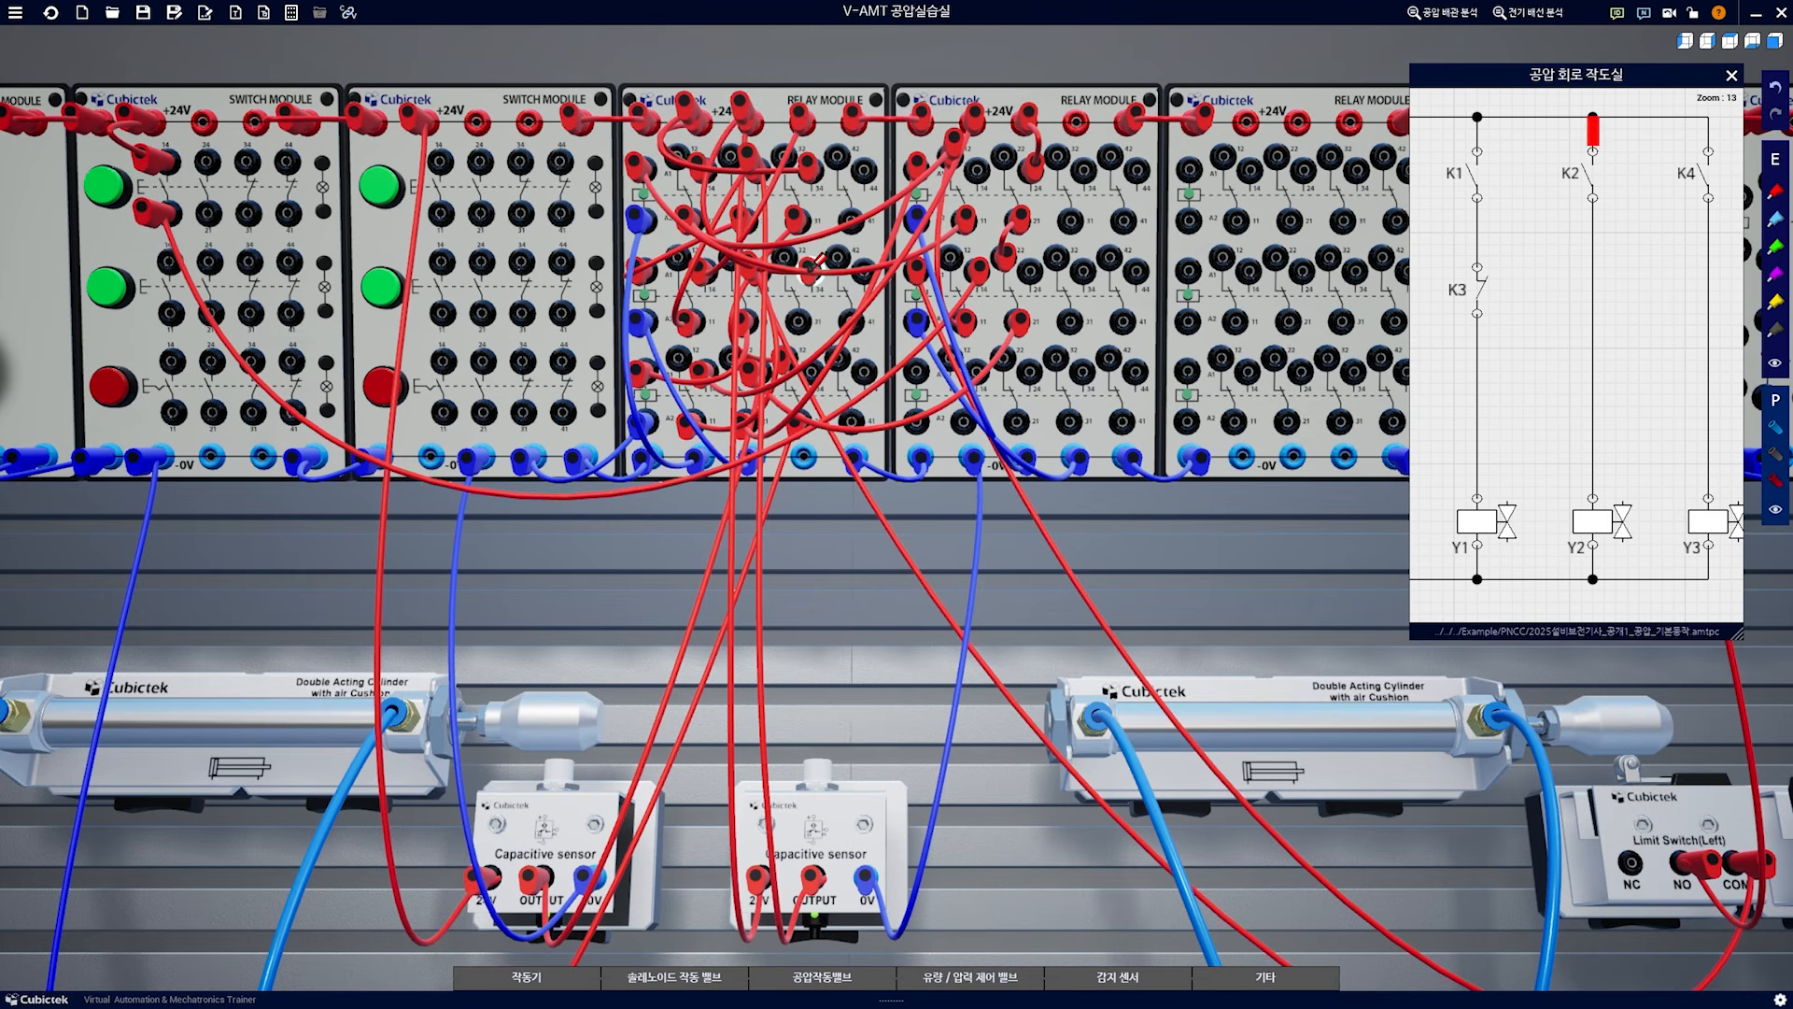
# Wire K2's contact to solenoid Y2 on the 5/2-way double solenoid valve, and connect Y2's other terminal to -0V on the third relay module
pyautogui.click(798, 321)
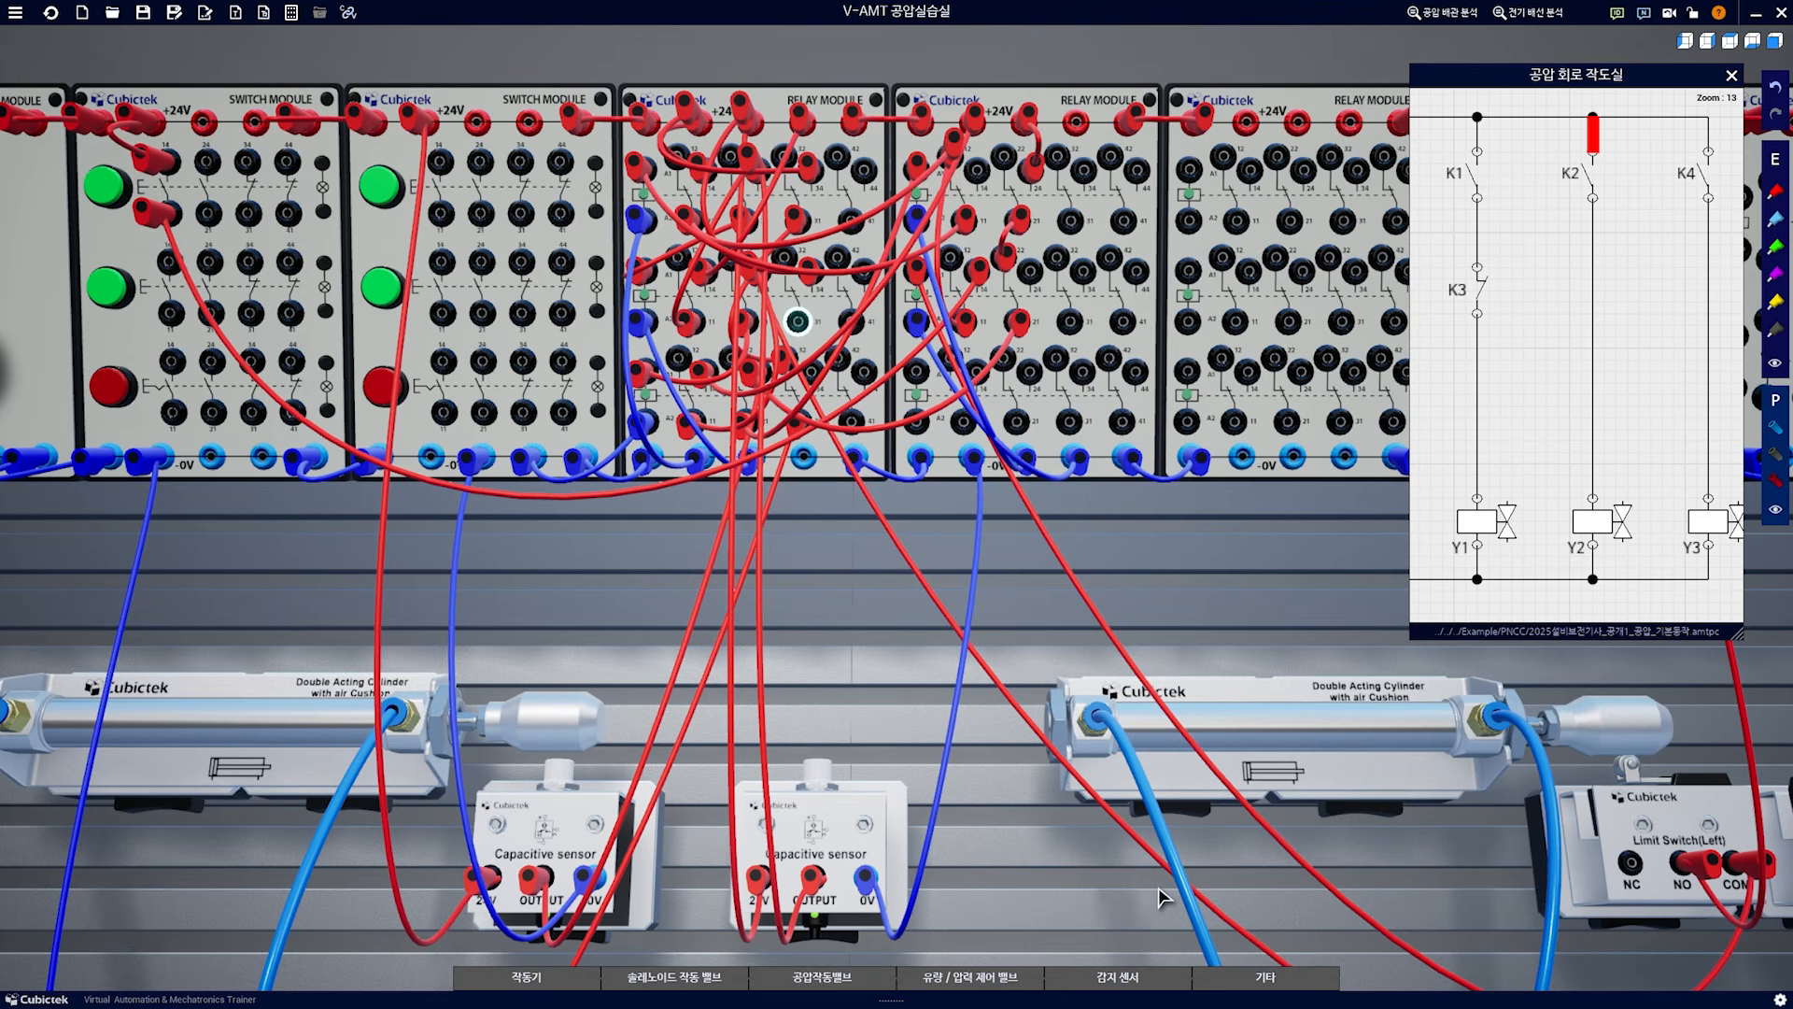
pyautogui.moveTo(1159, 887); pyautogui.dragTo(871, 651)
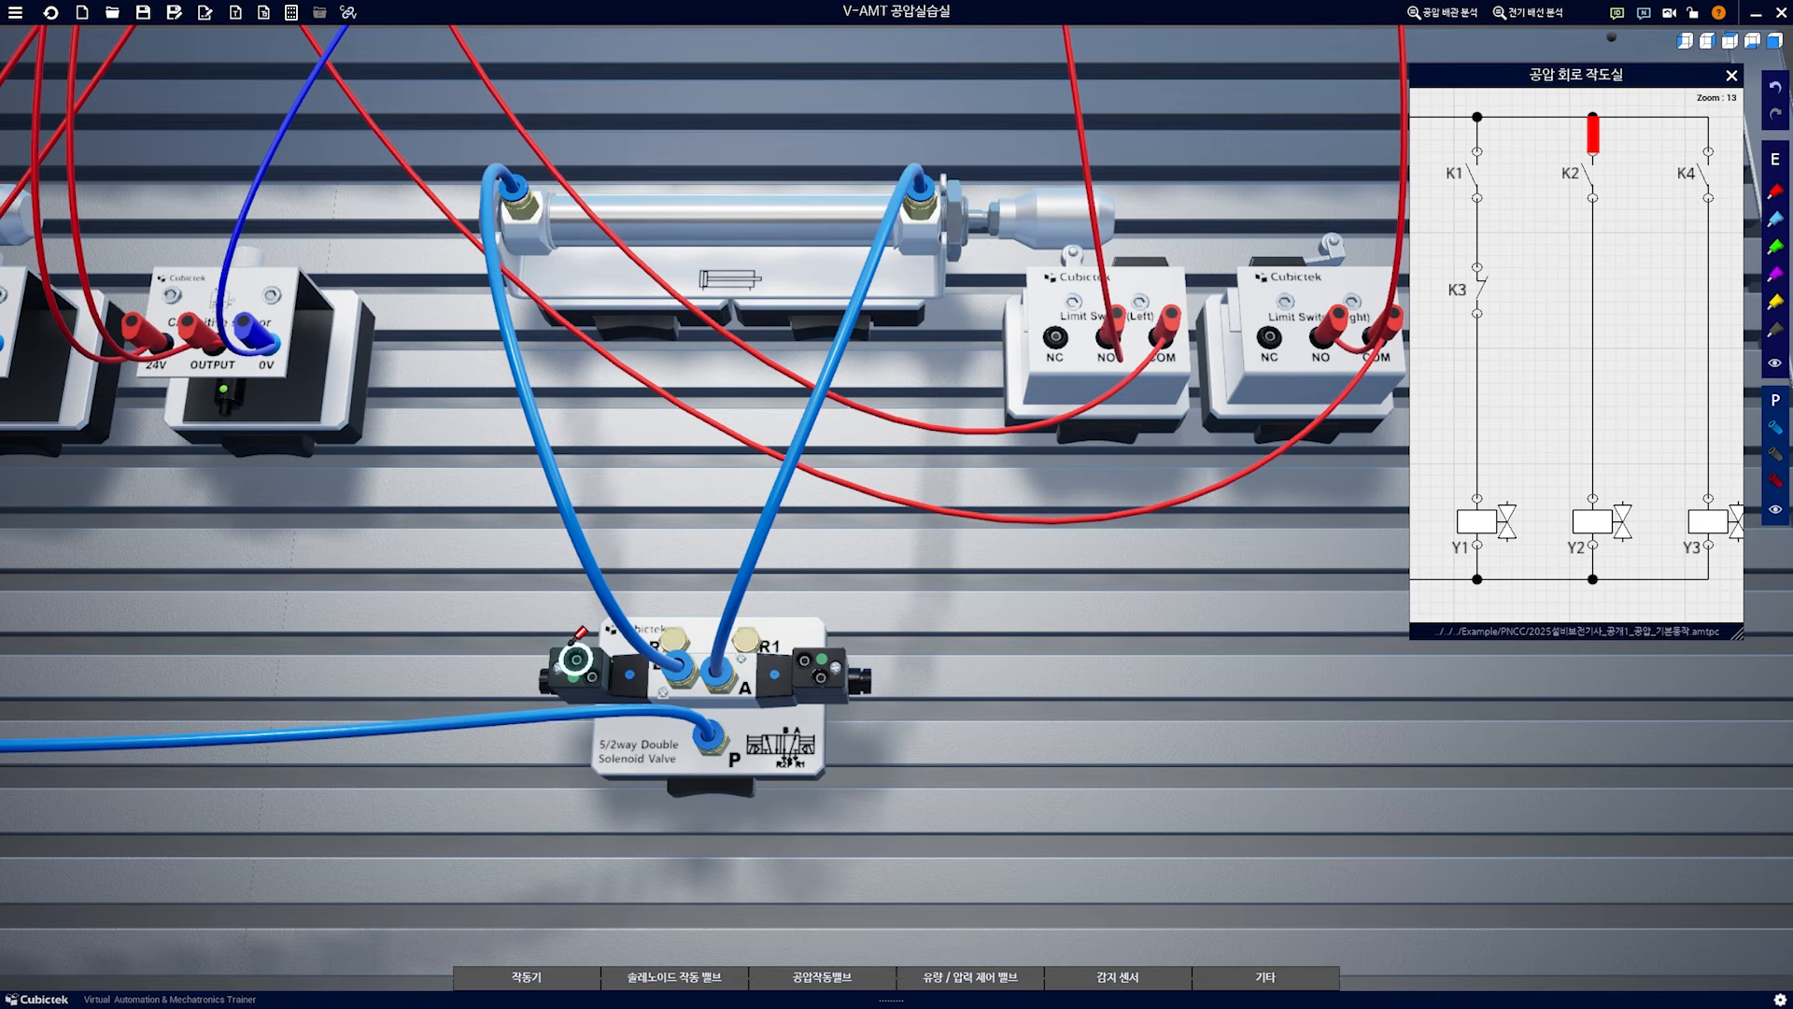
pyautogui.click(576, 659)
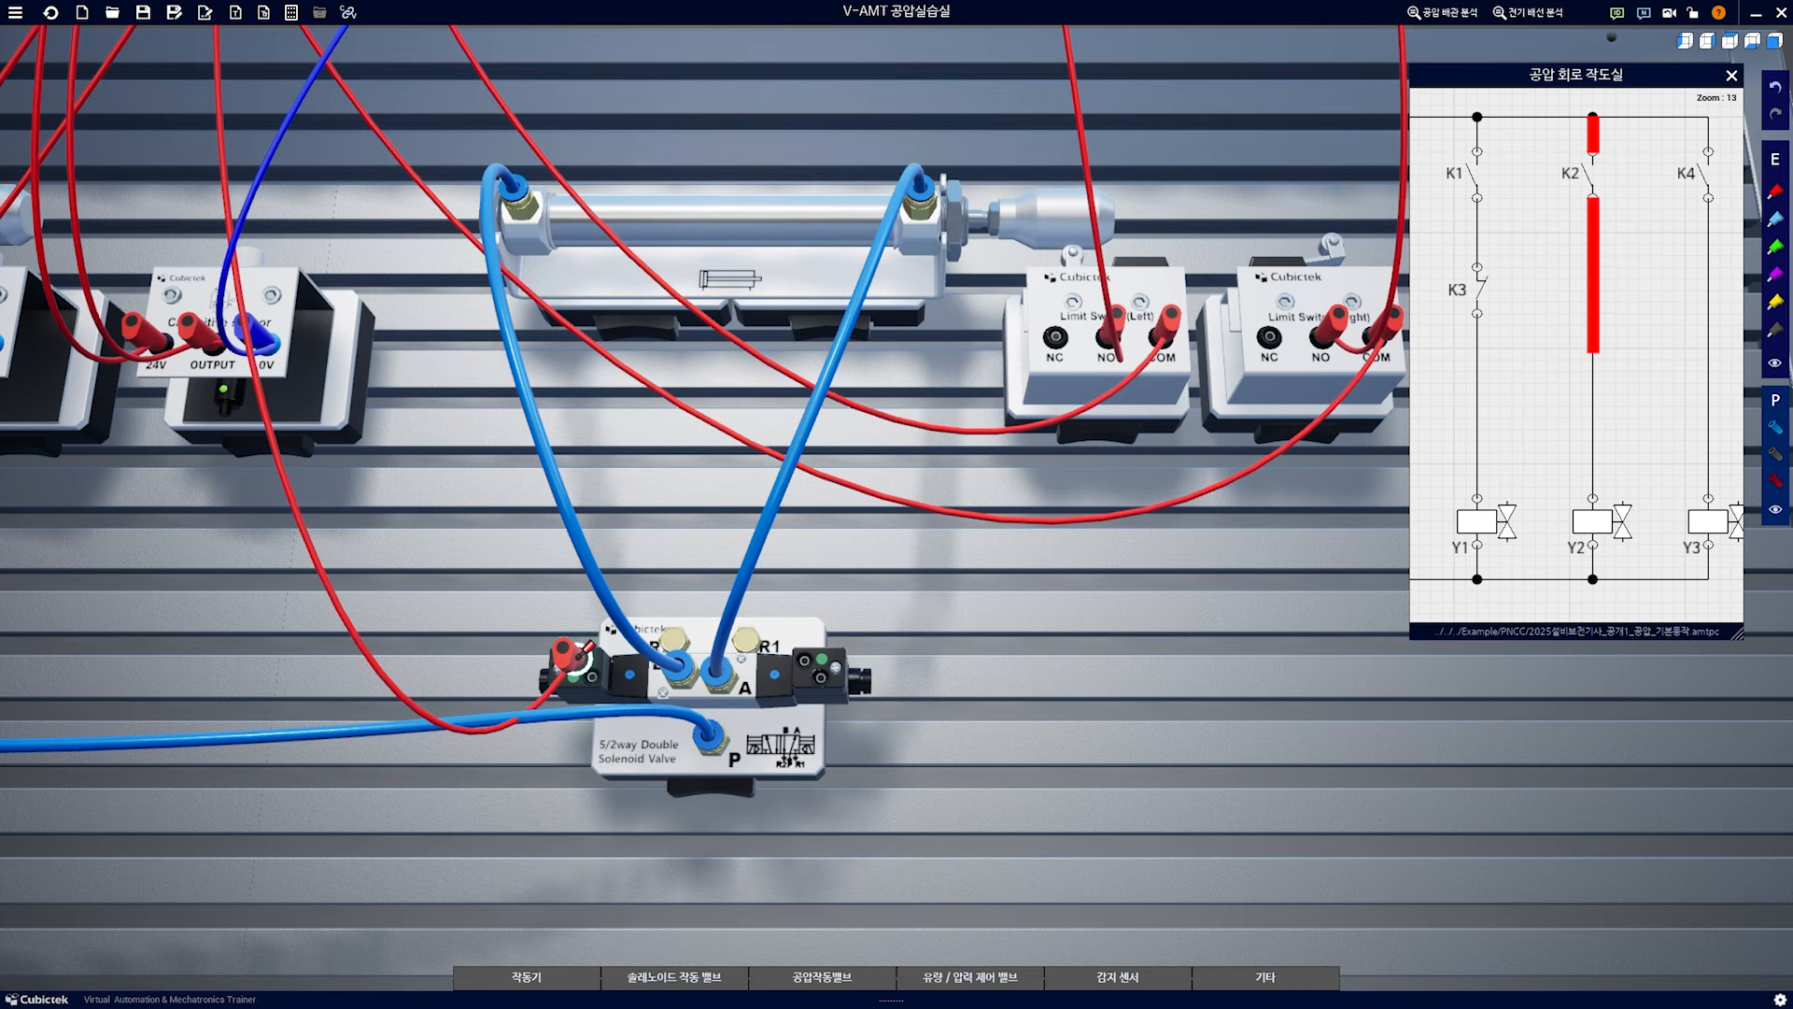
pyautogui.click(590, 675)
pyautogui.moveTo(520, 470); pyautogui.dragTo(592, 609)
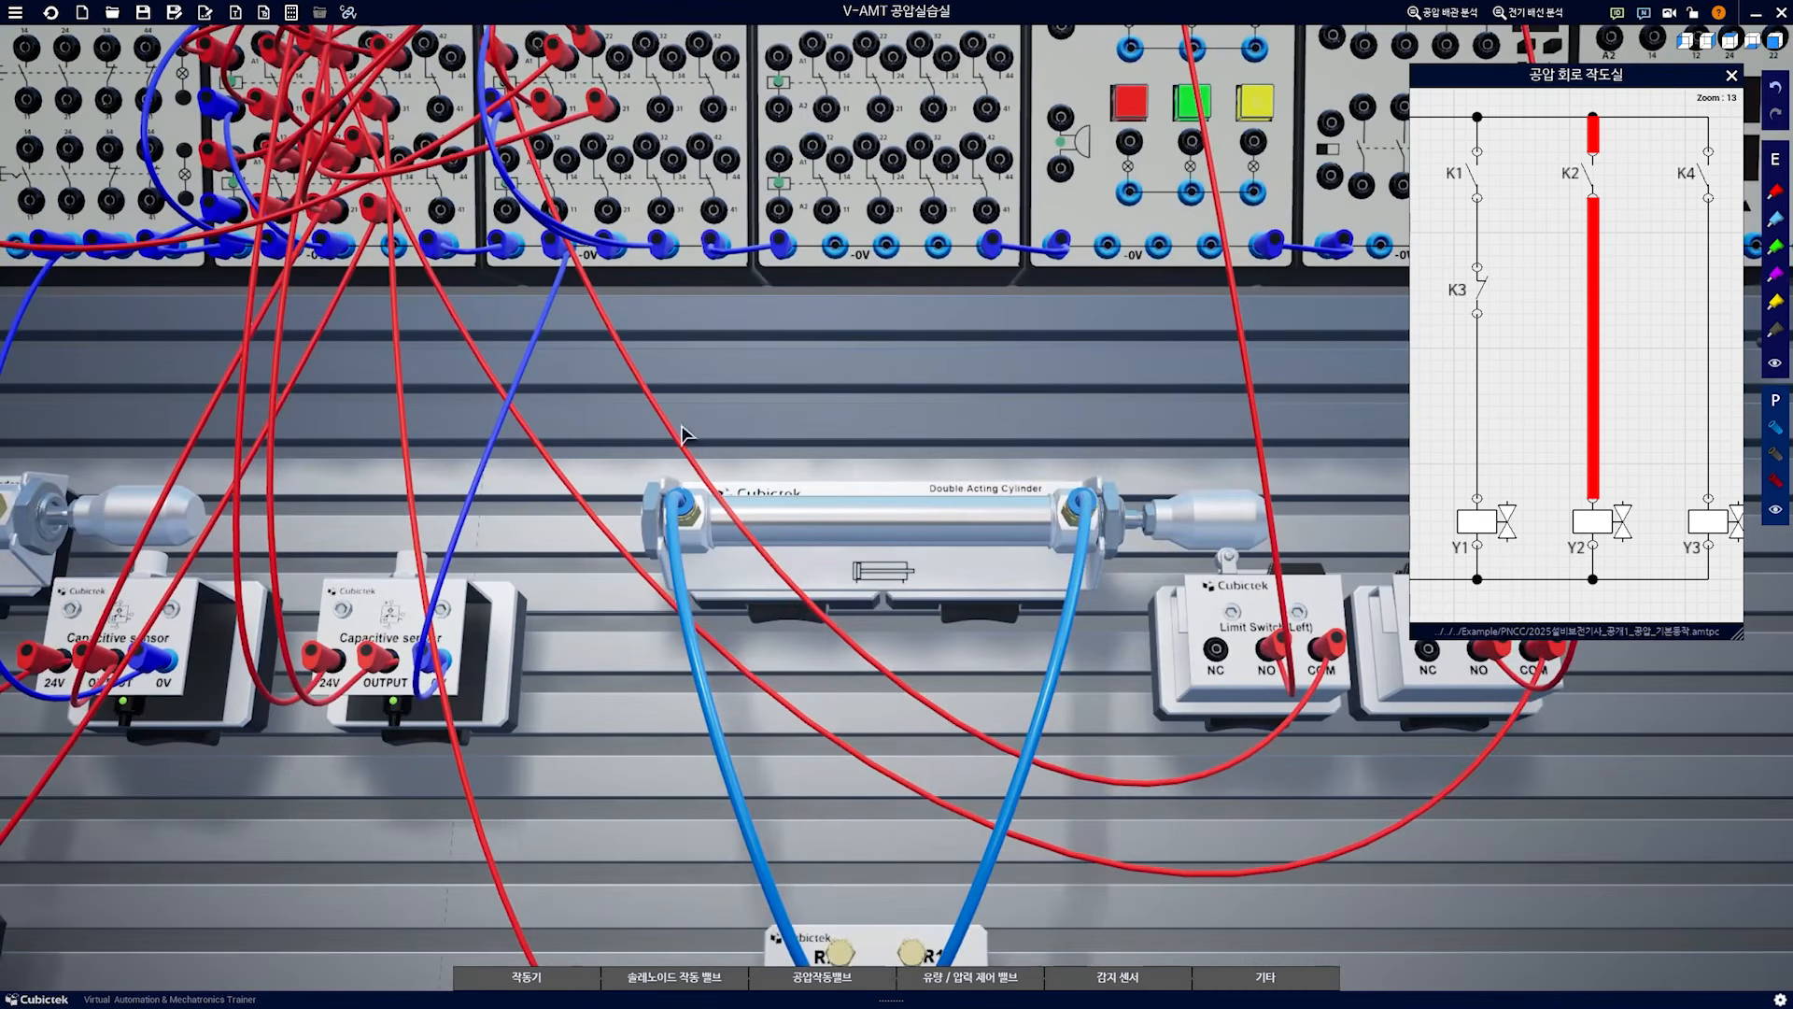
pyautogui.click(834, 244)
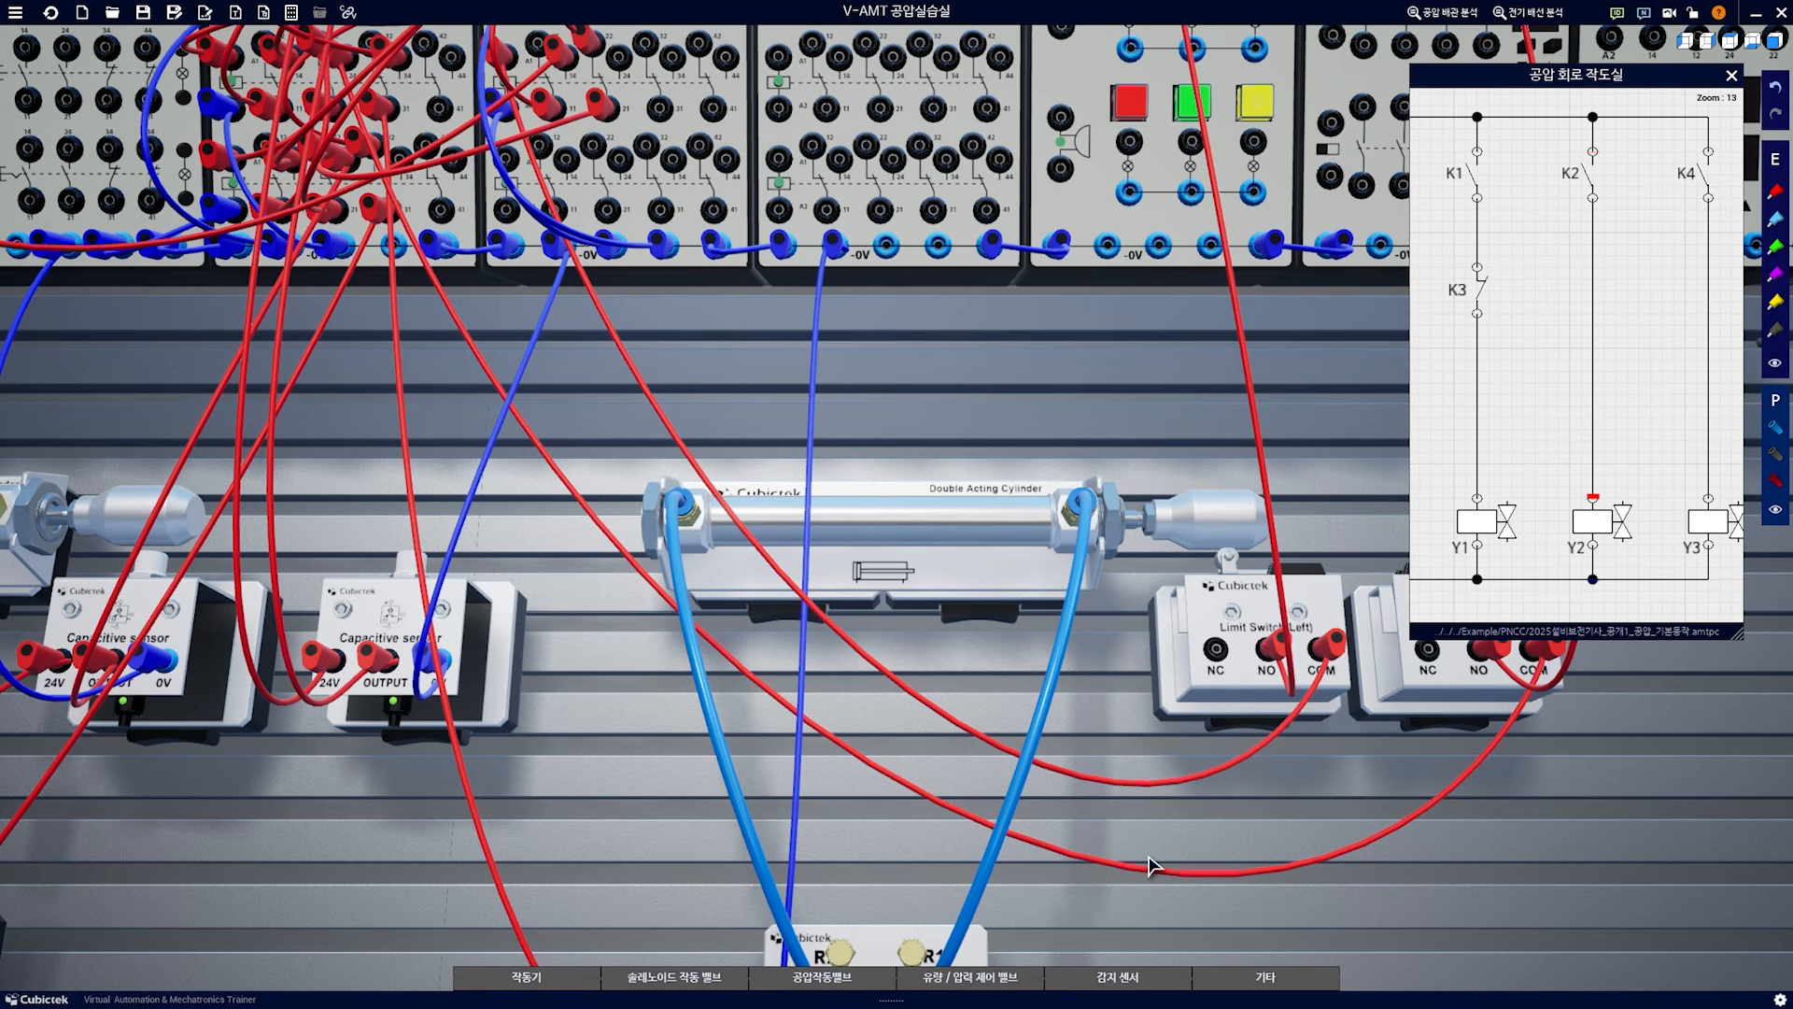
# Wire +24V through K4's free normally open contact to solenoid Y3 on the double solenoid valve, and connect Y3 to -0V on the third relay module
pyautogui.moveTo(968, 705); pyautogui.dragTo(968, 790)
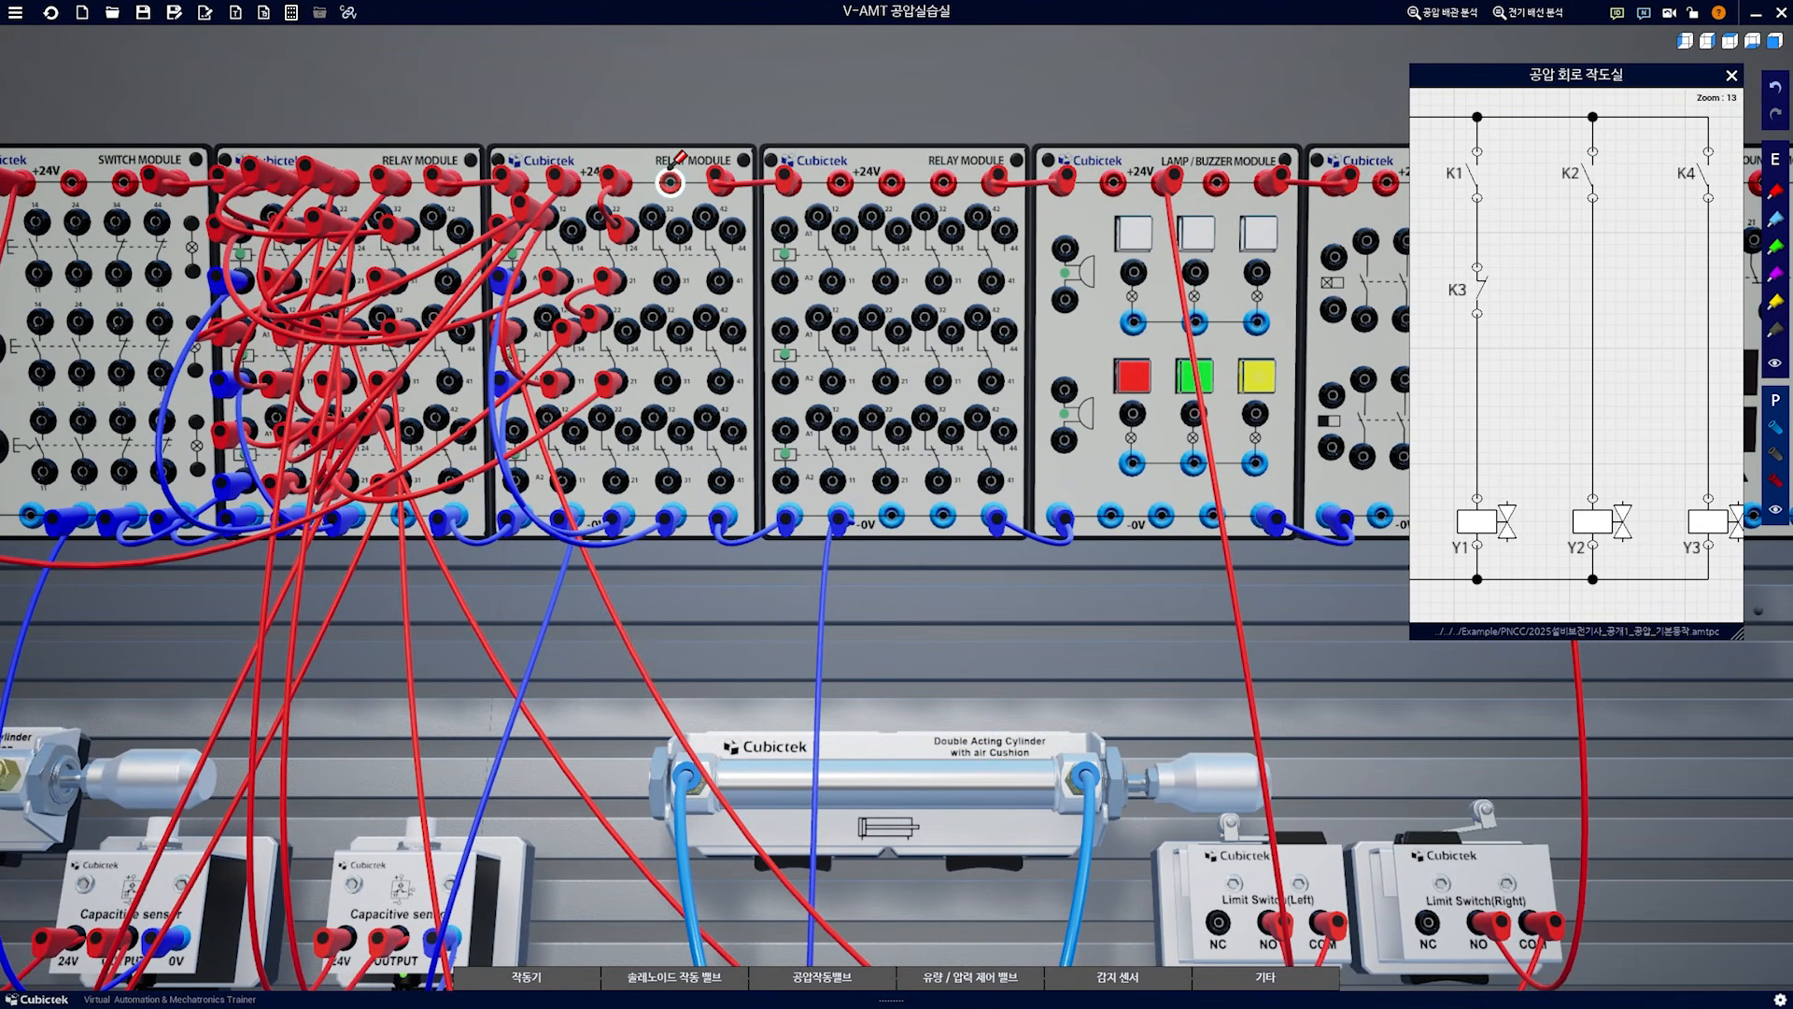
pyautogui.click(691, 214)
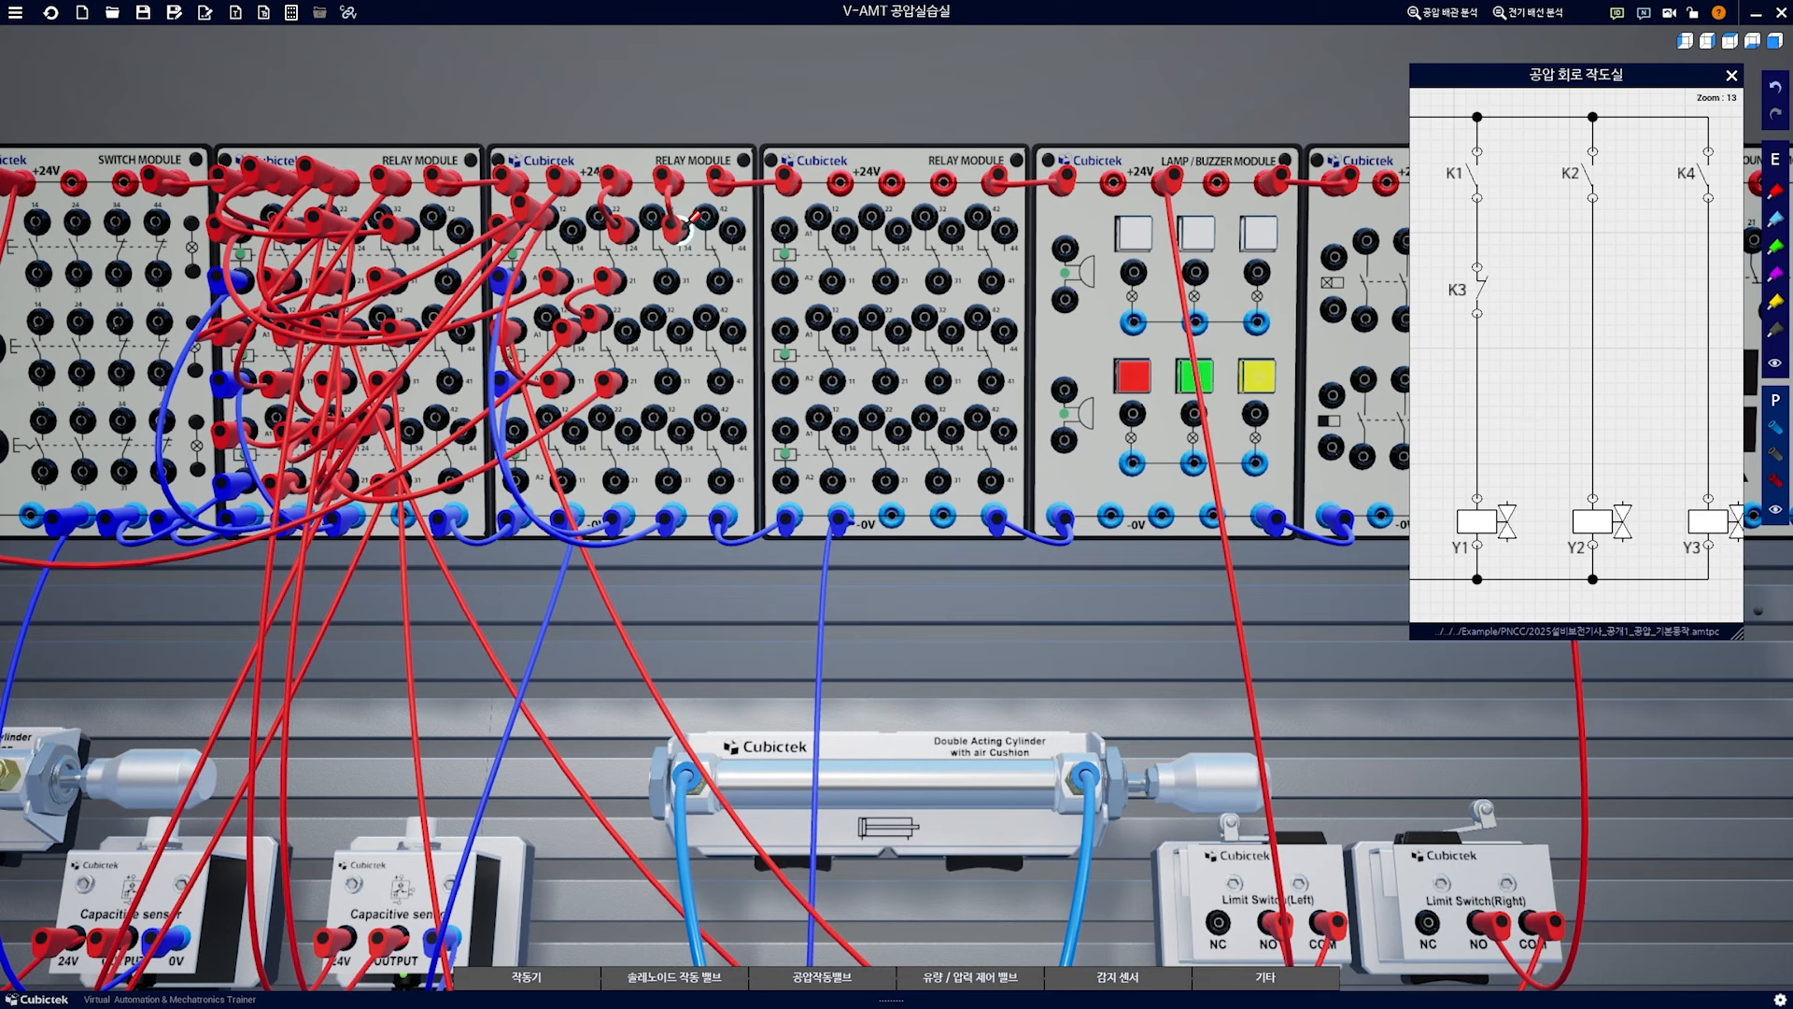
pyautogui.click(665, 280)
pyautogui.moveTo(630, 889); pyautogui.dragTo(515, 607)
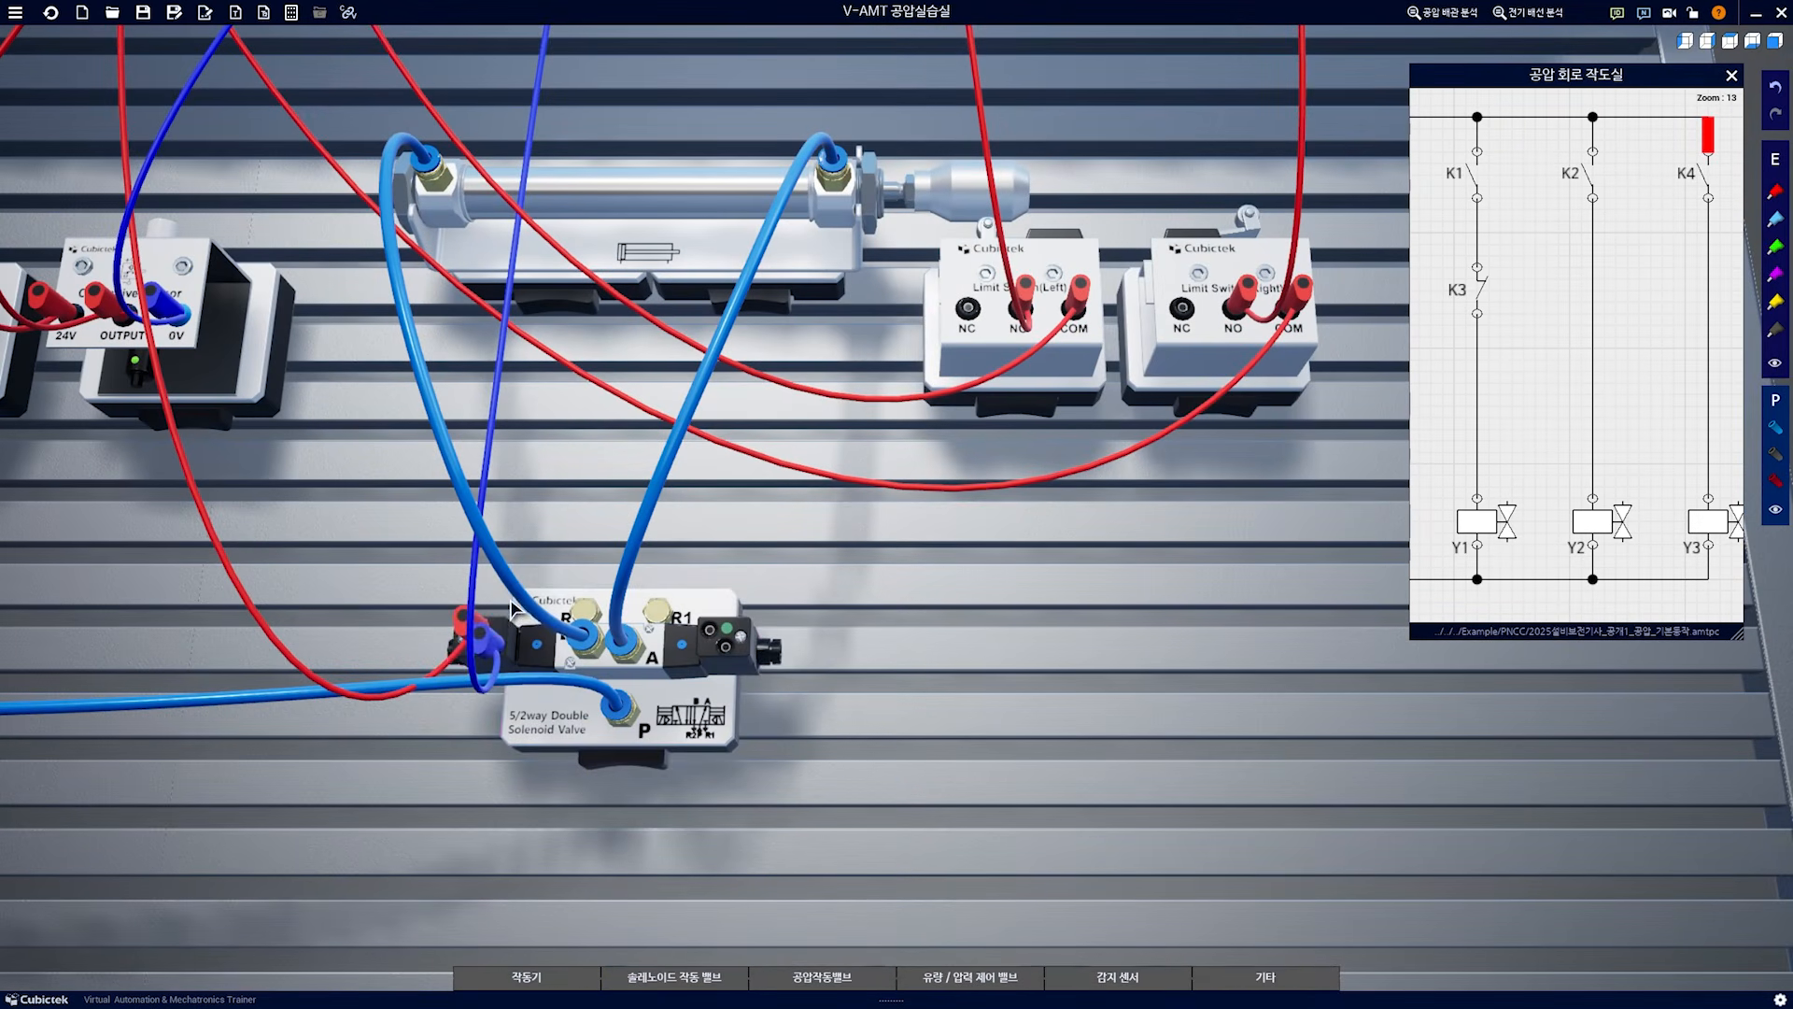
pyautogui.click(719, 619)
pyautogui.moveTo(788, 589); pyautogui.dragTo(907, 719)
pyautogui.click(809, 191)
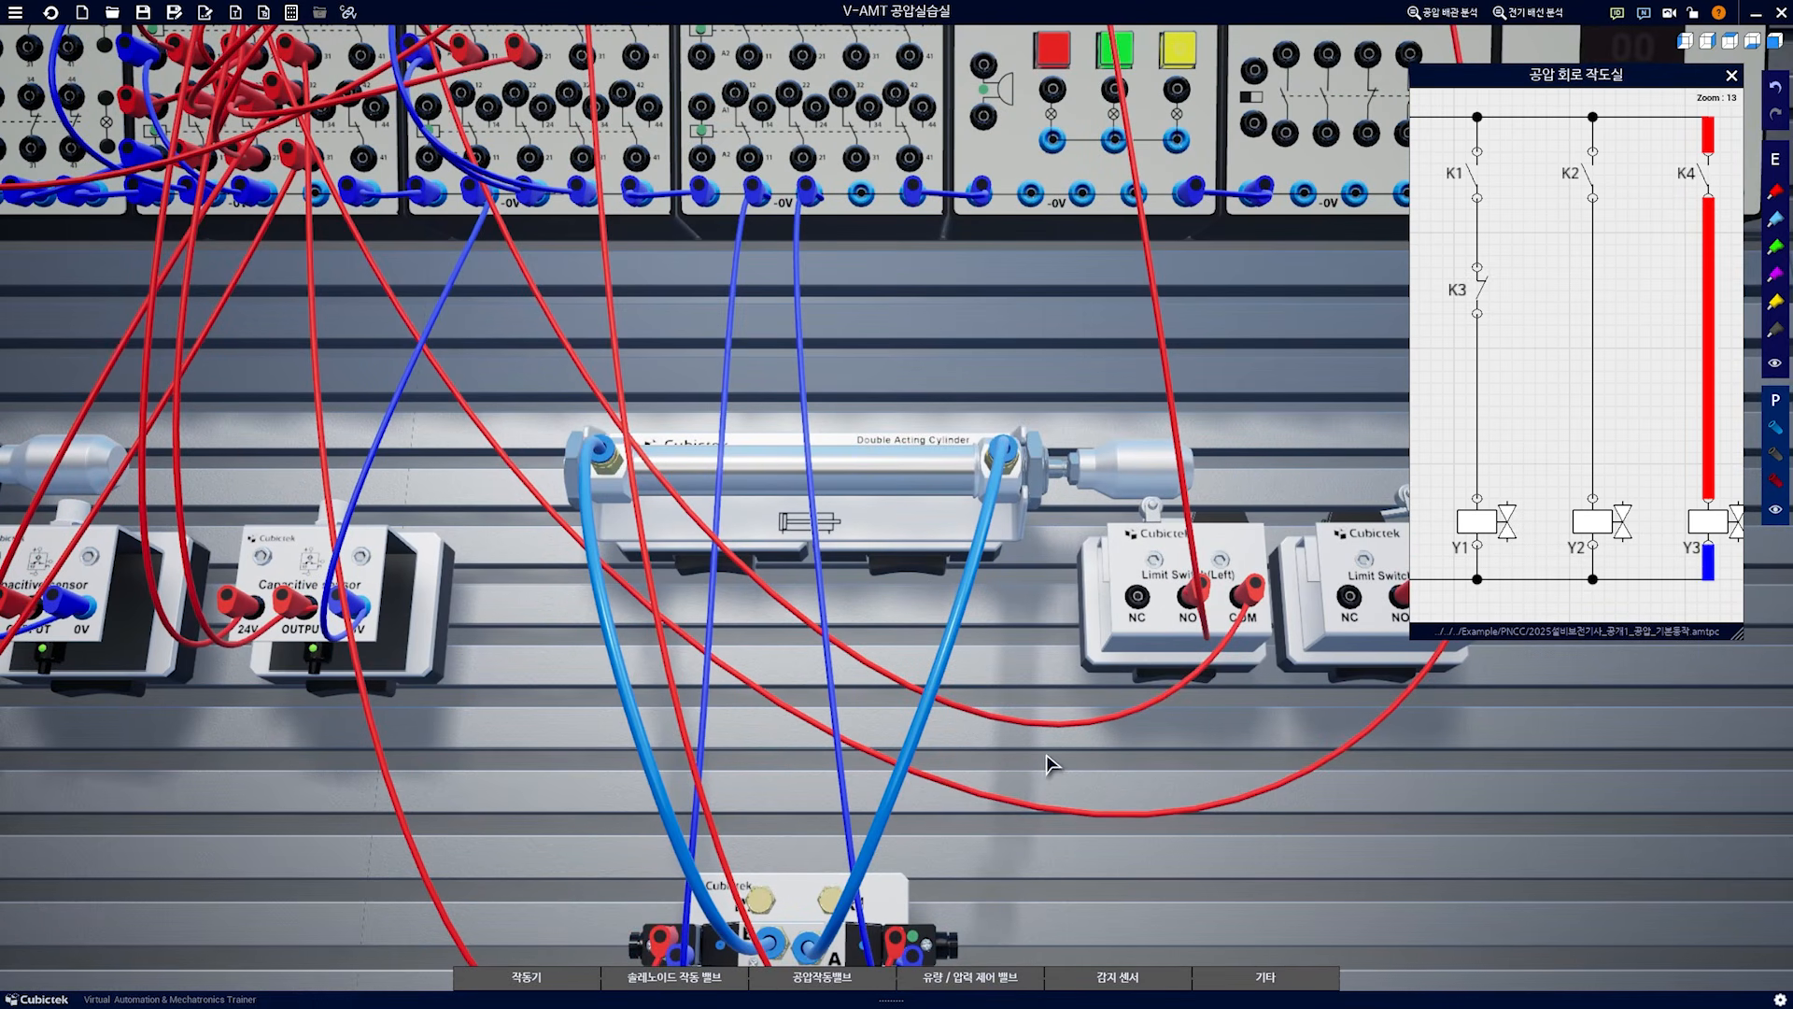
# Show the whole training panel, switch on the power supply module and open the shut-off valve of the air service unit
pyautogui.press('Home')
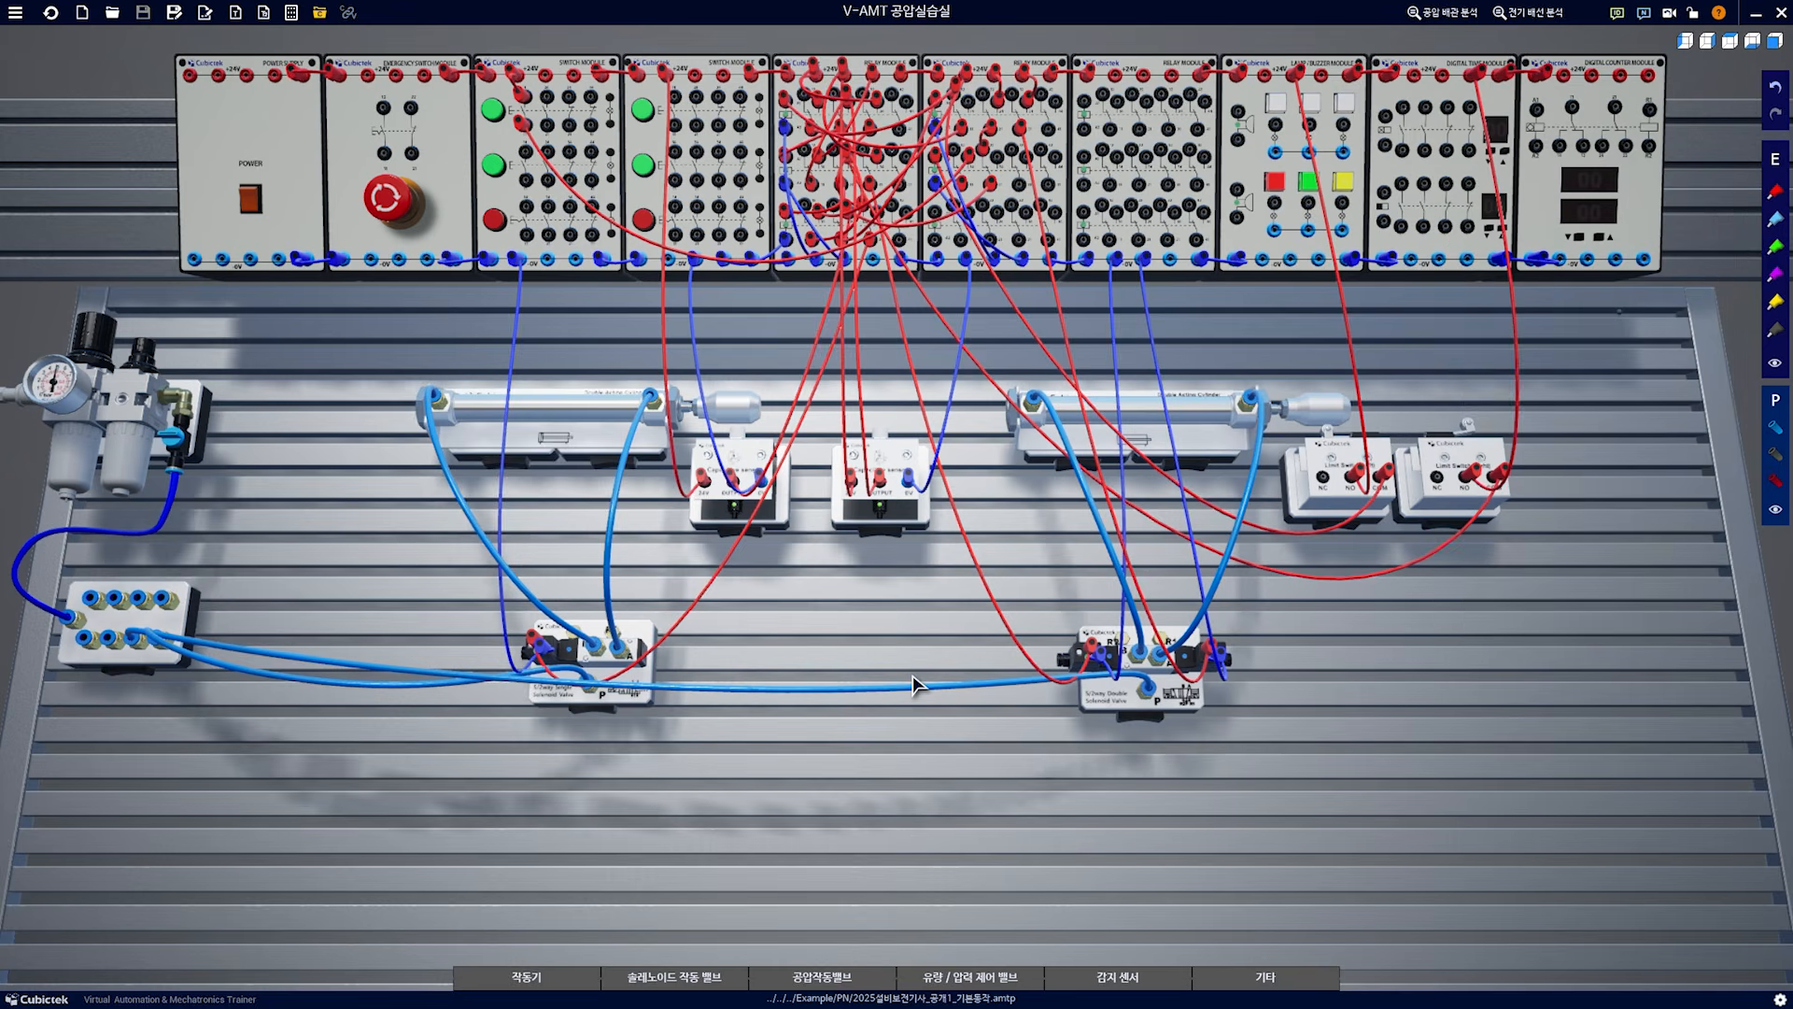
pyautogui.click(250, 200)
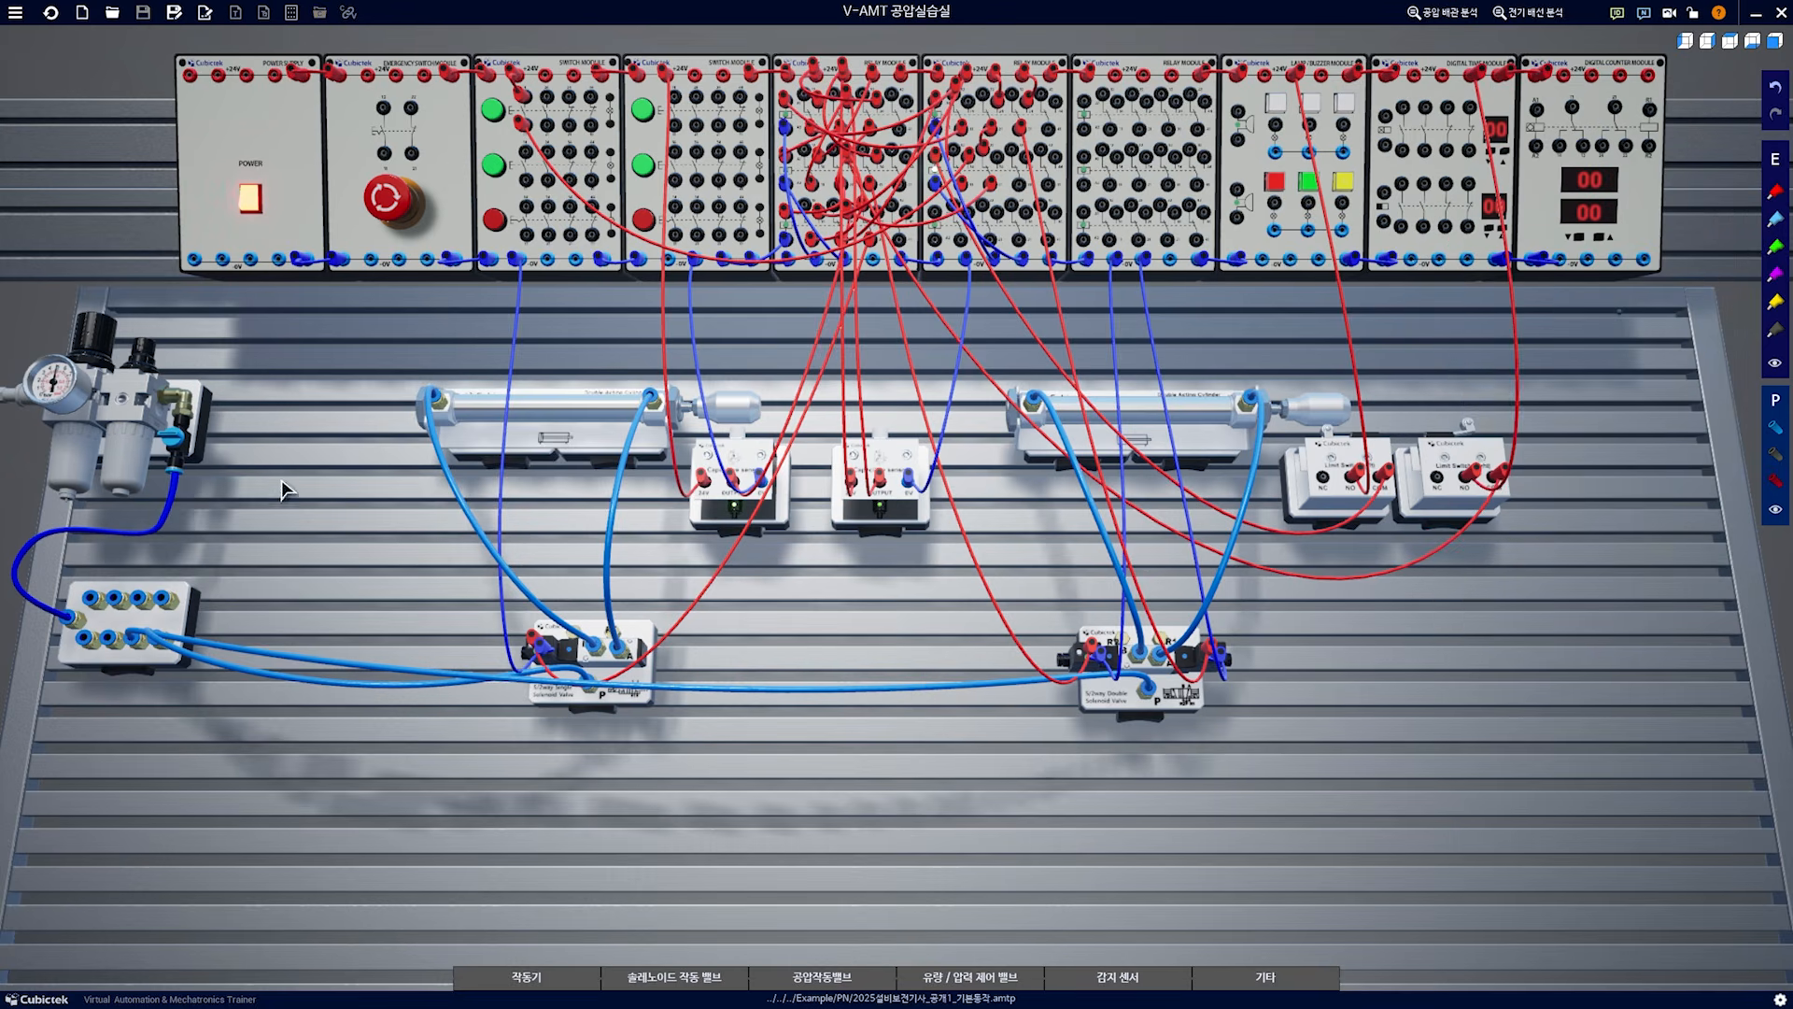
pyautogui.click(183, 437)
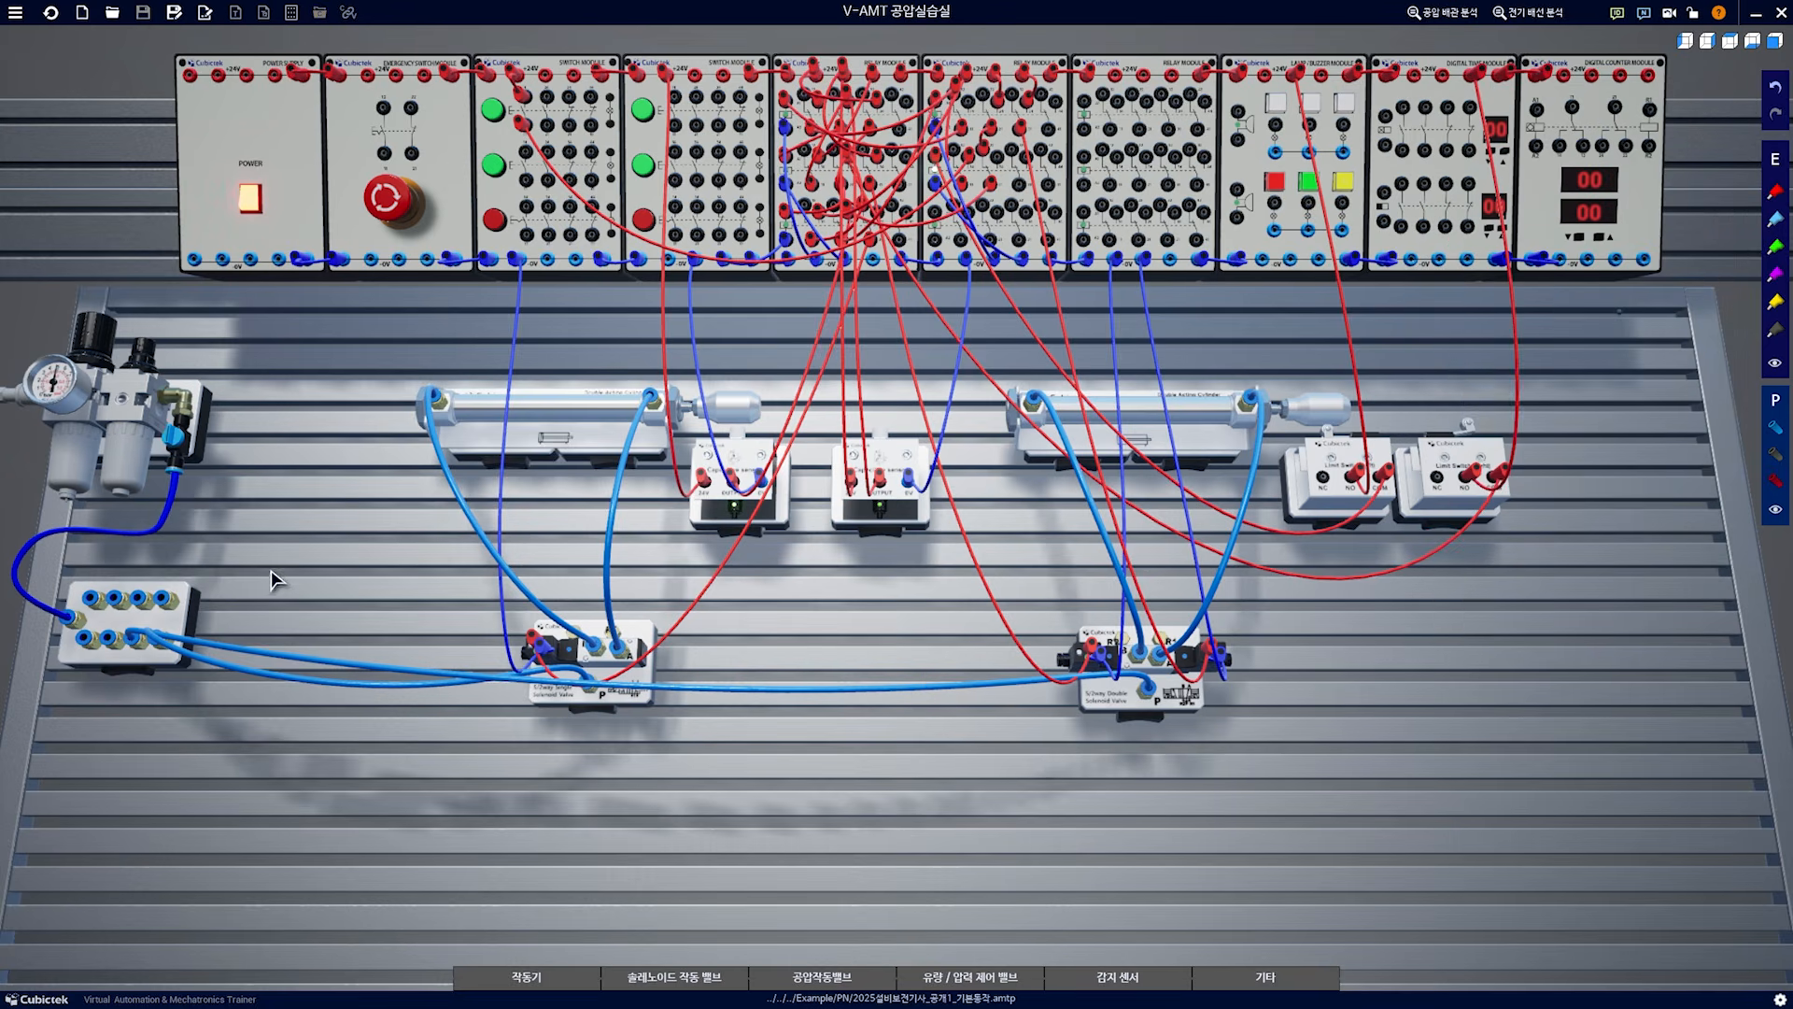
# Test the circuit's start signal by actuating the upper green pushbutton on the first switch module
pyautogui.click(502, 113)
pyautogui.click(495, 112)
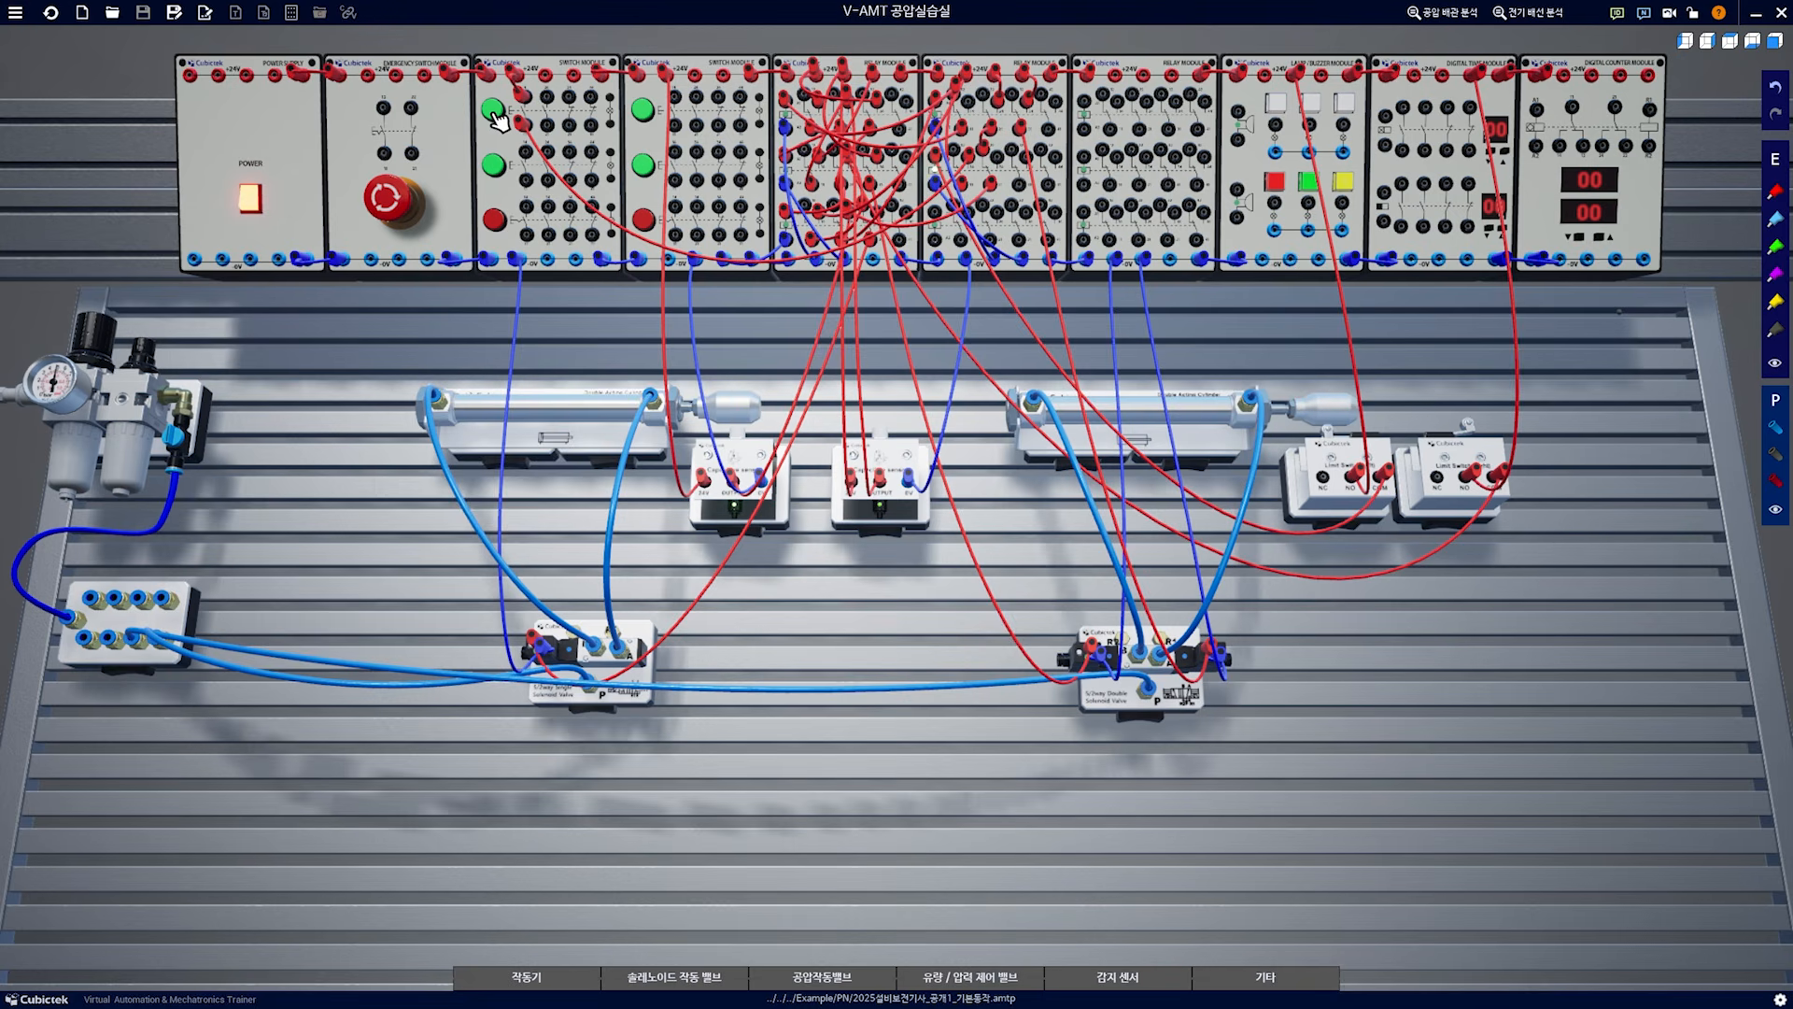